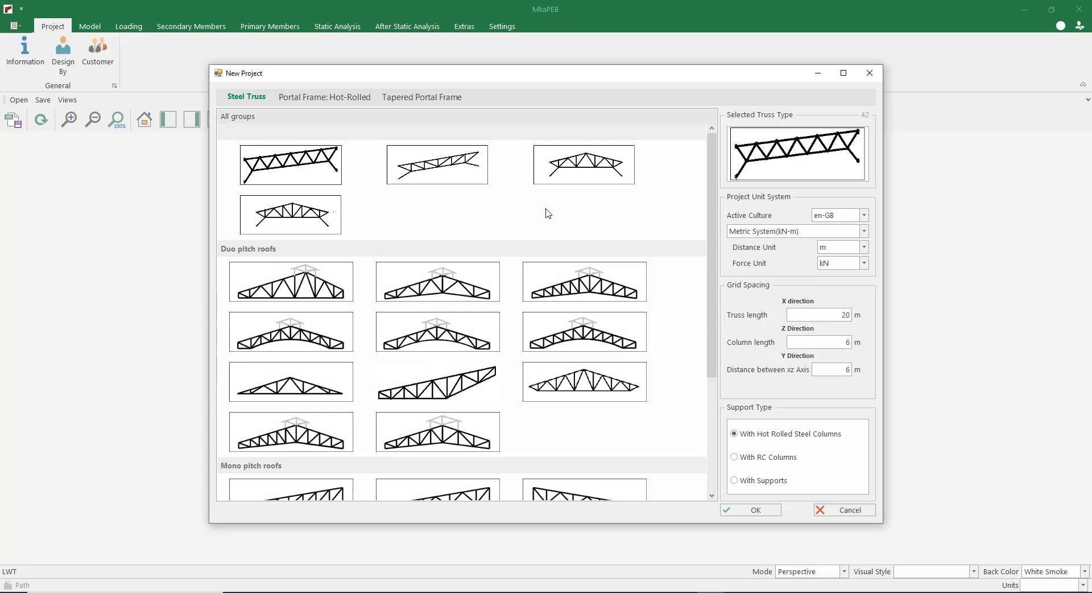
Step: Create a tapered portal frame project using the duo-pitch type with a middle column, 30 m truss length and 8 m column length
left_click(415, 100)
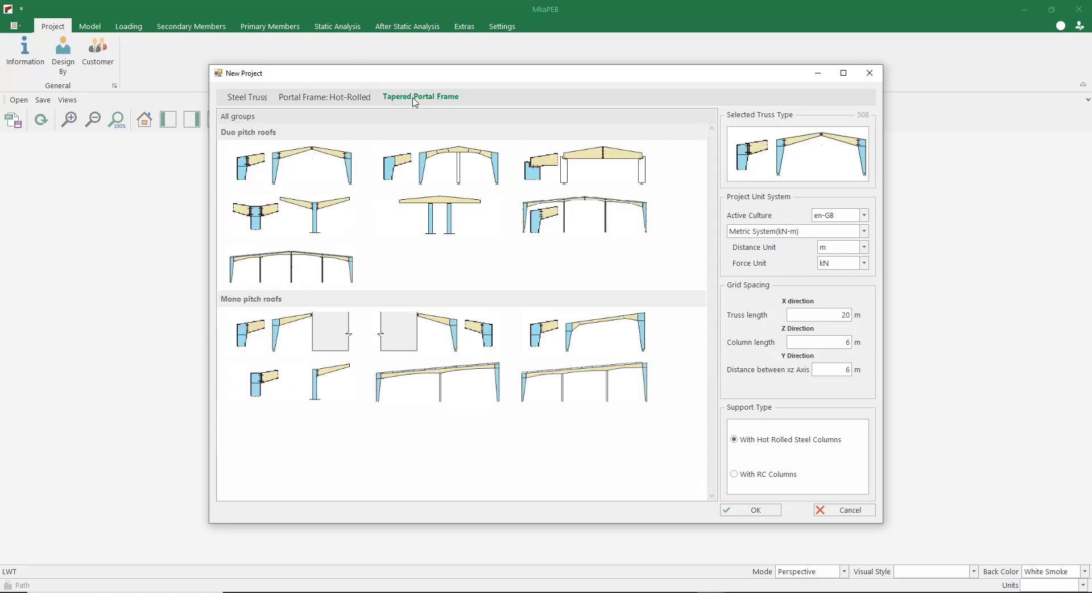
left_click(459, 156)
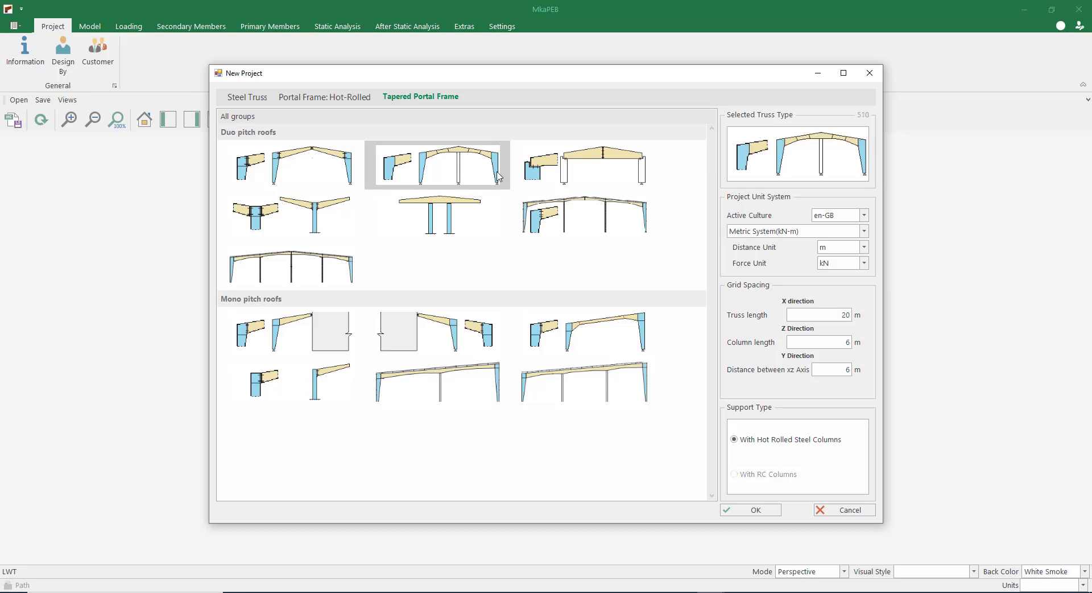
left_click(840, 317)
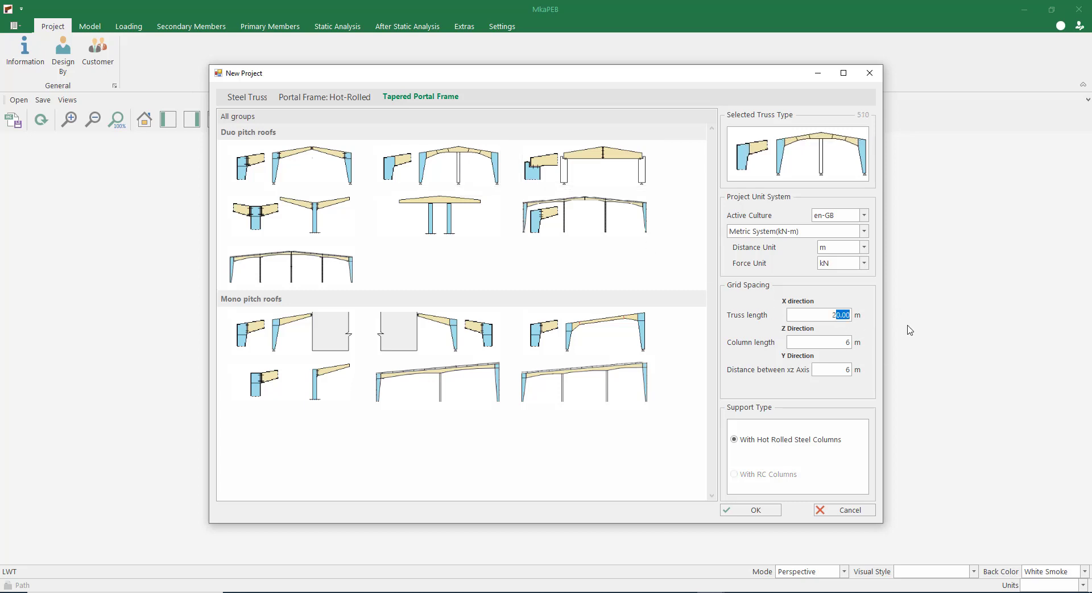
key("BackSpace")
type("30")
left_click(838, 345)
type("8")
left_click(756, 510)
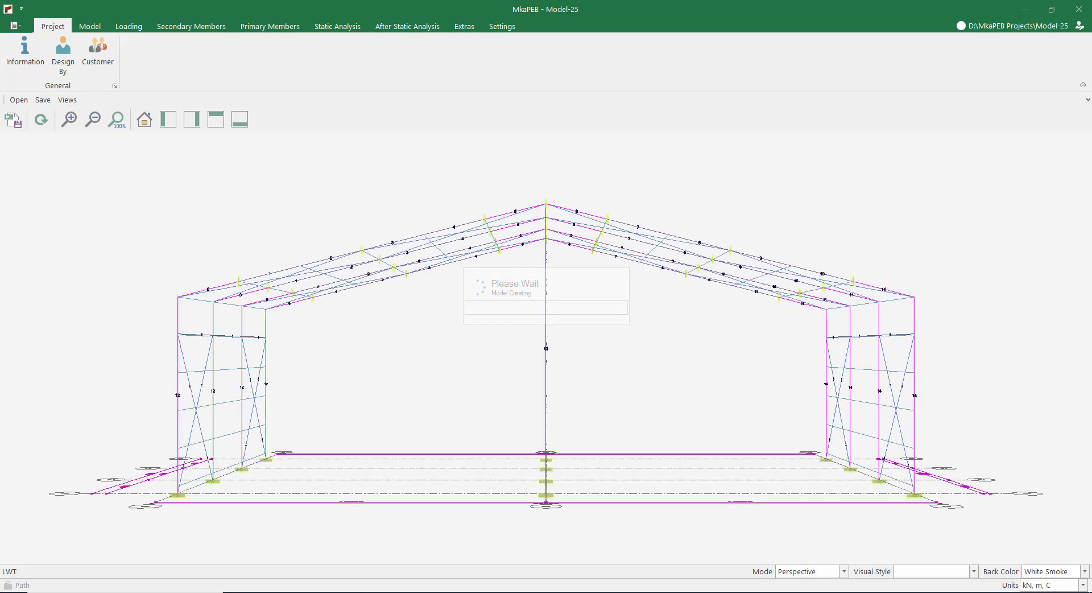
Step: Remove the middle column by setting node 6 at 15 m to No Support, and apply the change
middle_click_drag(496, 339, 520, 338)
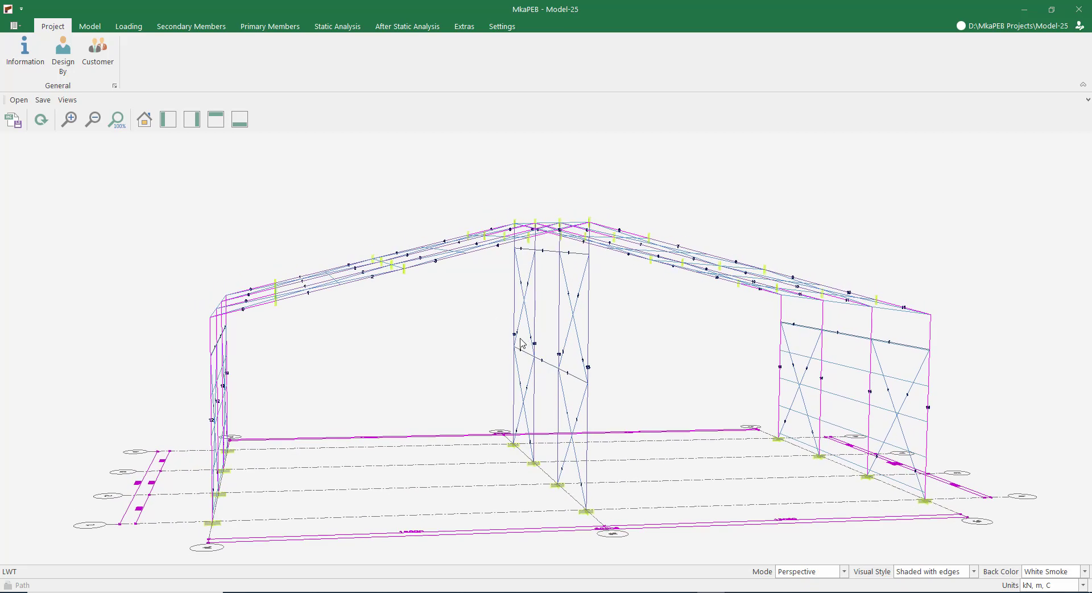
left_click(89, 28)
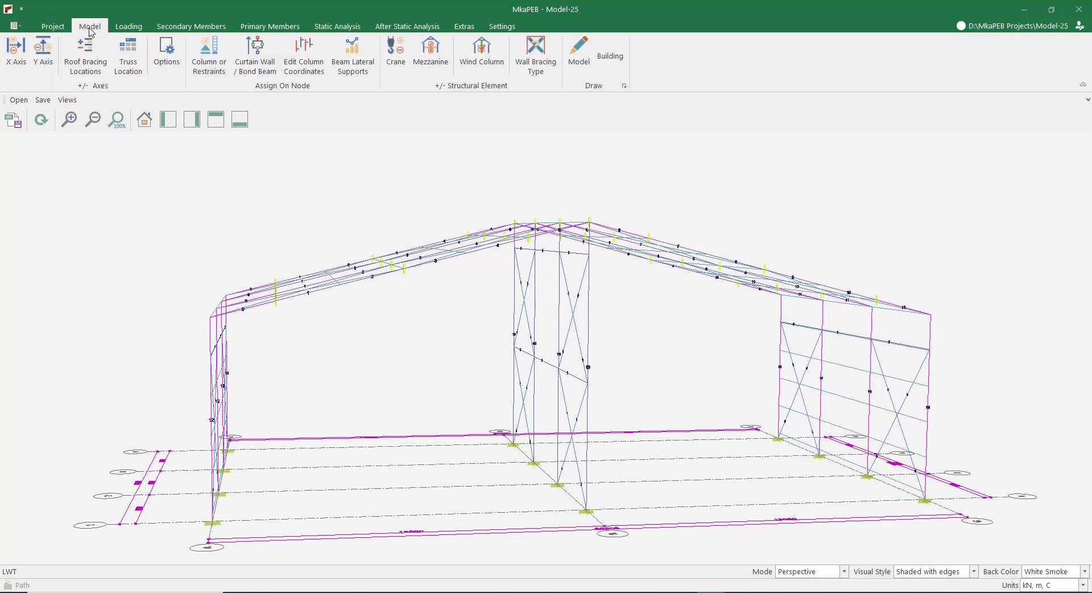
left_click(211, 62)
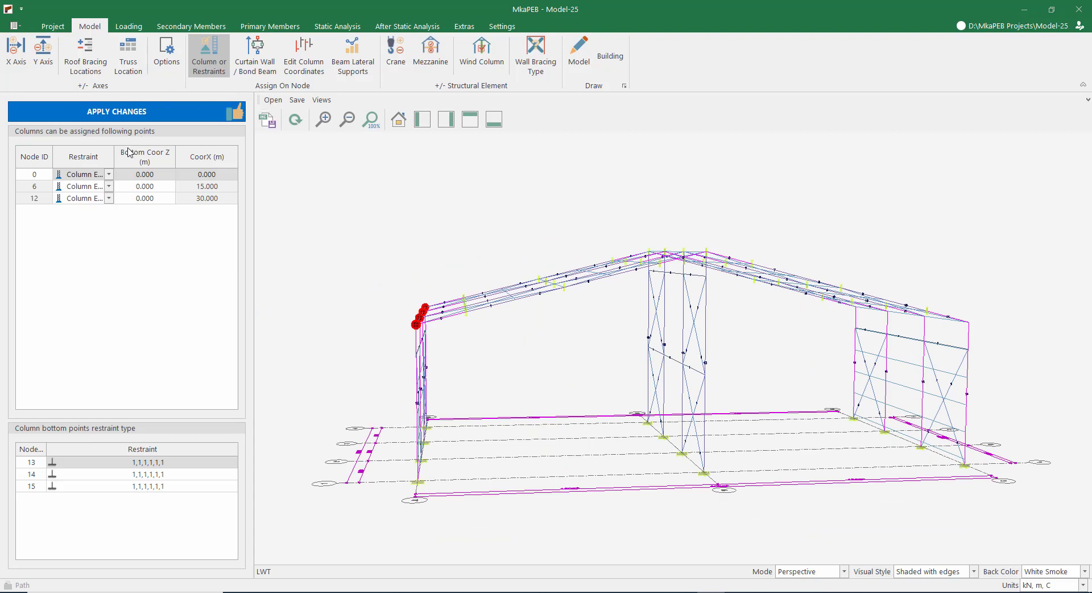
left_click(82, 191)
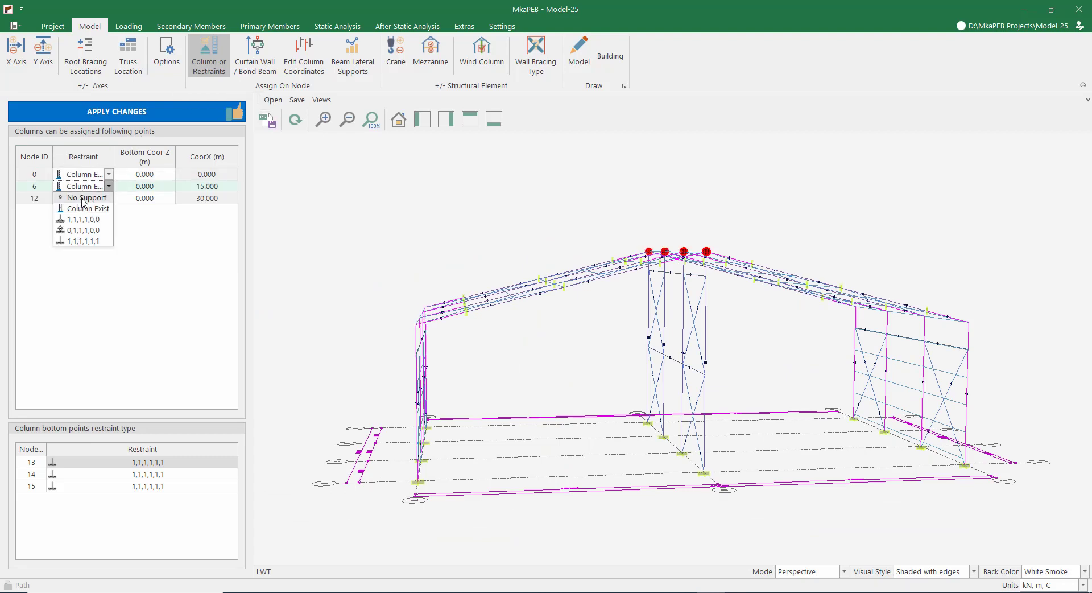
left_click(84, 204)
left_click(146, 107)
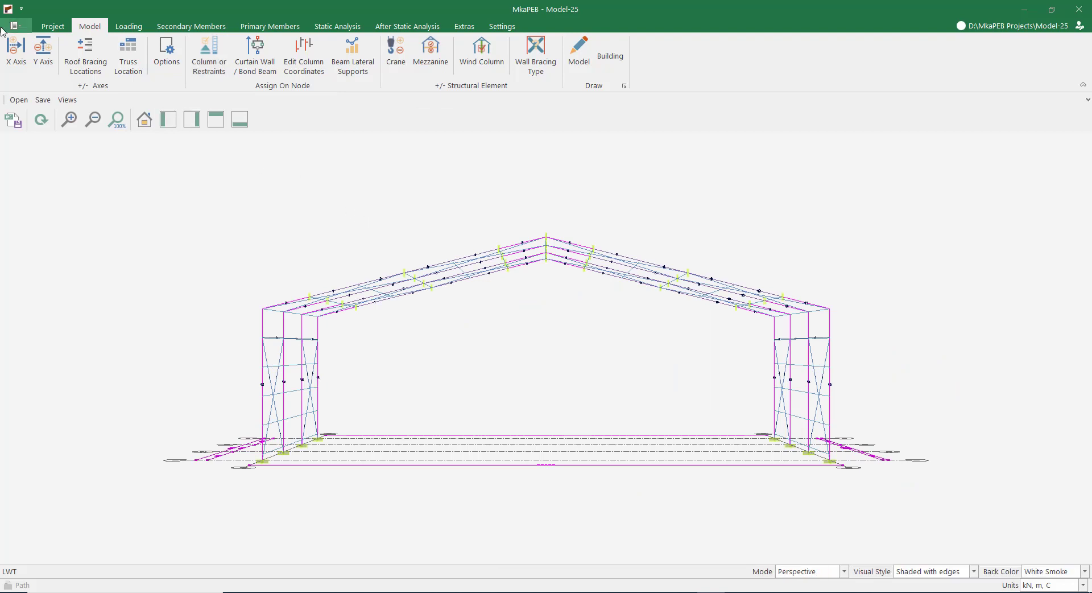
Step: Edit the type 510 truss on the X axis, setting the roof height H to 2 m and NL to 11
left_click(17, 52)
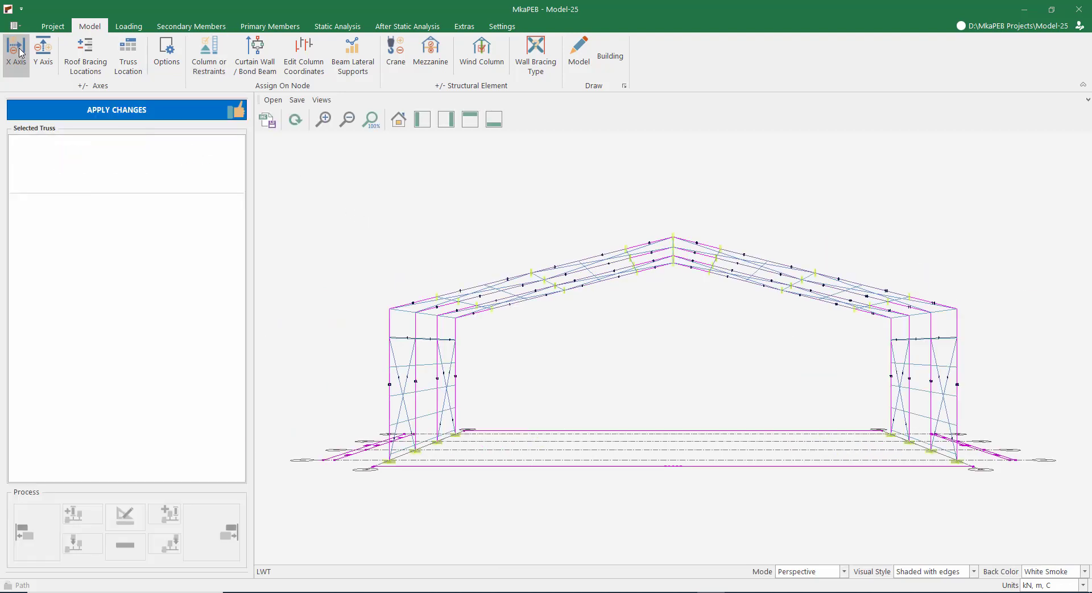
left_click(99, 154)
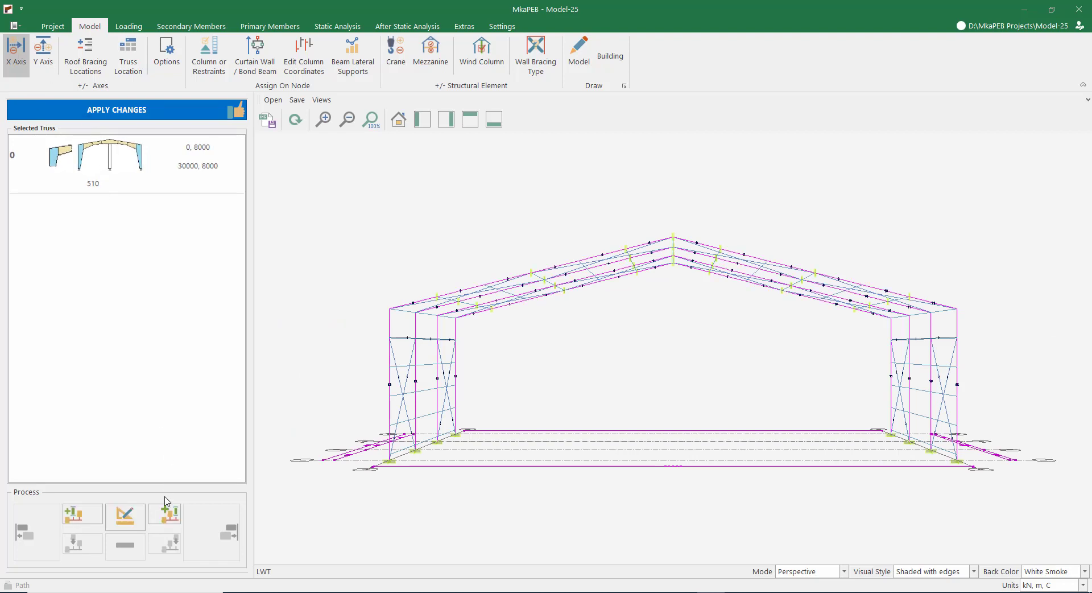
left_click(124, 520)
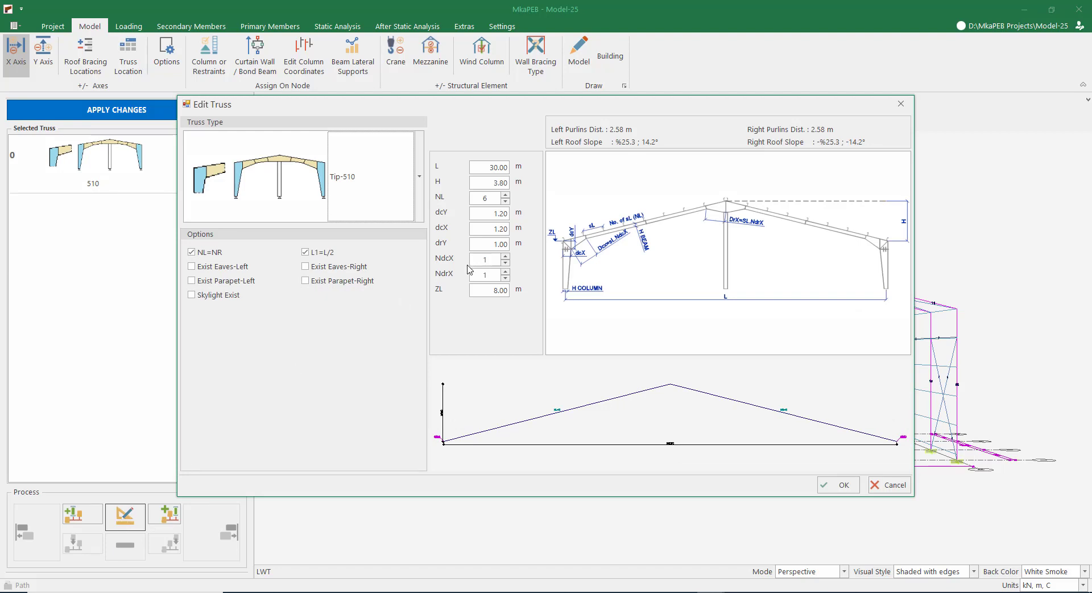
left_click(499, 182)
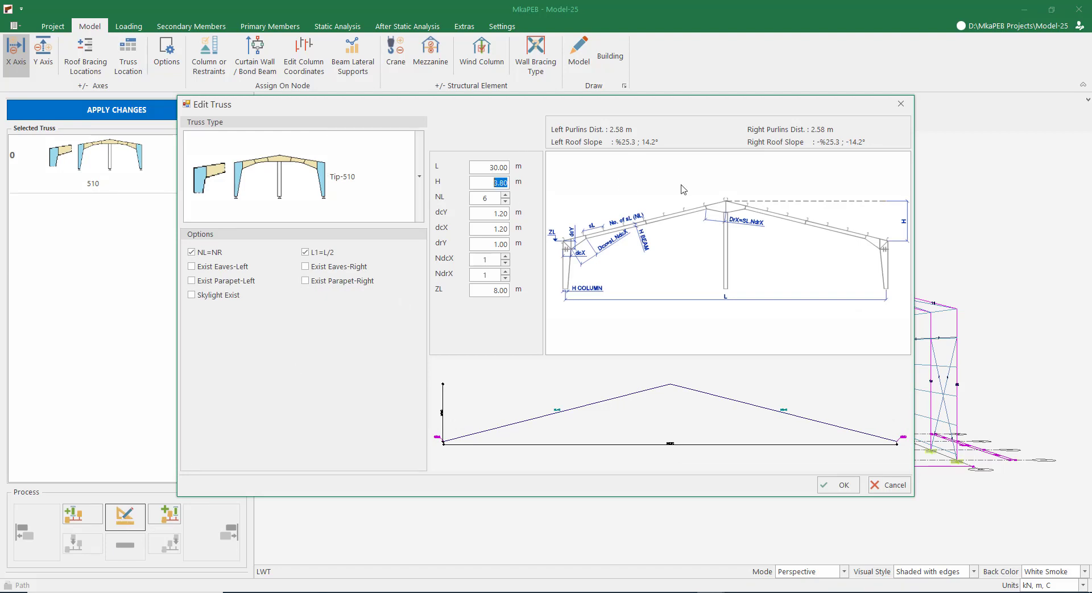
type("2")
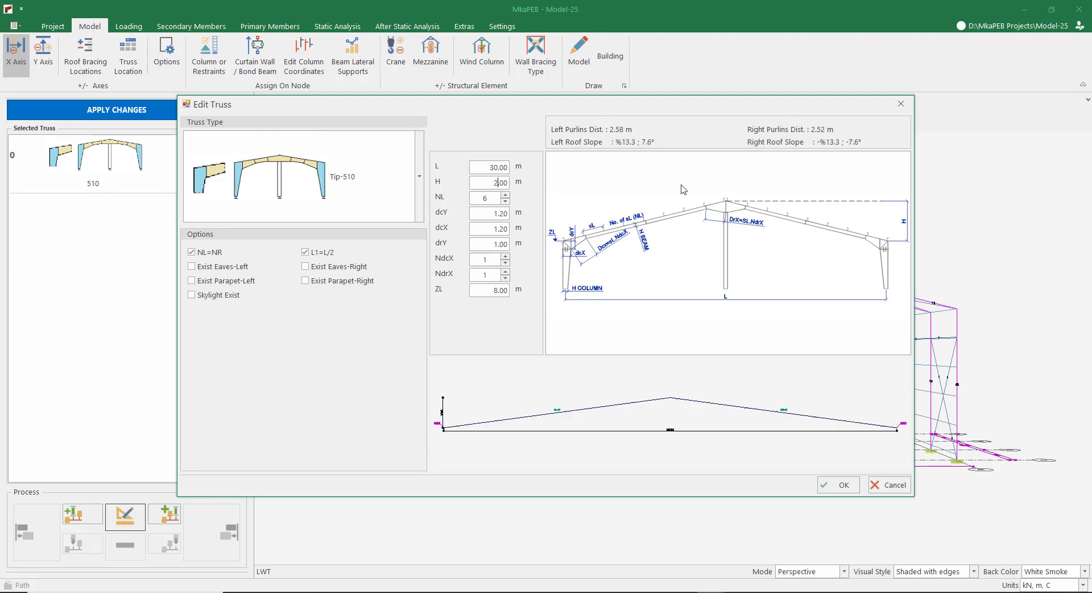
left_click(505, 195)
left_click(506, 195)
left_click(506, 195)
Step: Set the truss haunch dimensions to dcY 0.8 m, dcX 1 m and drY 0.7 m
double_click(486, 213)
type("0.8")
double_click(490, 228)
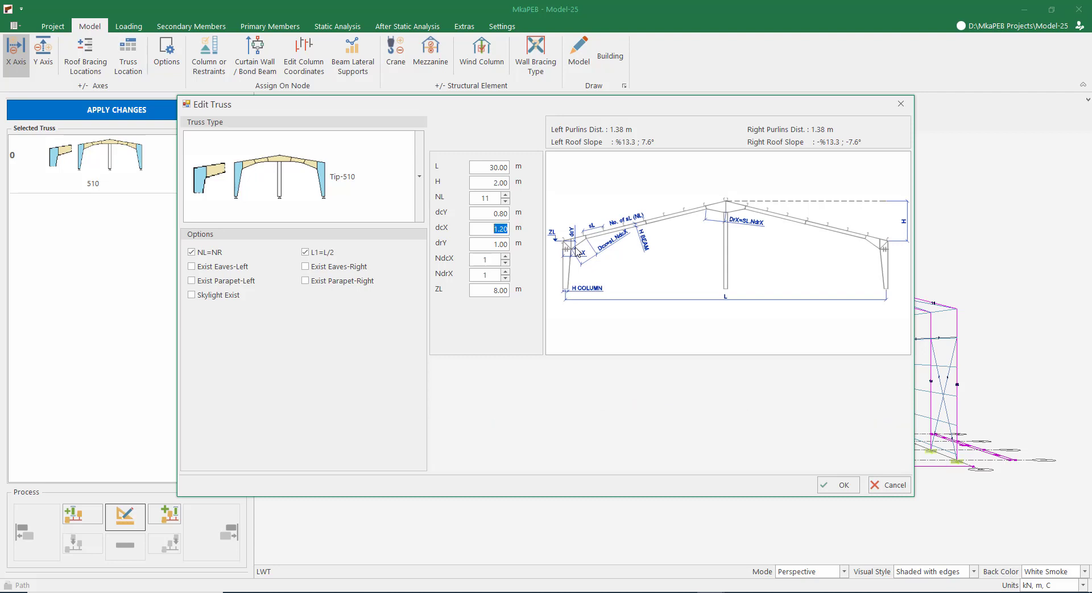
type("1")
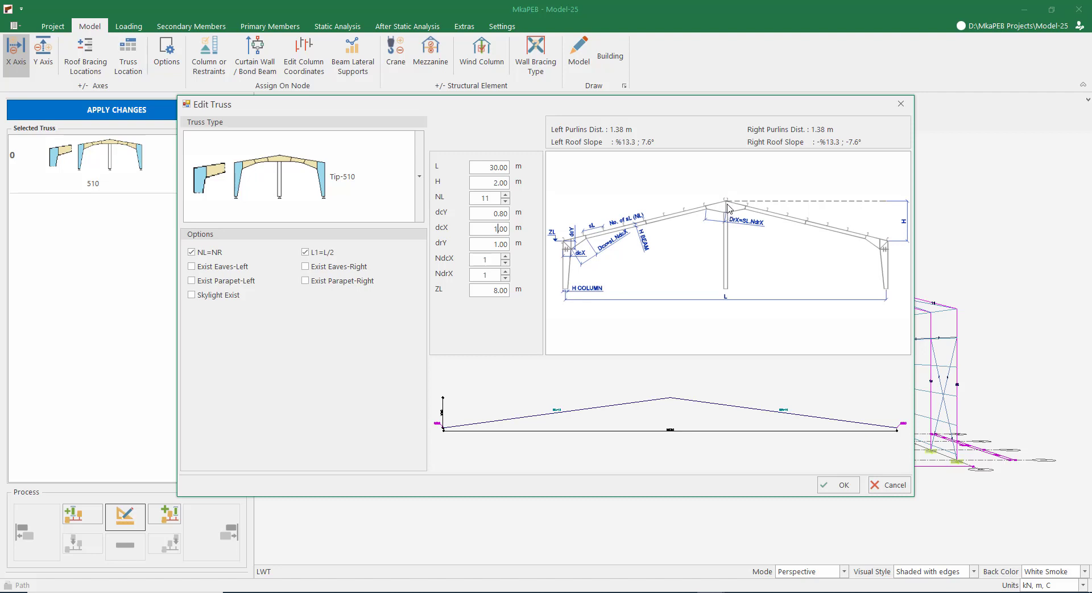
left_click(489, 246)
type("0.7")
Step: Set NdcX to 4 and NdrX to 2, accept the truss edits and apply them to the model
left_click(500, 258)
left_click(506, 272)
left_click(839, 486)
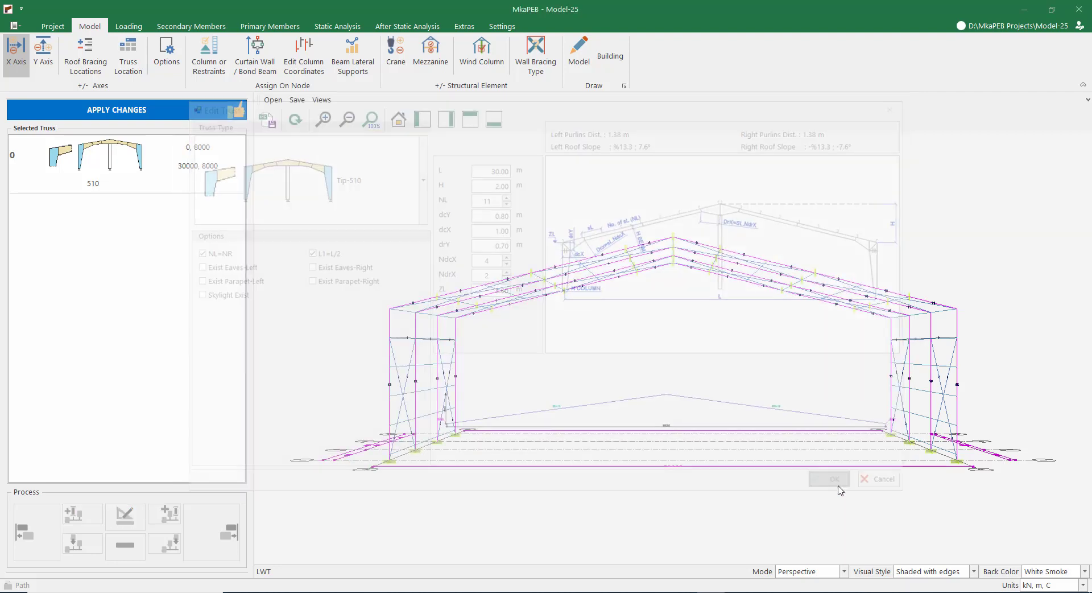
left_click(142, 113)
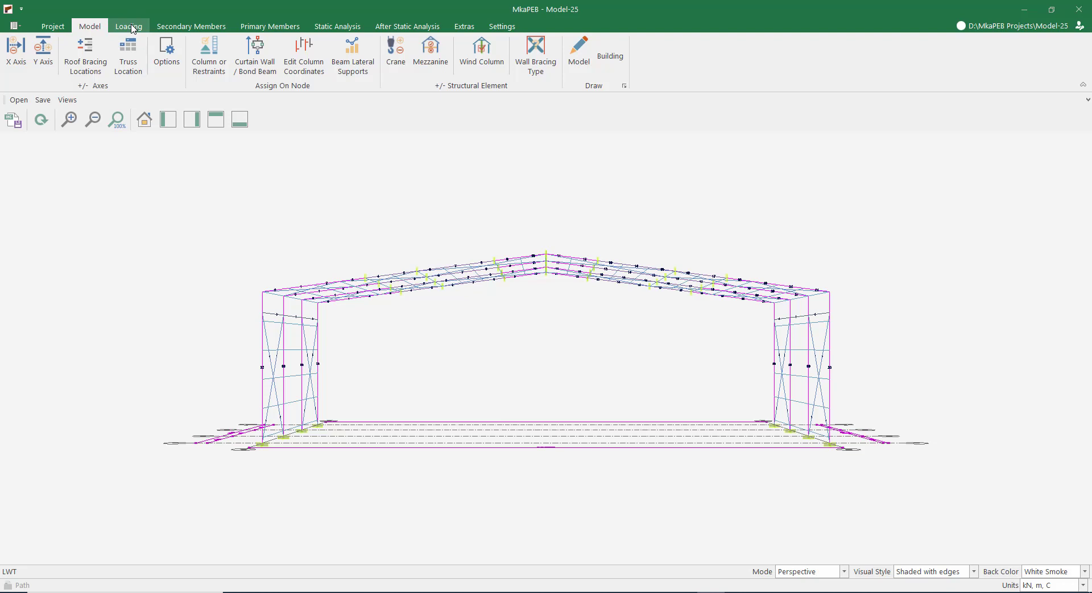
Step: Add seven trusses at 6 m spacing to the end of the Y axis, extending the building to 60 m, and apply
left_click(46, 56)
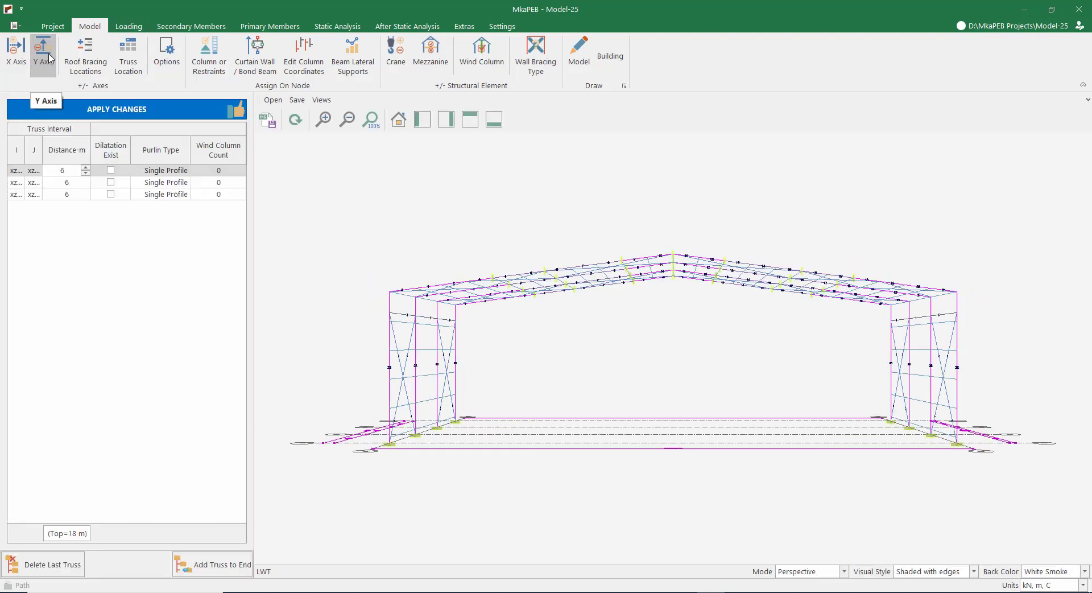
left_click(204, 565)
left_click(205, 565)
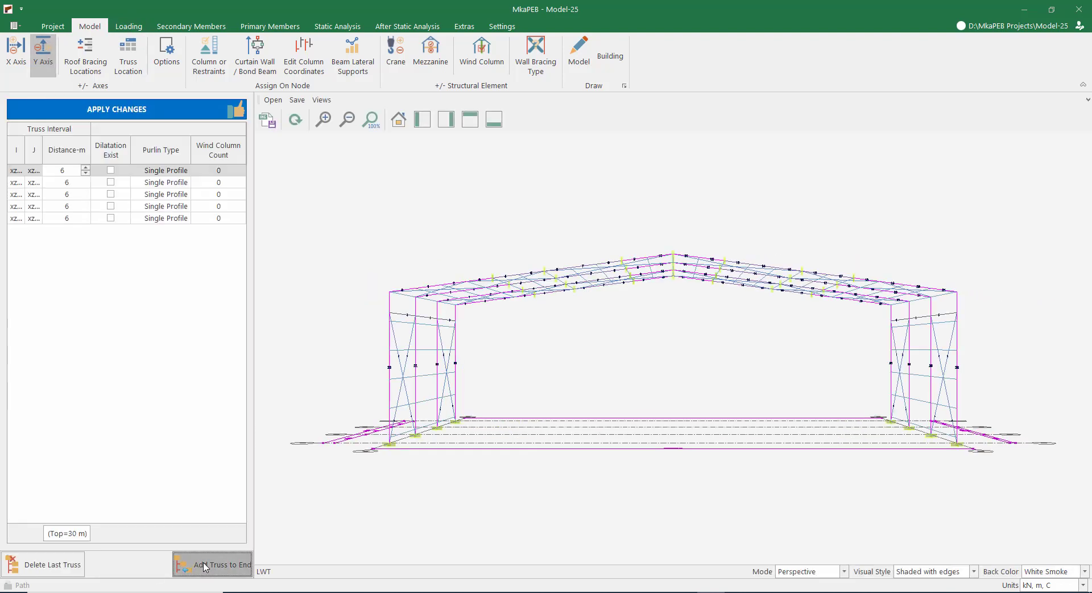
left_click(205, 565)
left_click(205, 565)
left_click(205, 565)
left_click(206, 565)
left_click(205, 565)
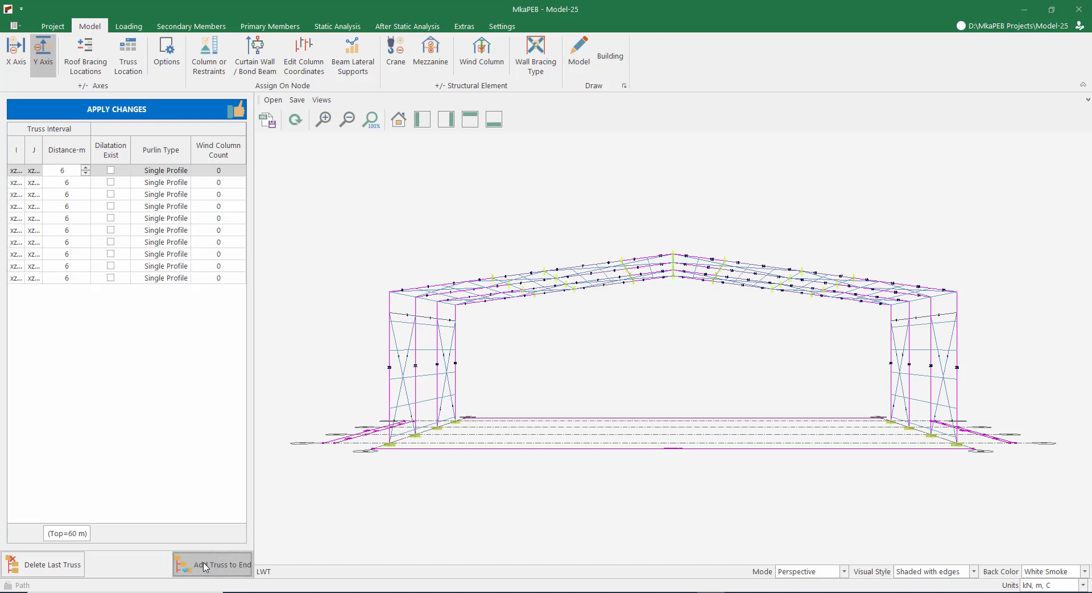
left_click(152, 110)
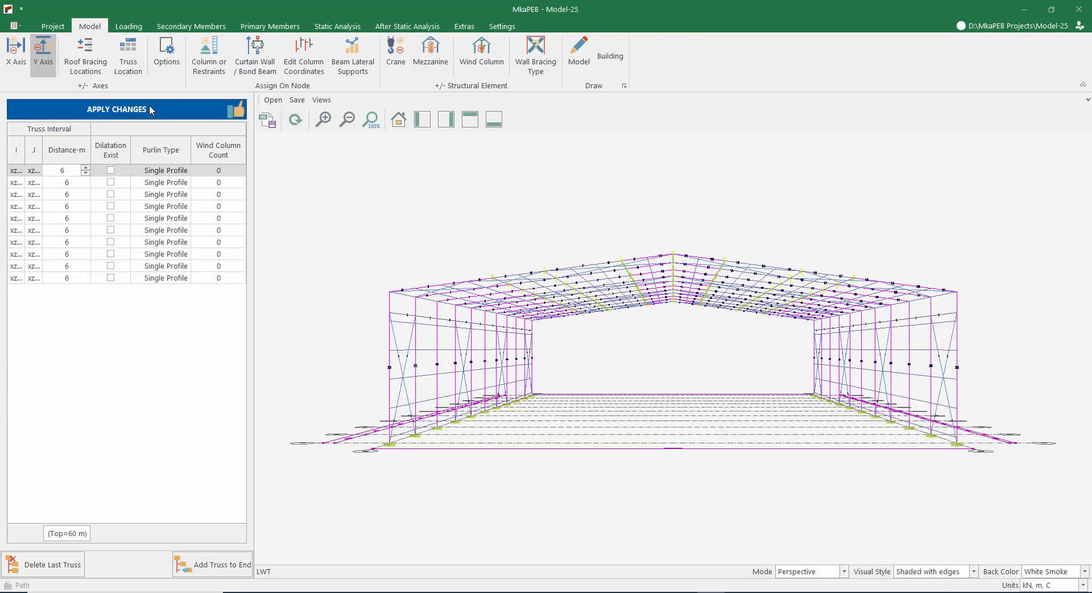
Step: Apply roof bracing locations in the 0-6, 18-24, 36-42 and 54-60 m rows
middle_click_drag(626, 262, 687, 288)
scroll(707, 304, "down", 3)
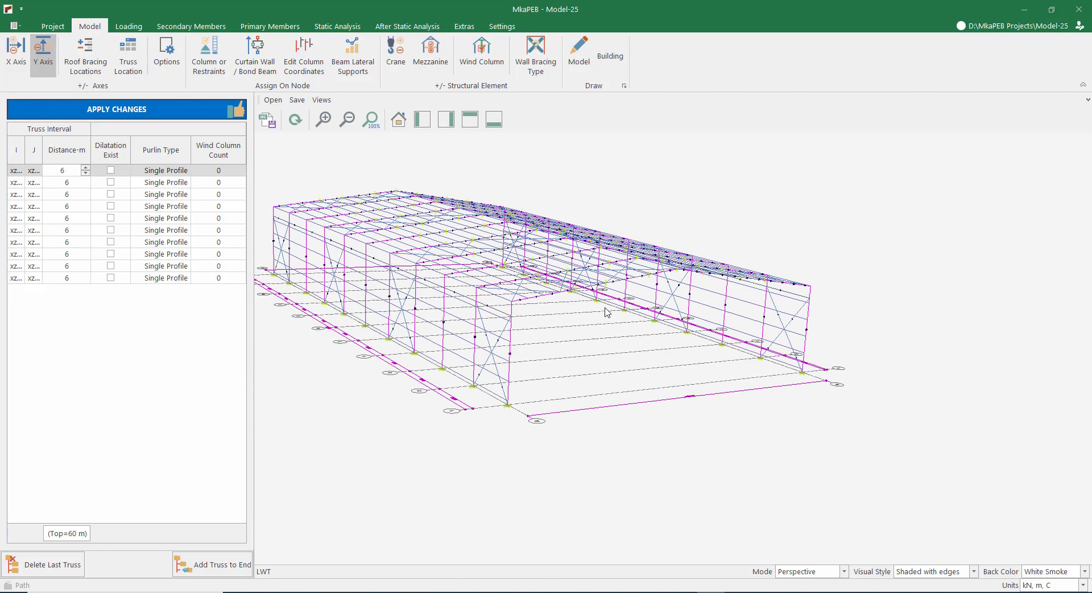
middle_click_drag(605, 306, 657, 340)
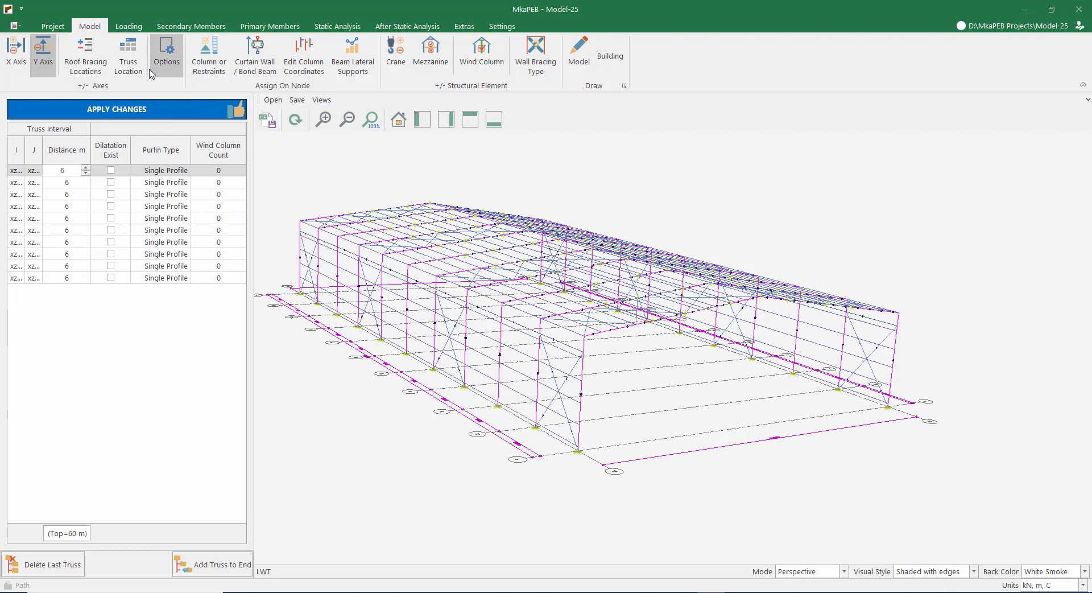
left_click(85, 54)
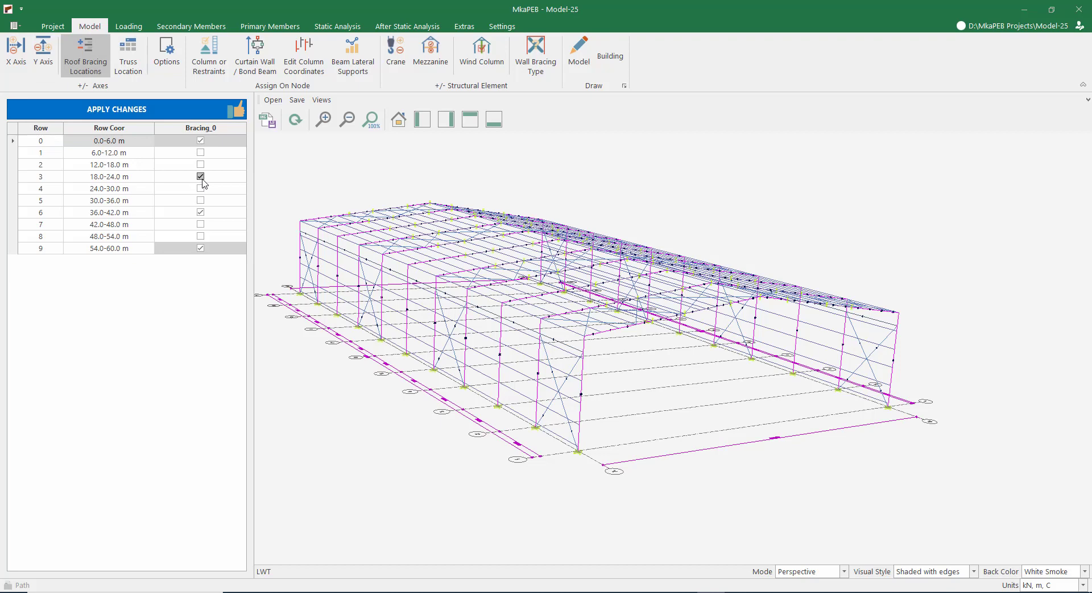
left_click(173, 111)
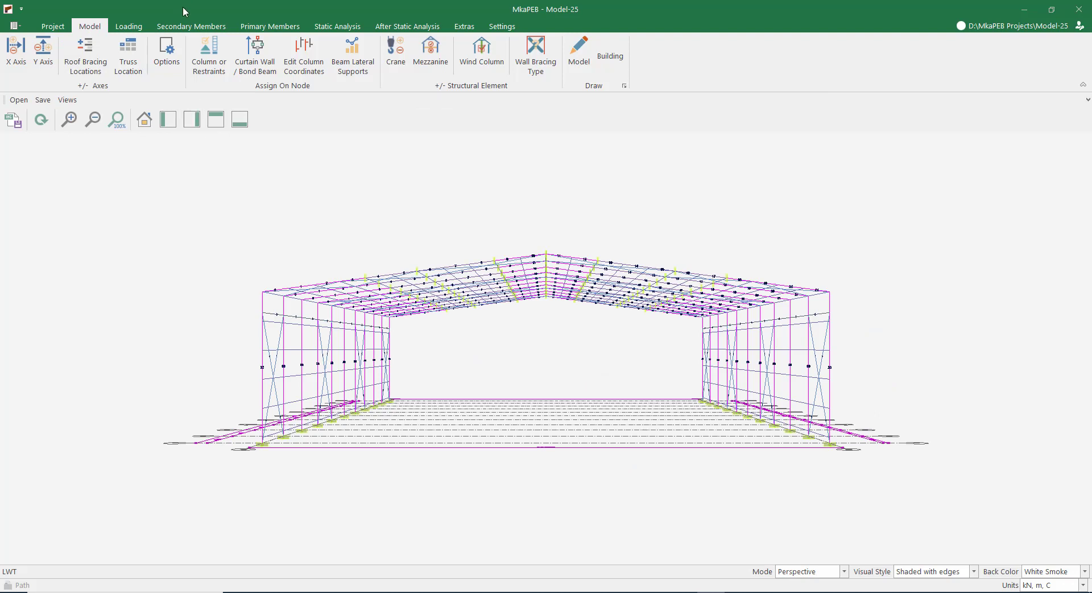
Step: Select IS-875: 2016 as the loading code and apply the roof dead load with Sandwich Panel sheeting and no ceiling floor
left_click(122, 27)
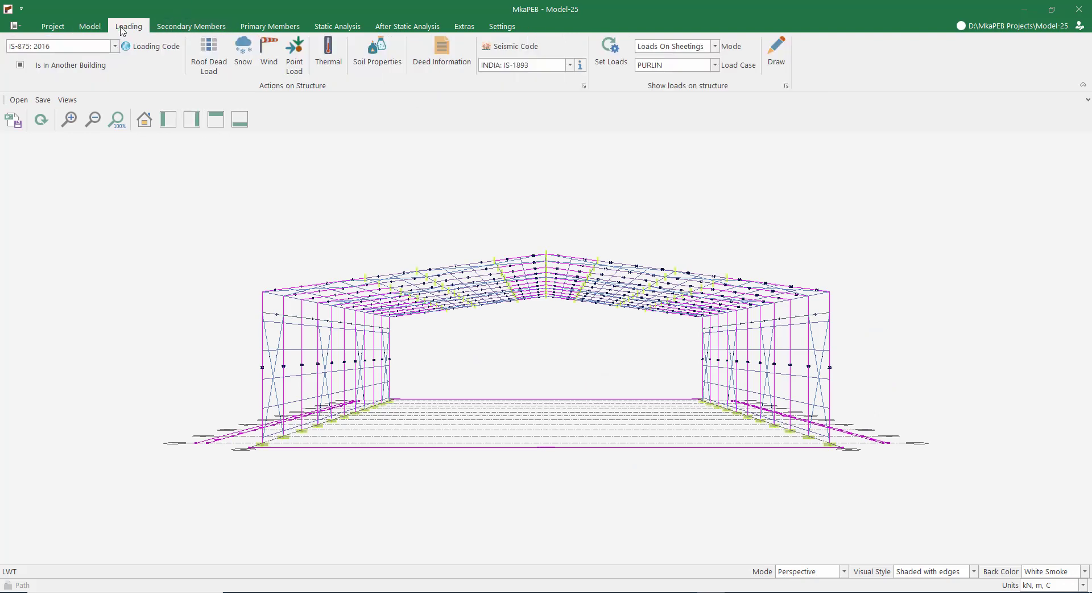
left_click(74, 47)
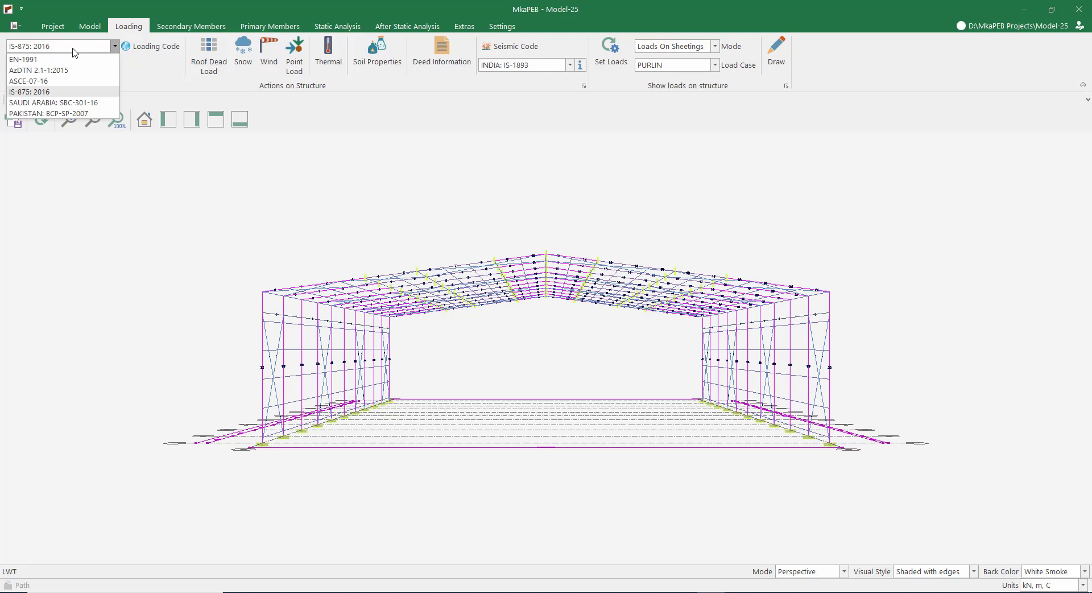
left_click(51, 93)
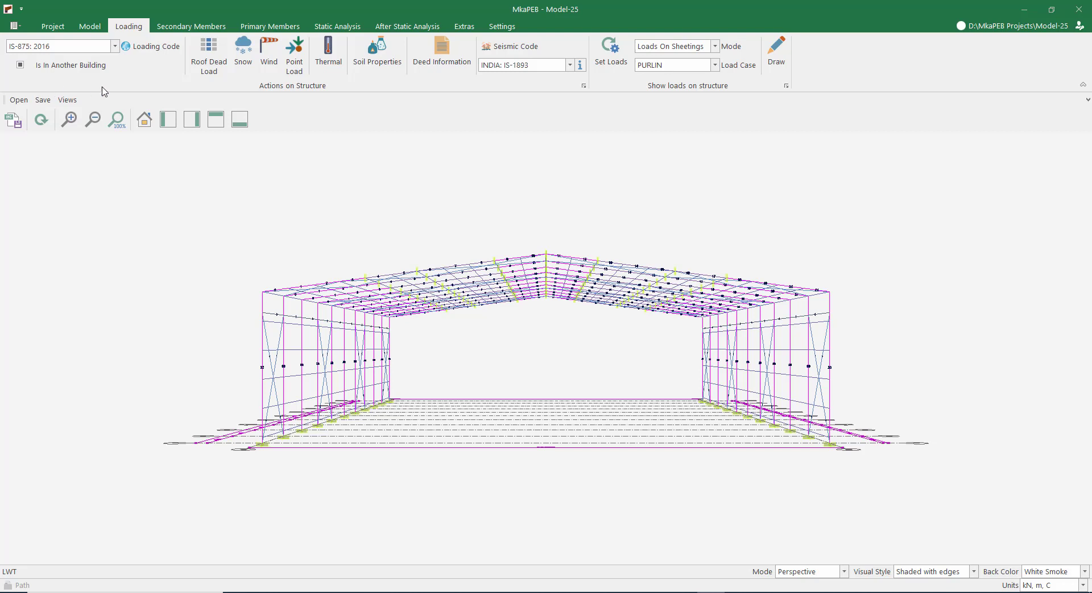
left_click(208, 67)
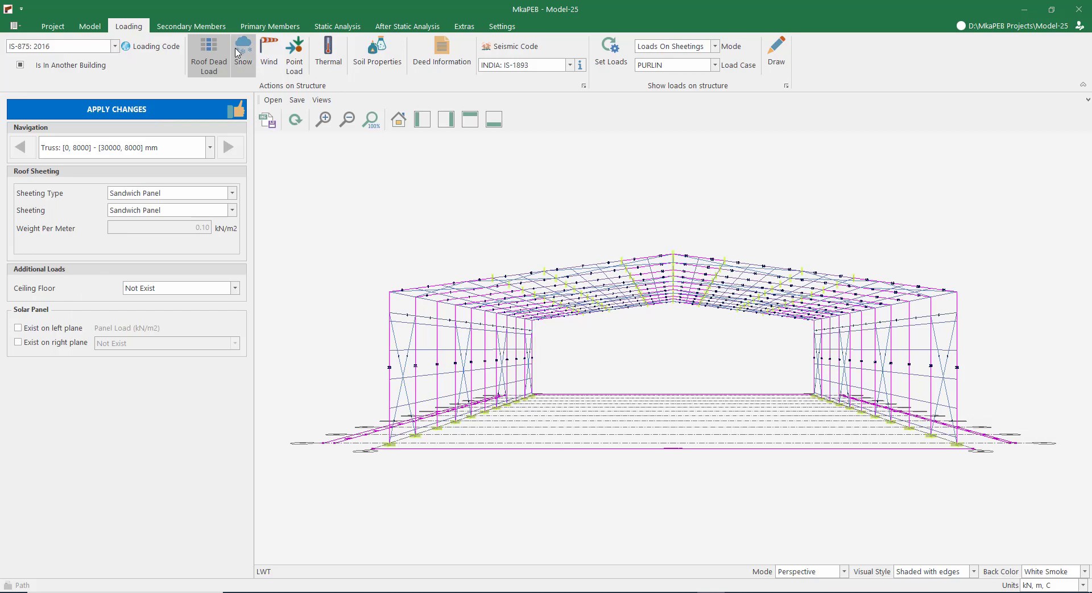
left_click(181, 110)
Step: Set the snow load on the ground to 0.15 kN/m2 and accept the snow load settings
left_click(243, 57)
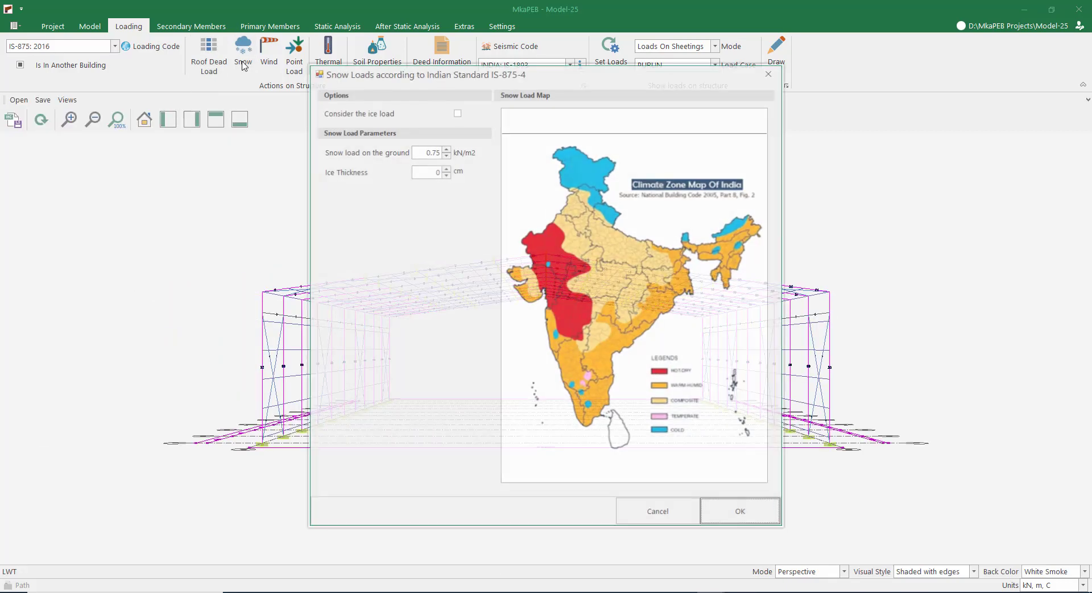
left_click(445, 154)
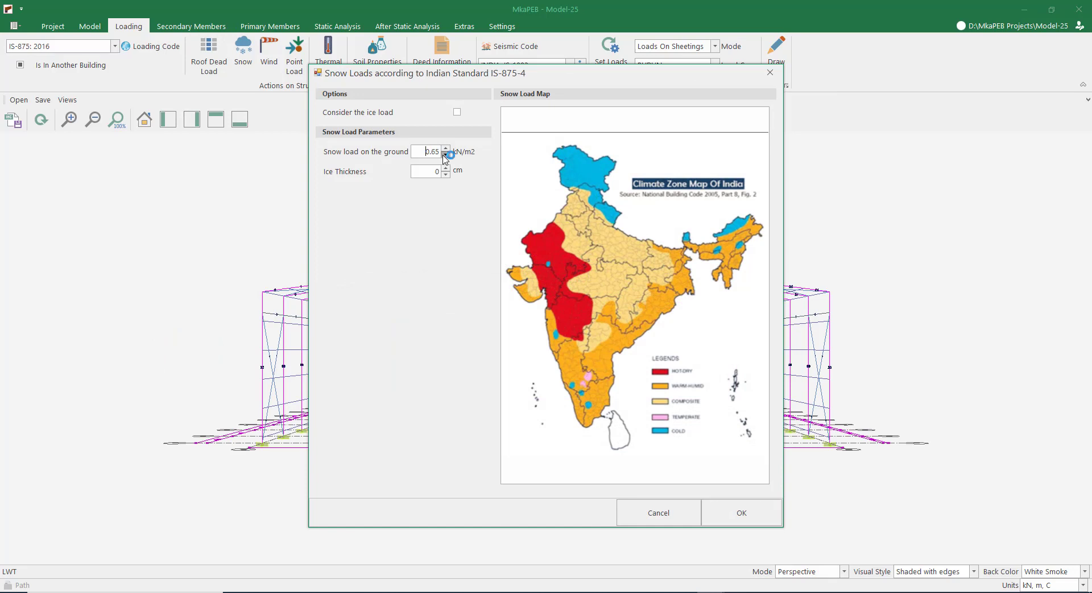
left_click(446, 155)
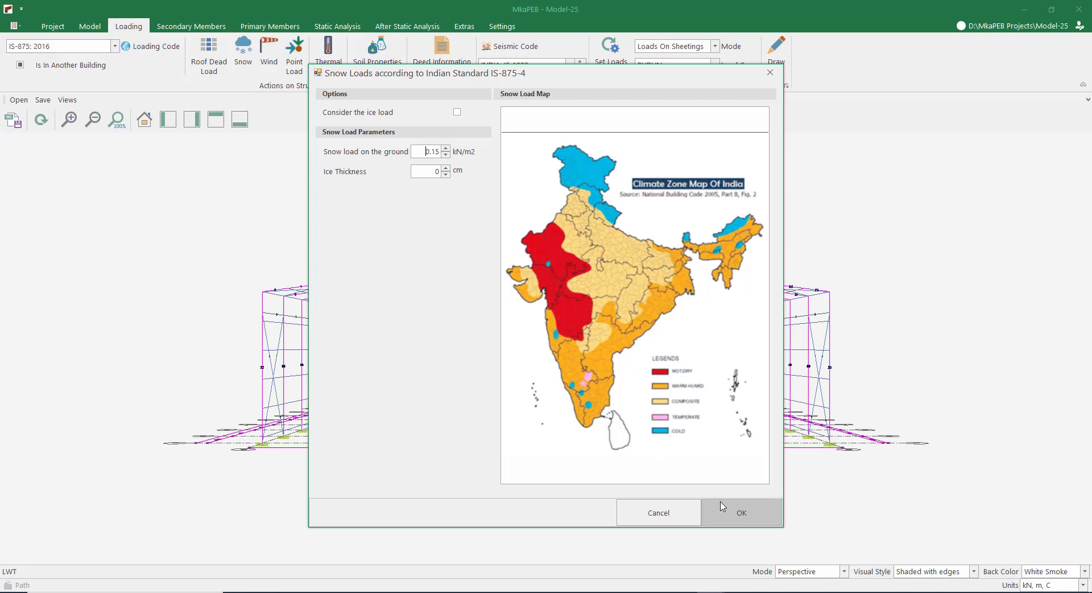
left_click(738, 511)
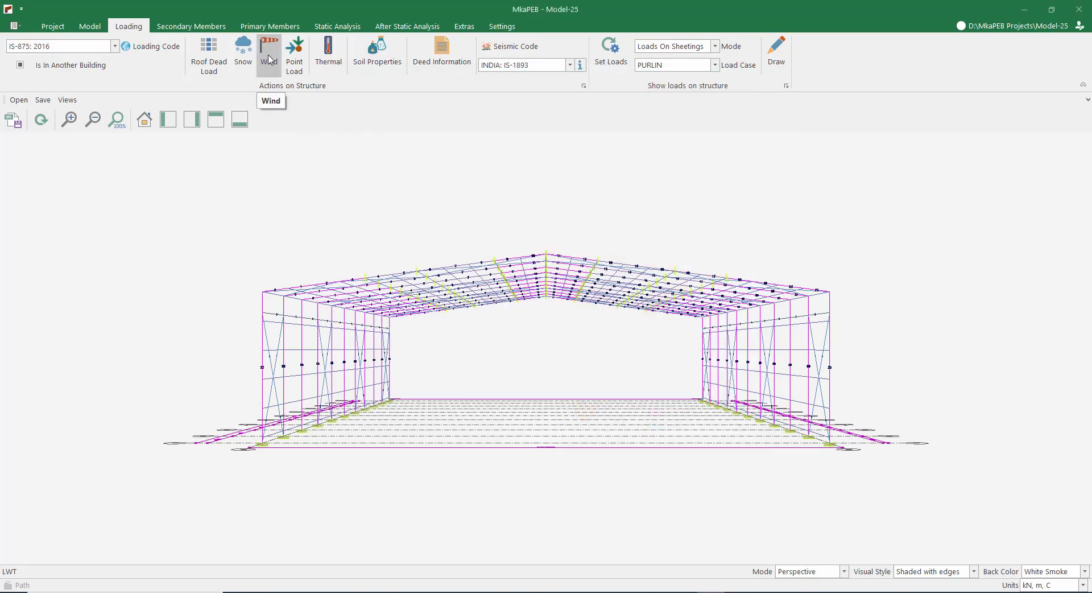
Step: Define the wind load with a 44 m/s wind zone, internal pressure coefficient +0.2 and terrain Category-4, and accept the settings
left_click(270, 59)
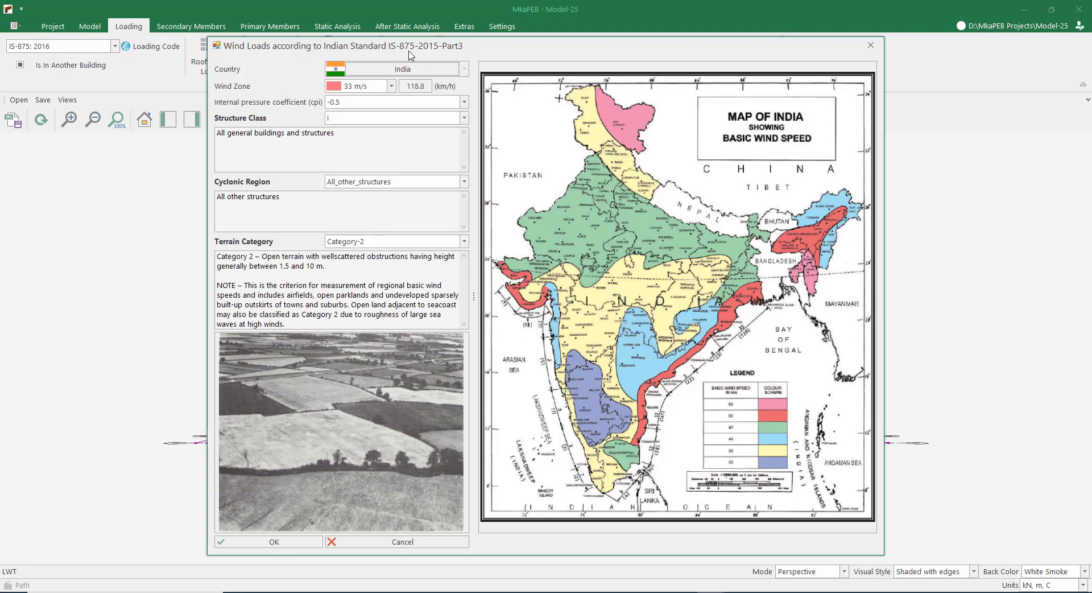
left_click(391, 86)
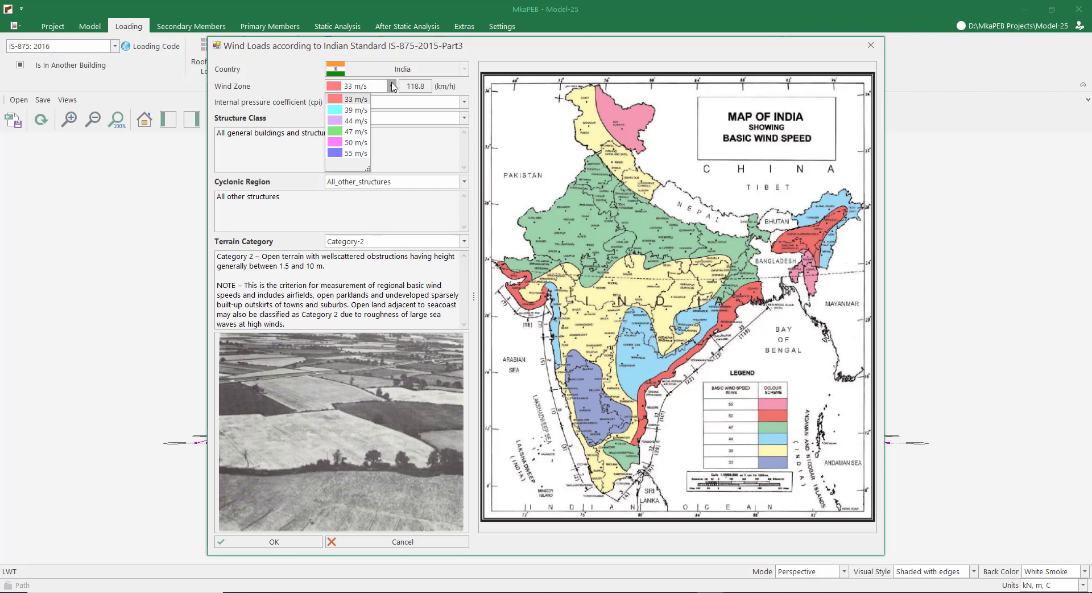
left_click(362, 121)
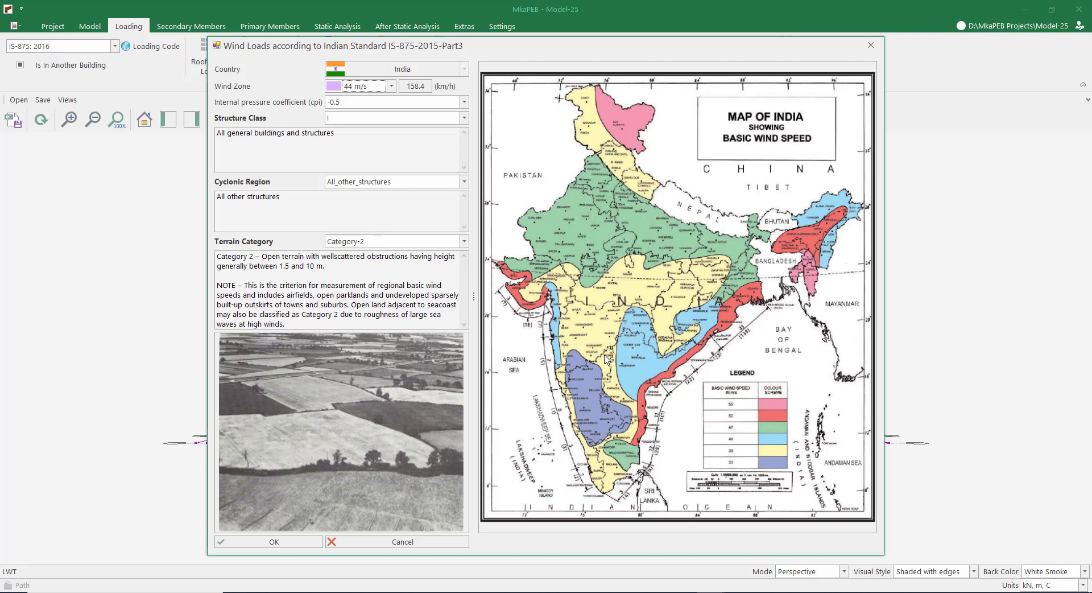
left_click(464, 103)
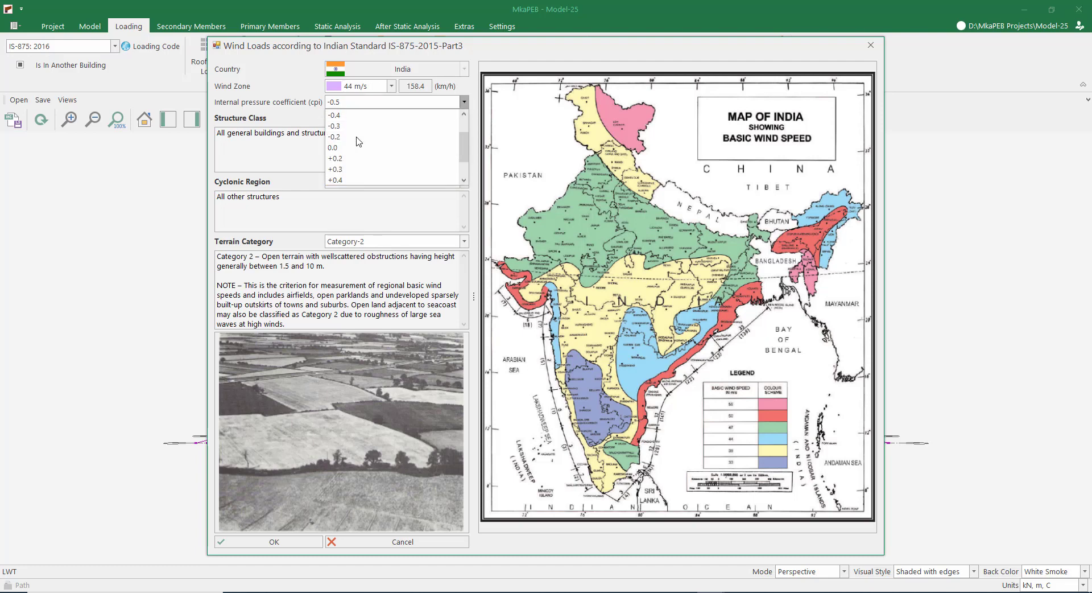
scroll(359, 141, "down", 1)
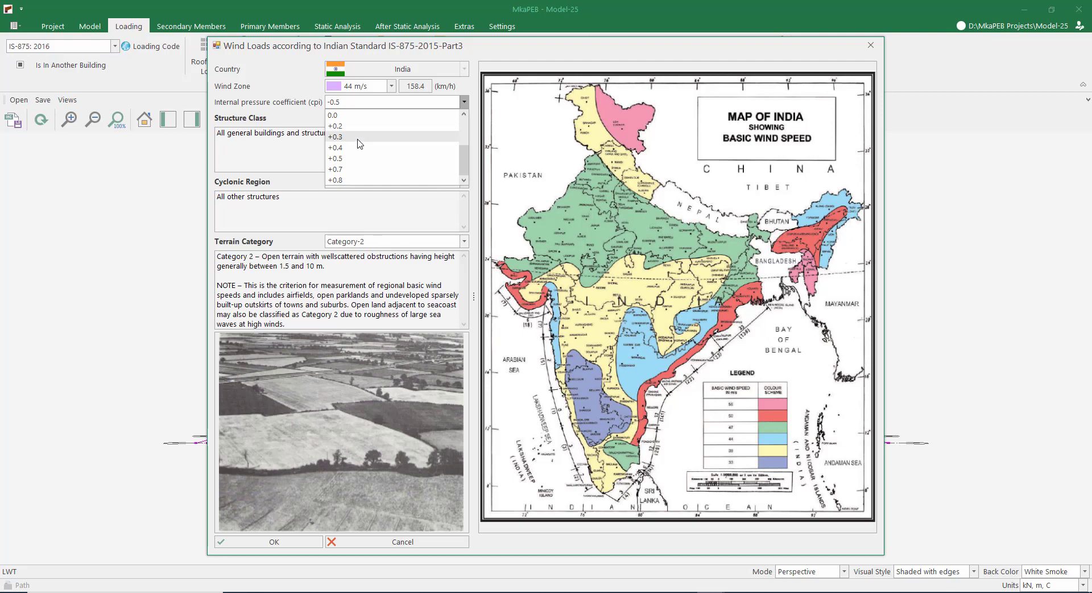
scroll(359, 162, "up", 1)
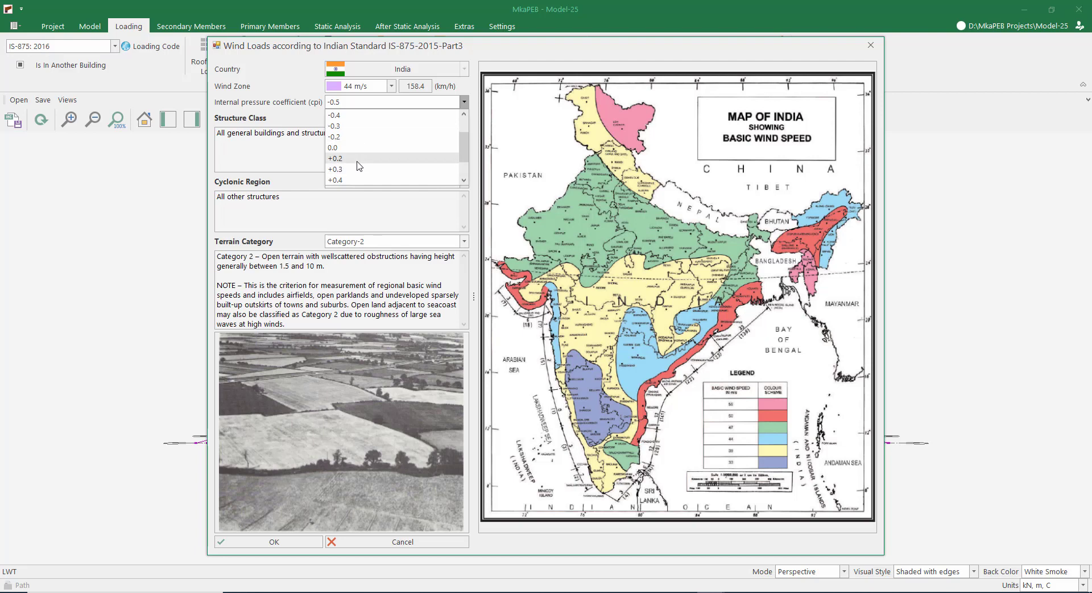
left_click(359, 159)
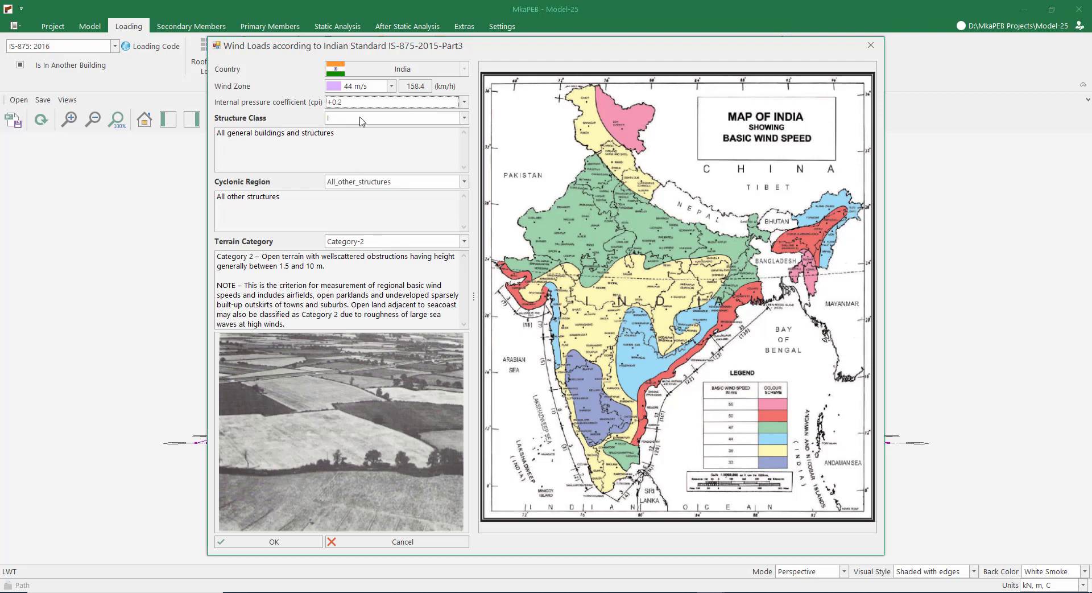
left_click(396, 243)
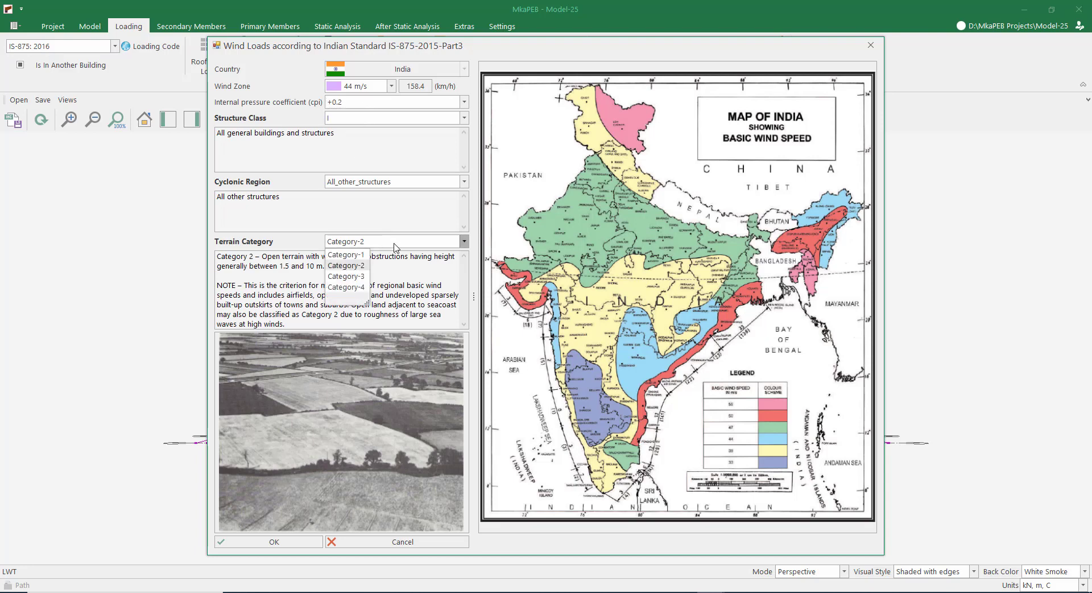
left_click(357, 289)
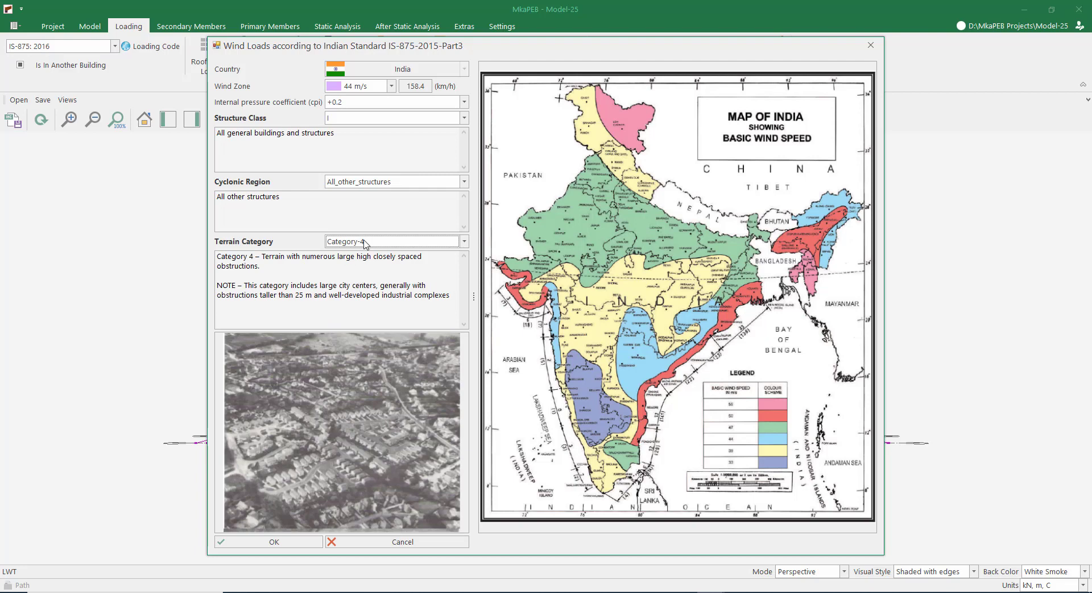
left_click(279, 538)
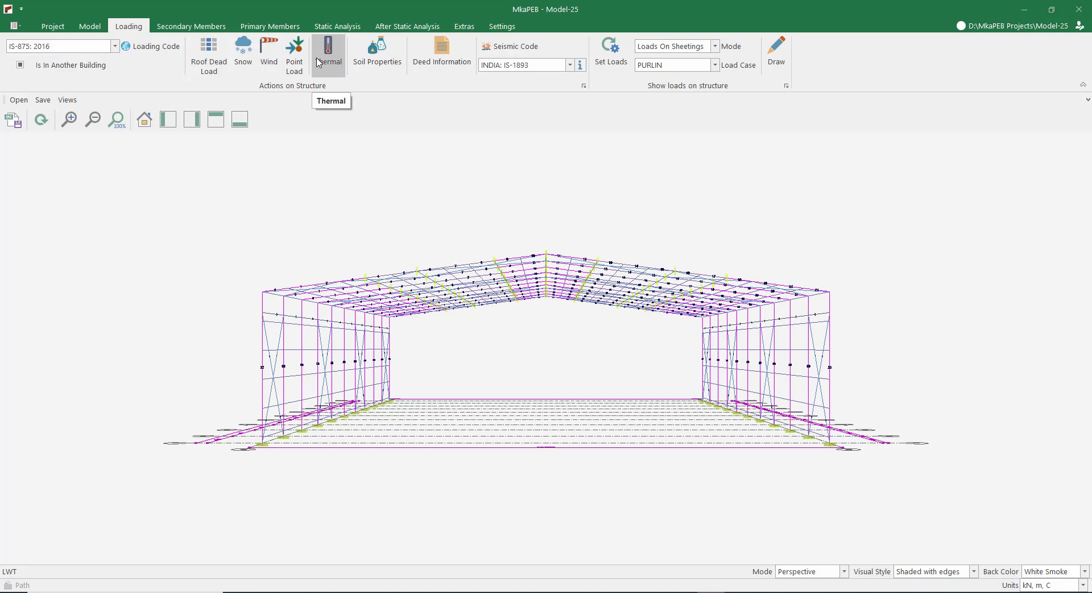
Step: Set the thermal action temperatures to T1 25, T2 20, T-min 10 and T0 25 °C
left_click(318, 63)
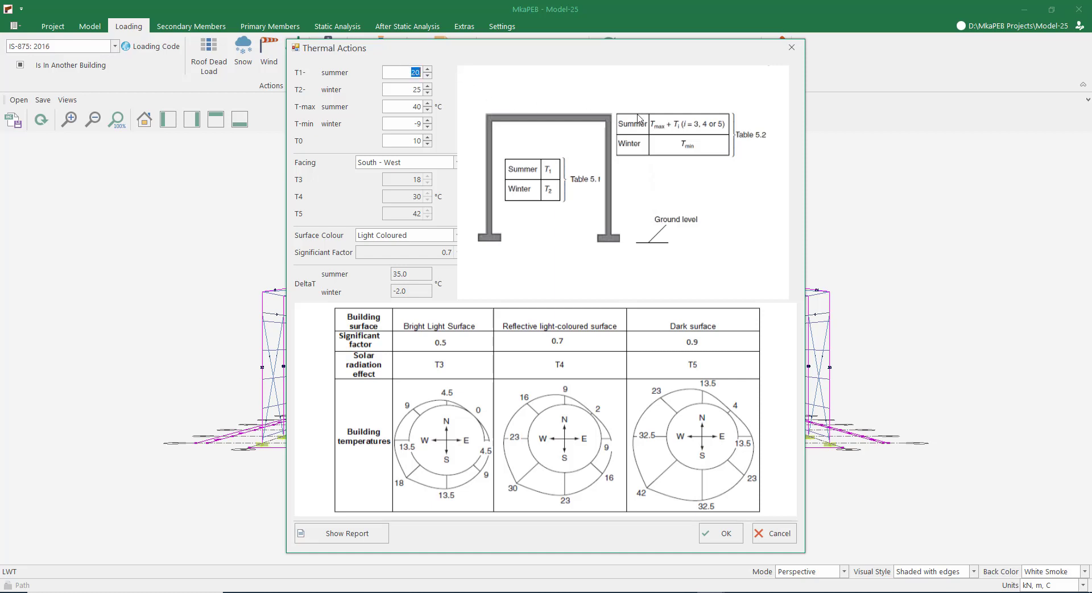
type("25.")
key("Tab")
type("20")
left_click(410, 125)
type("1.0")
key("Tab")
type("2.")
key("BackSpace")
Step: Choose Light Coloured as the surface colour, check the summer and winter DeltaT values, and accept the thermal actions
left_click(412, 235)
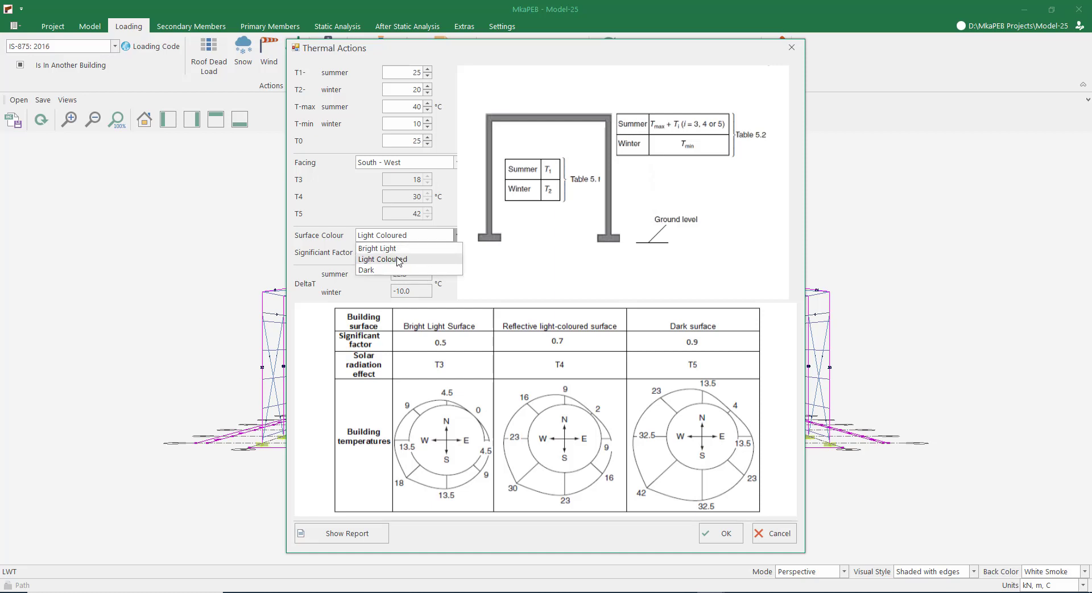
left_click(398, 259)
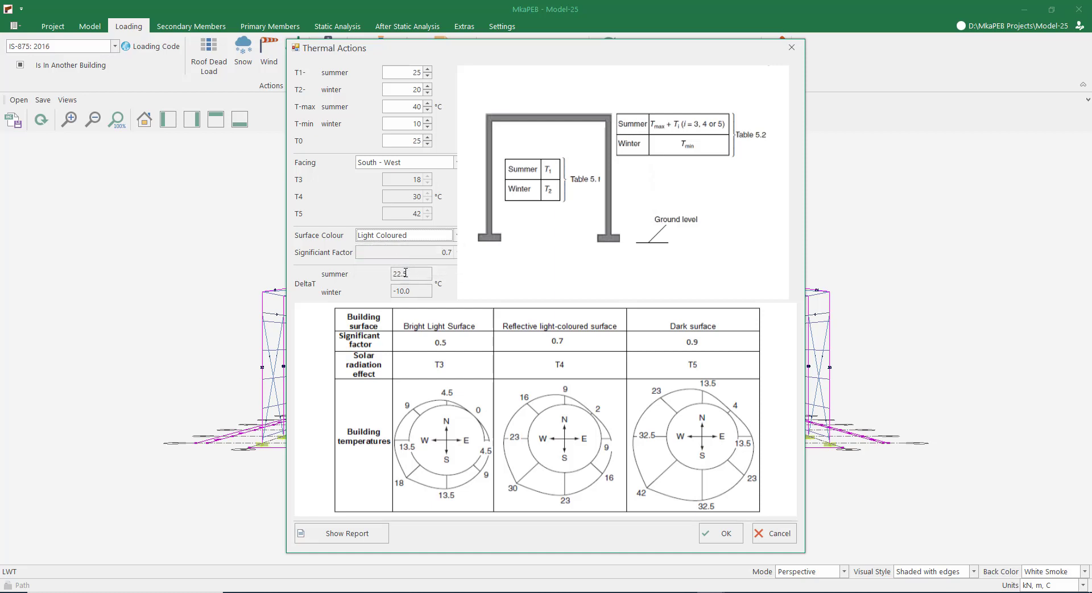
left_click_drag(408, 274, 385, 277)
left_click_drag(409, 291, 380, 293)
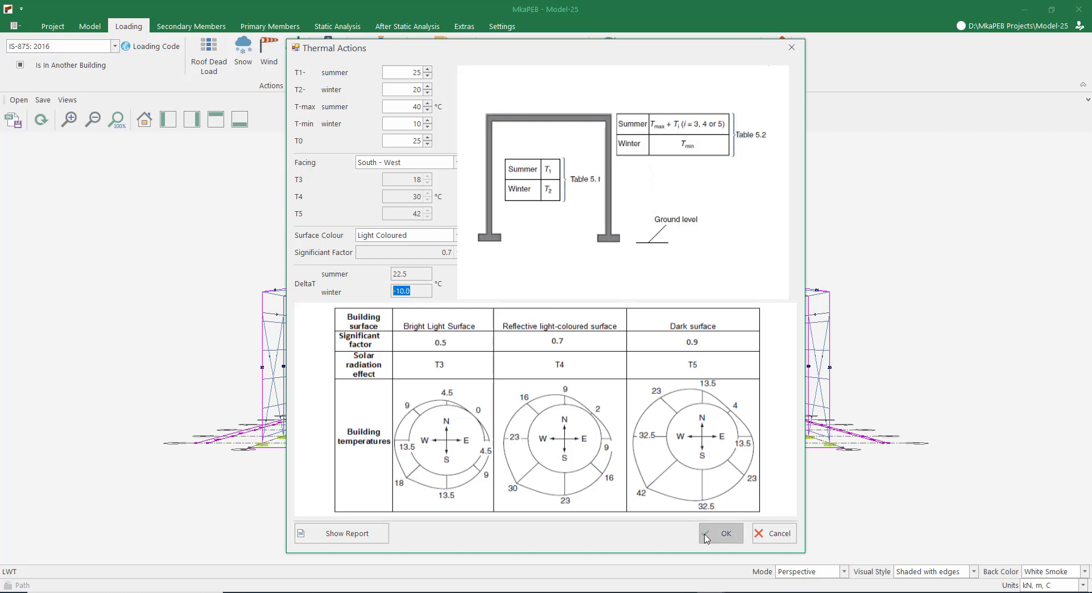
left_click(721, 533)
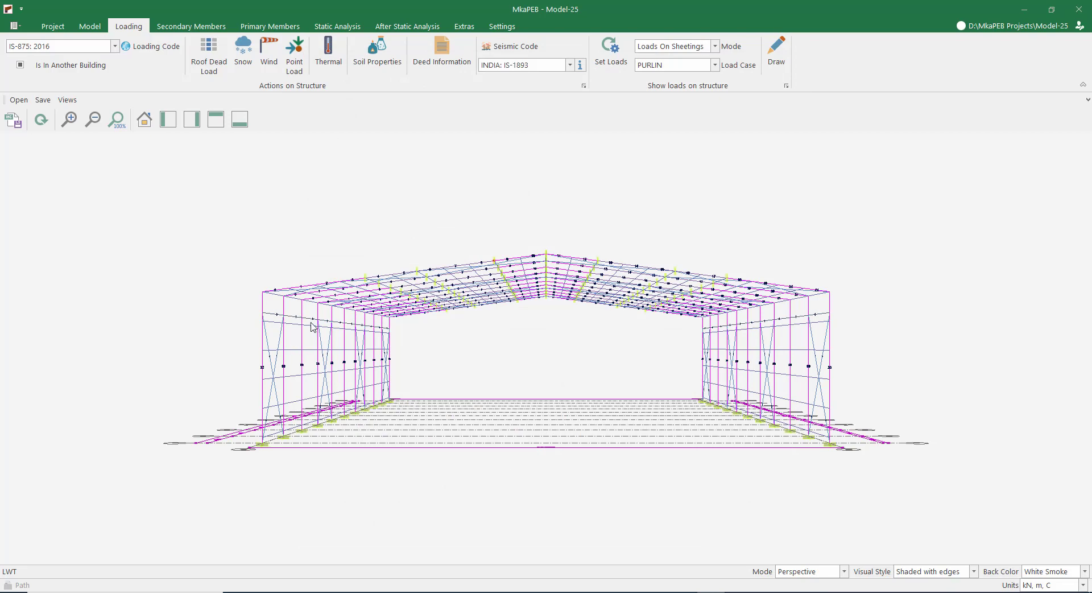
Step: Choose INDIA: IS-1893 as the seismic code and set the ground type to Type D in its parameters
middle_click_drag(312, 317, 353, 334)
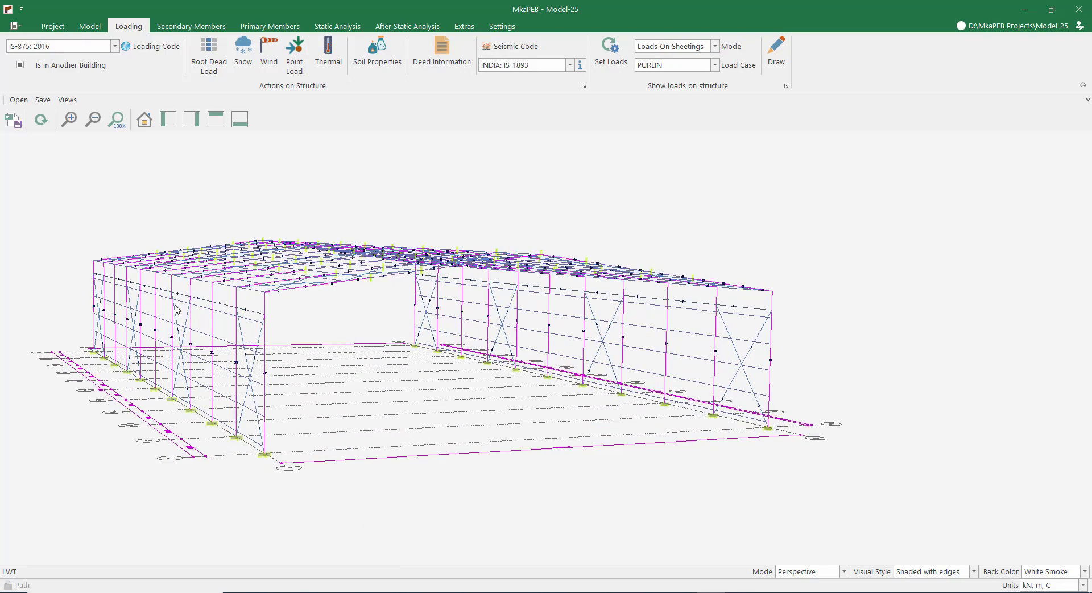
left_click(571, 66)
left_click(540, 77)
left_click(580, 68)
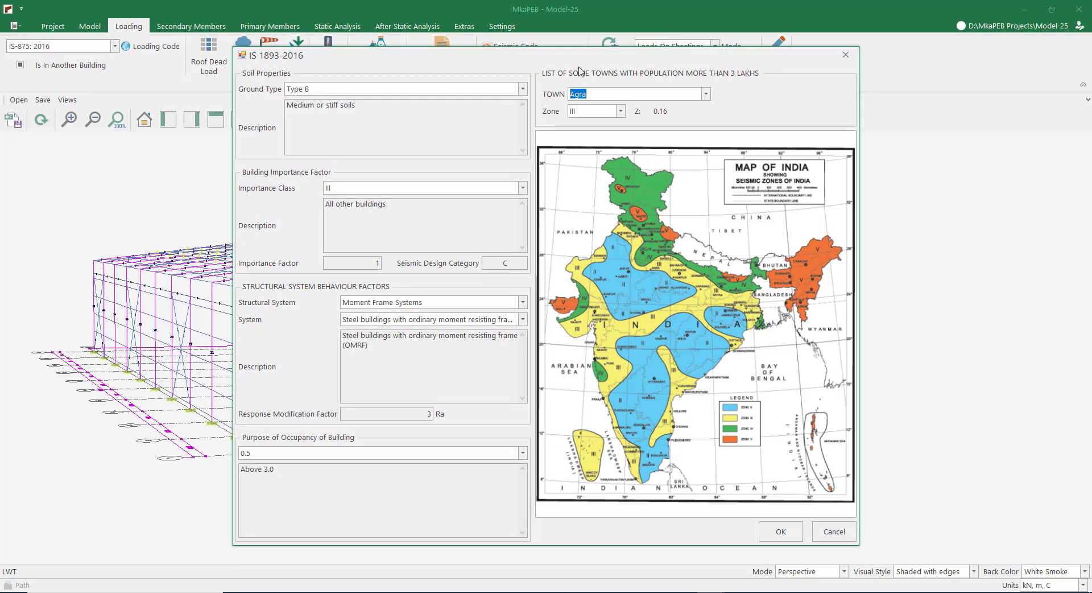
left_click(342, 93)
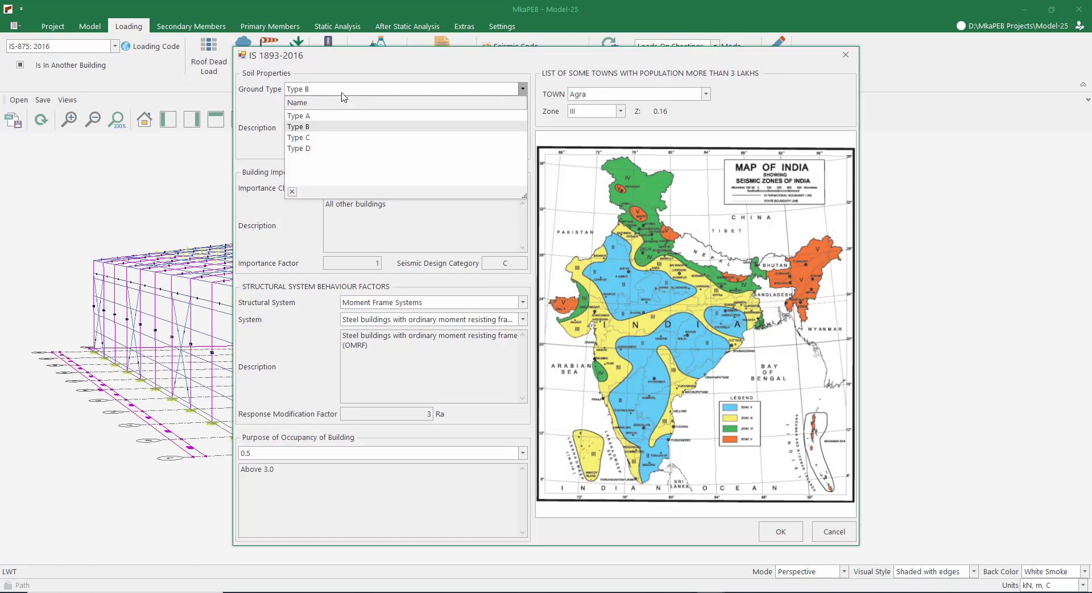
left_click(310, 147)
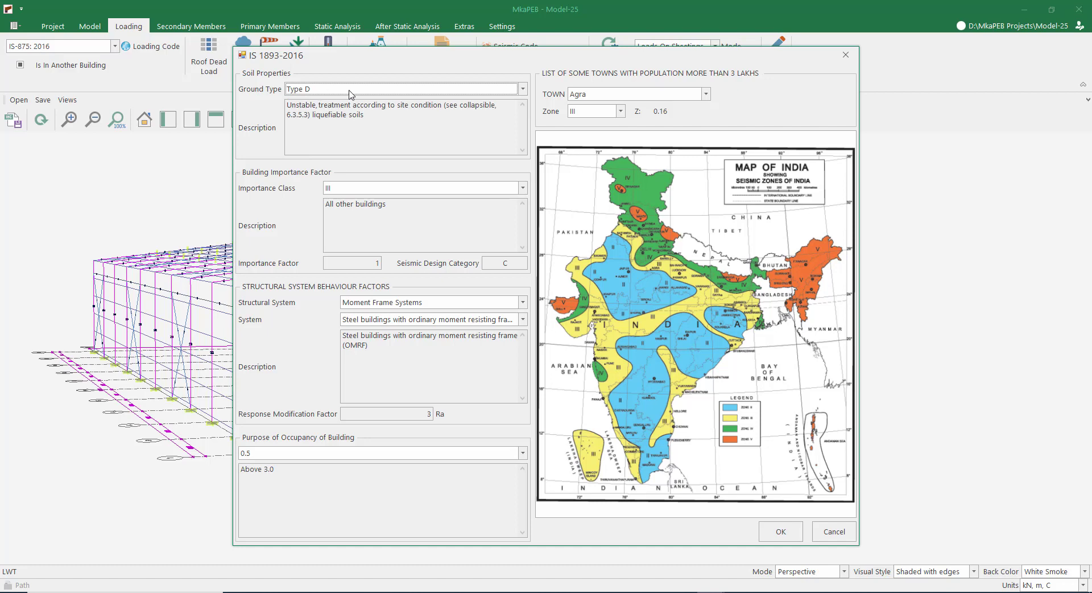
Step: Select Bhatinda as the town and Above 3.0 as the occupancy purpose, and accept the seismic parameters
left_click(705, 94)
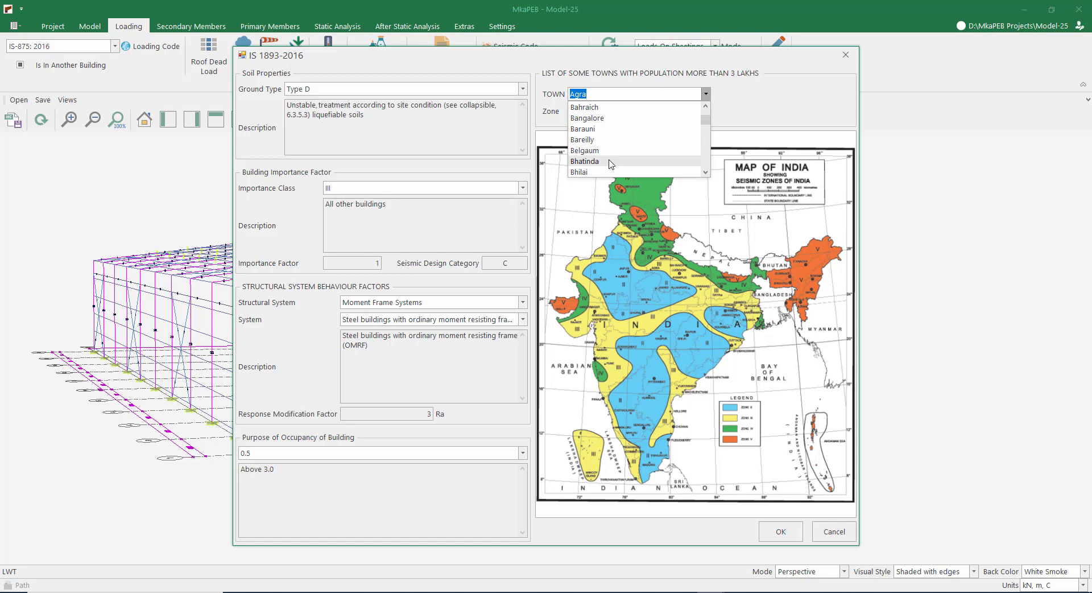
left_click(610, 162)
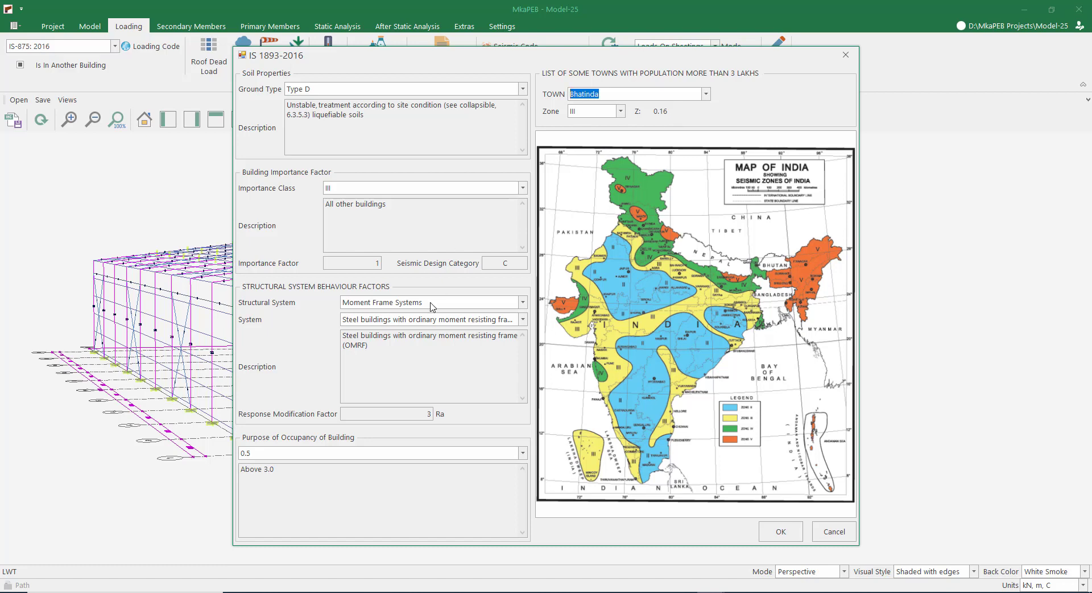
left_click(327, 453)
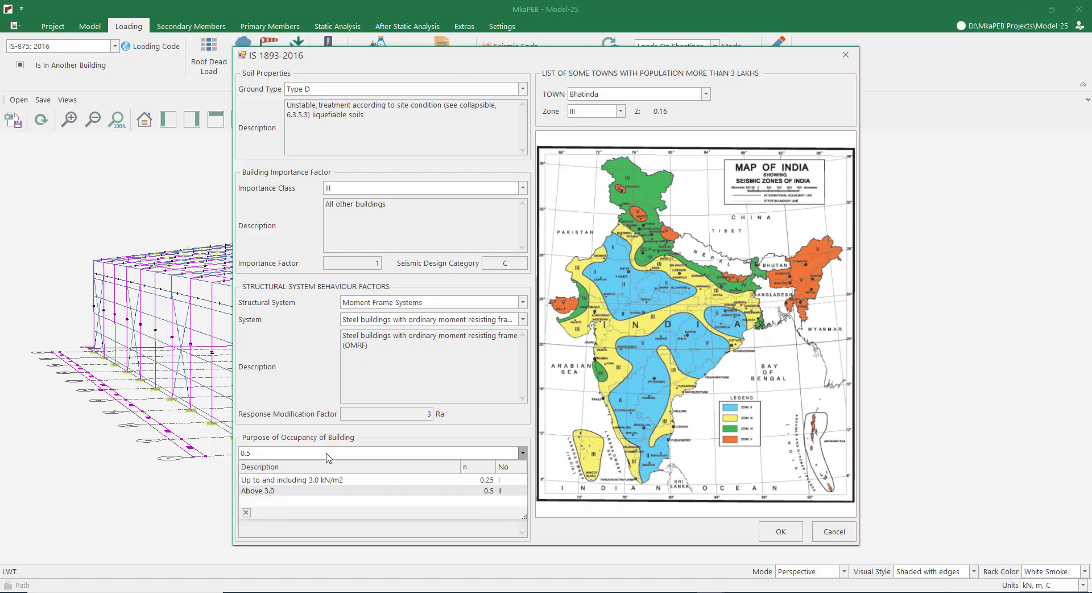
left_click(285, 491)
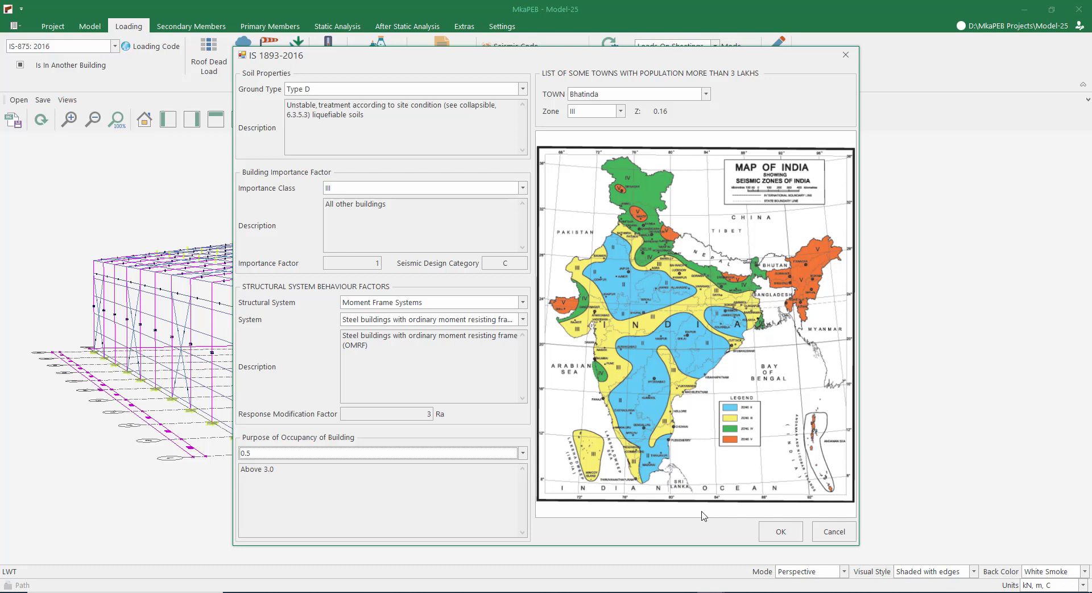
left_click(780, 532)
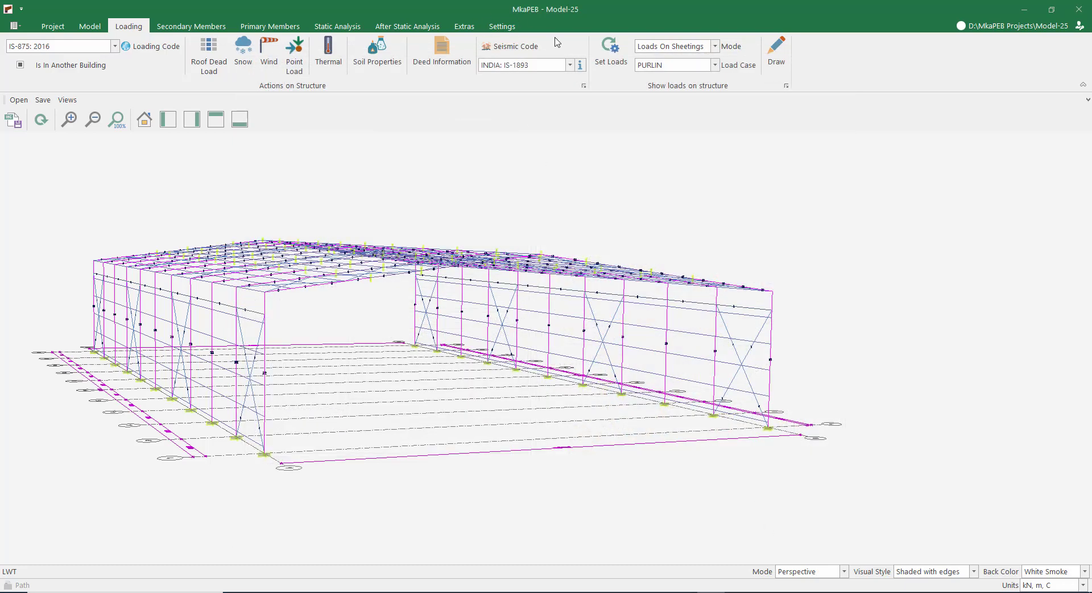
Step: Set the loads on the structure and draw the WIND-L load case on the sheetings
left_click(614, 56)
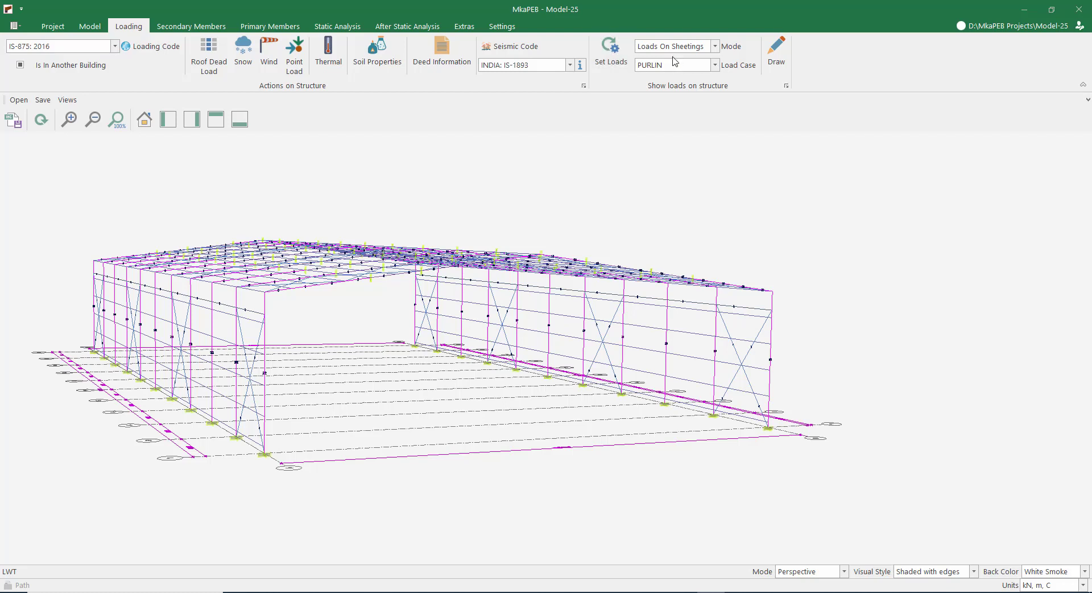
middle_click_drag(652, 213, 642, 234)
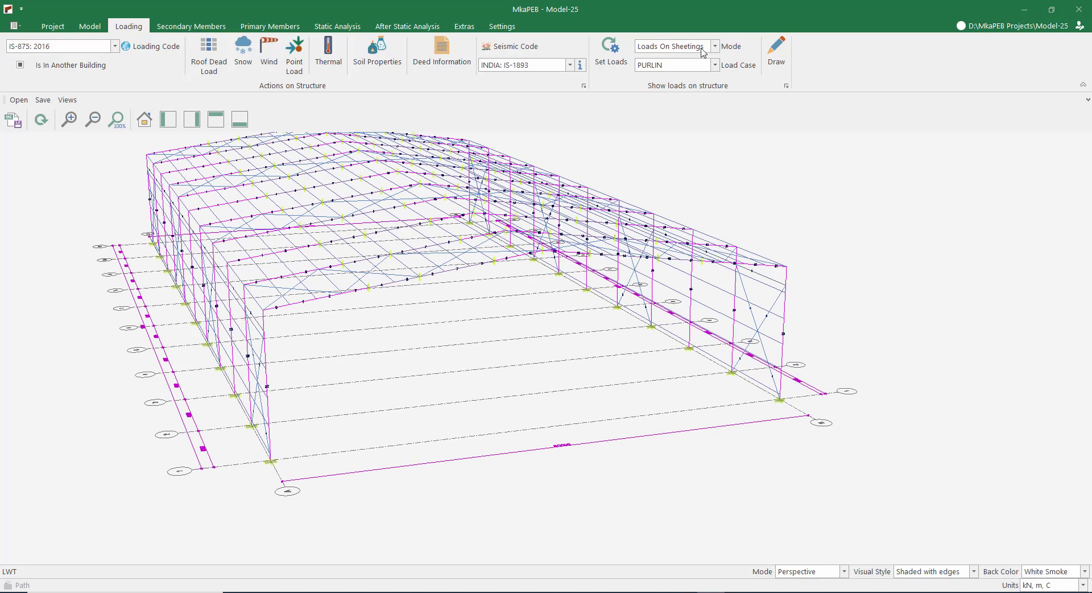
left_click(671, 49)
left_click(669, 59)
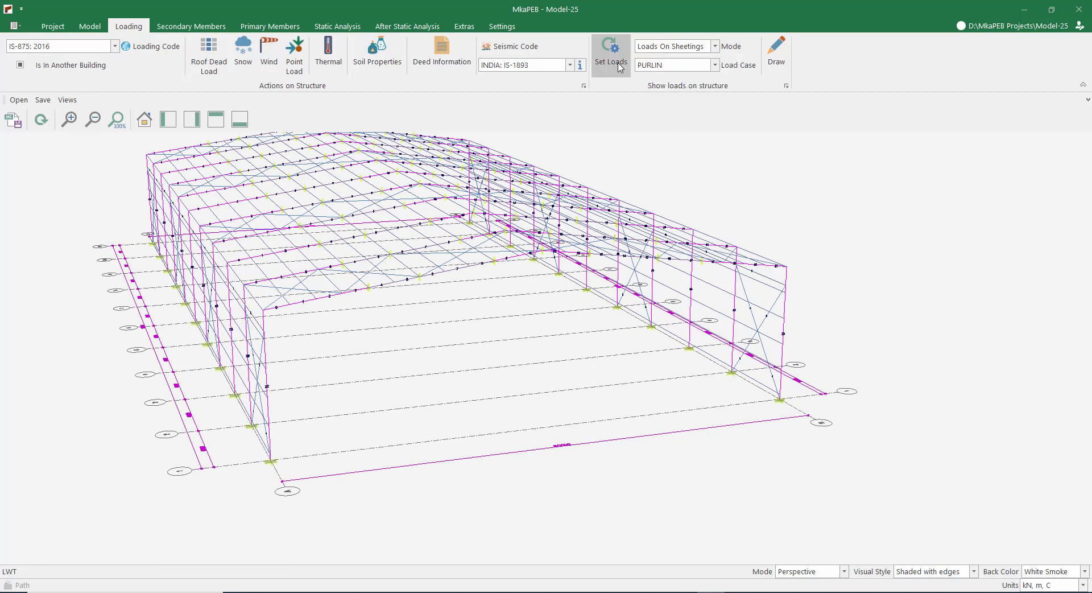
left_click(669, 66)
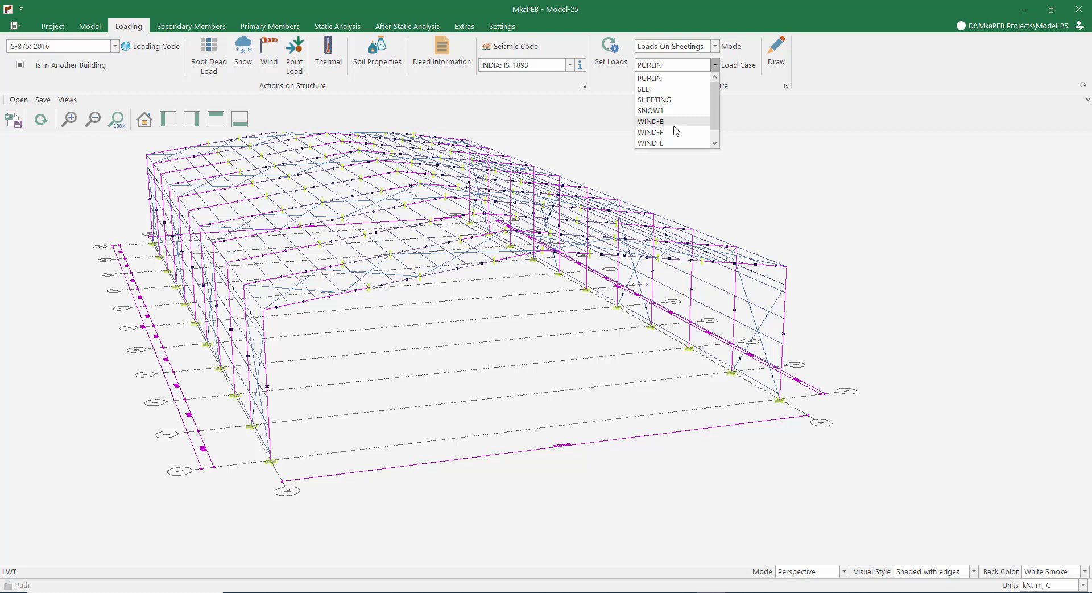
scroll(671, 136, "down", 1)
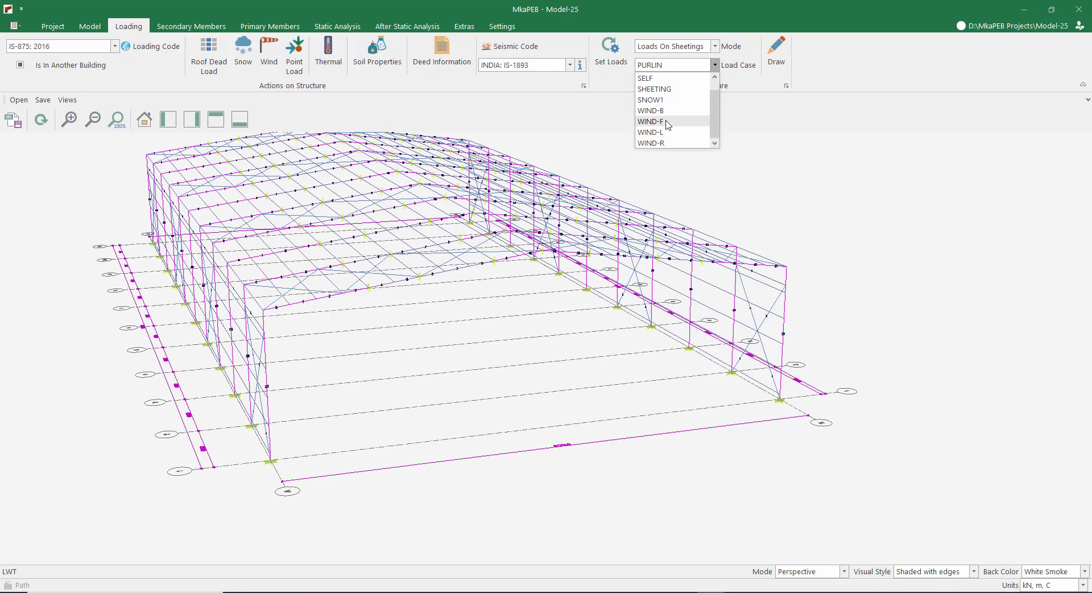
left_click(651, 132)
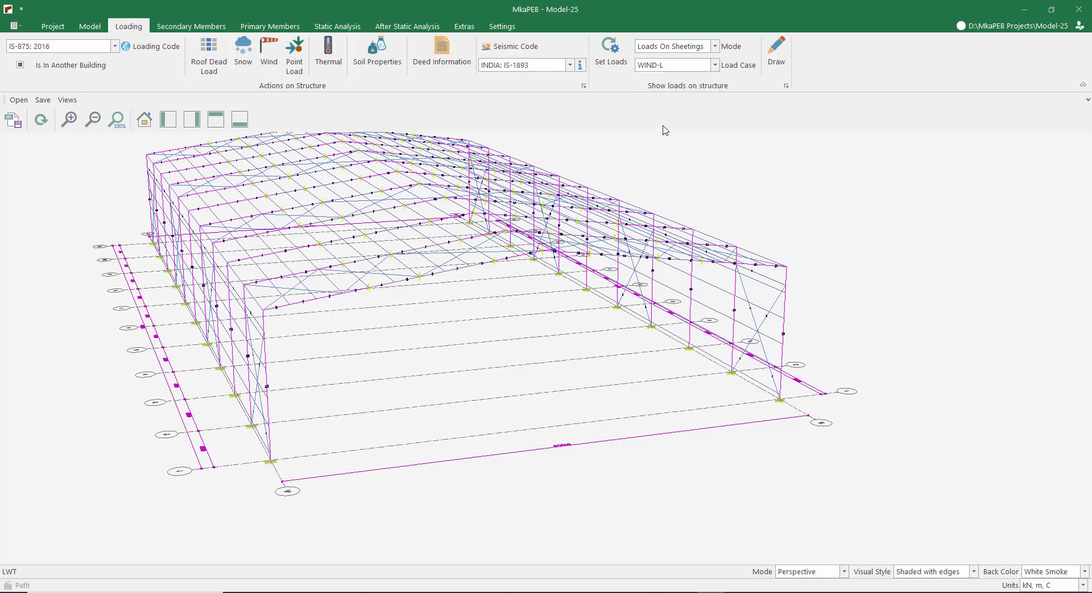
left_click(781, 58)
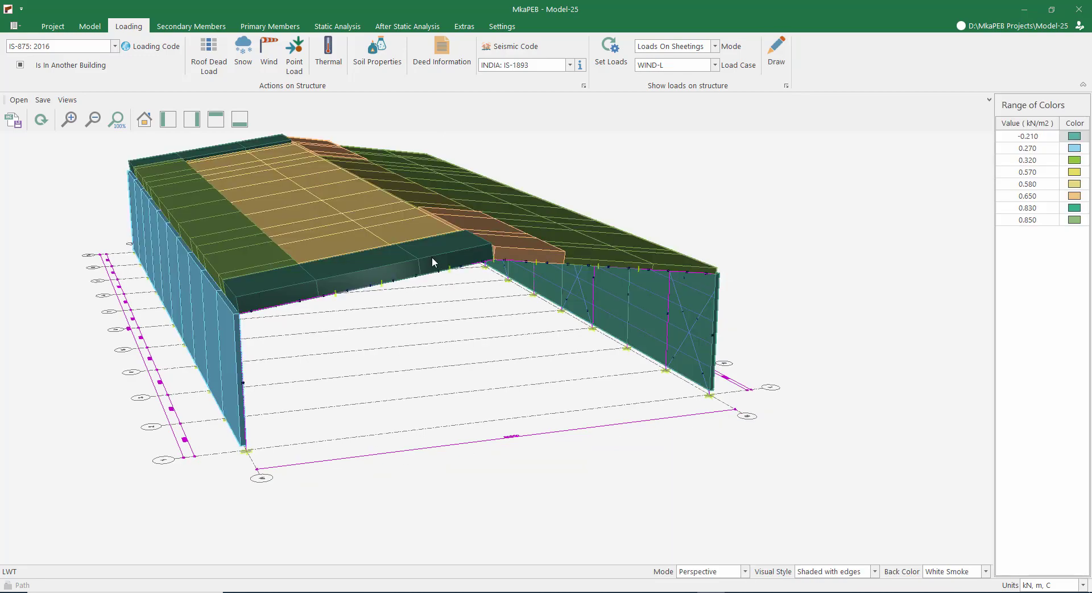
Step: Draw the WIND-F load case on the sheetings to examine its pressure distribution
mouse_move(432, 257)
middle_mouse_down()
mouse_move(405, 265)
mouse_move(399, 243)
mouse_move(442, 252)
middle_mouse_up()
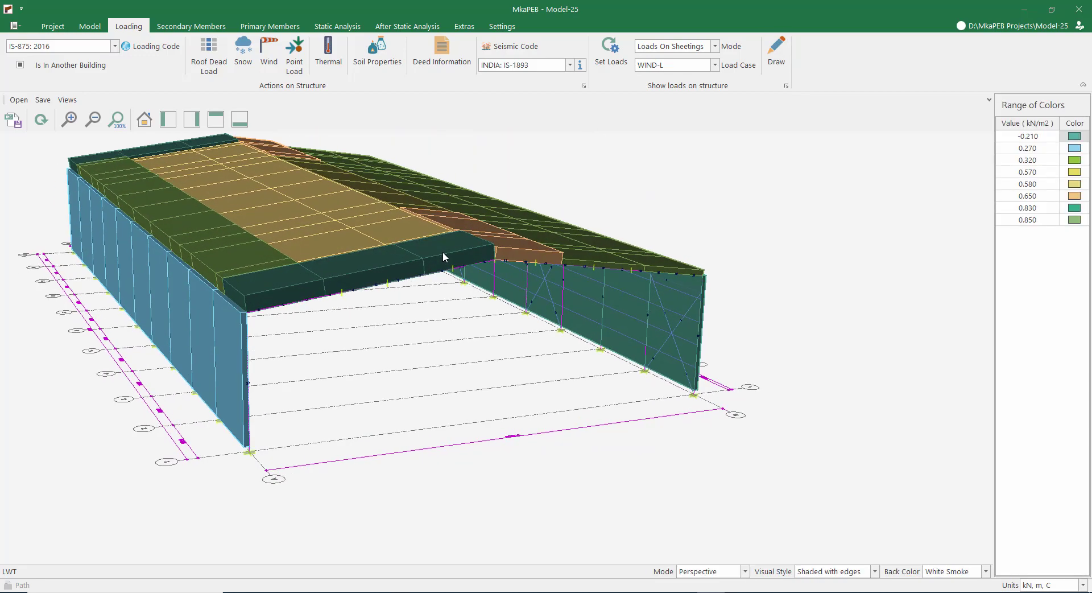
left_click(664, 65)
left_click(670, 132)
left_click(779, 58)
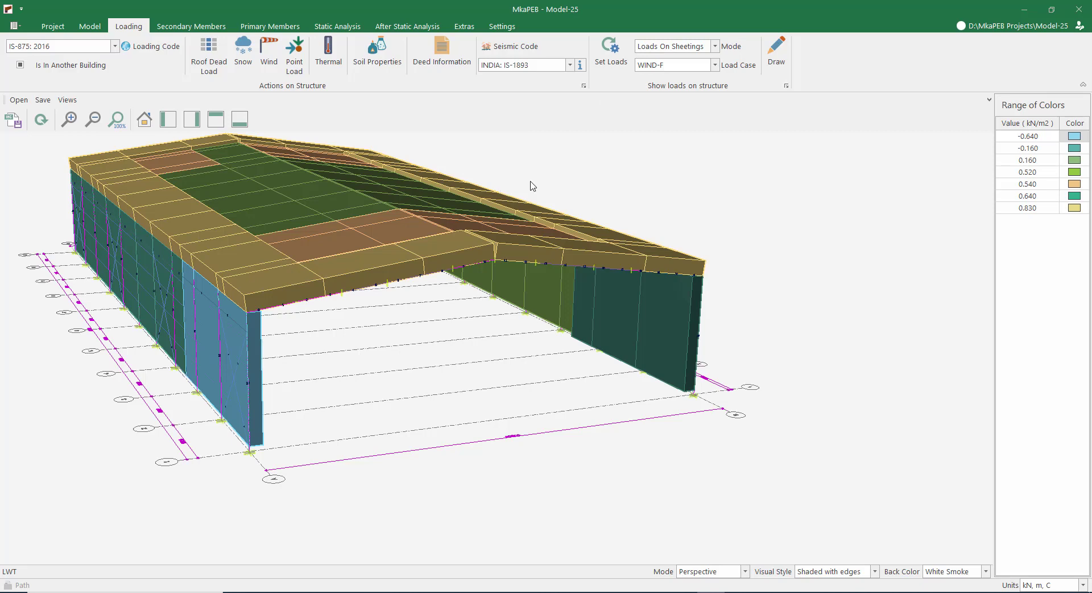
Step: Switch the load display to secondary members and draw the WIND-F load case on them
left_click(673, 47)
left_click(668, 71)
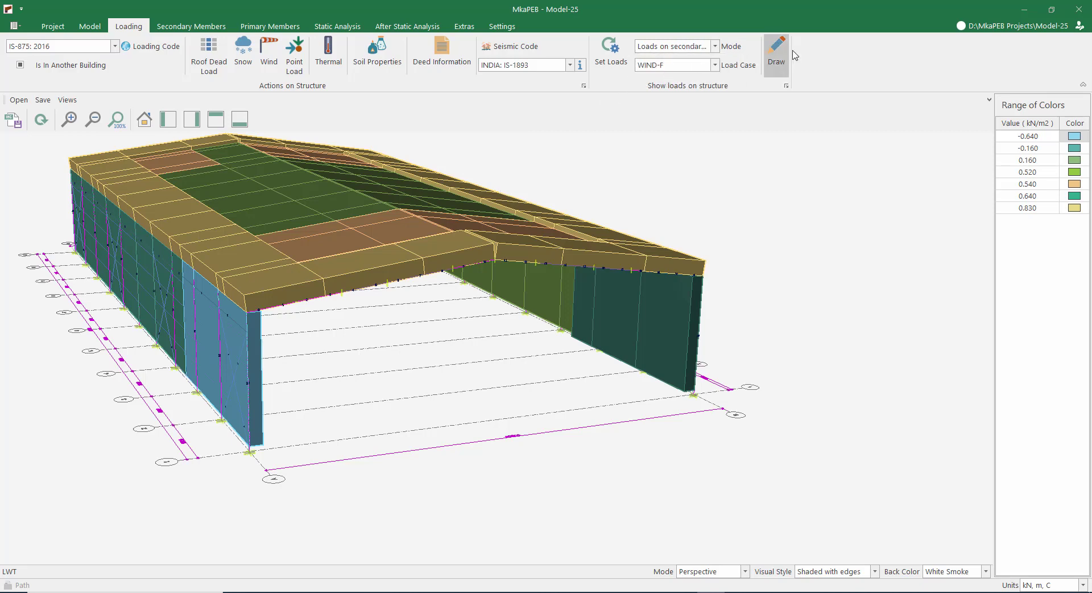
left_click(773, 55)
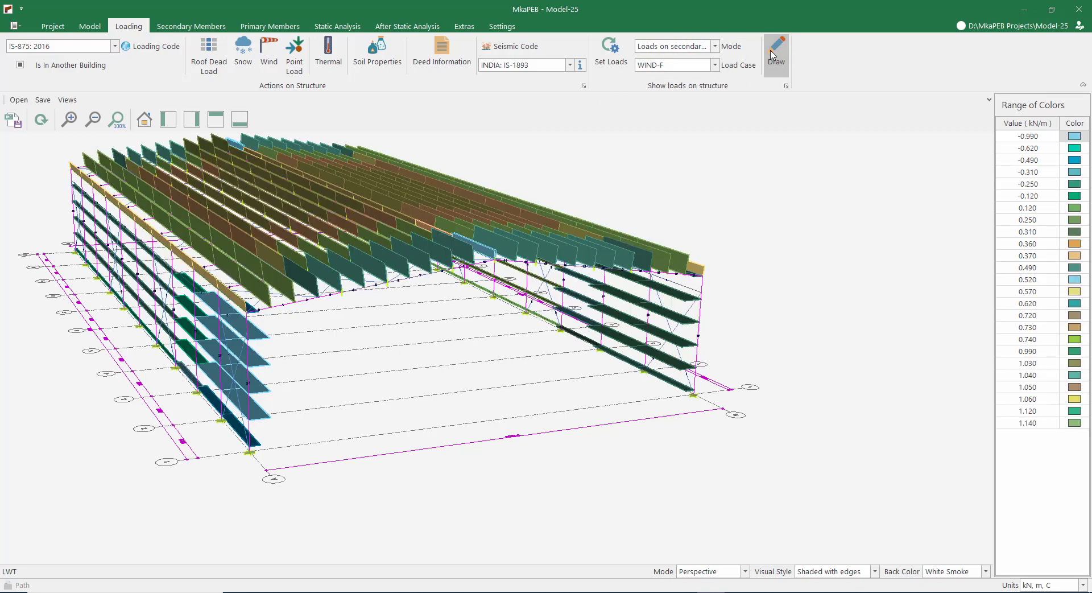
Step: Switch the load display to main members and draw the WIND-F load case to examine its distribution on the frames
mouse_move(487, 242)
middle_mouse_down()
mouse_move(463, 250)
mouse_move(503, 233)
middle_mouse_up()
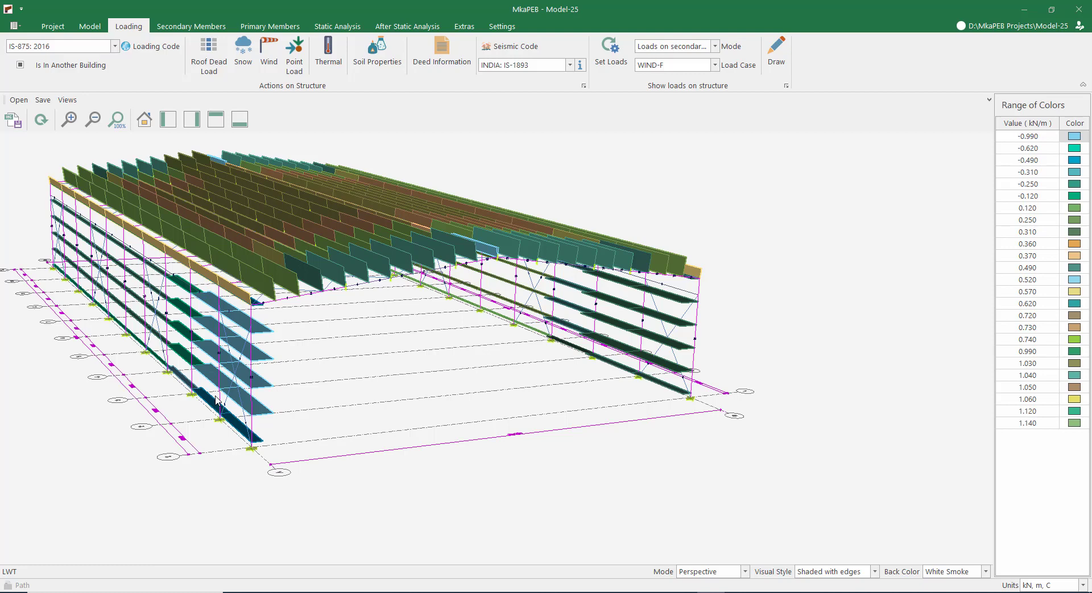
left_click(677, 48)
left_click(677, 82)
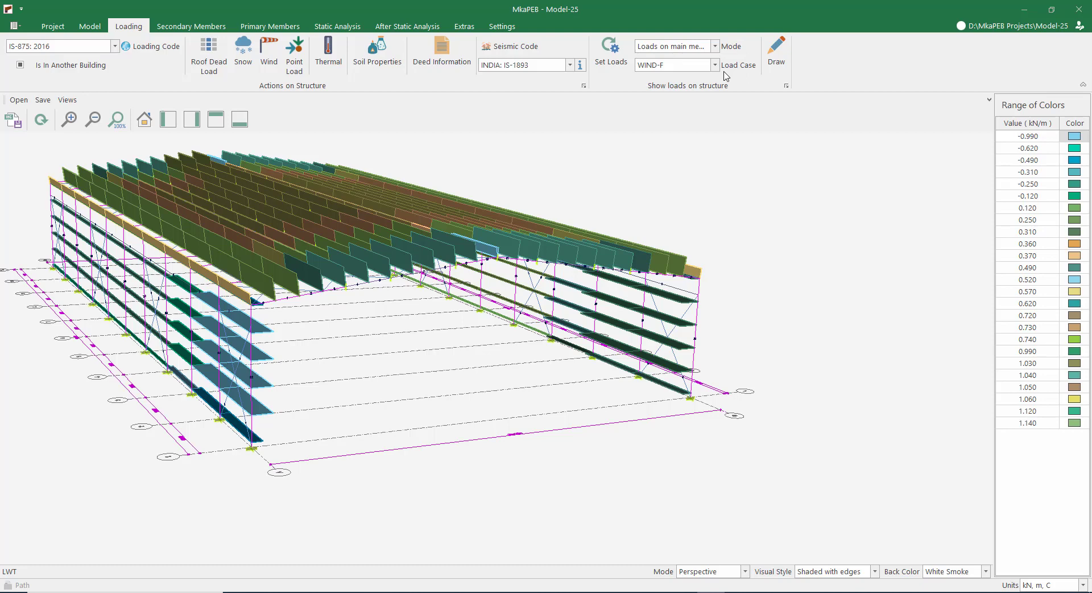
left_click(777, 60)
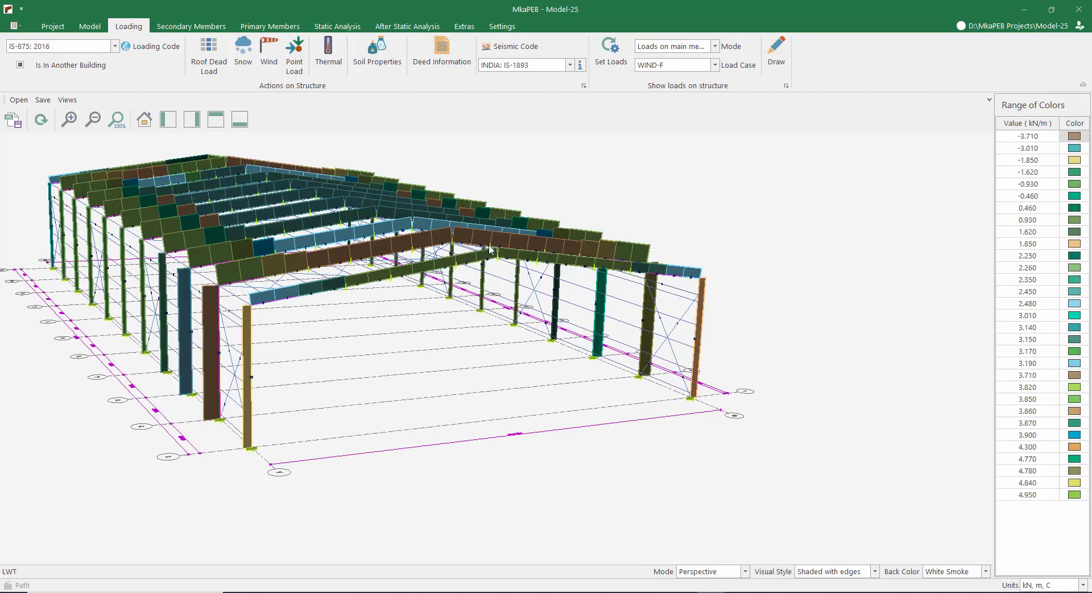
scroll(491, 256, "up", 3)
middle_click_drag(489, 260, 490, 261)
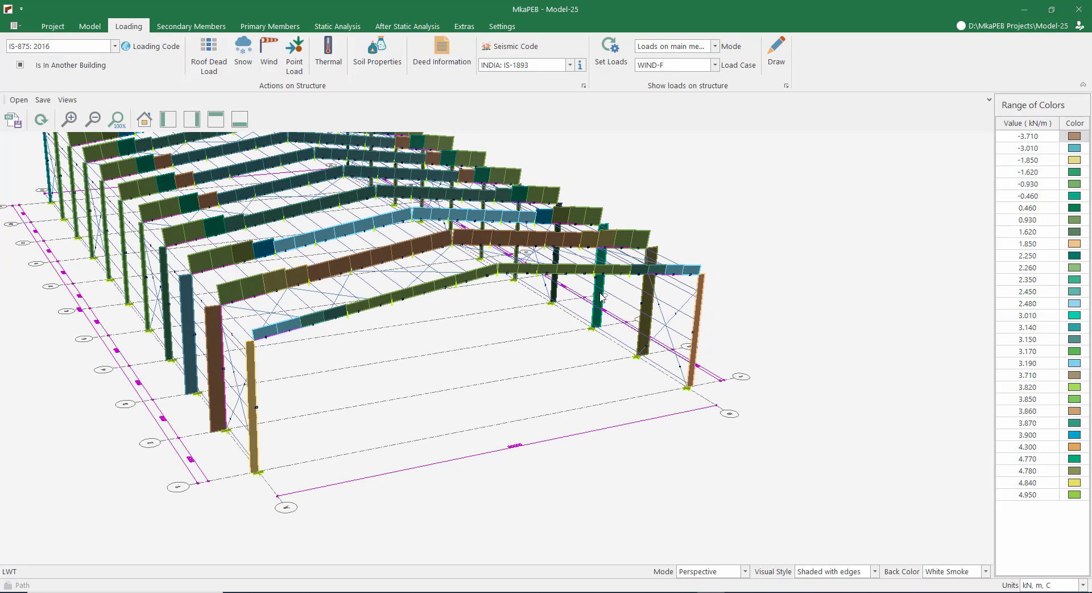
Step: Choose IS-800 as the structural steel design code for the secondary members
left_click(178, 31)
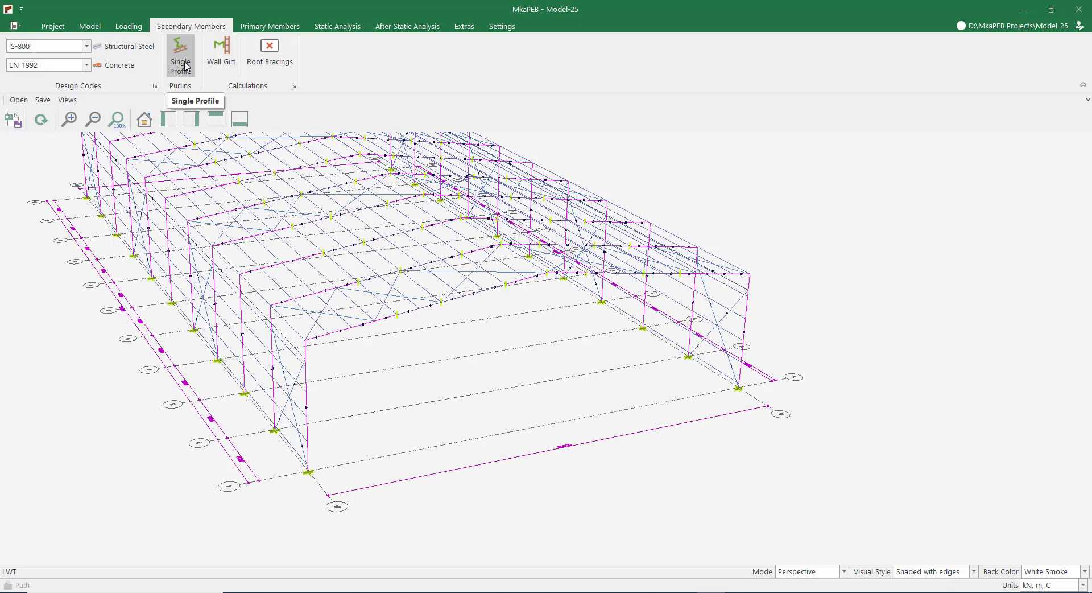
left_click(57, 47)
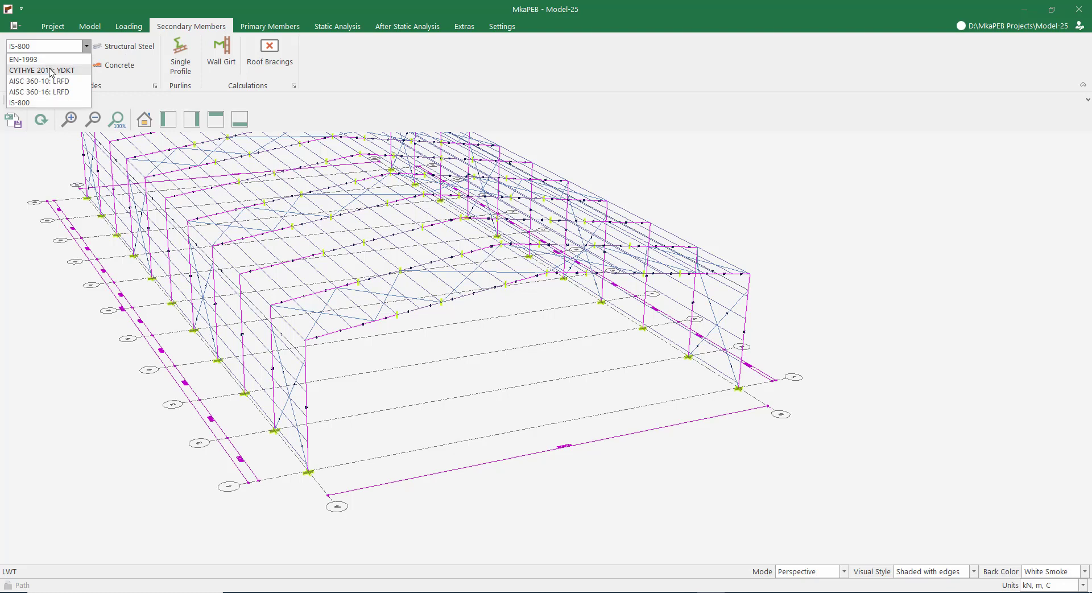
left_click(42, 103)
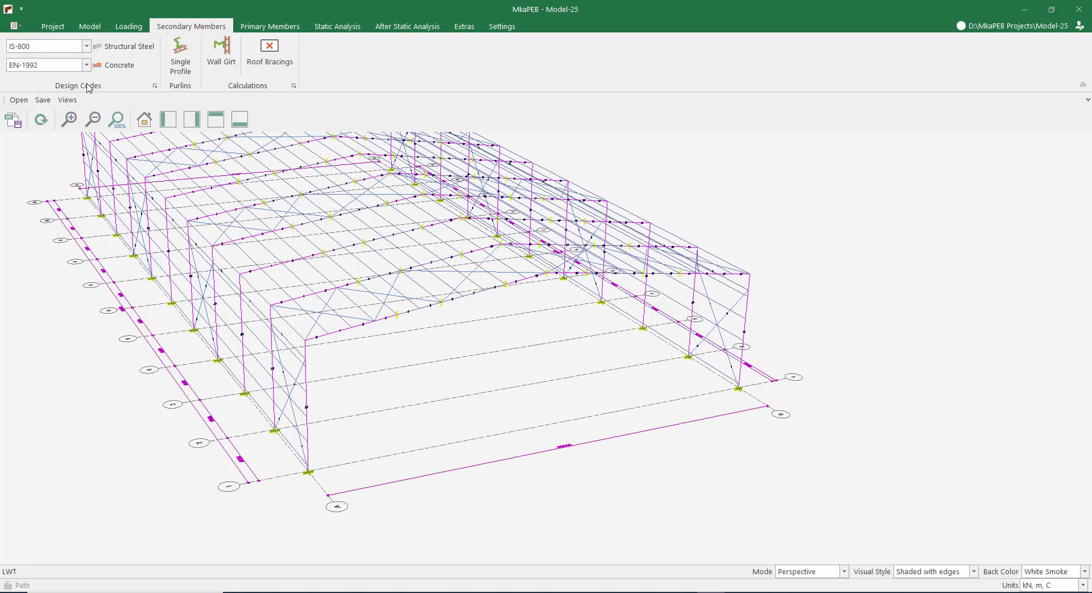
Step: Start the single-profile purlin design and set the diamond-pattern sag bar type on both roof slopes, keeping the single-span beam type
left_click(173, 71)
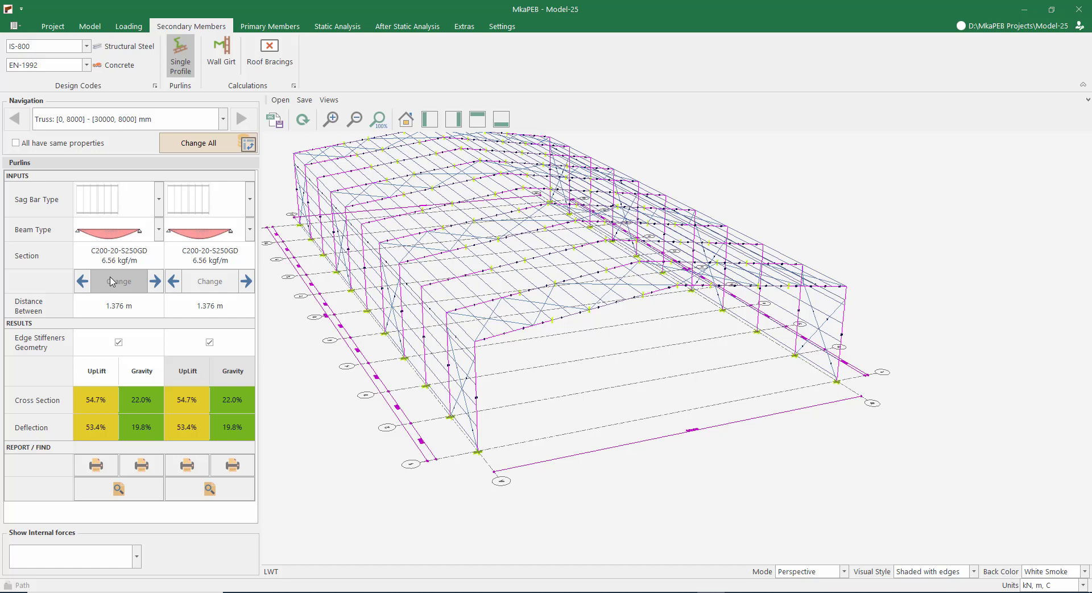
left_click(105, 210)
left_click(98, 257)
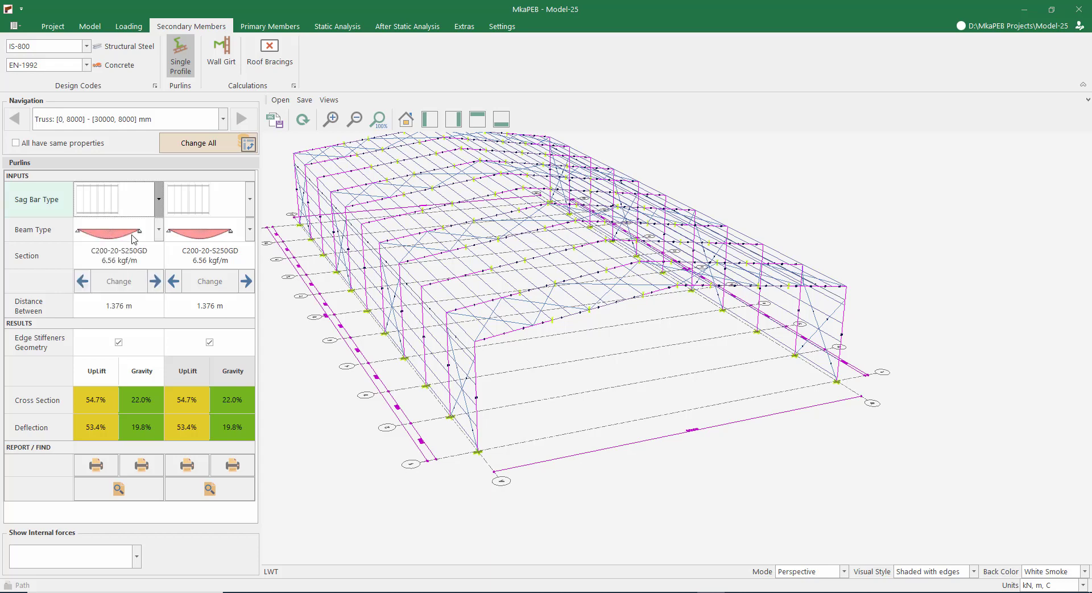
left_click(190, 205)
left_click(184, 272)
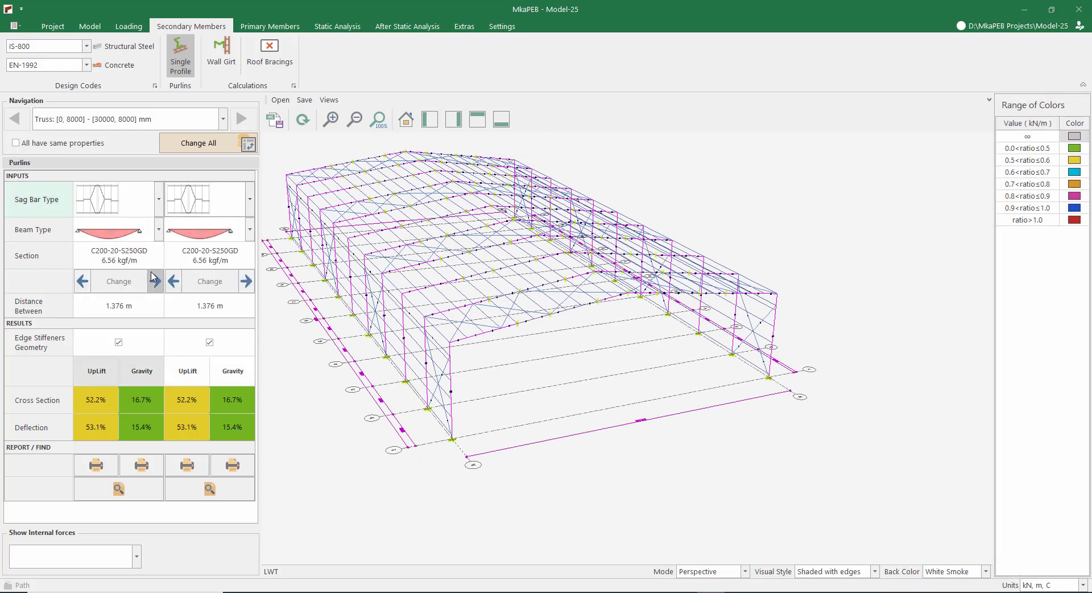
left_click(125, 232)
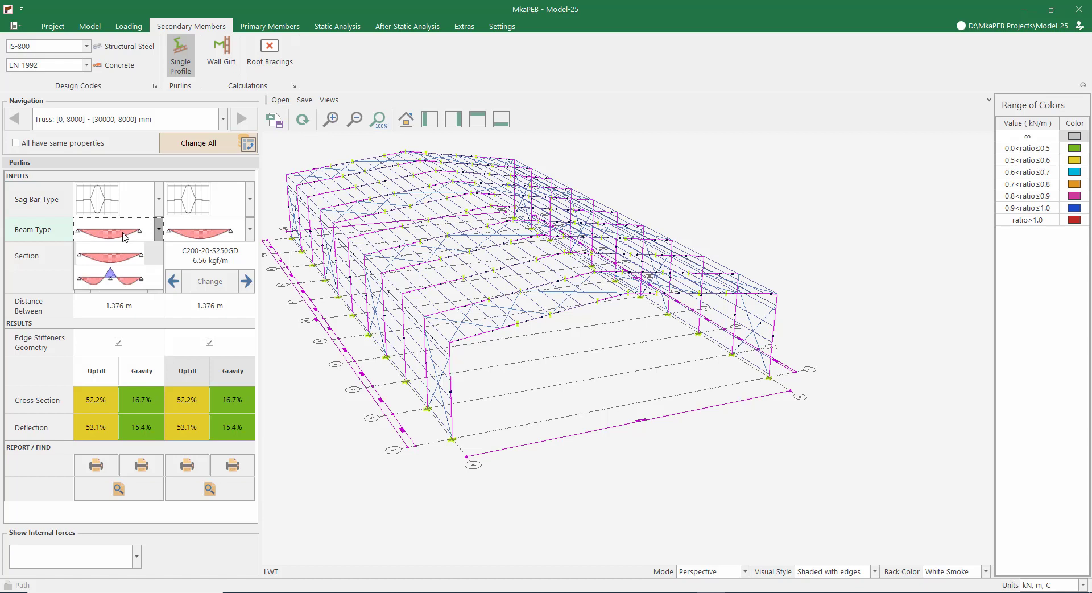
left_click(117, 254)
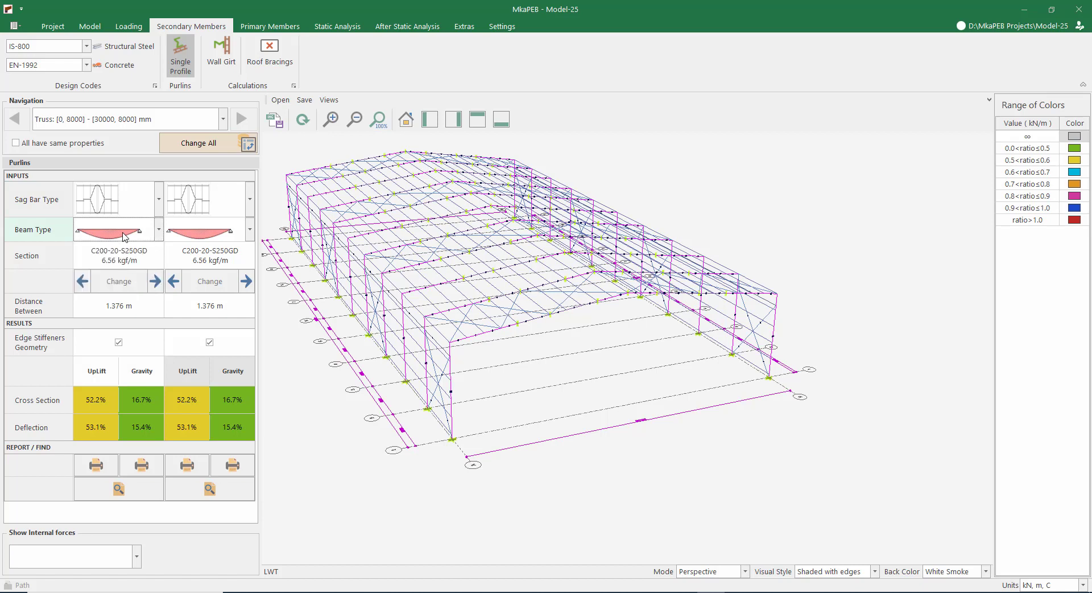
Step: Reduce the purlin section on both slopes to C200-15-S250GD and make all purlins have the same properties
left_click(83, 281)
left_click(173, 281)
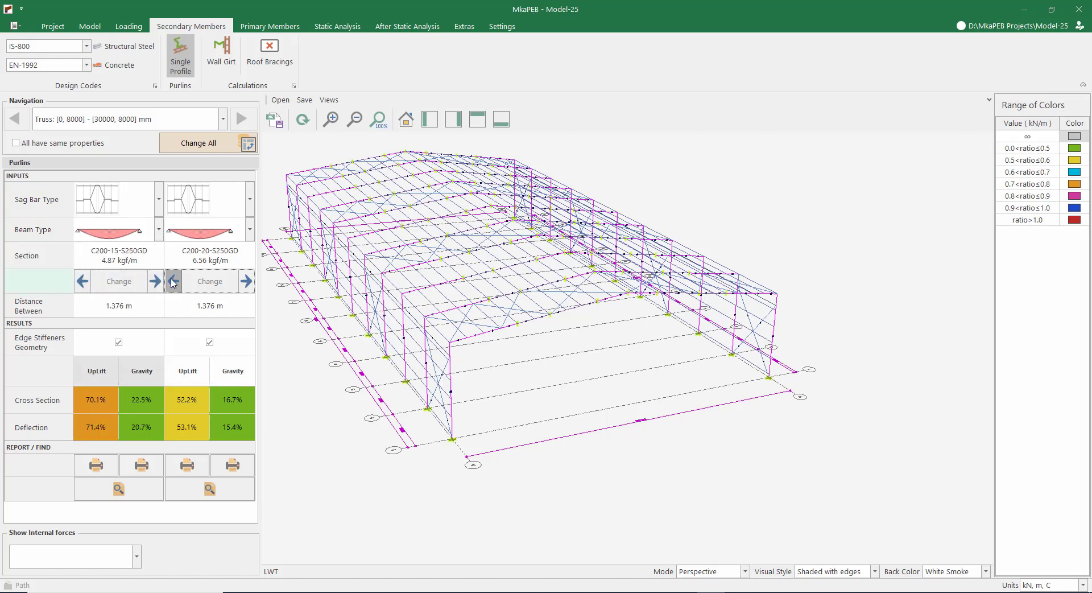
left_click(16, 143)
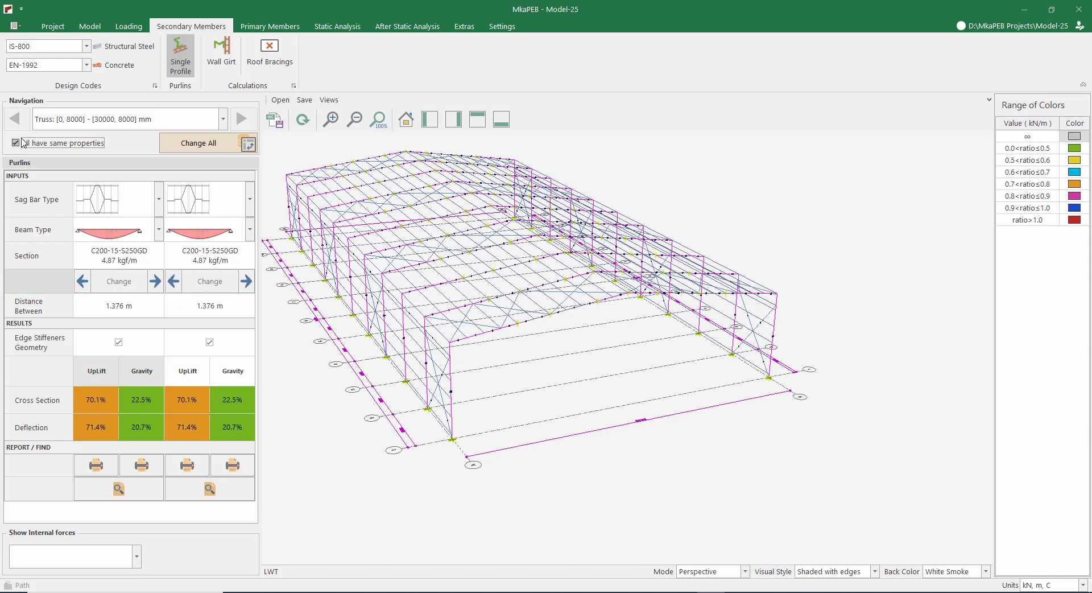
Step: Try the heavier C200-20-S250GD and C200-25-S250GD purlin sections on both slopes and return to C200-15-S250GD
left_click(245, 281)
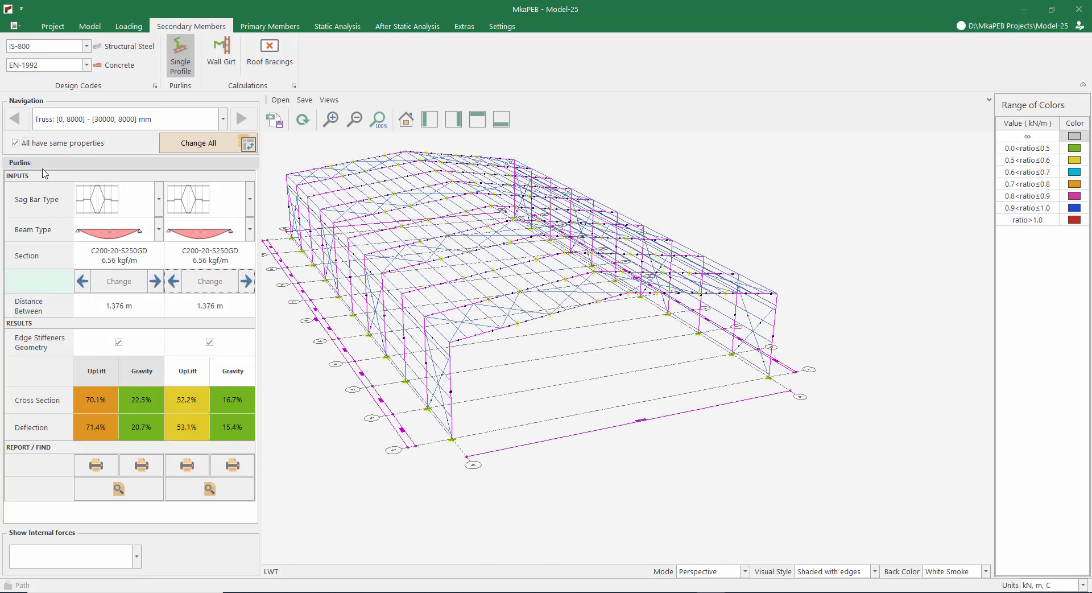
left_click(156, 281)
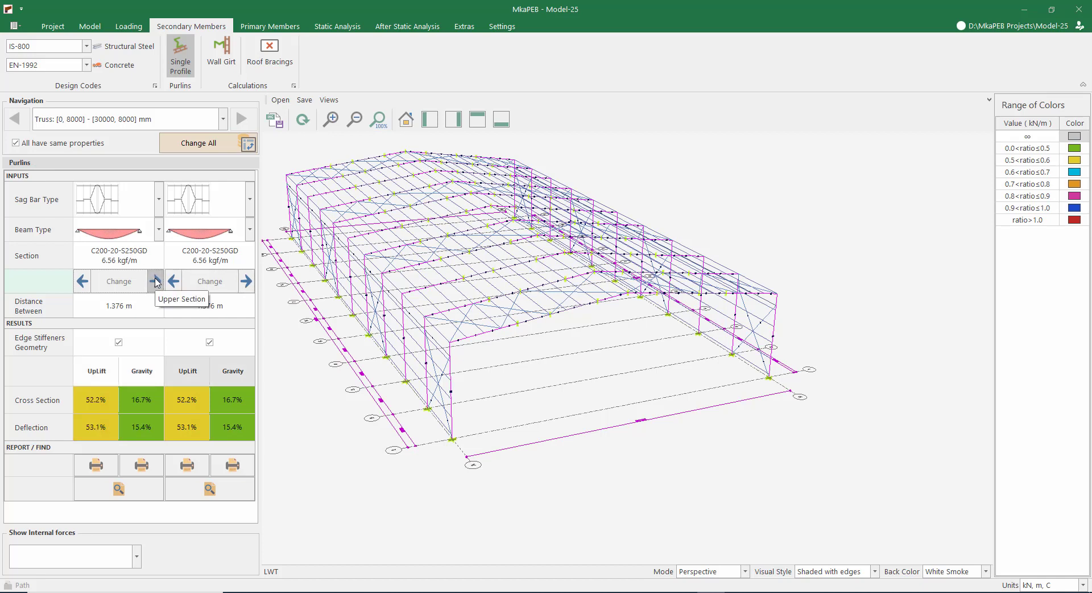
left_click(246, 281)
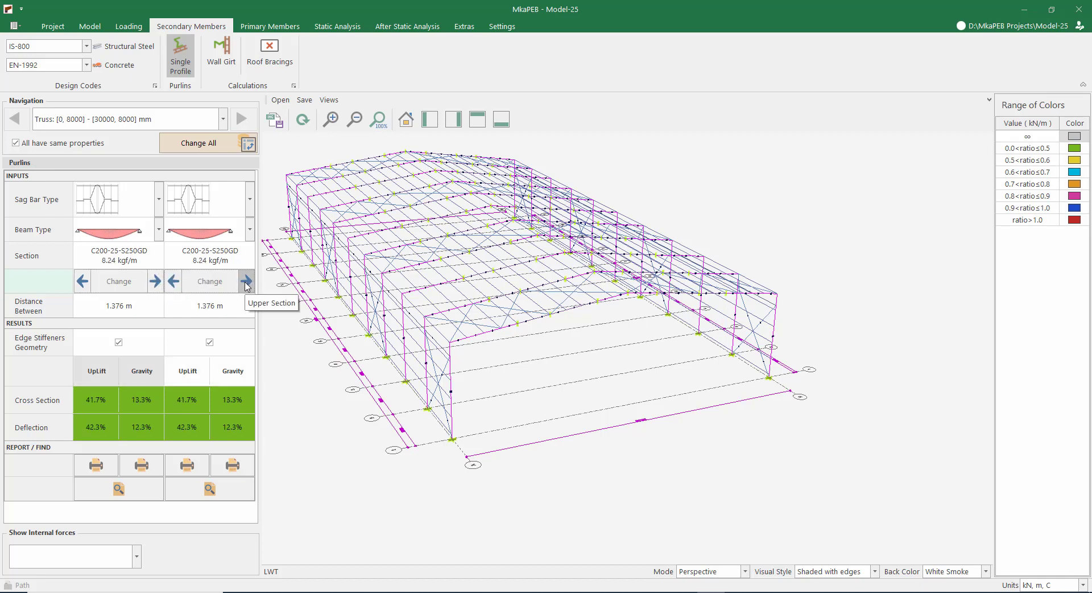
left_click(173, 281)
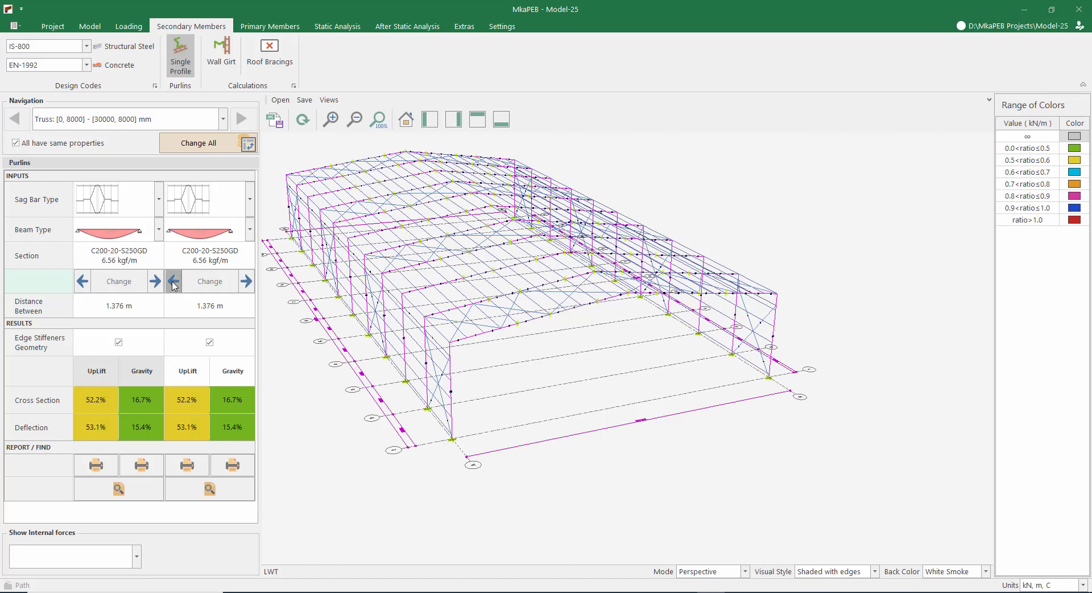
left_click(174, 281)
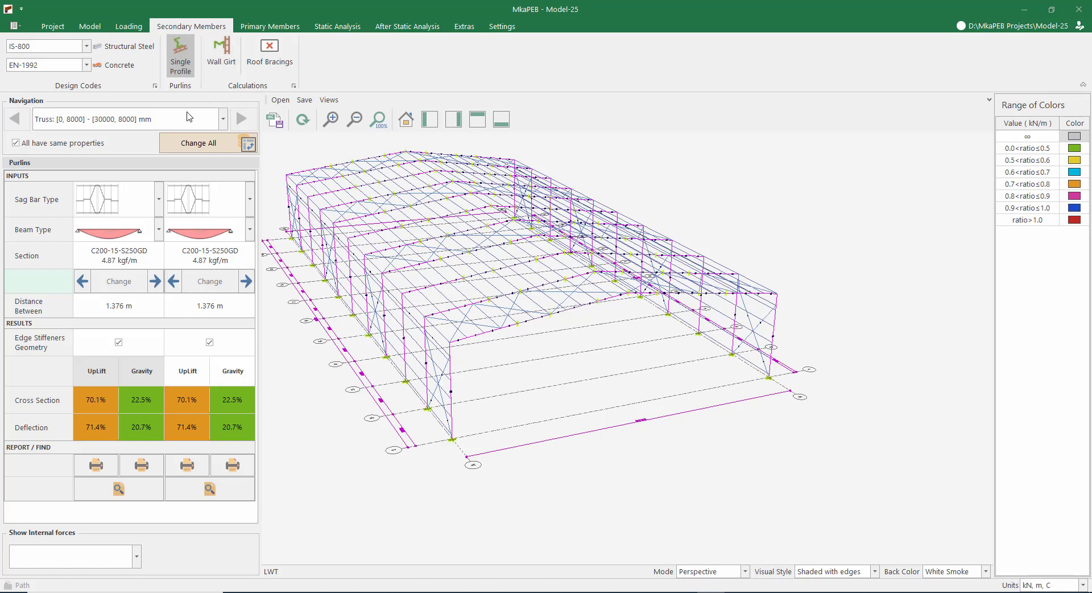
Step: Start the wall girt design and reduce the girt section on wall yz-A to C200-15-S250GD
left_click(227, 58)
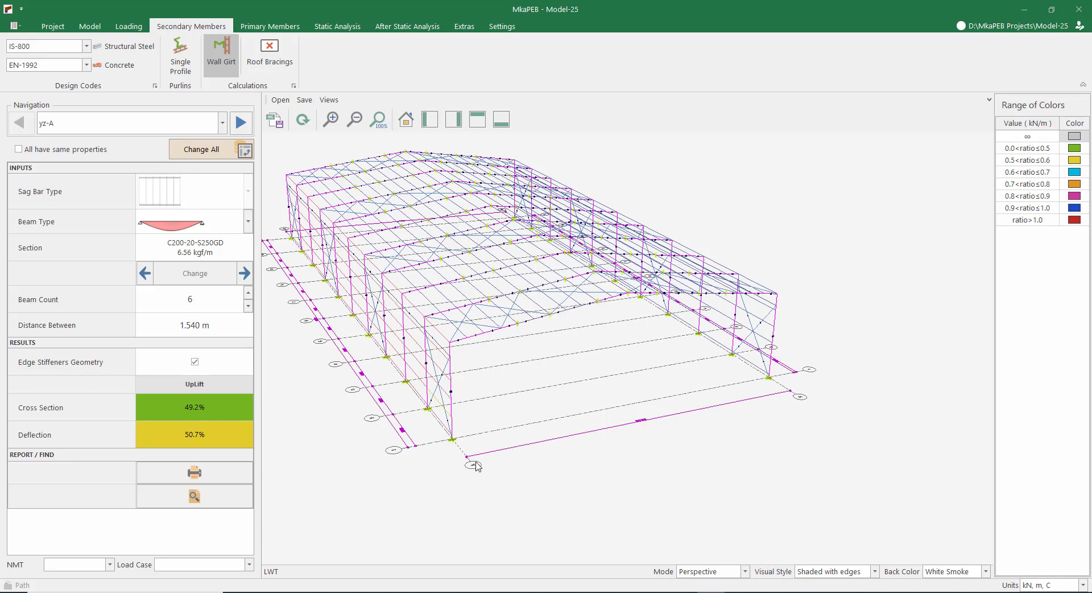
scroll(476, 465, "up", 2)
scroll(475, 439, "down", 1)
scroll(476, 439, "up", 4)
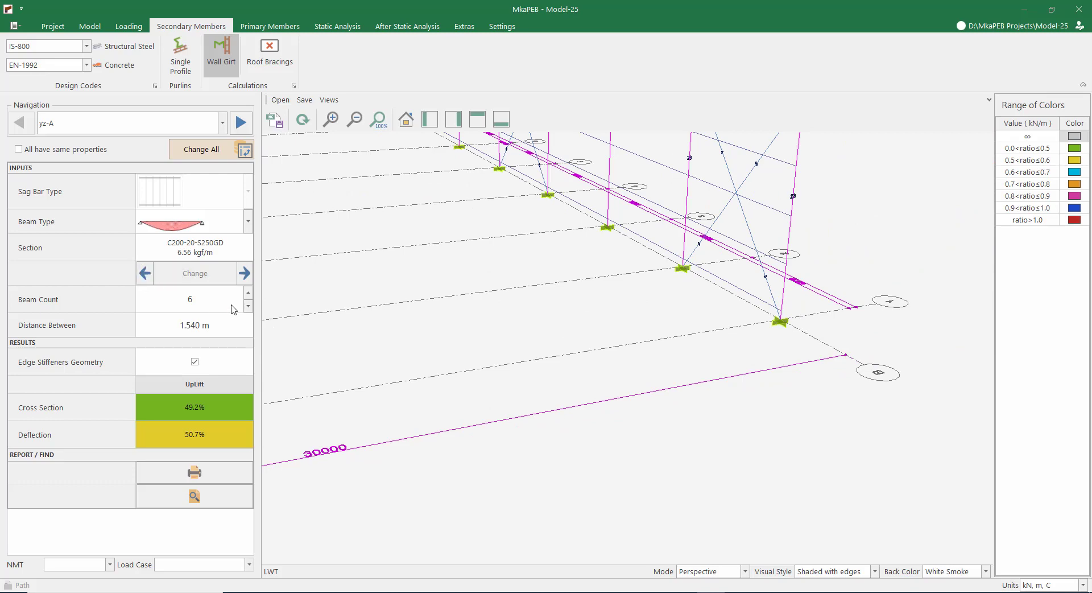
scroll(397, 271, "down", 4)
middle_click_drag(394, 267, 536, 285)
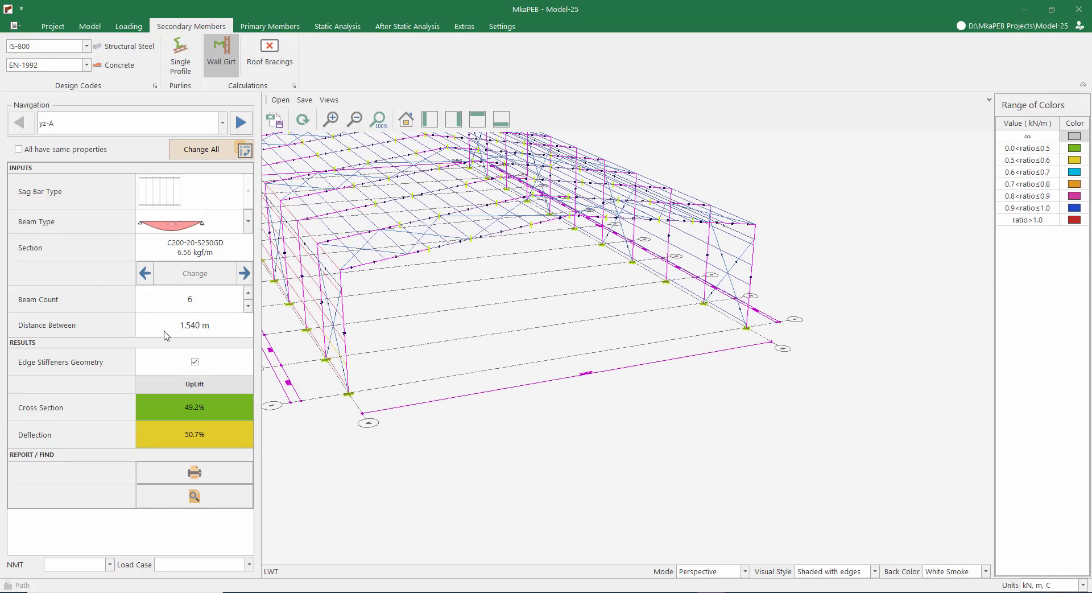
left_click(145, 275)
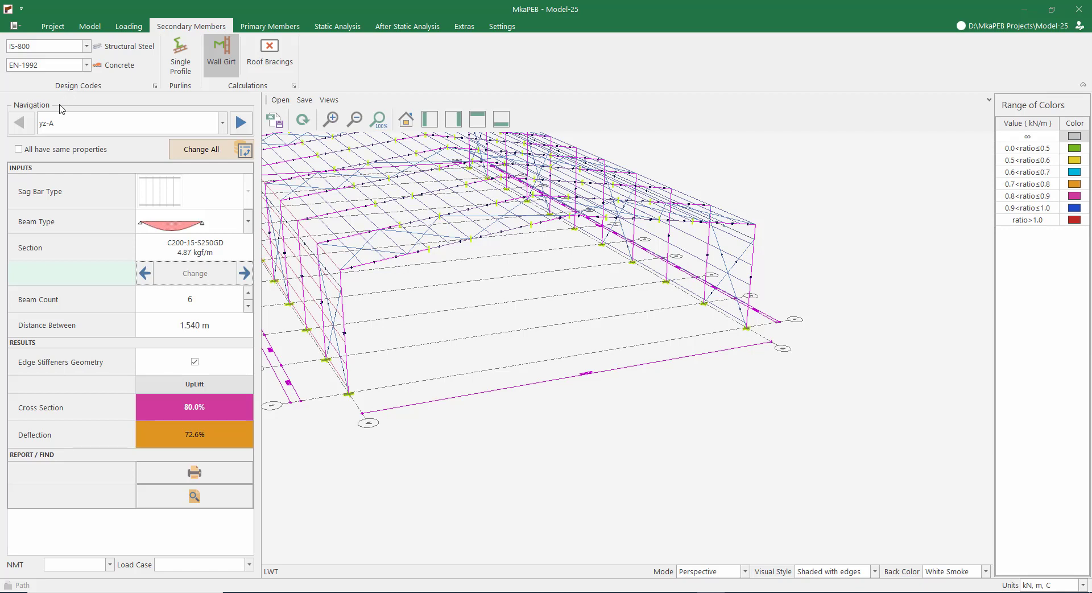
Step: Make all wall girts share the same properties with section C200-15-S250GD and go to wall yz-B
left_click(51, 148)
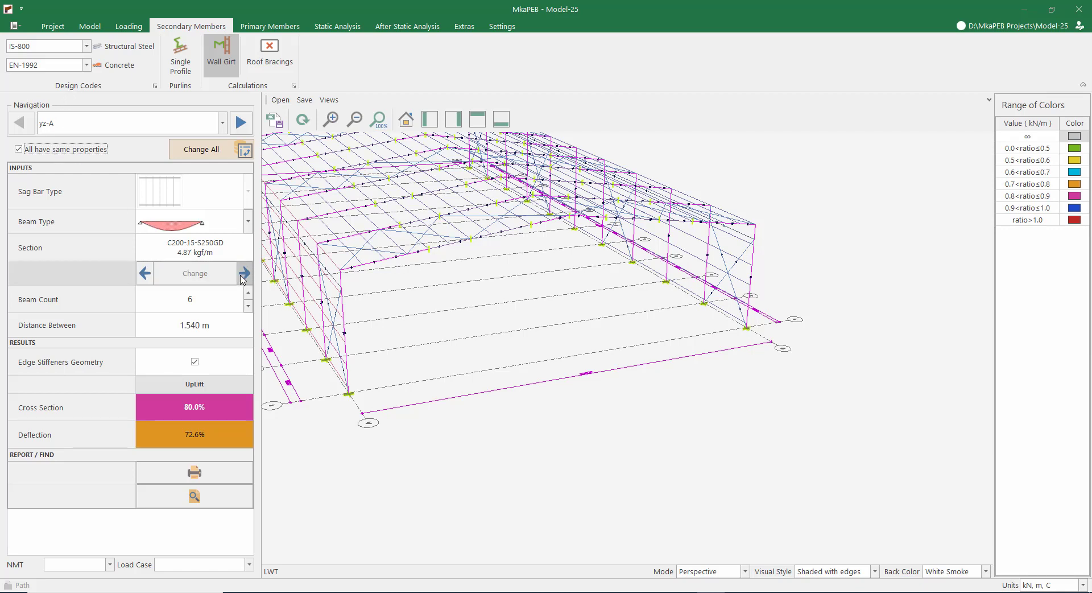
left_click(145, 274)
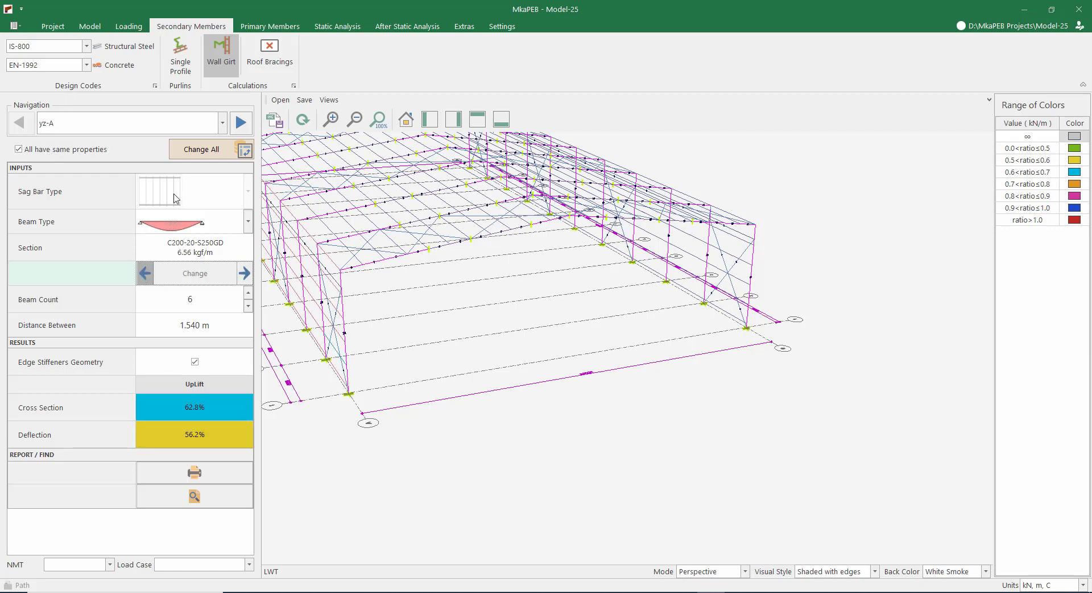
left_click(241, 124)
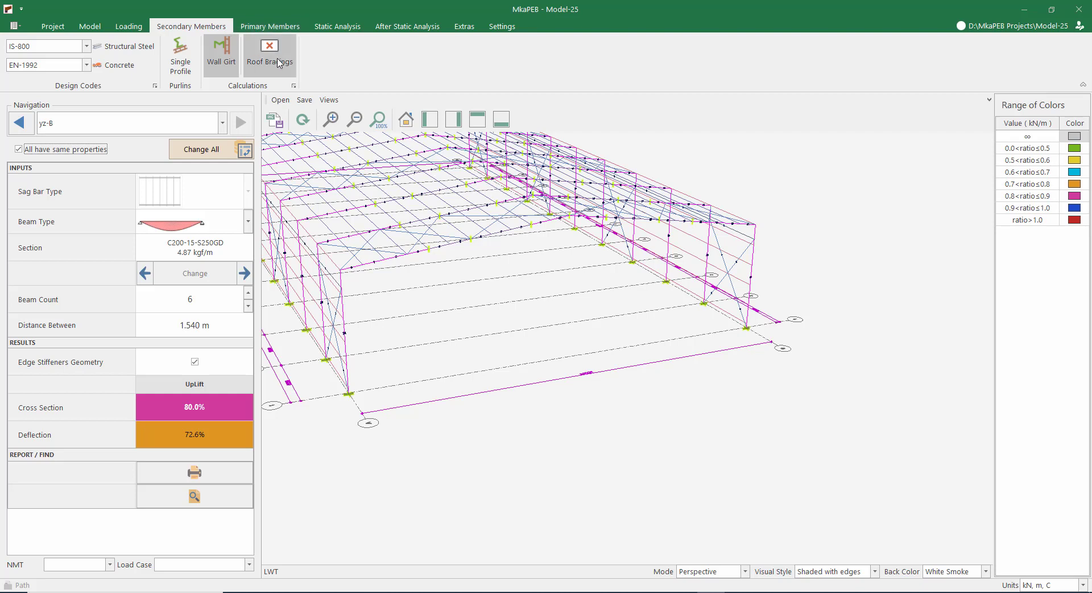
Step: For the main columns at 0.0M and 30.0M on reference axis xz-2, pick profile series 150 x 10 and profile H:400:8:150:10
left_click(265, 27)
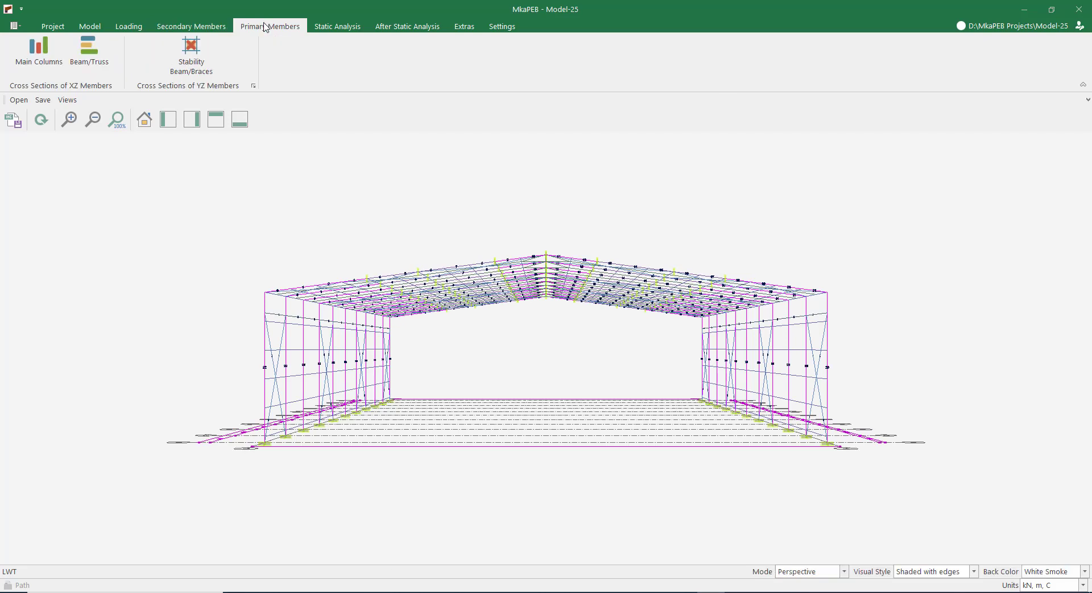
left_click(34, 57)
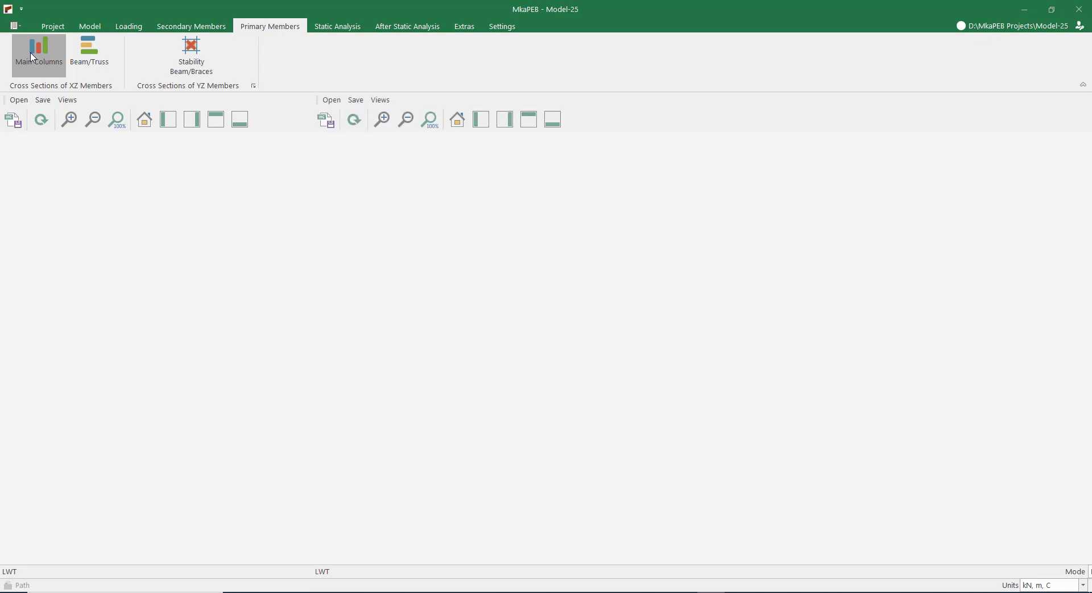
left_click(85, 198)
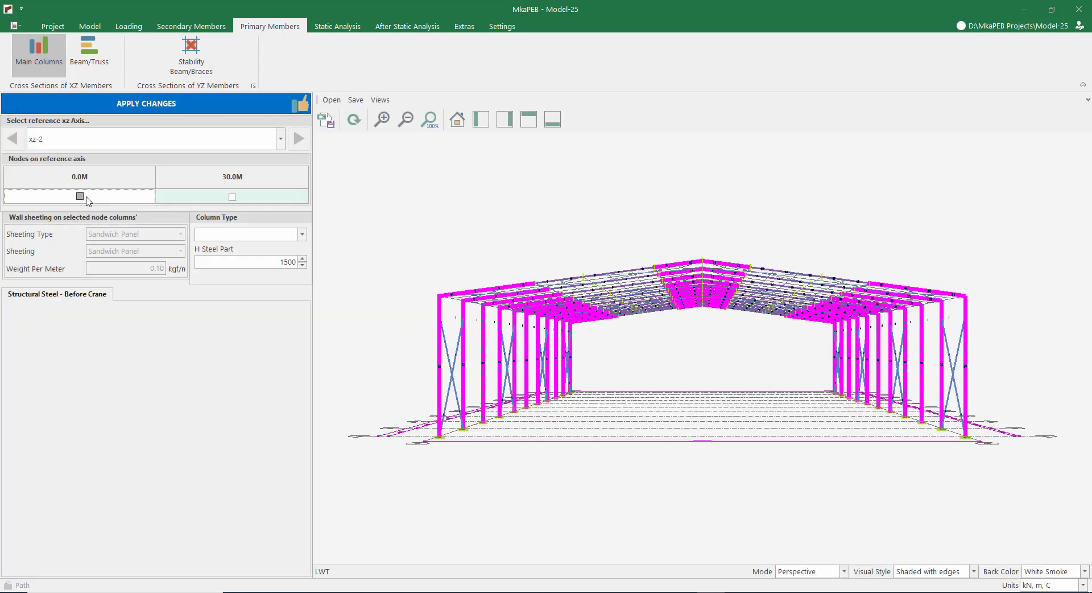
left_click(232, 196)
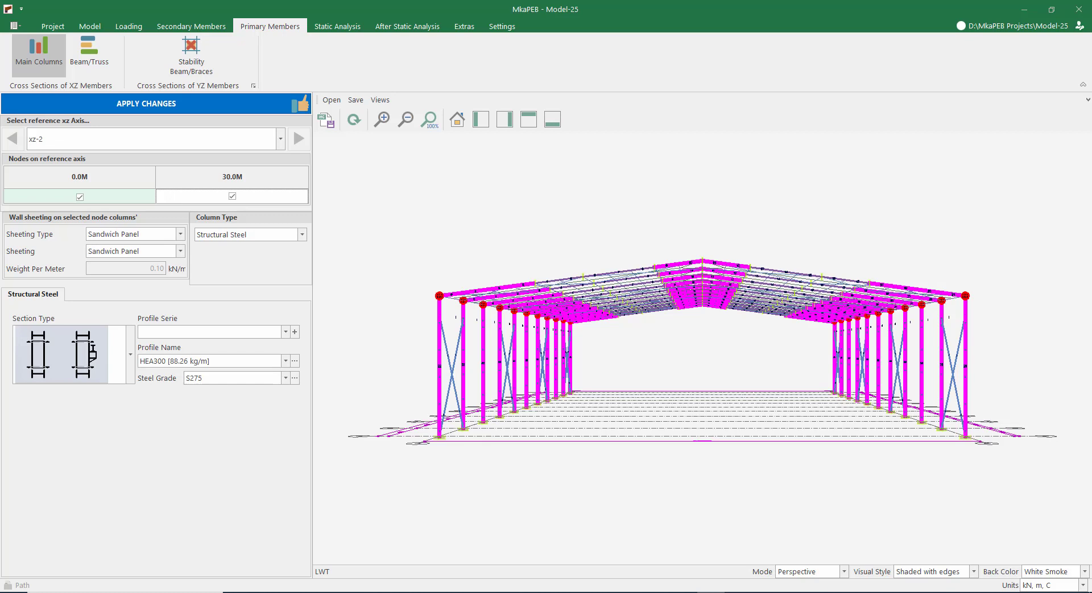
left_click(205, 332)
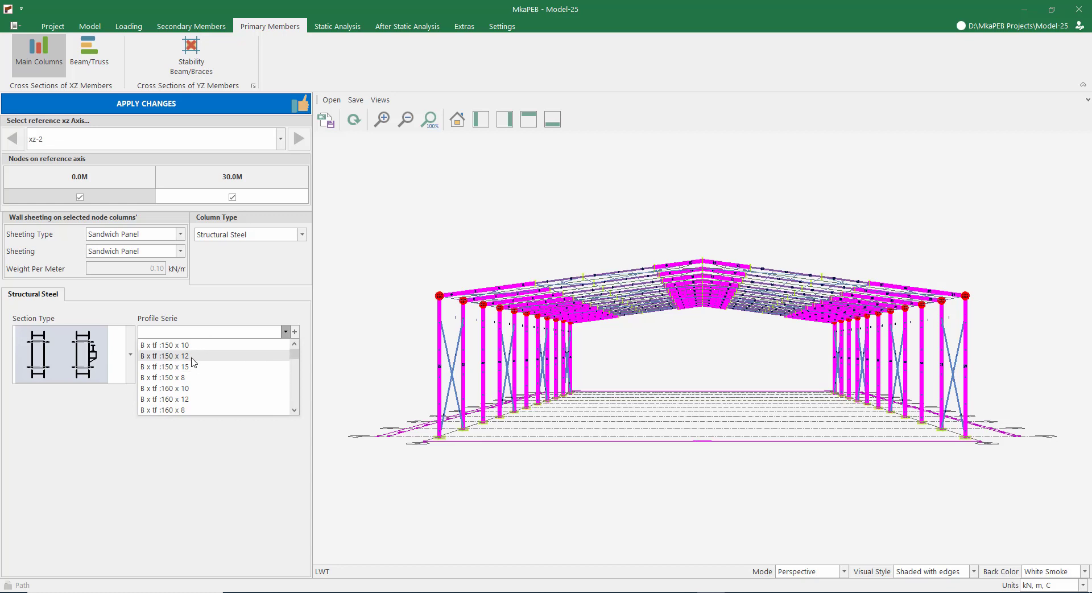
left_click(188, 346)
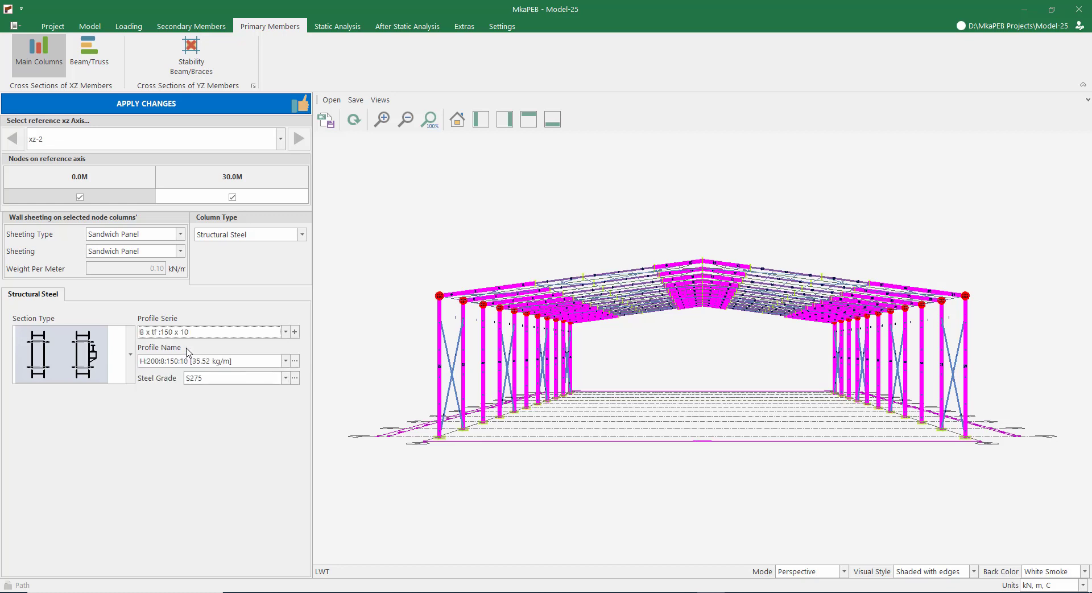
left_click(193, 364)
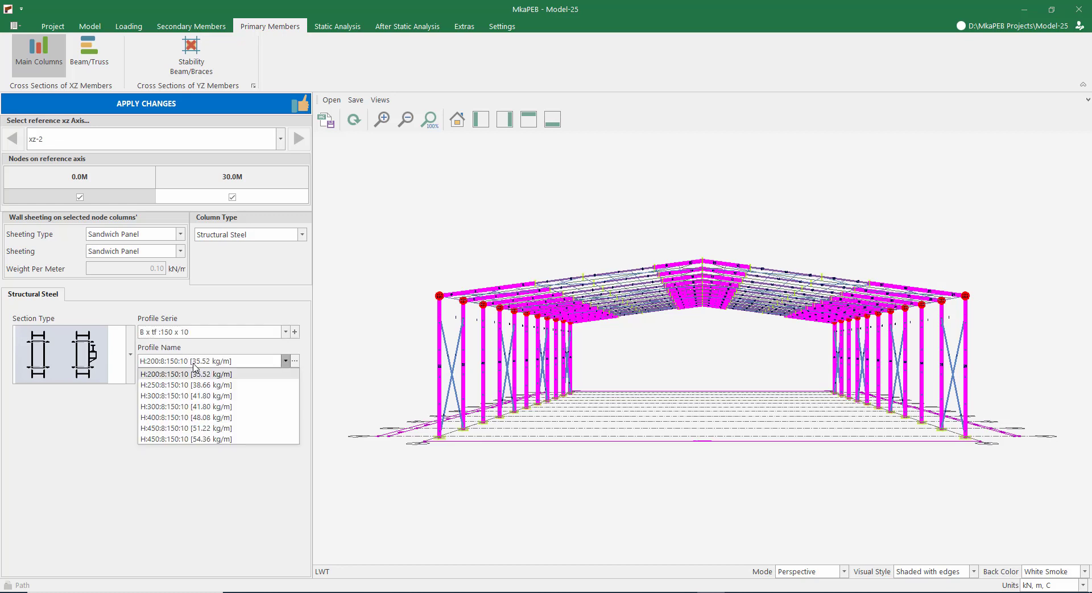
left_click(174, 417)
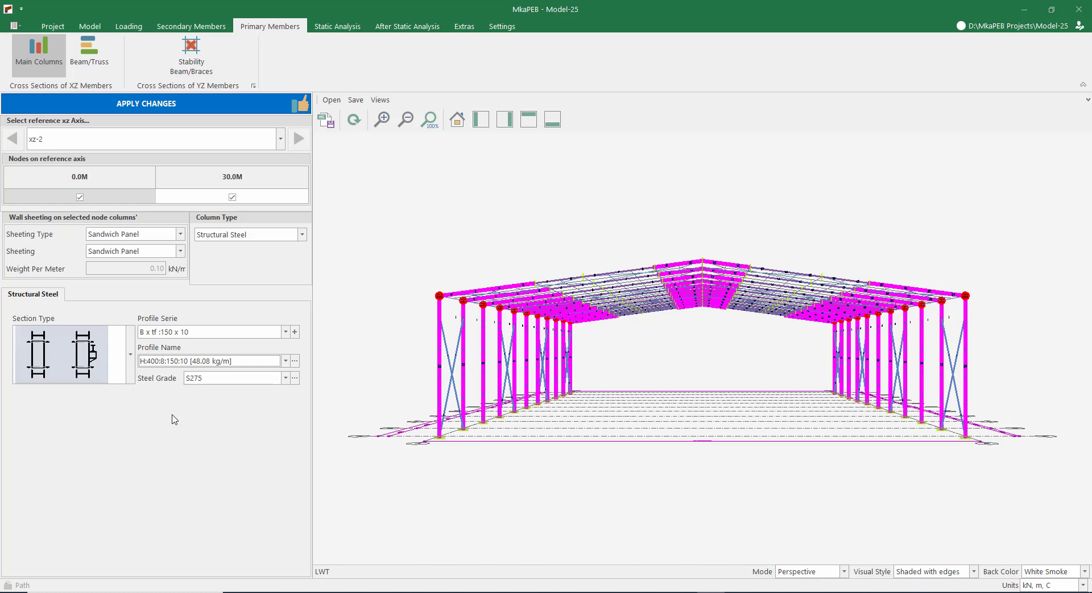
Step: Add a custom H profile for the main columns with h 350 mm, b - t 150 x 10 and s 10 mm
left_click(294, 331)
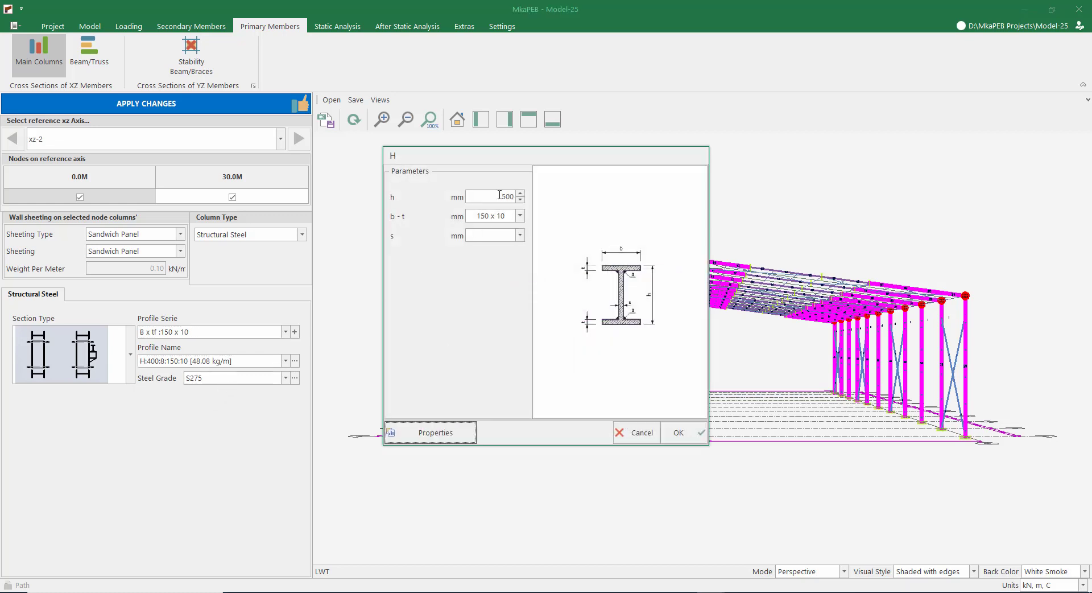
type("3")
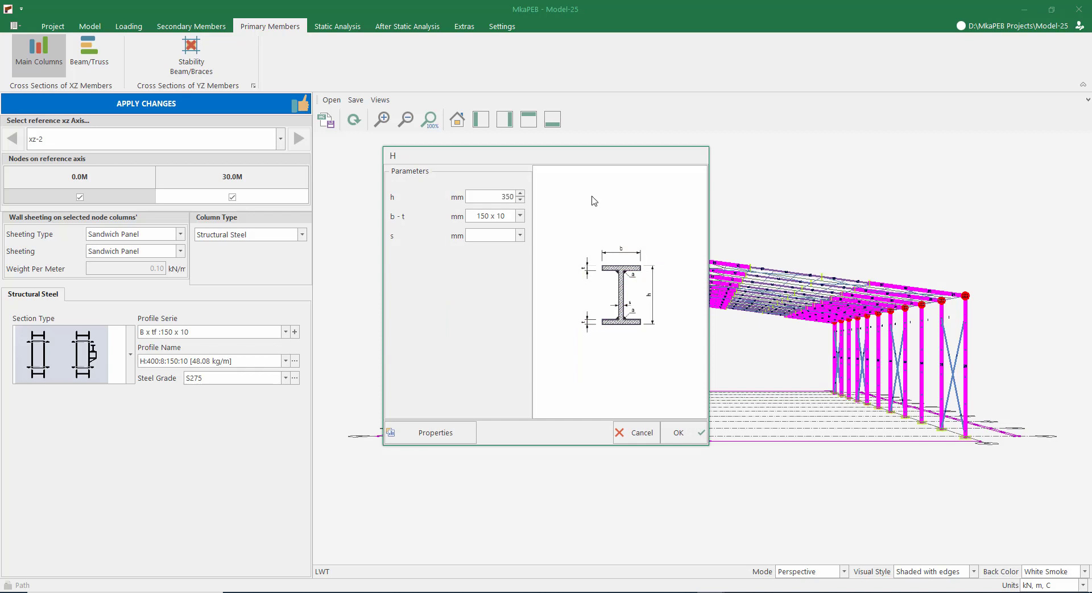
left_click(519, 236)
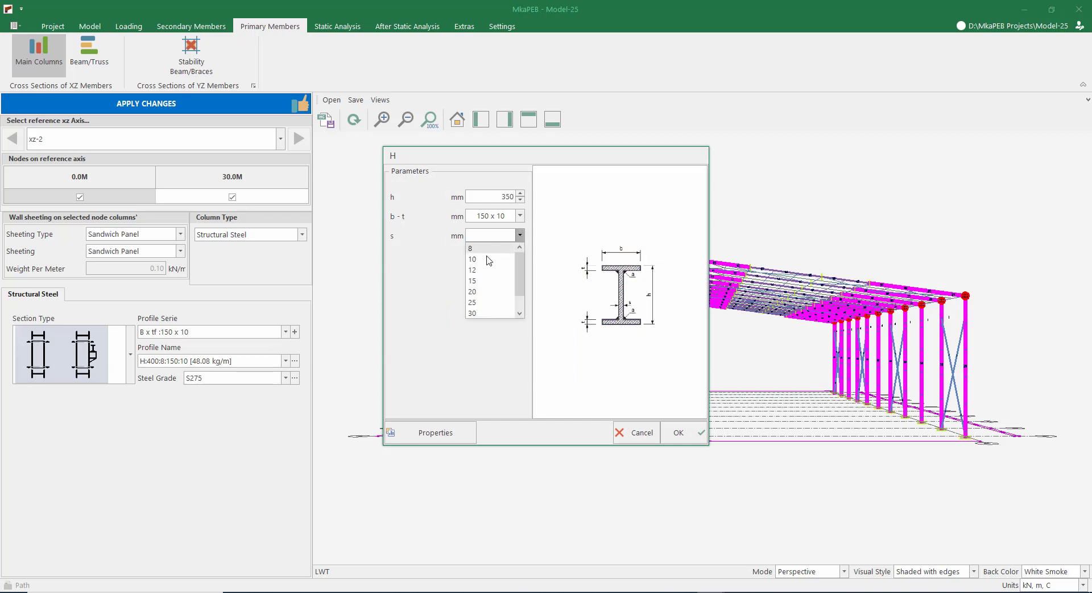
left_click(485, 259)
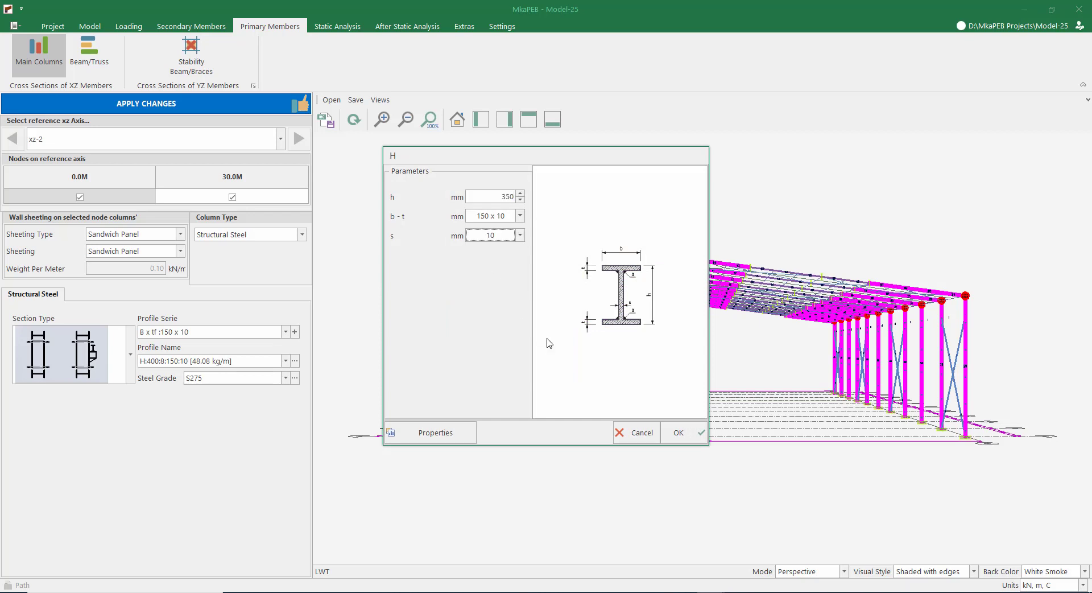
left_click(700, 442)
Step: Assign profile H:400:8:150:10 and steel grade S355 to the main columns on axis xz-2 and apply the changes
left_click(199, 362)
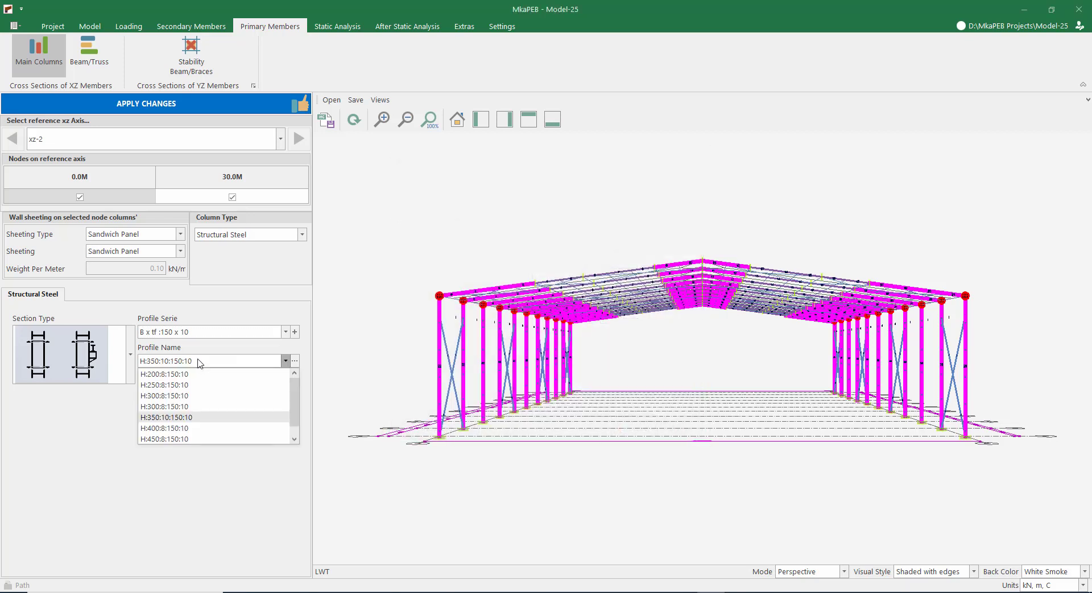
left_click(190, 429)
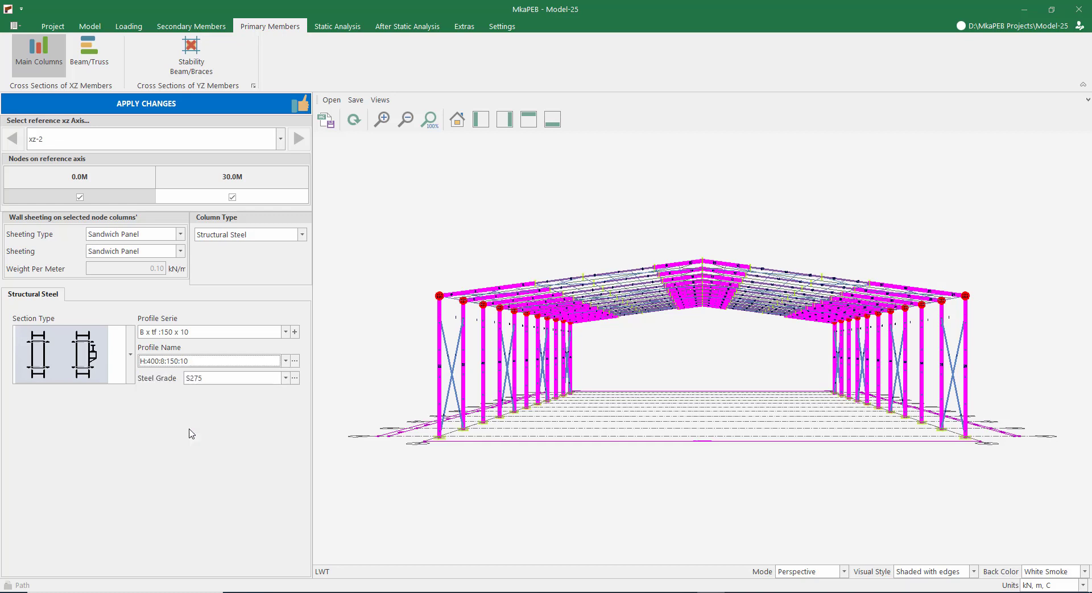
left_click(206, 380)
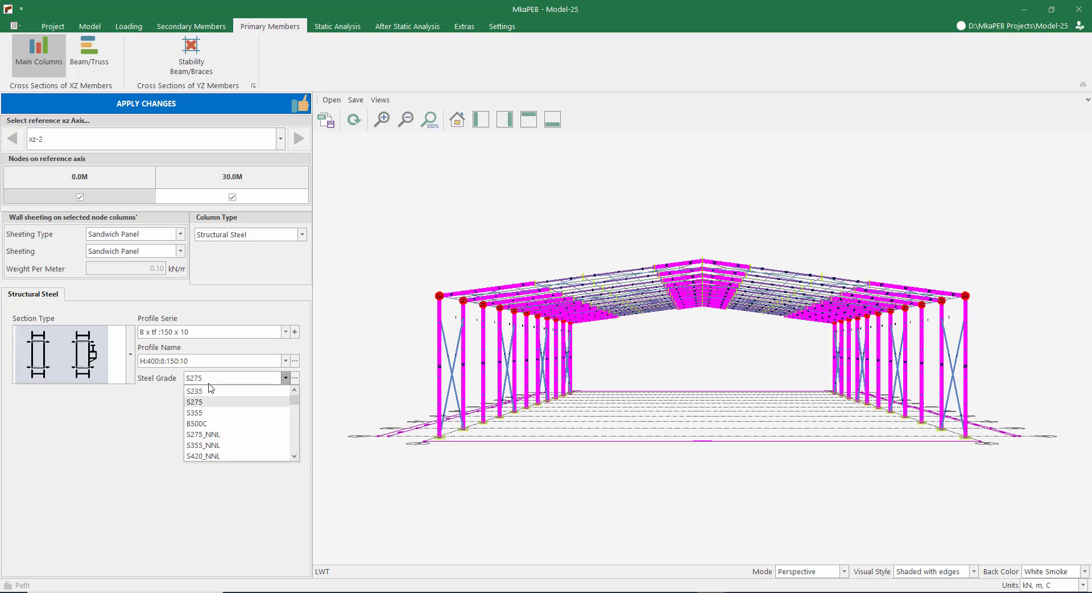
left_click(194, 413)
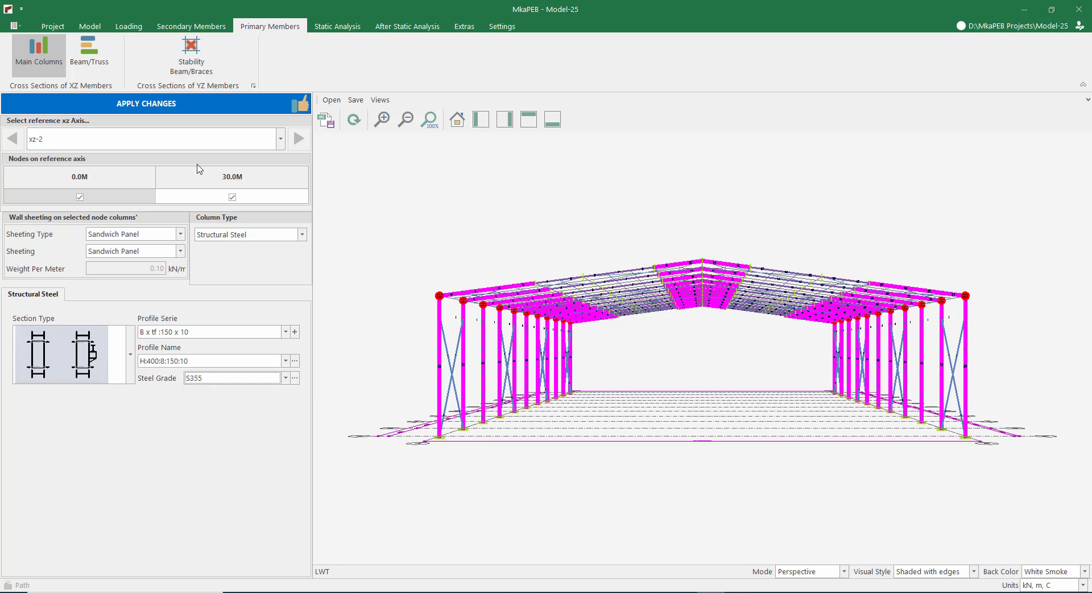
left_click(185, 109)
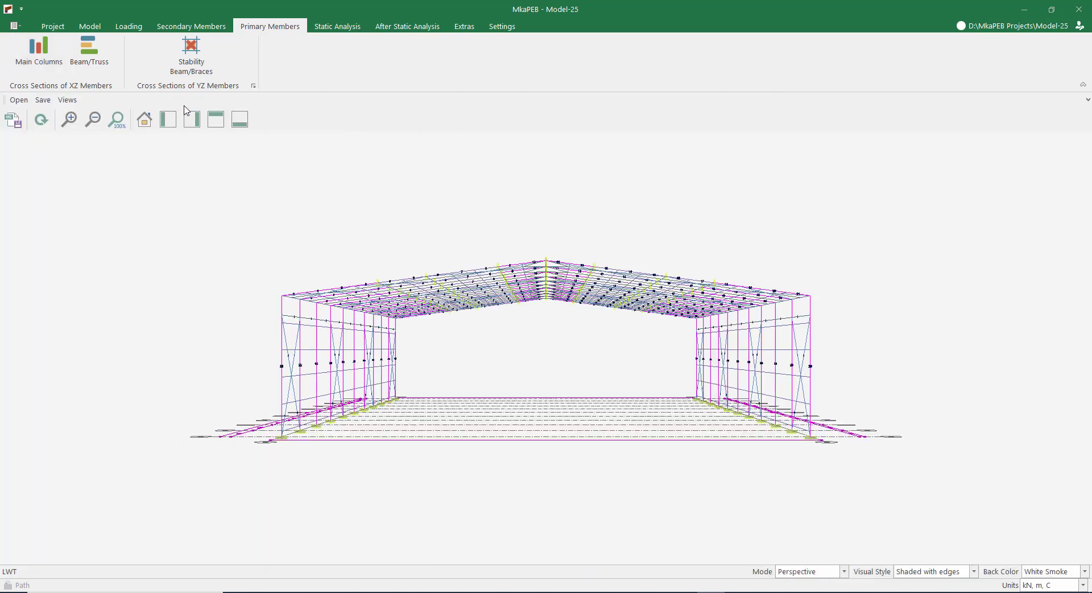
Step: Start the beam/truss design and set the steel grade of the upper chord on axis xz-2 to S355
left_click(96, 64)
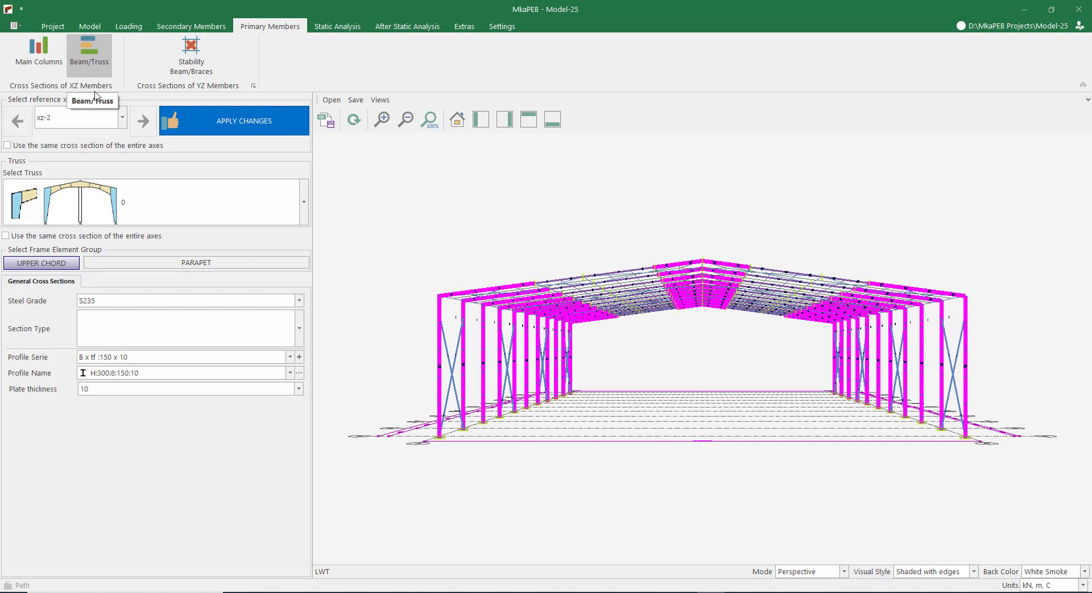
left_click(45, 263)
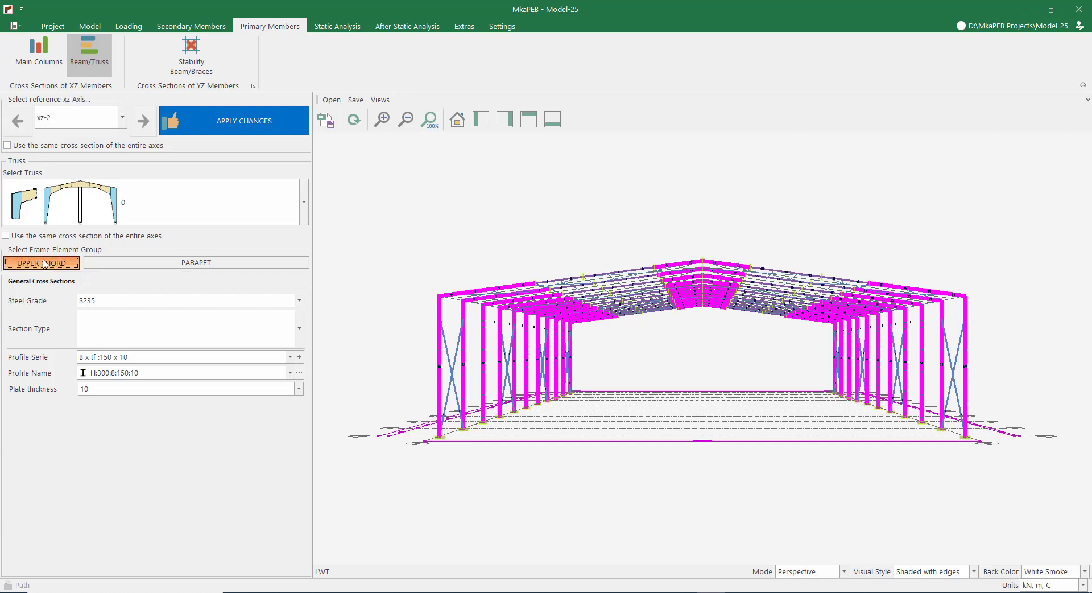
left_click(133, 301)
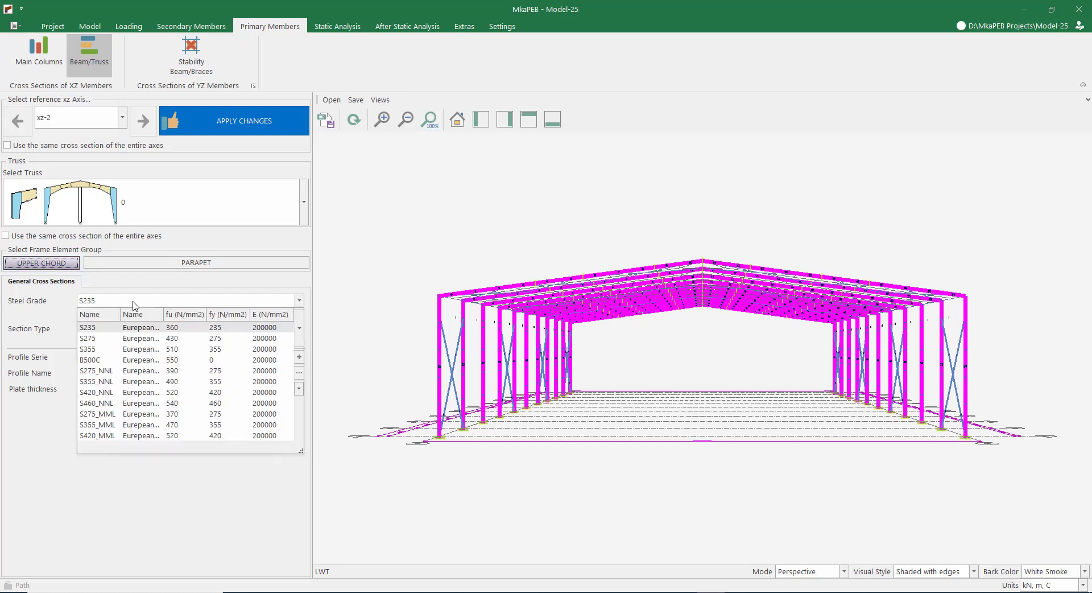
left_click(91, 348)
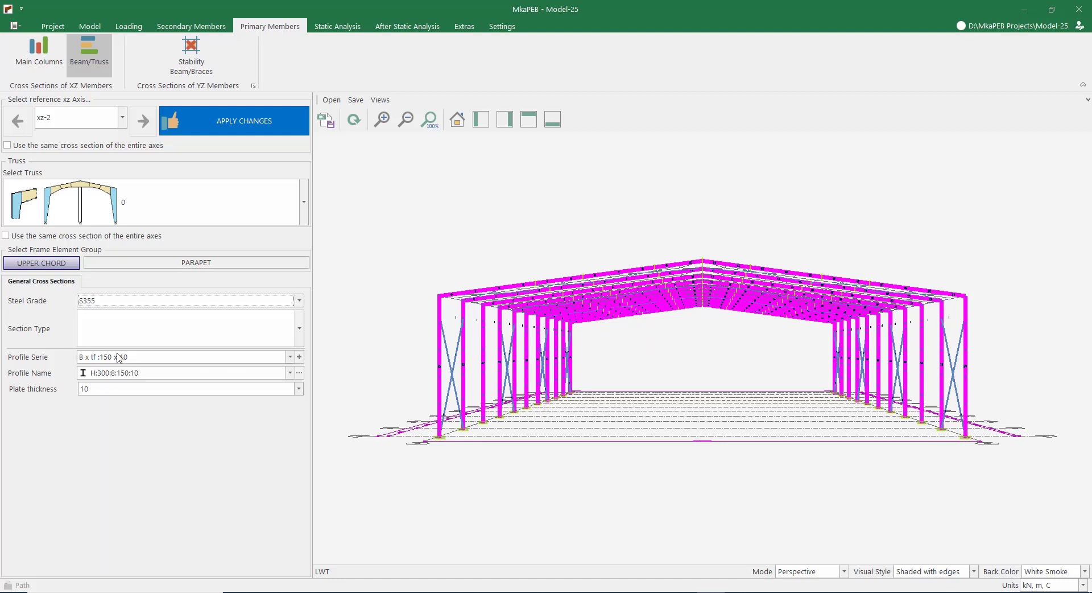
Step: Add a custom H profile for the upper chord with h 400 mm, b - t 150 x 10 and s 10 mm
left_click(140, 374)
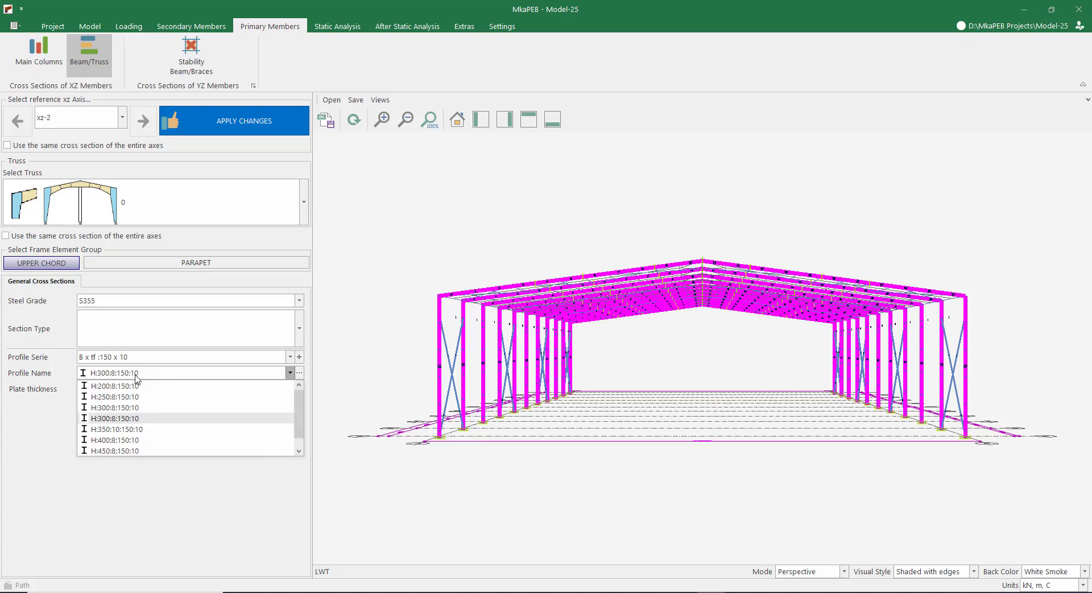
scroll(136, 435, "down", 1)
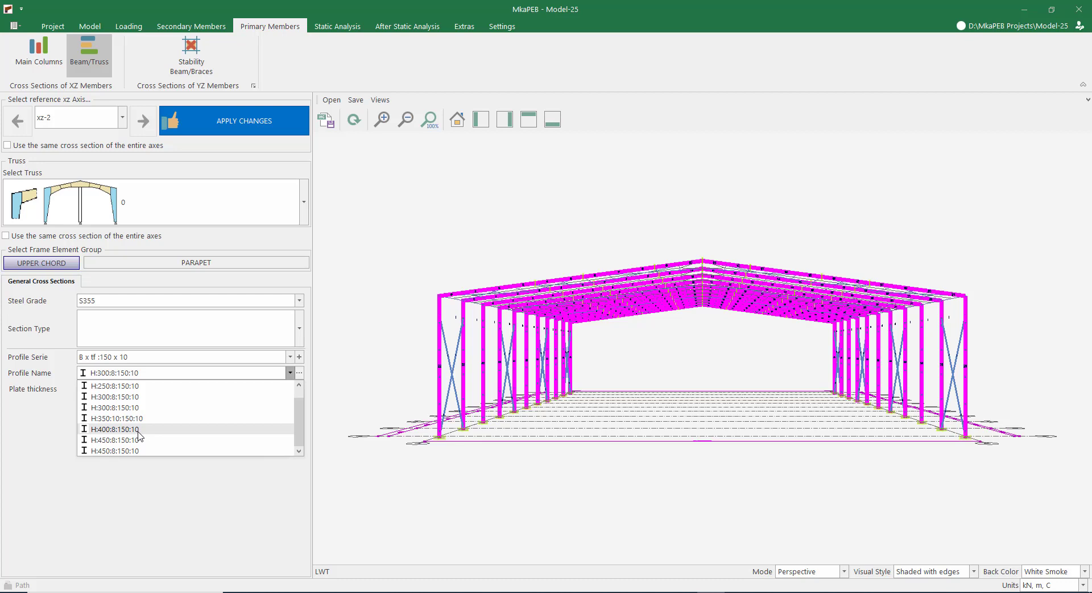
left_click(300, 357)
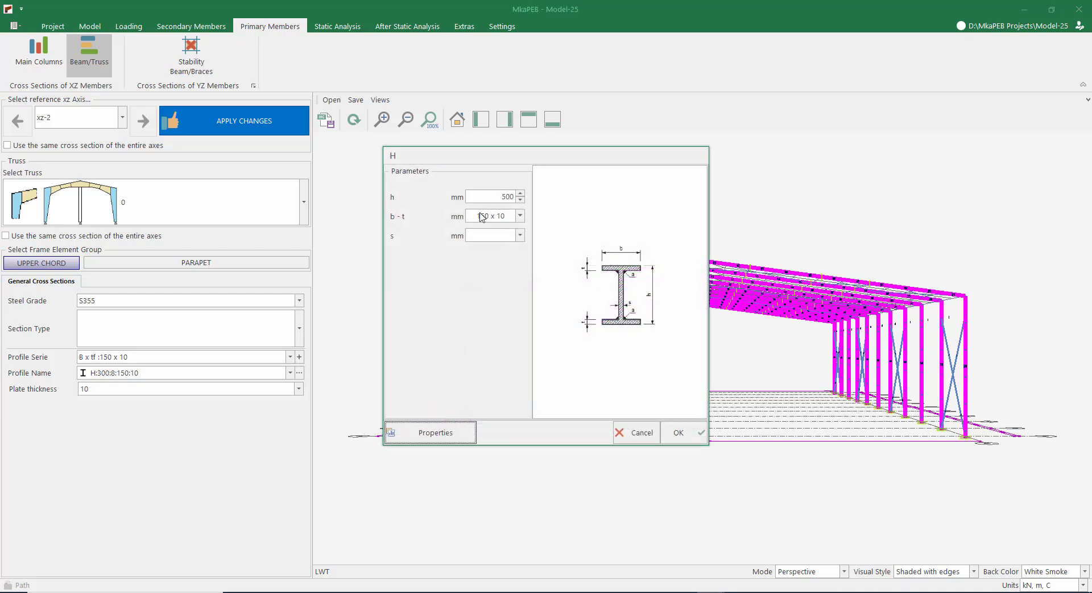
double_click(508, 196)
type("4")
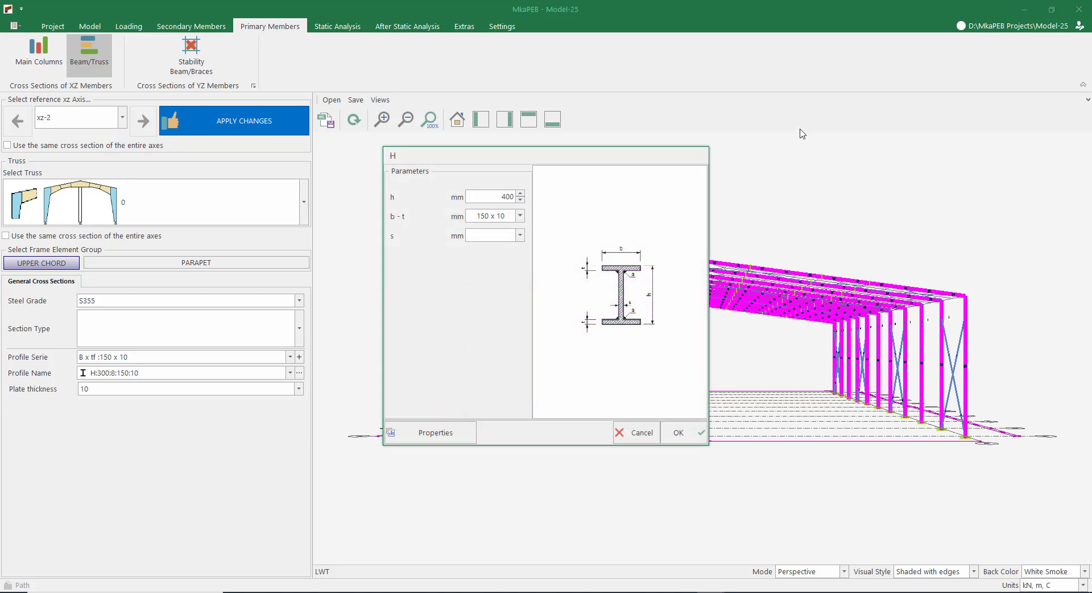
left_click(496, 235)
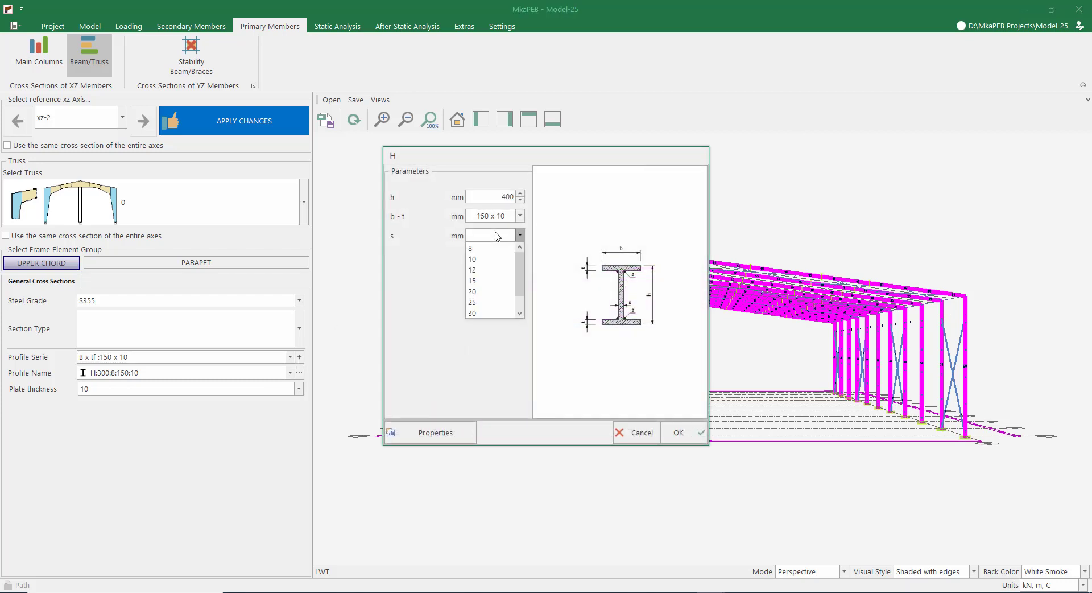
left_click(479, 269)
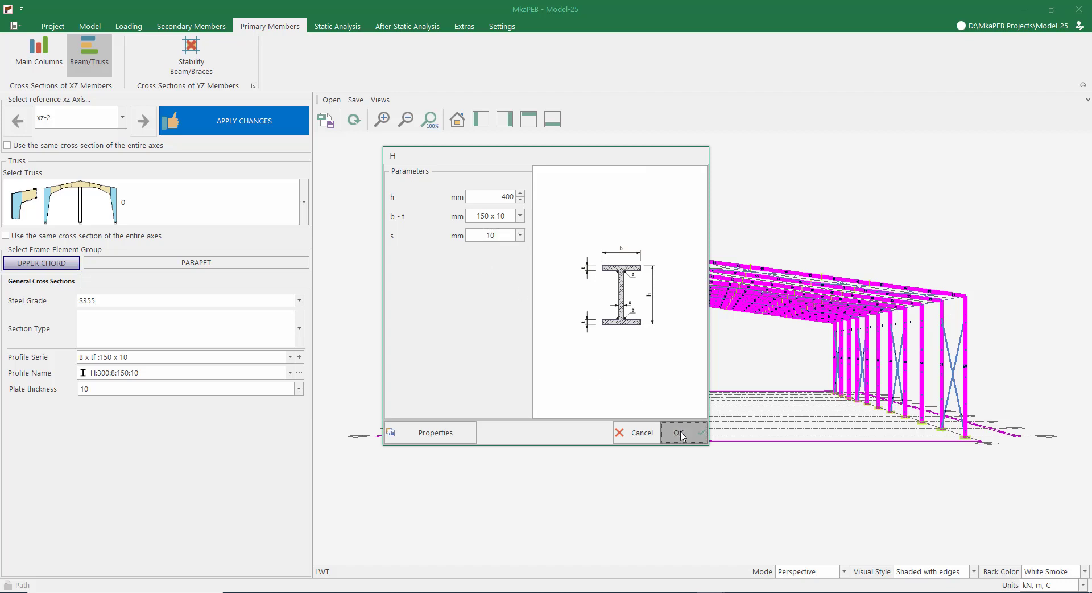
left_click(681, 434)
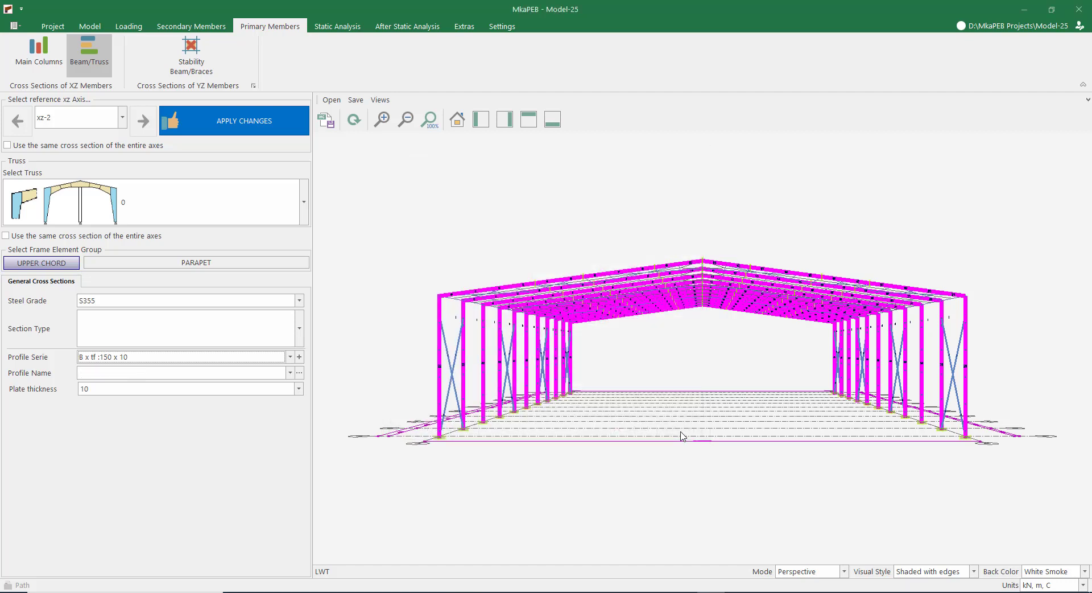
Step: Assign profile H:400:10:150:10 from series 150 x 10 to the upper chord and apply the changes
left_click(127, 359)
left_click(113, 370)
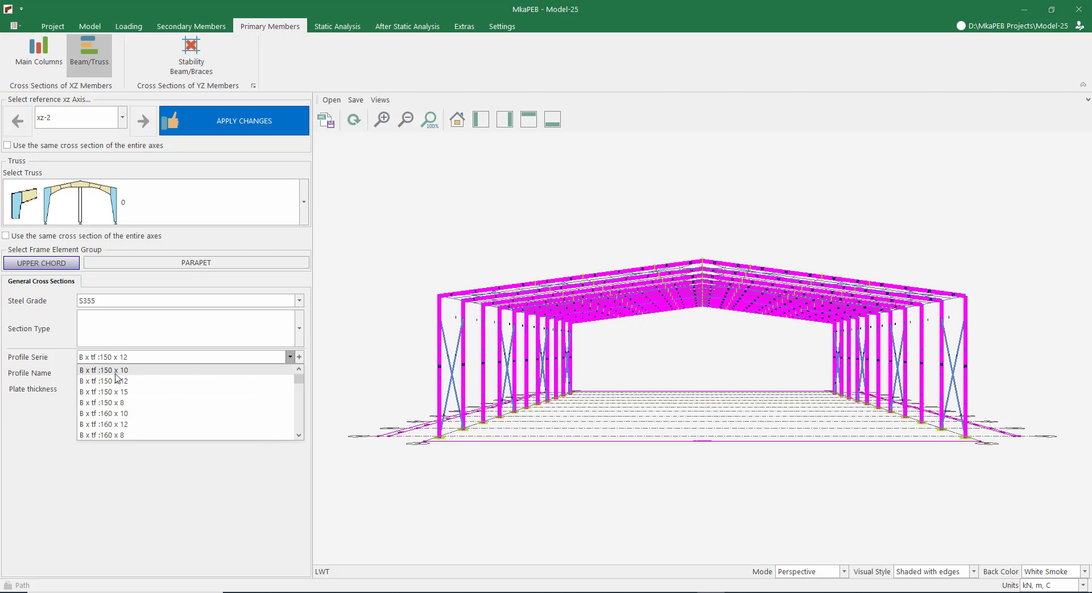
left_click(121, 377)
scroll(144, 450, "down", 3)
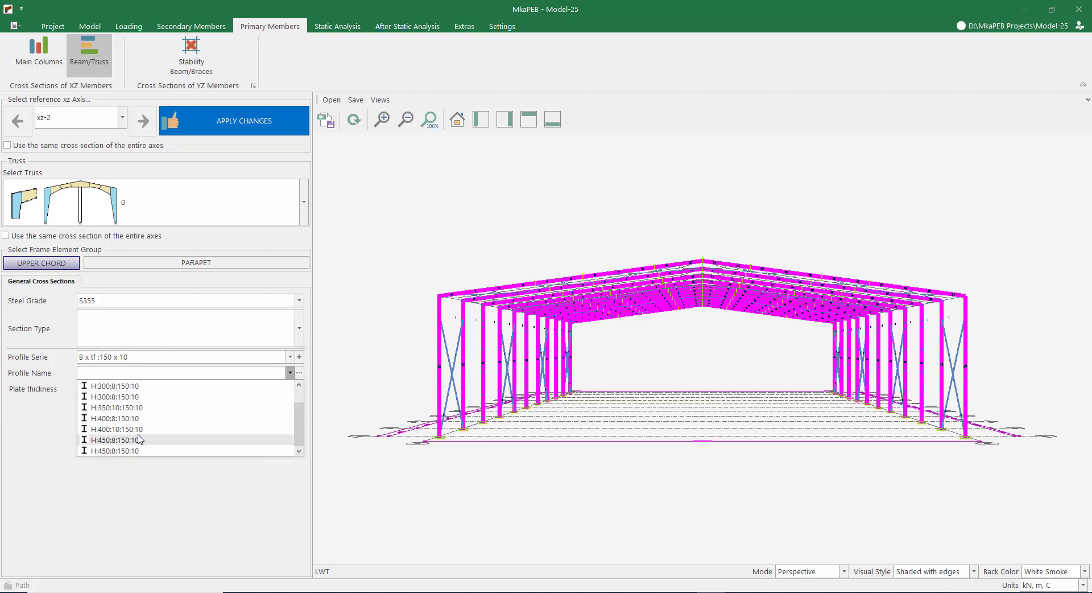
left_click(142, 430)
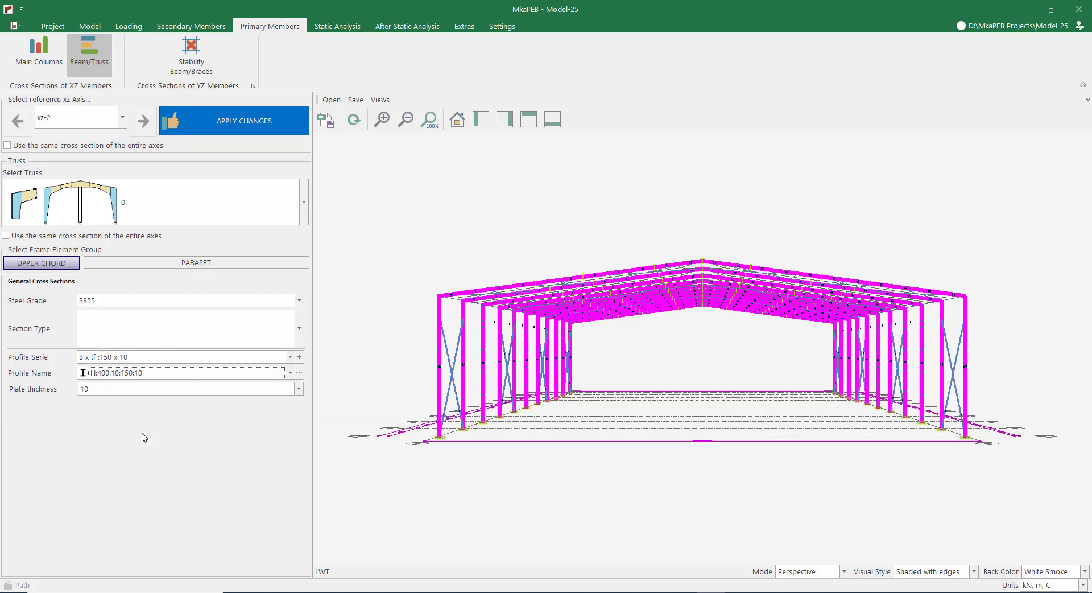
left_click(254, 121)
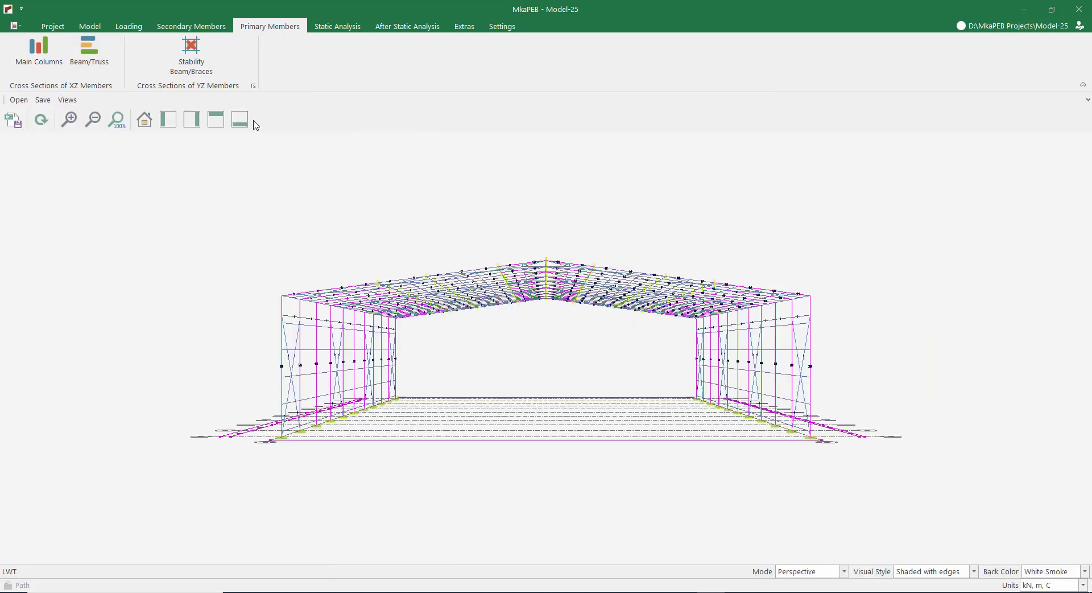
Step: Reopen the main columns design, select the columns at 0.0M and 30.0M on axis xz-2 and choose profile series 160 x 10
left_click(30, 58)
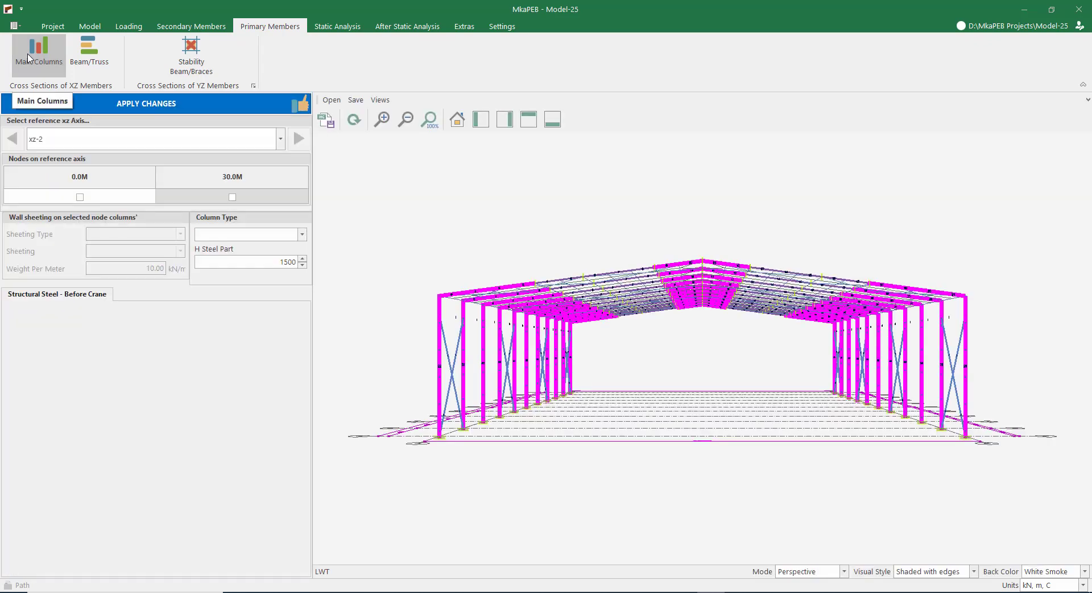
left_click(81, 197)
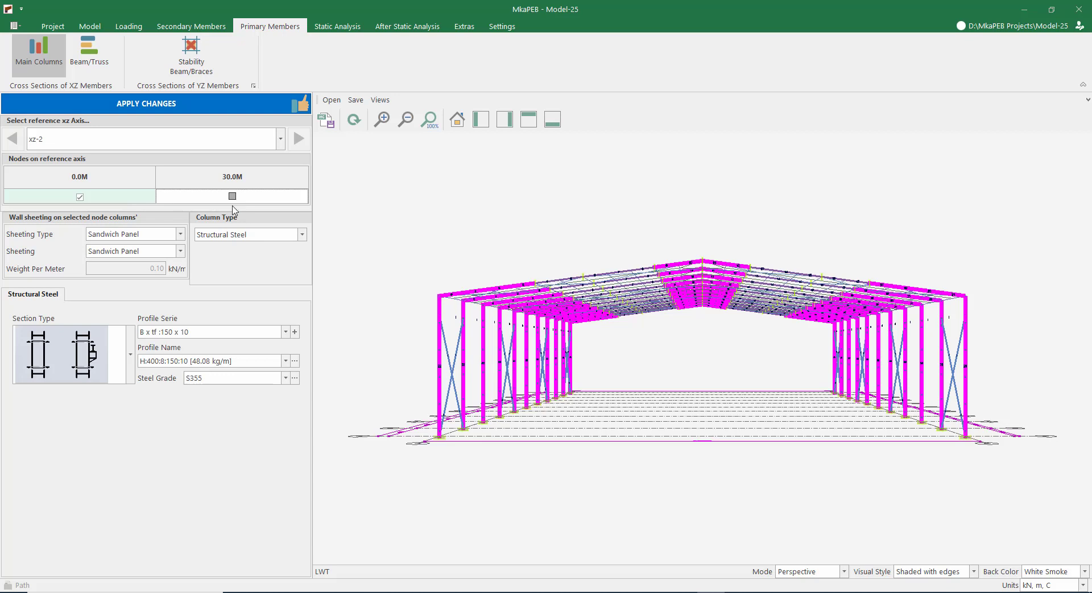
left_click(186, 334)
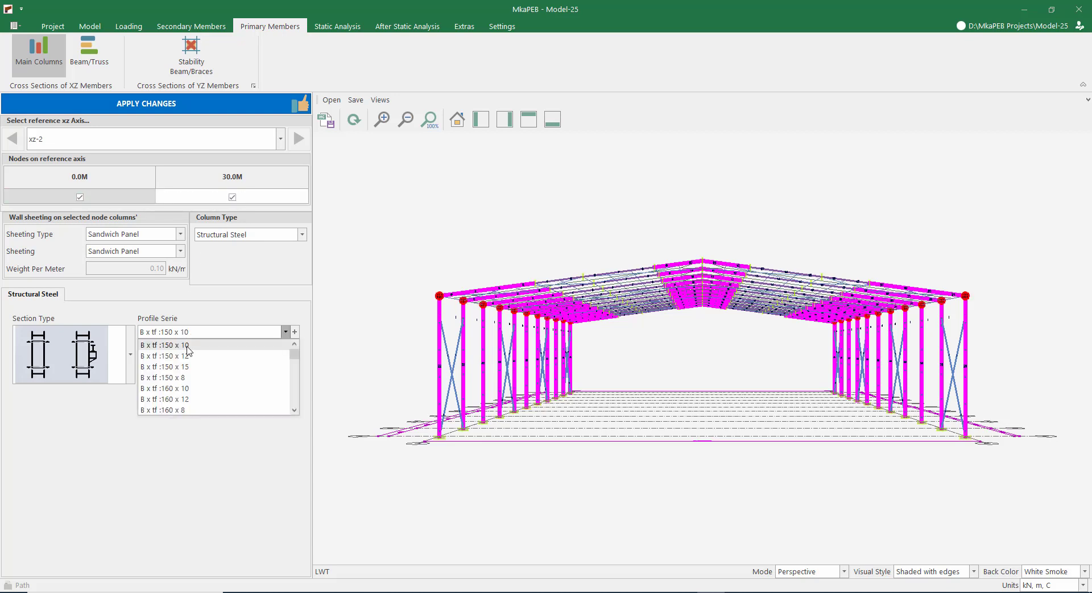
left_click(190, 393)
left_click(196, 362)
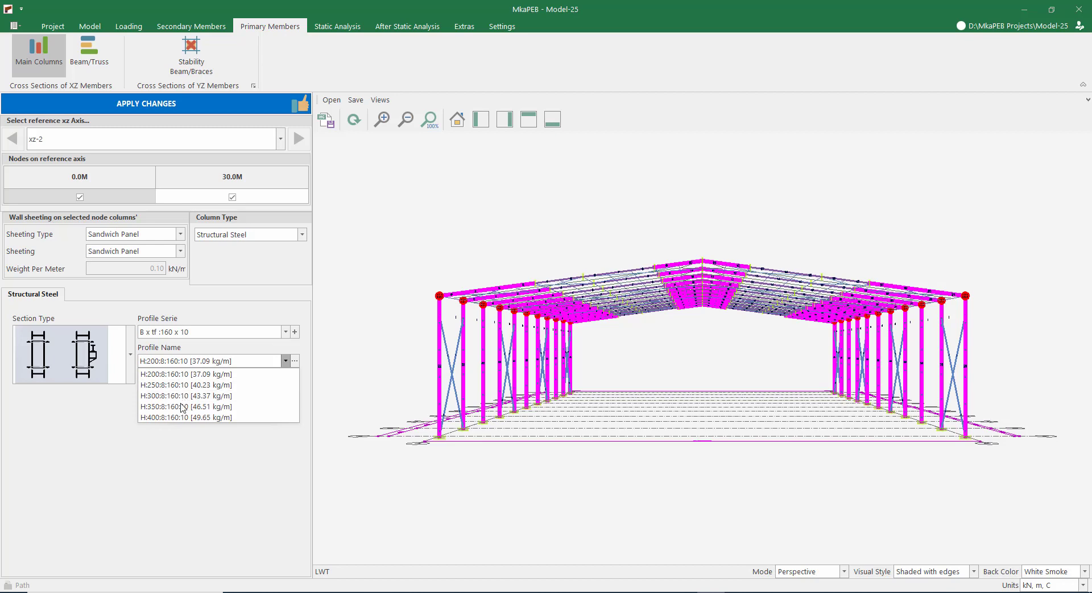
Step: Add a custom H profile with h 400 mm, b - t 160 x 10 and s 10 mm and apply it to the main columns
left_click(295, 332)
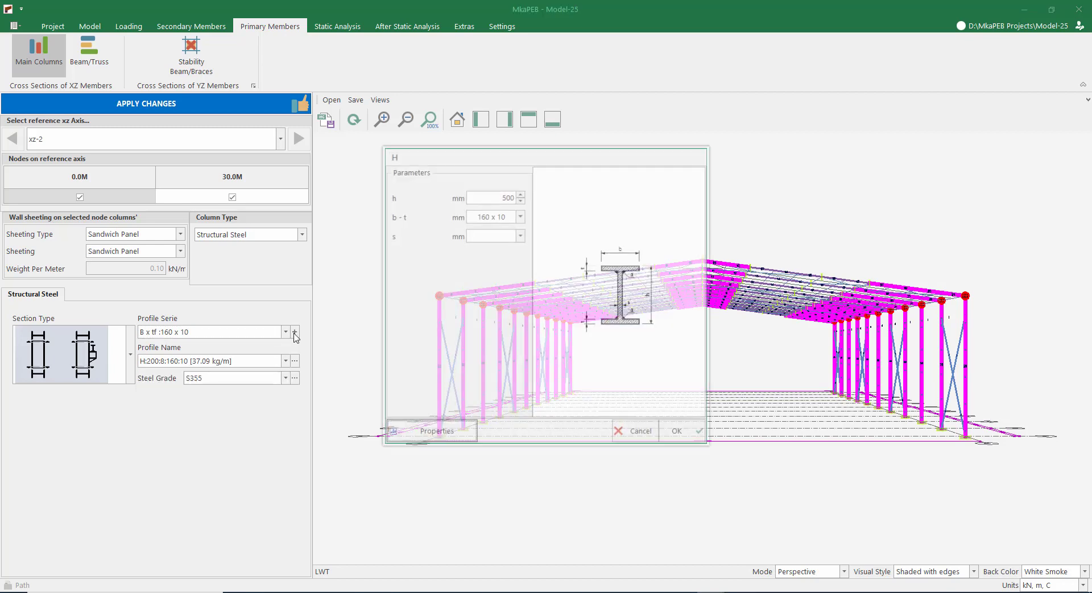
left_click_drag(498, 195, 739, 206)
type("4")
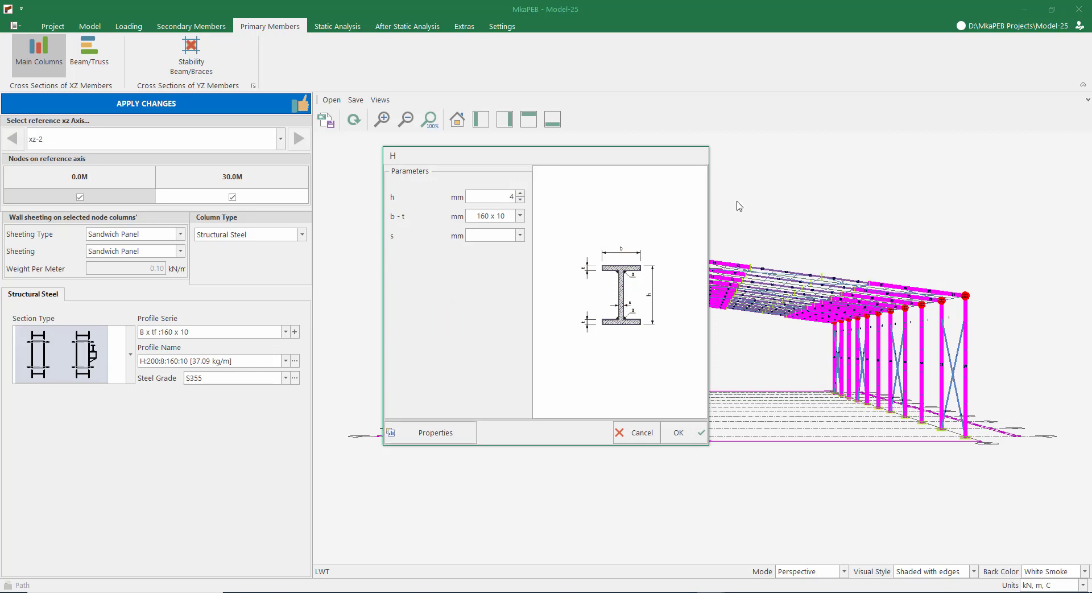
left_click(520, 234)
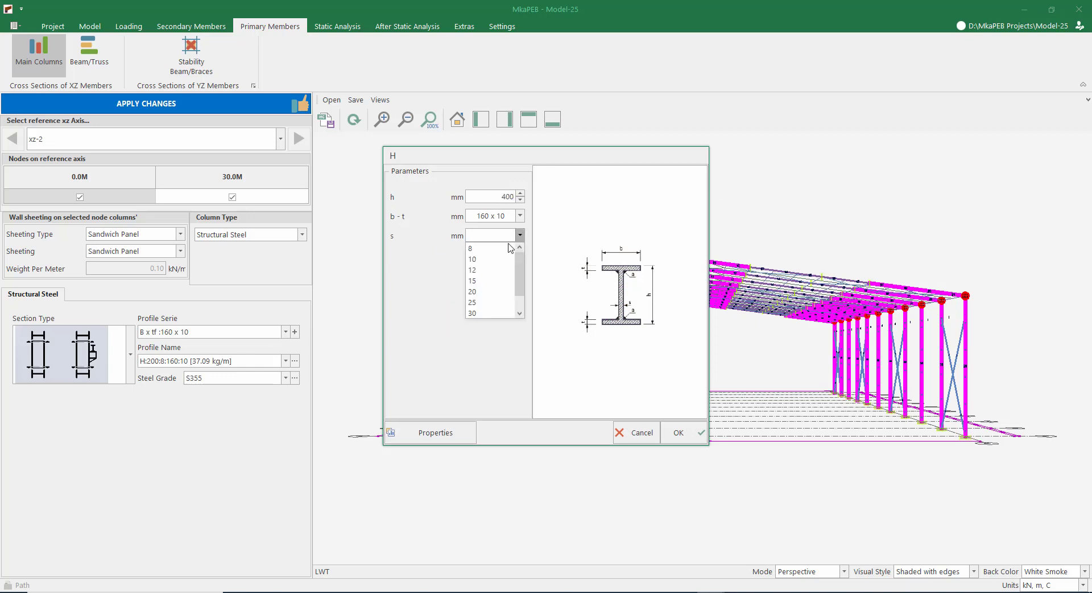
left_click(489, 264)
left_click(683, 432)
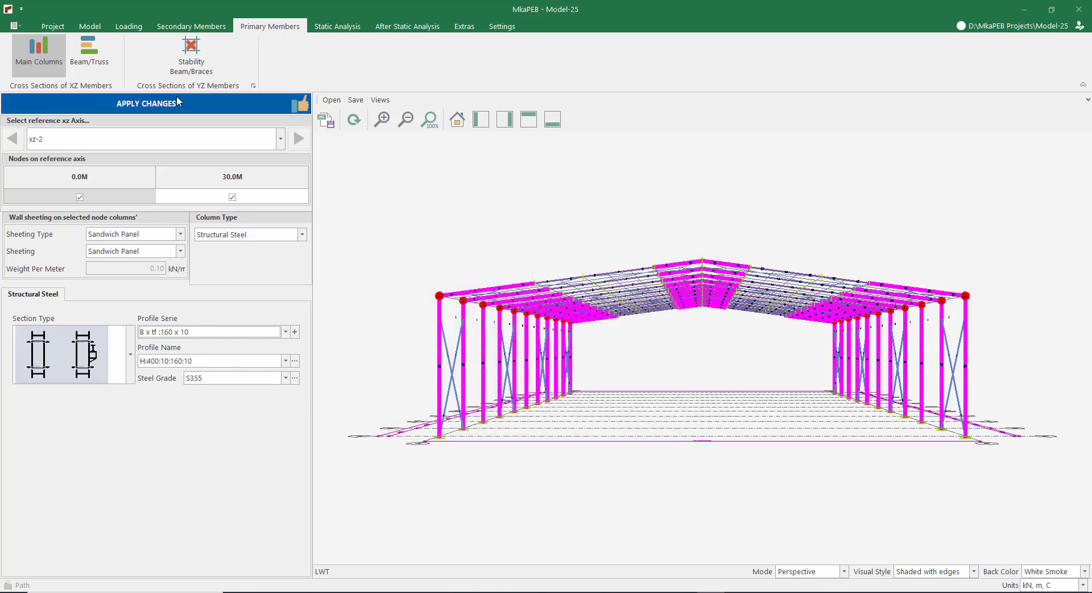
left_click(183, 110)
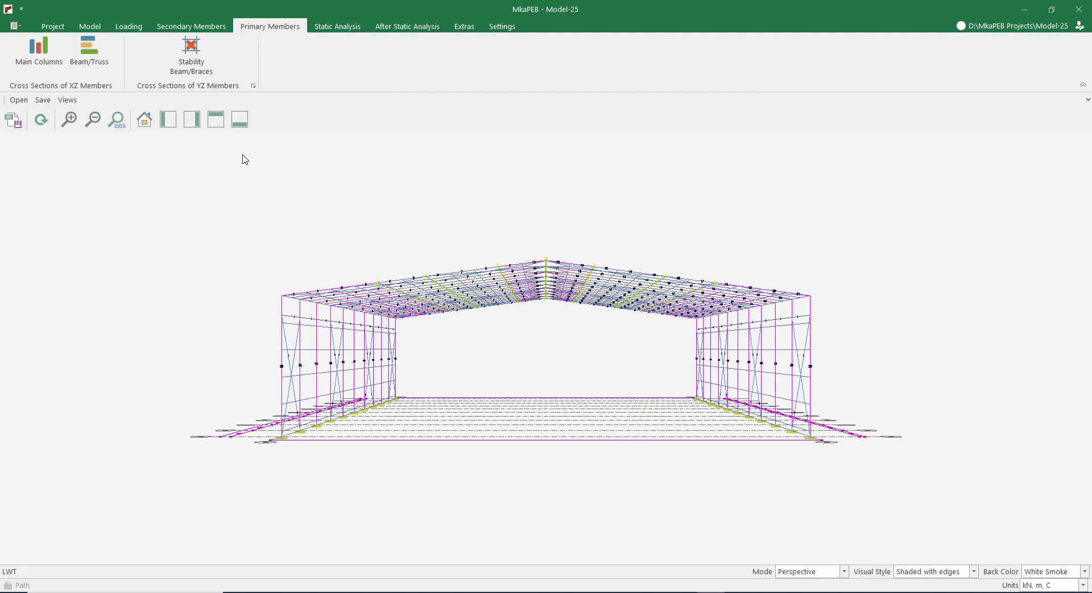
Step: Open the cost estimation and display the cross-section drawing of the frame on axis 2
middle_click_drag(417, 351, 443, 368)
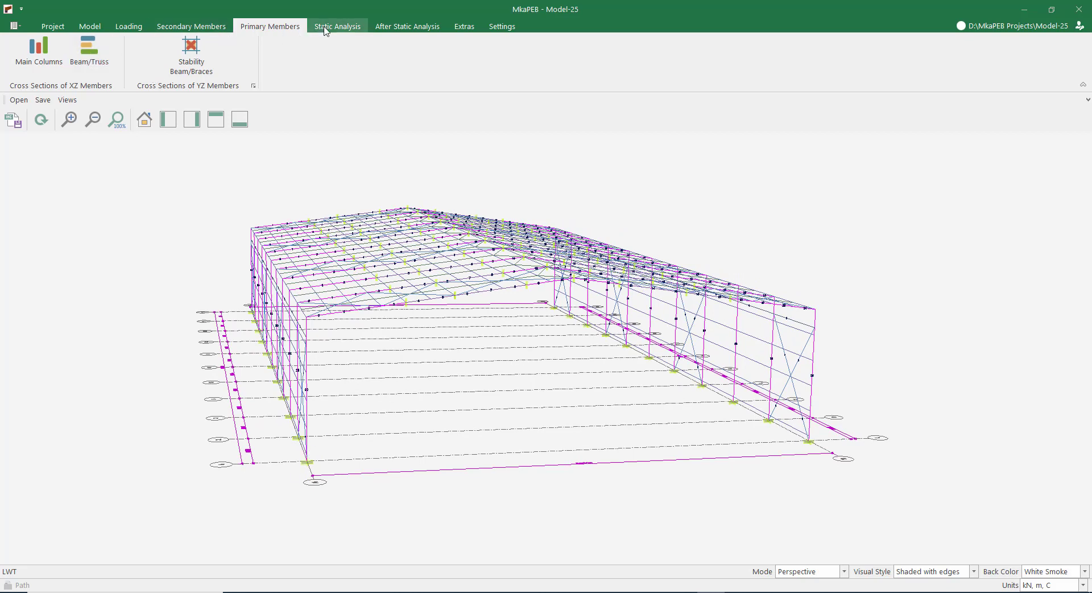
left_click(398, 28)
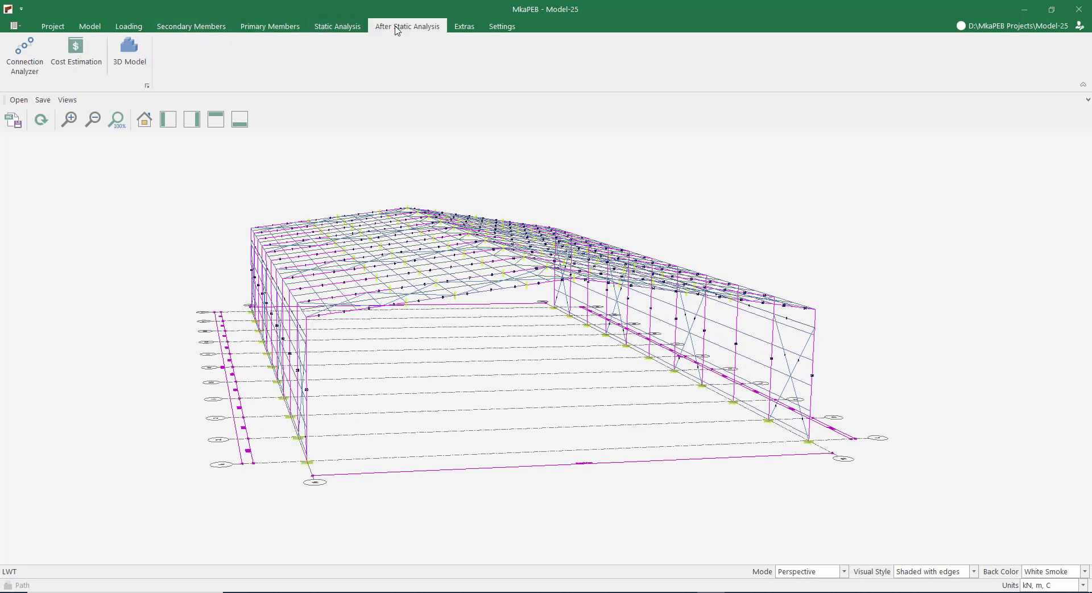
left_click(86, 56)
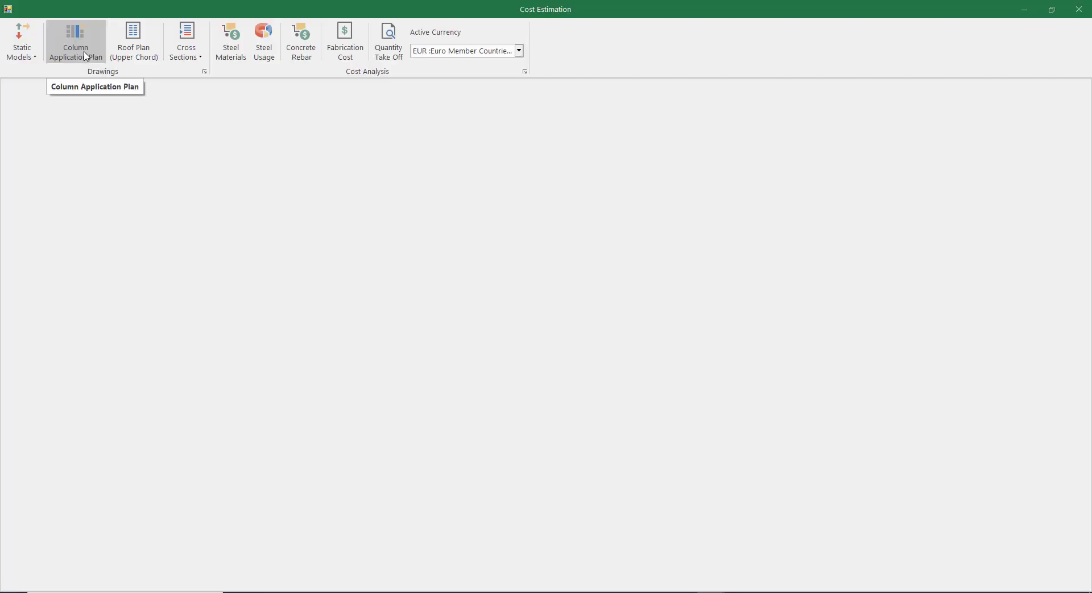
left_click(186, 41)
left_click(192, 73)
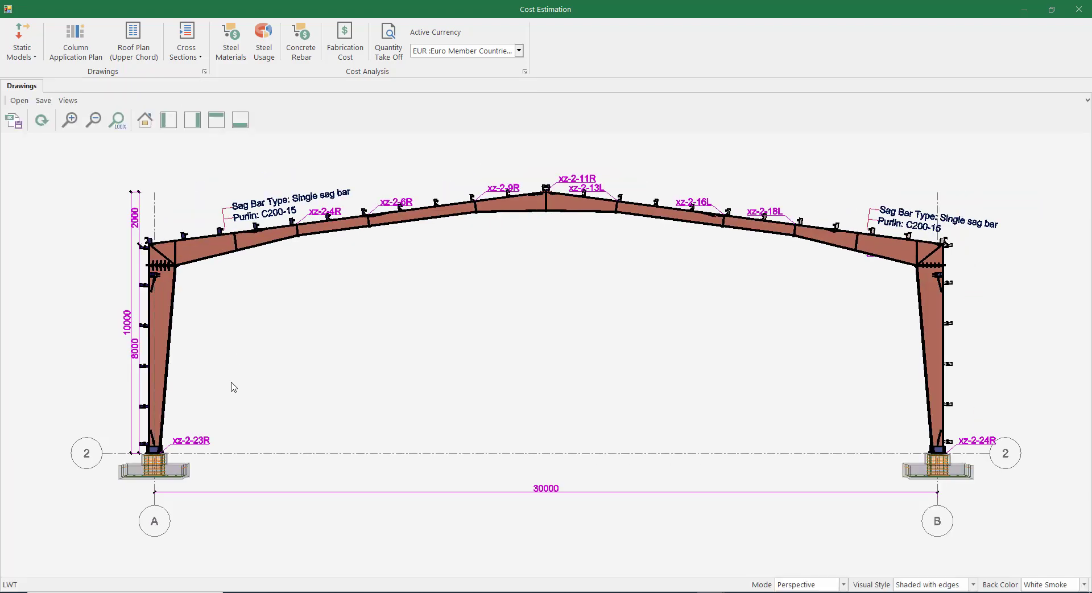
Step: Examine the column base, haunch, rafter segments and ridge in the axis 2 frame drawing, and close the cost estimation
scroll(158, 466, "up", 3)
scroll(157, 463, "up", 4)
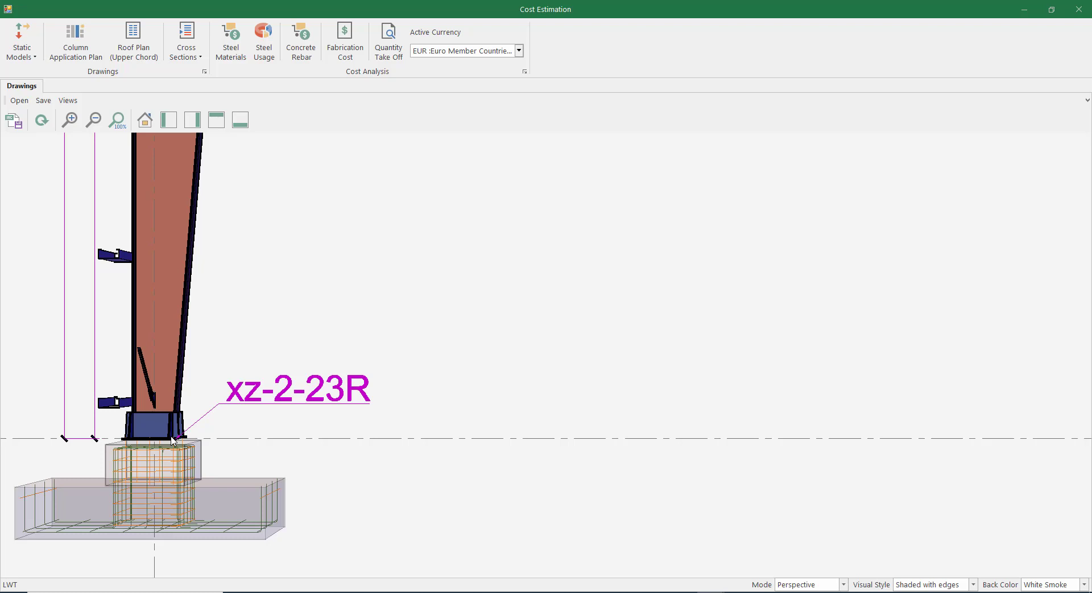
scroll(172, 439, "down", 5)
middle_click_drag(247, 319, 276, 391)
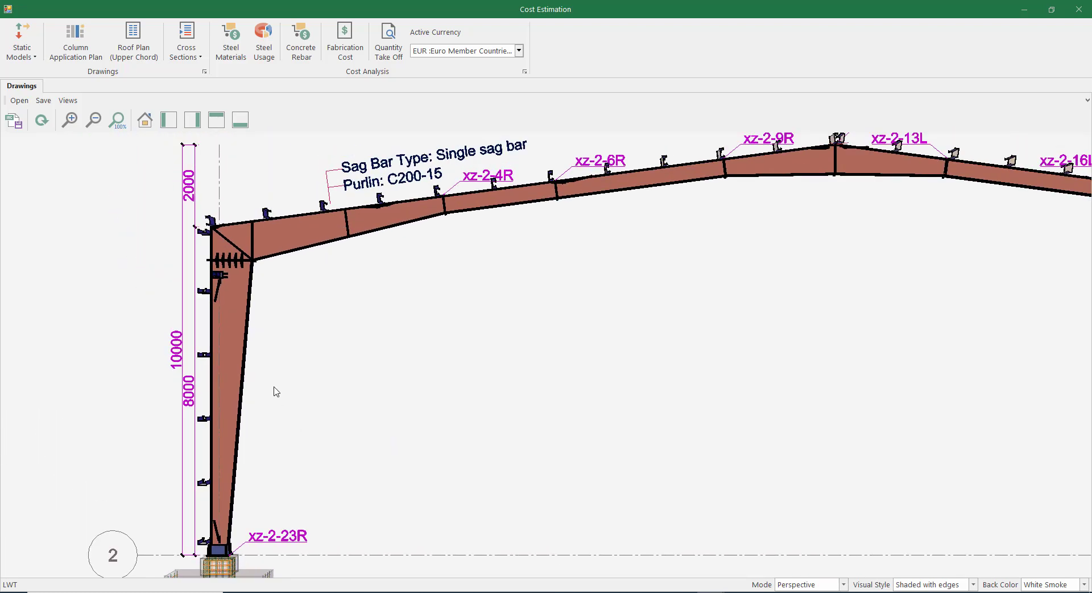
scroll(198, 253, "up", 2)
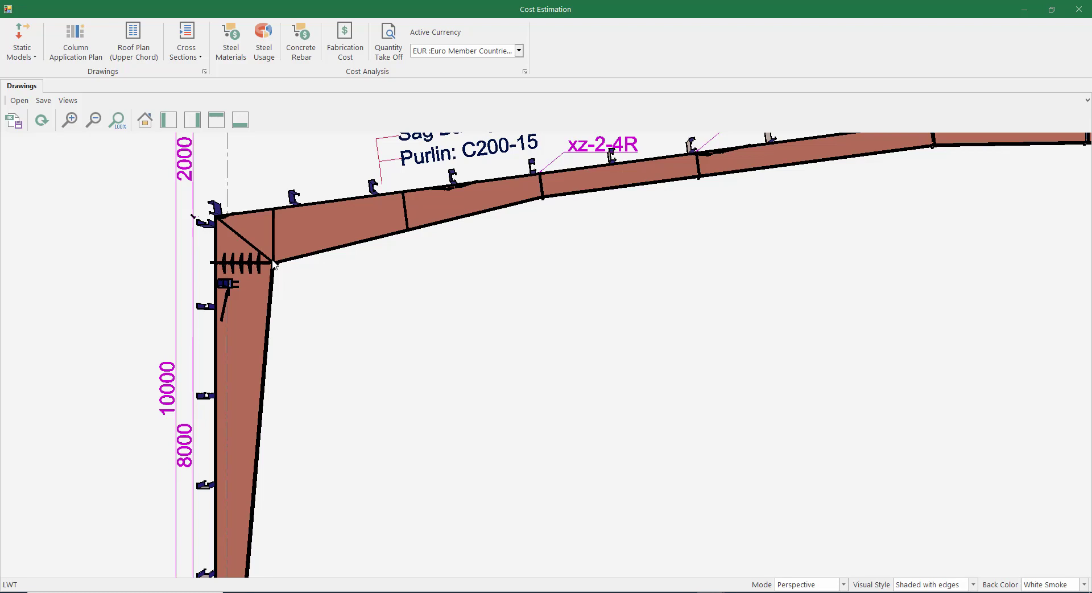
scroll(274, 264, "down", 2)
middle_click_drag(663, 229, 619, 337)
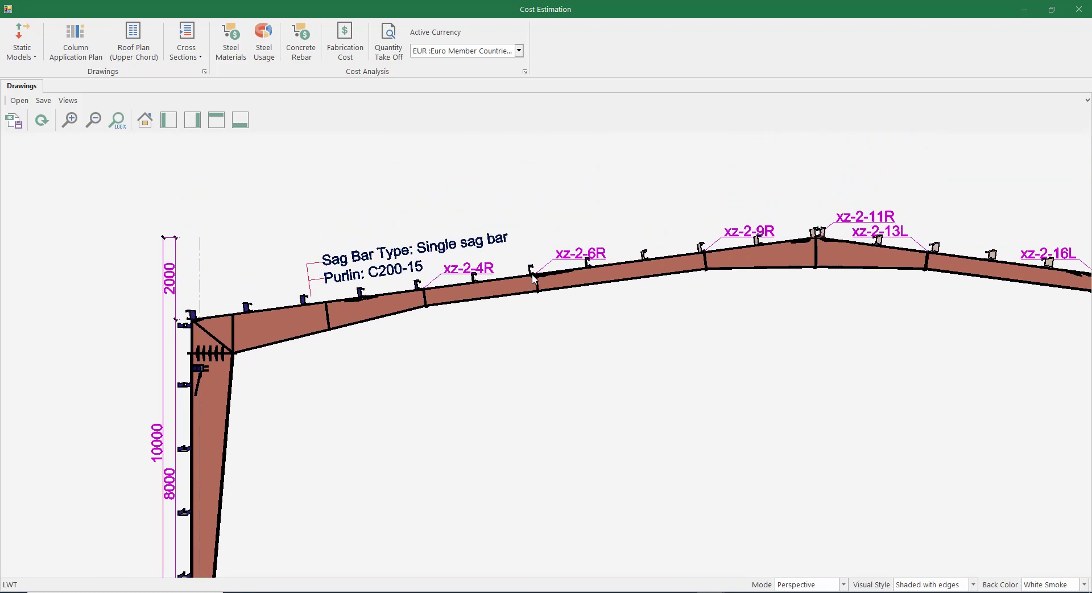
scroll(533, 279, "up", 2)
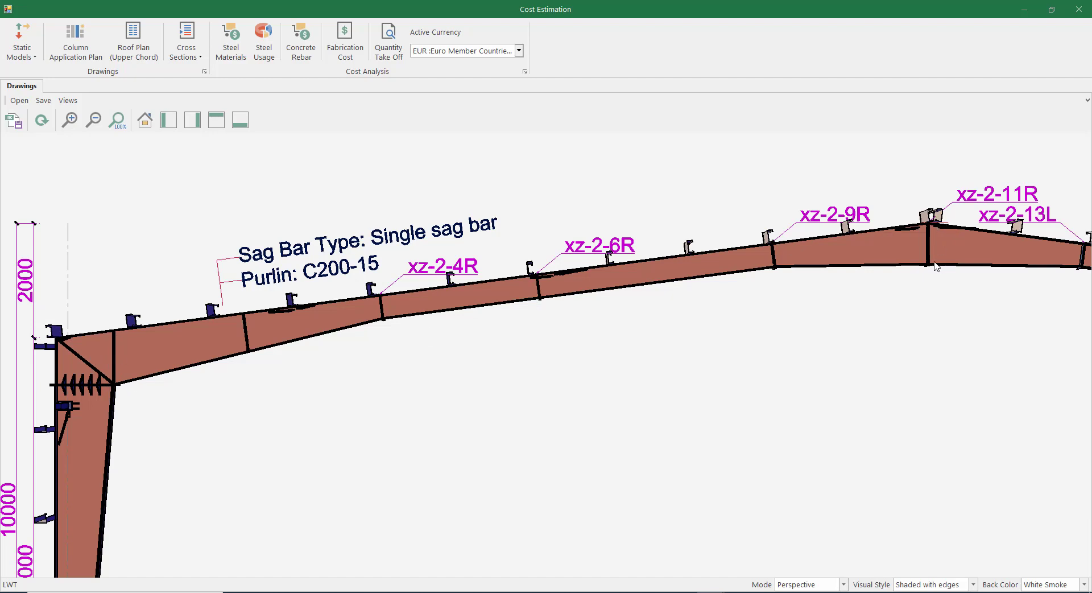
left_click(1079, 9)
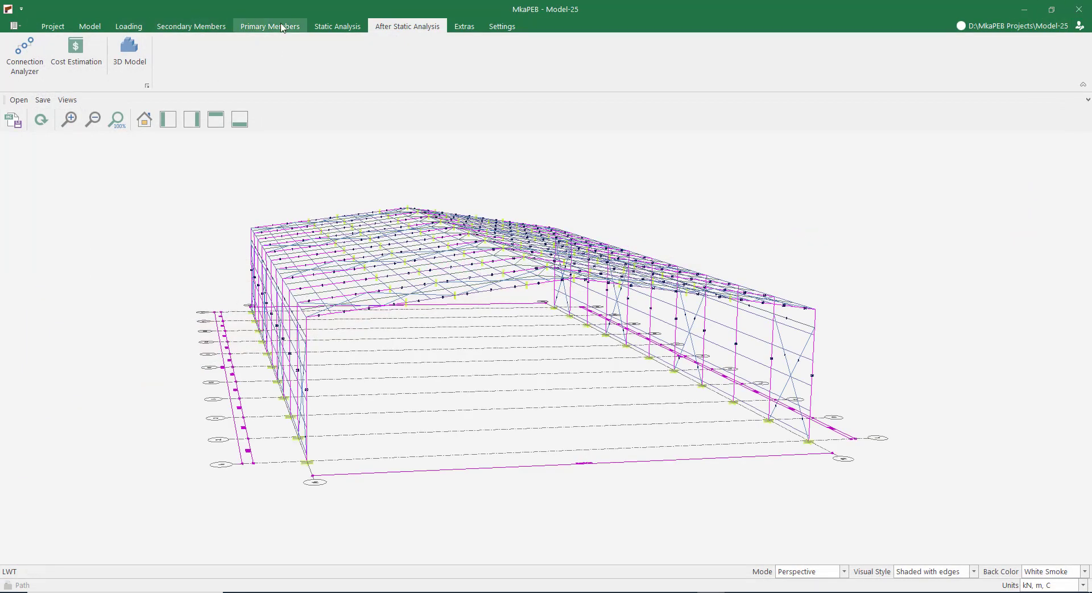
Step: Run the static analysis and check the IS-800 capacity ratios of the Ø20 wall braces on axis yz-A
left_click(336, 26)
left_click(34, 58)
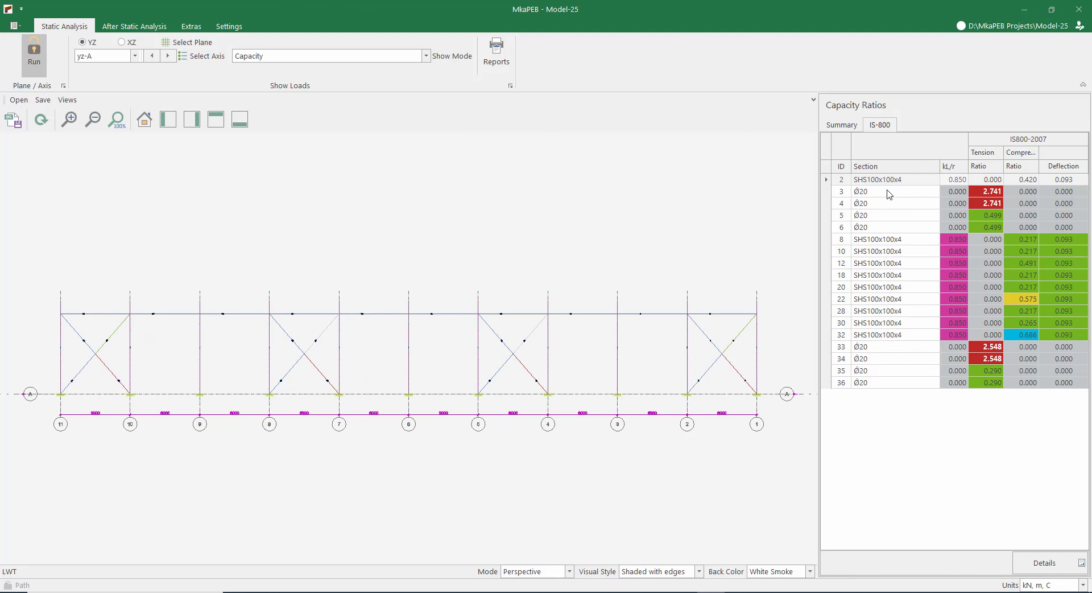
left_click(888, 190)
left_click(878, 206)
left_click(876, 222)
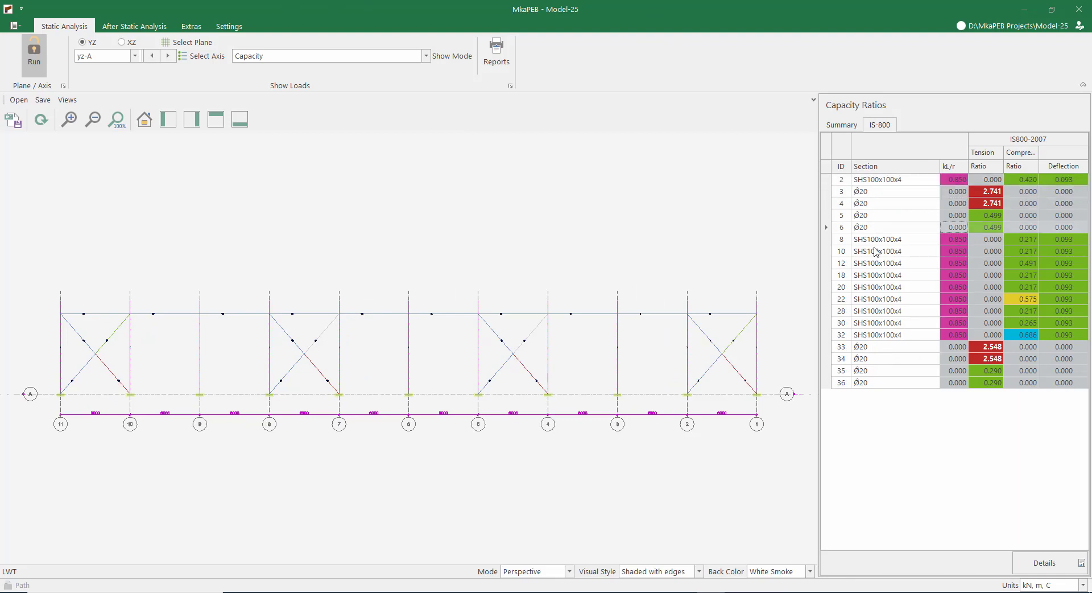
left_click(885, 349)
left_click(882, 361)
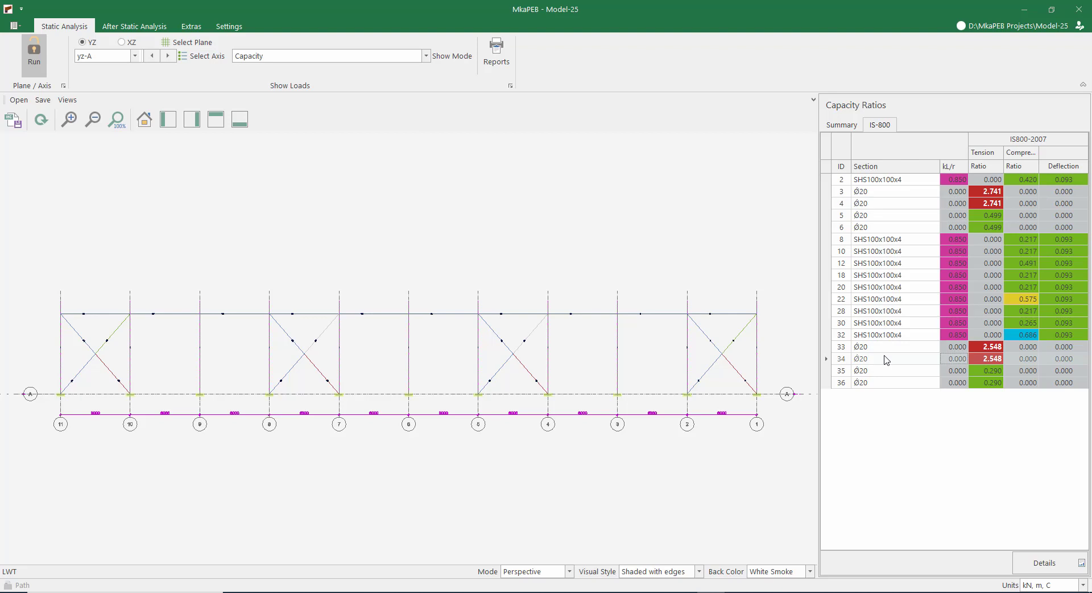
left_click(881, 193)
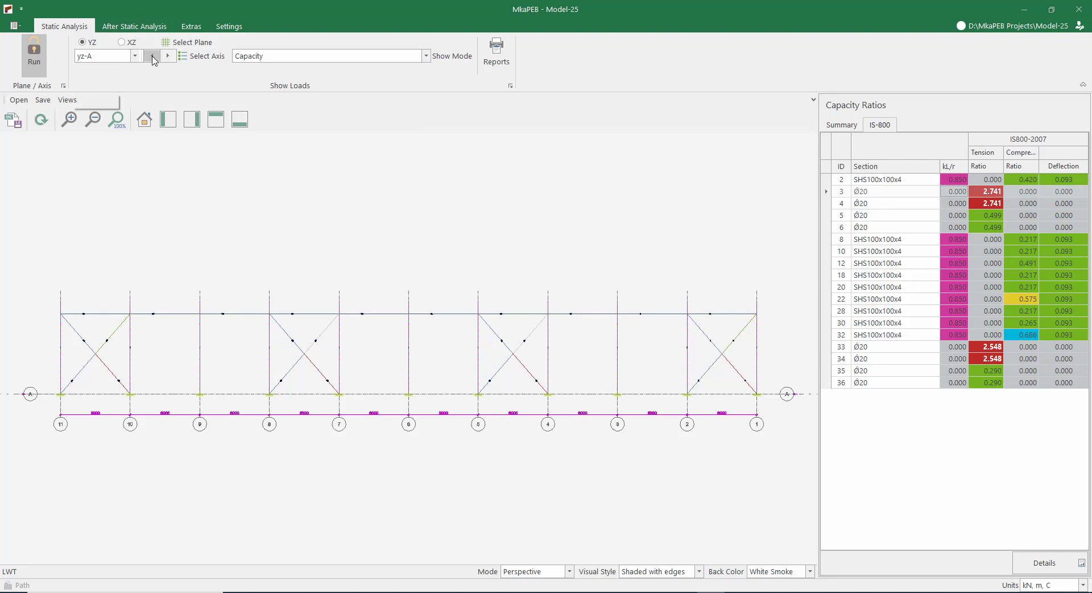
Step: Switch the results to the XZ plane and review the IS-800 and IS-1893 capacity ratios of frame xz-2
left_click(129, 45)
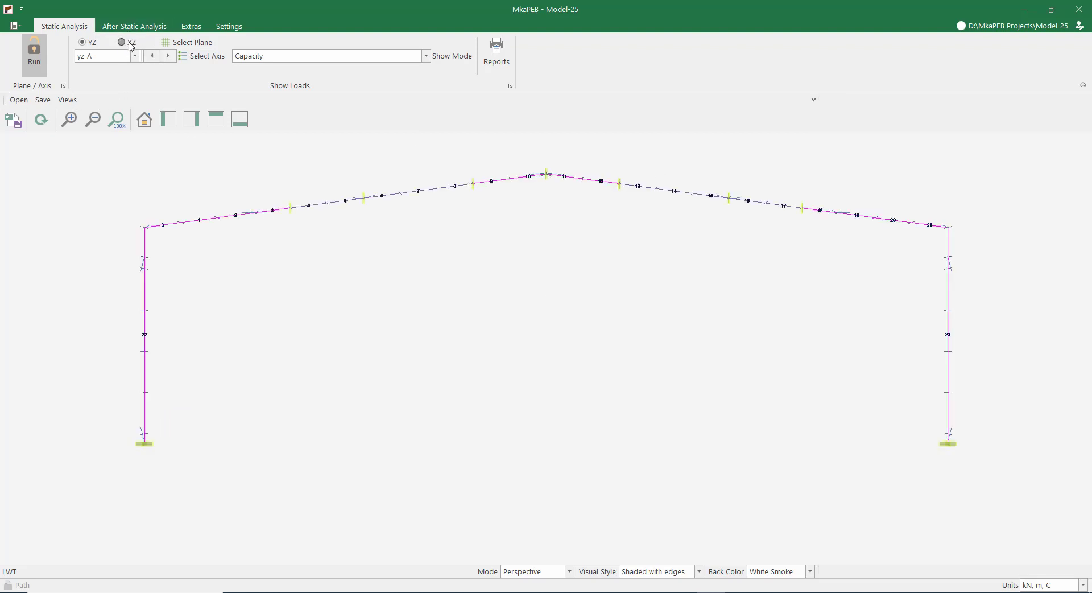
left_click(130, 45)
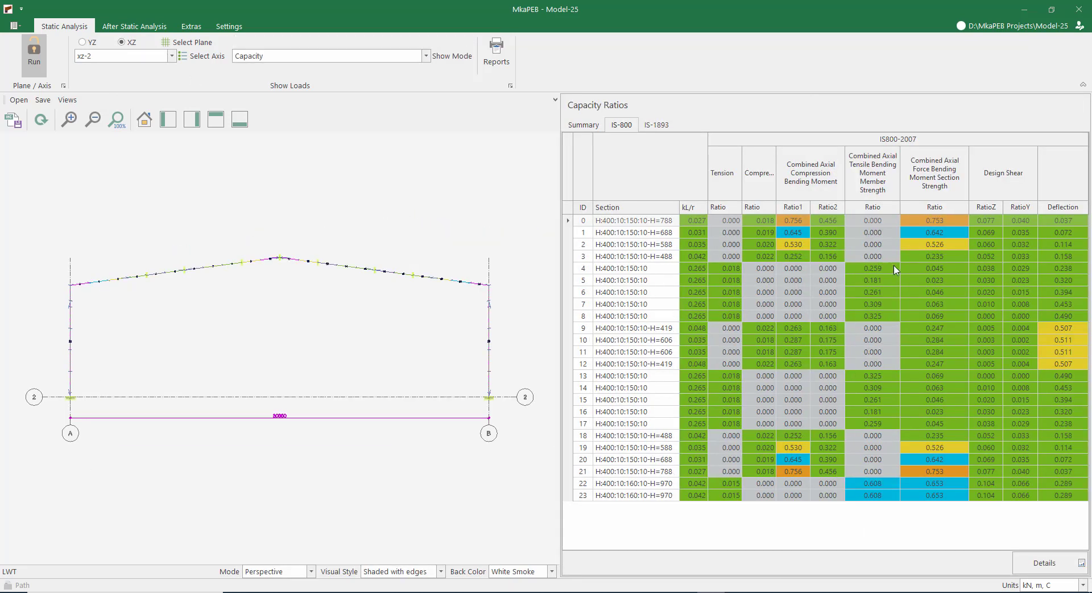
left_click(910, 280)
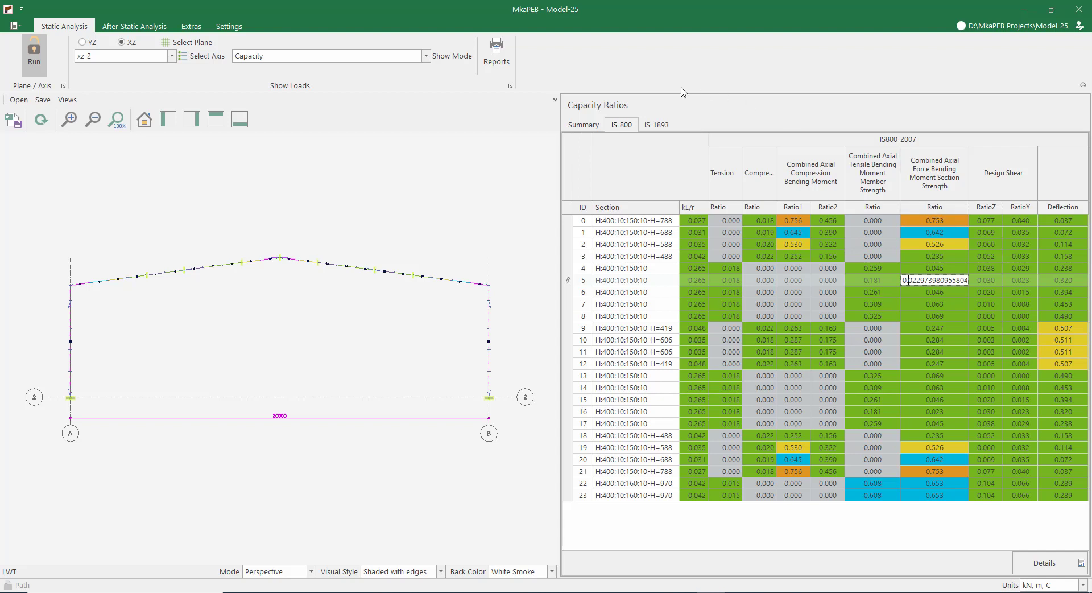
left_click(658, 125)
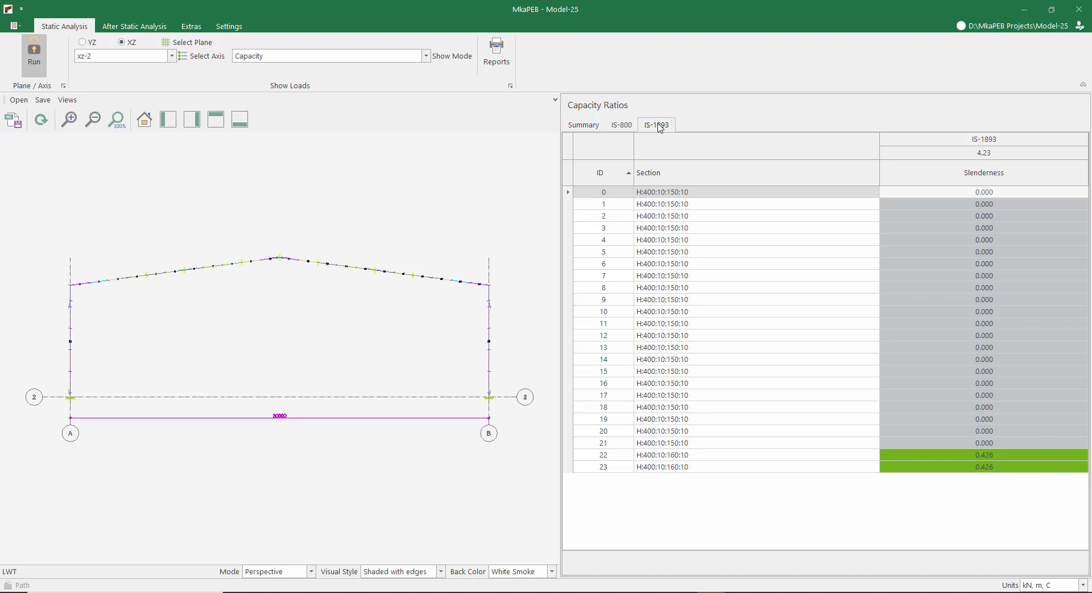
left_click(774, 126)
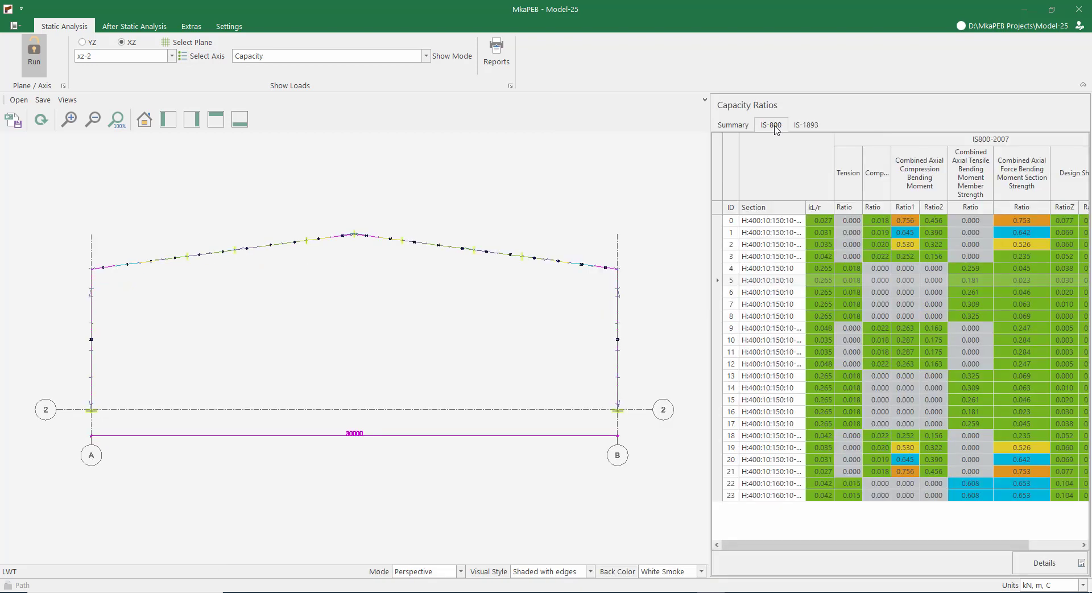
Step: Unlock the model and set the internal pressure coefficient of the IS-875 wind loads to -0.3
left_click(34, 62)
left_click(106, 28)
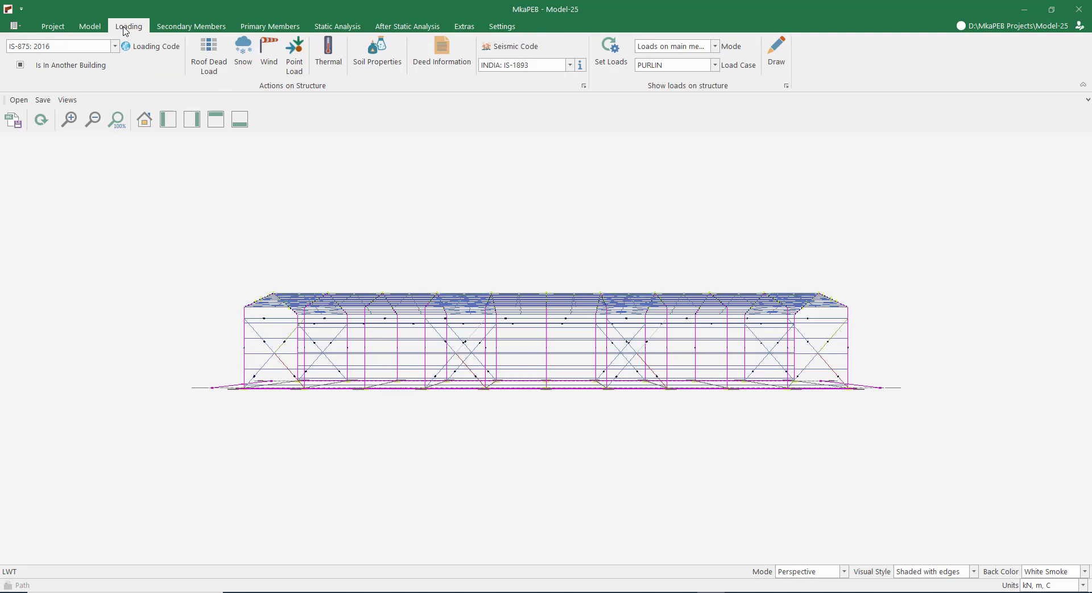
left_click(265, 66)
left_click(350, 105)
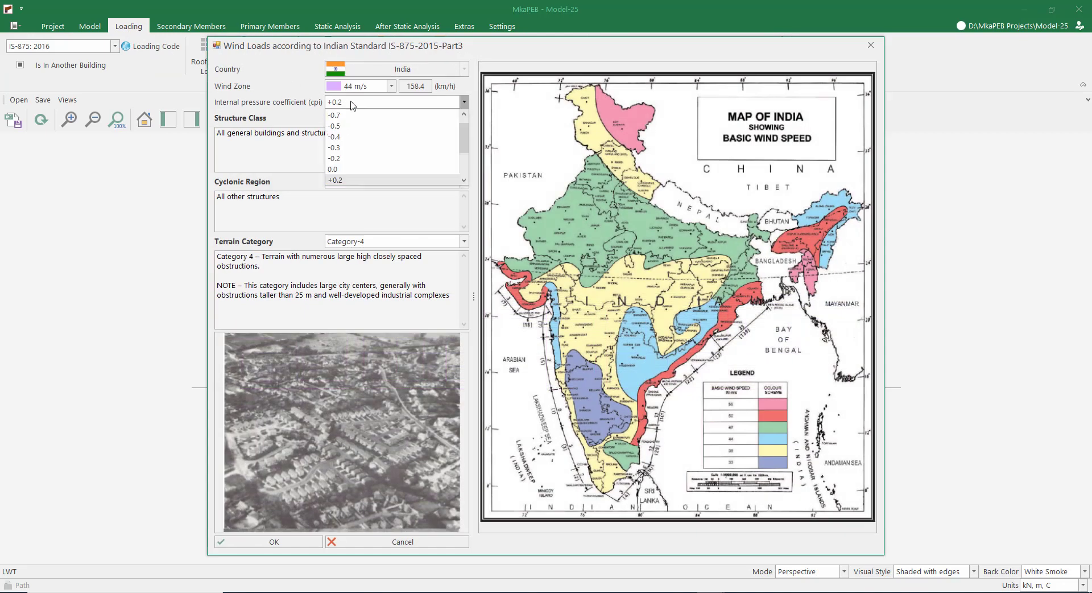
left_click(342, 148)
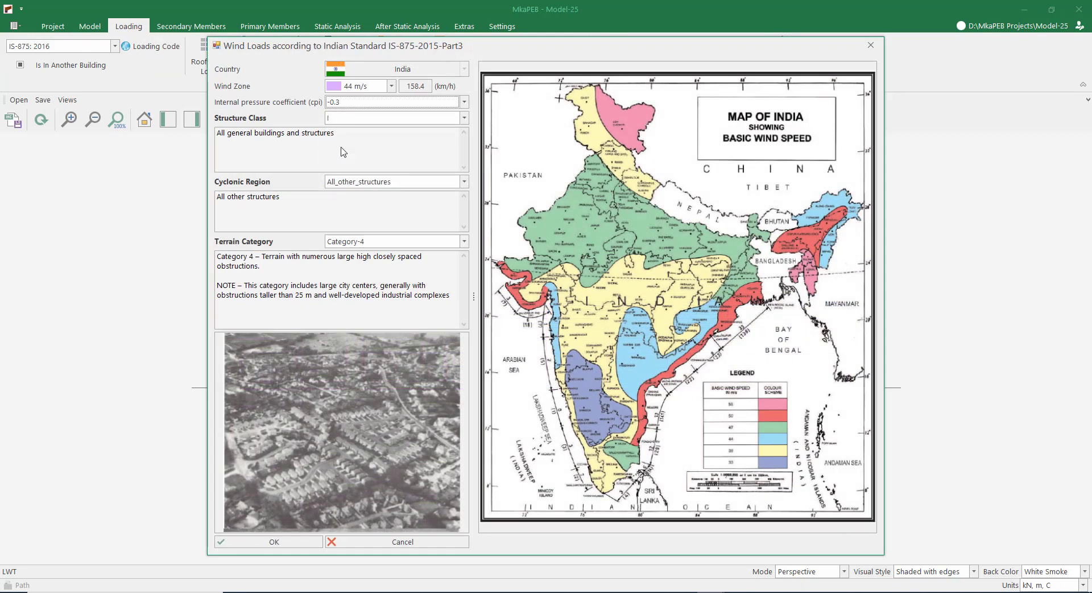
left_click(275, 543)
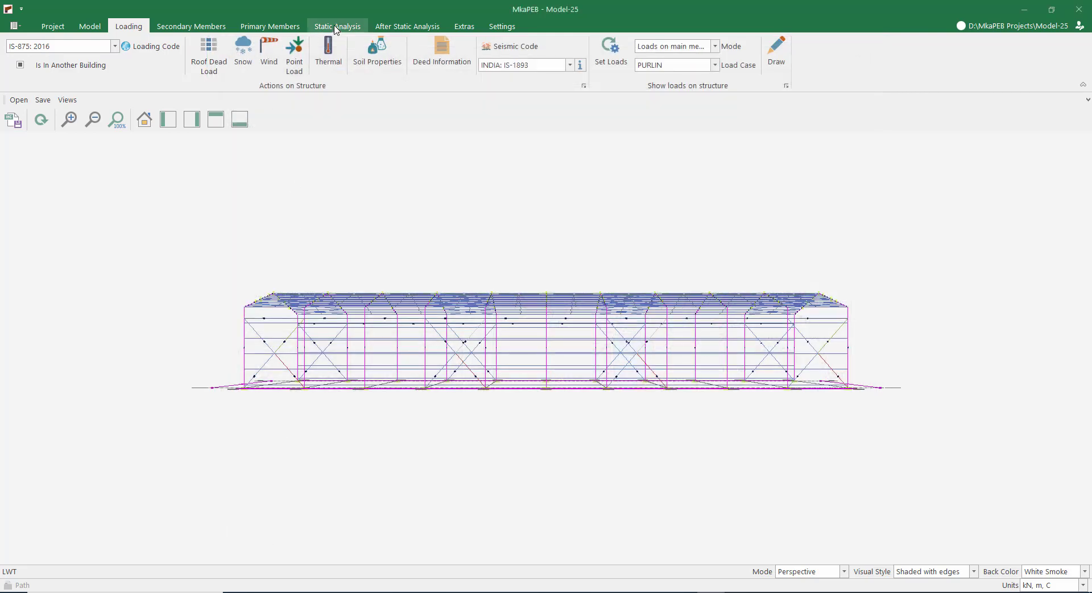
Step: Rerun the static analysis and check the IS-800 capacity ratios of the main columns on frame xz-2
left_click(337, 27)
left_click(27, 57)
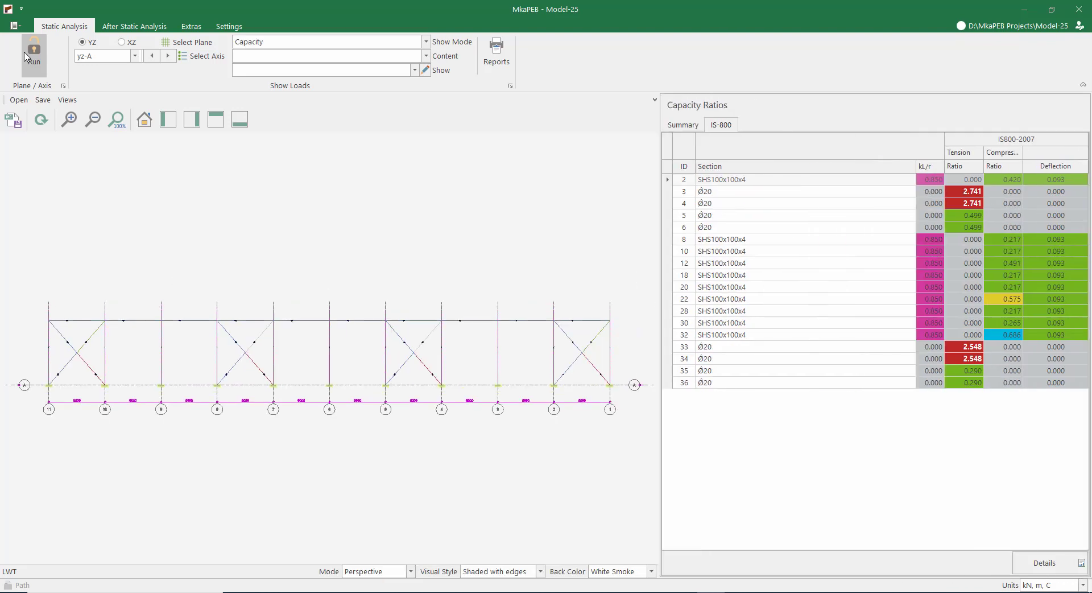
left_click(123, 42)
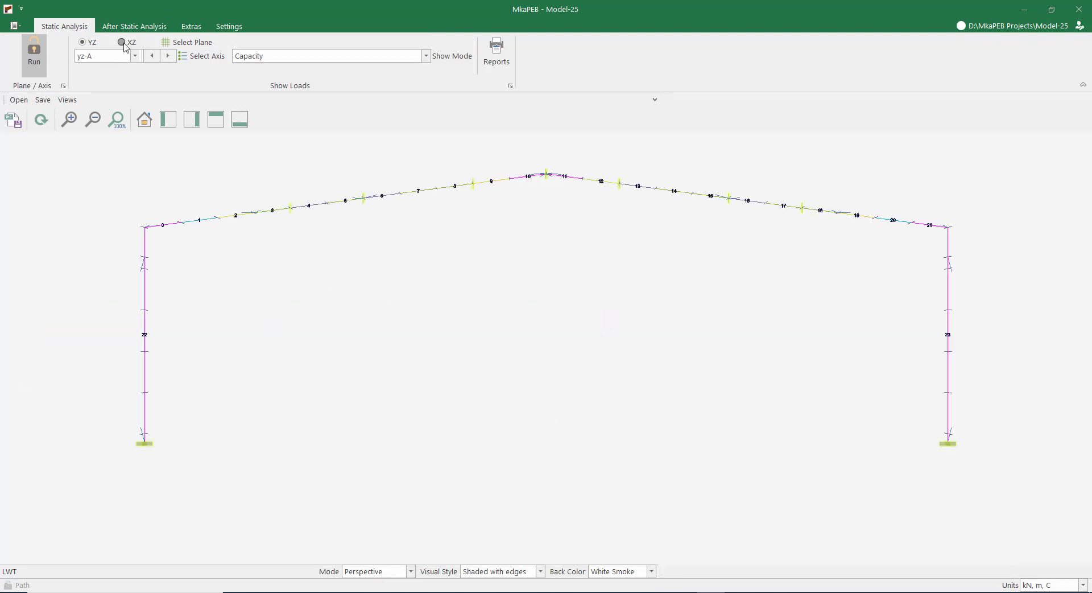
left_click(123, 44)
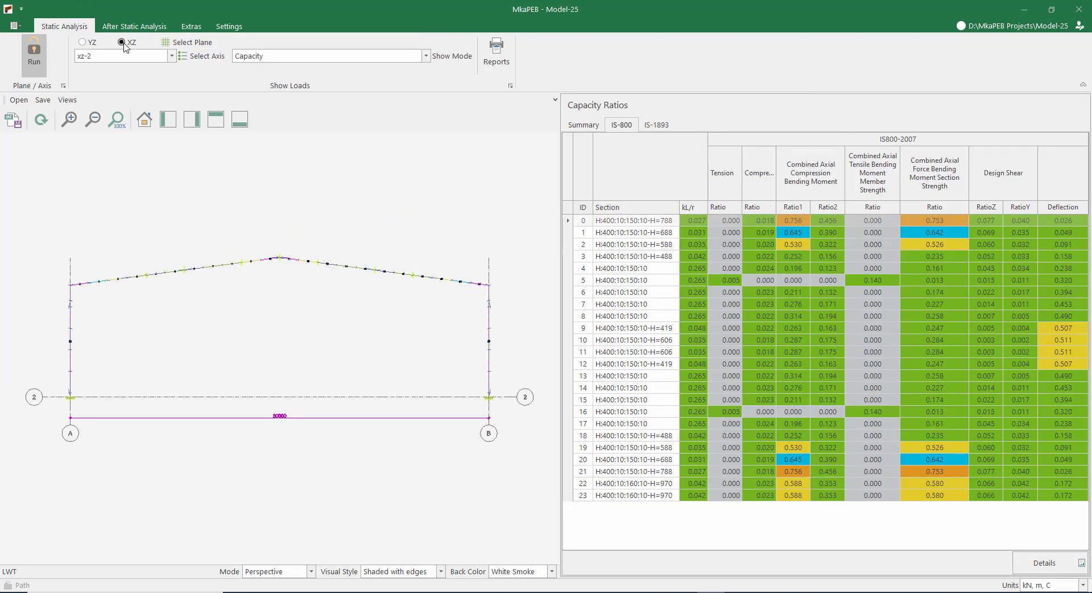
left_click(921, 483)
double_click(918, 495)
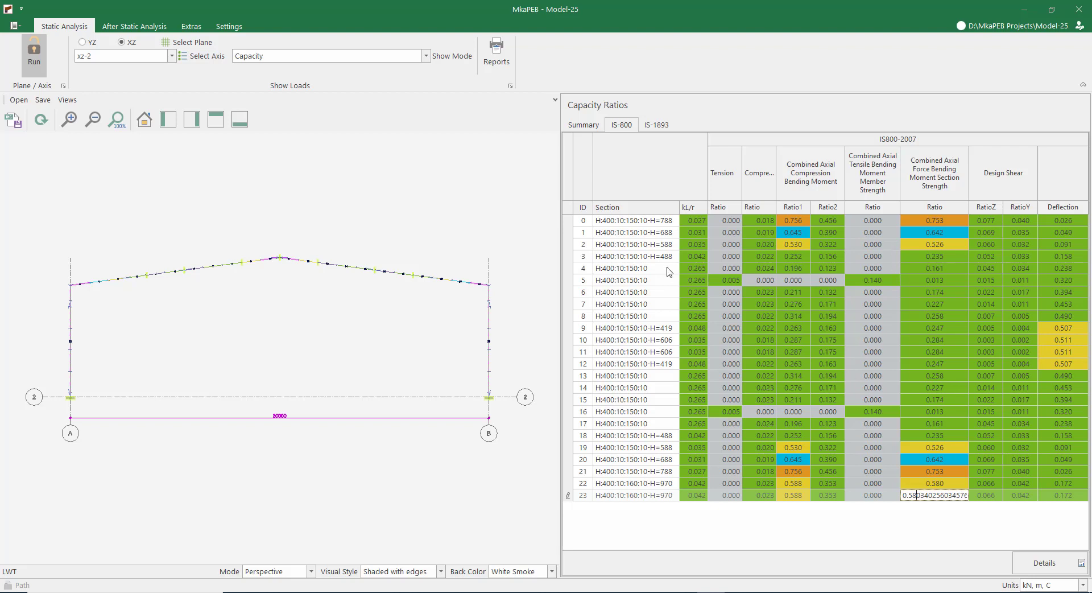
Step: Unlock the model again and set the internal pressure coefficient of the wind loads to +0.2
left_click(34, 50)
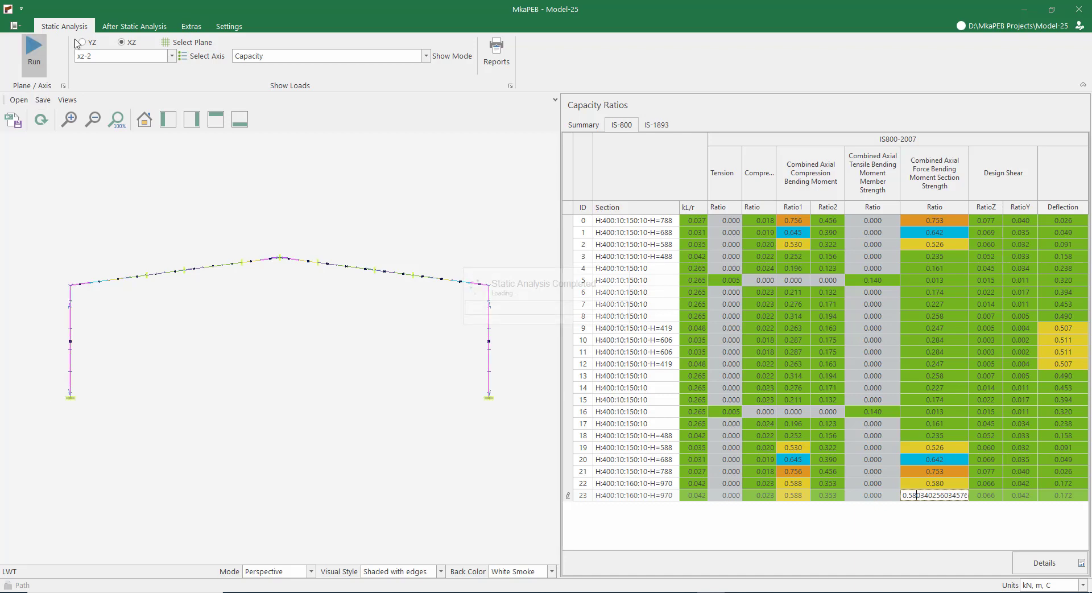
left_click(126, 27)
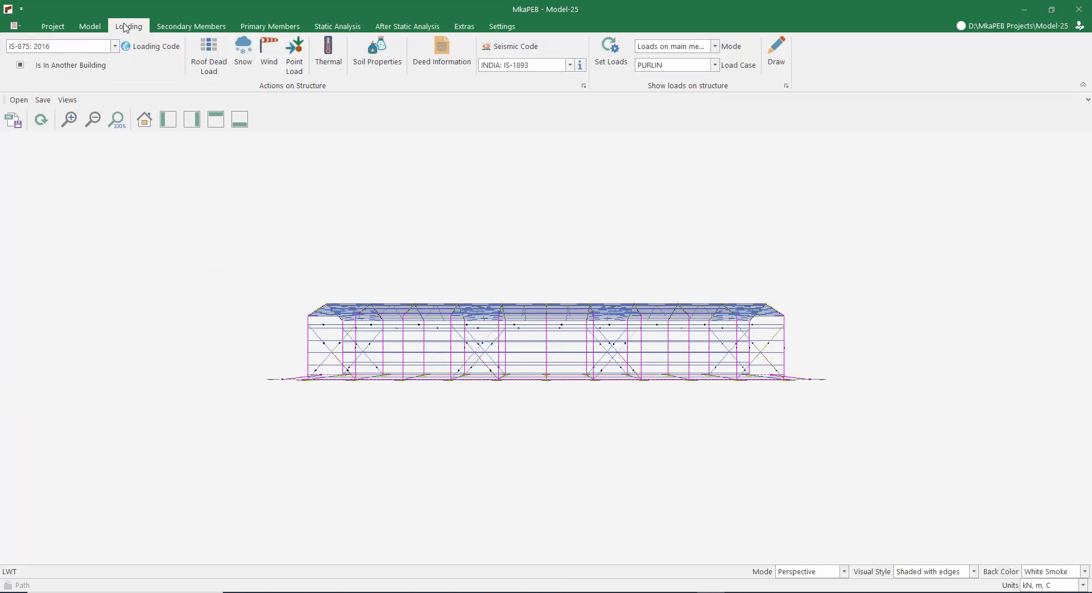
left_click(269, 54)
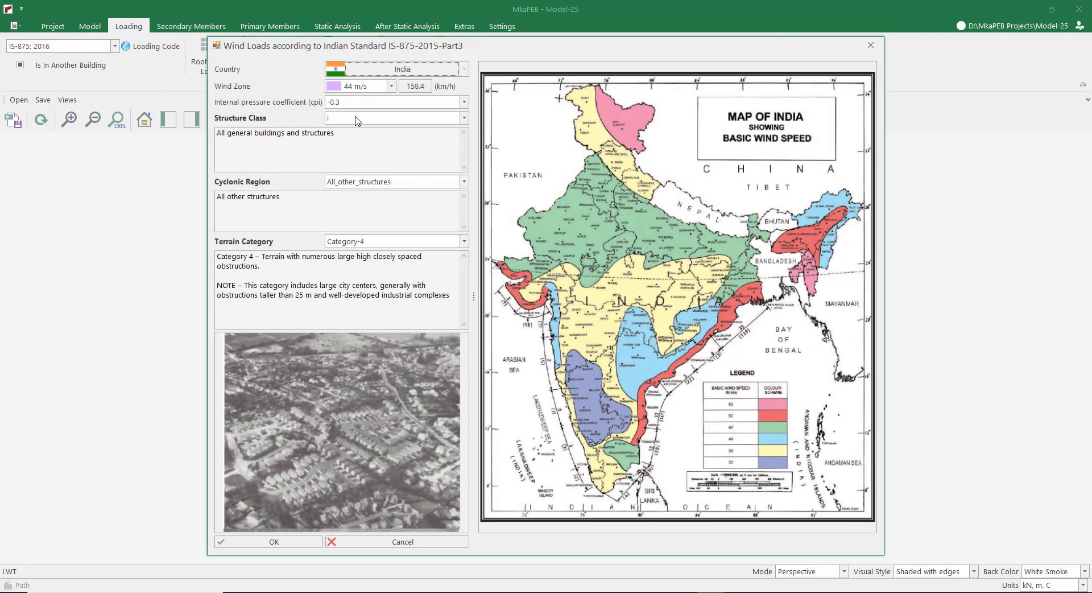
left_click(358, 103)
scroll(348, 147, "down", 2)
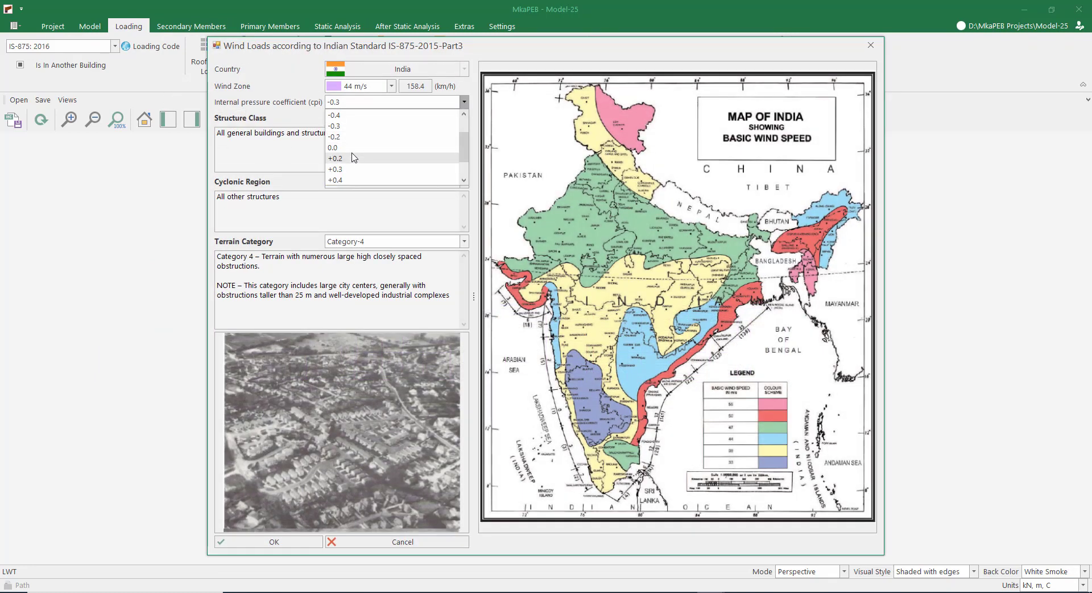
left_click(352, 158)
left_click(310, 543)
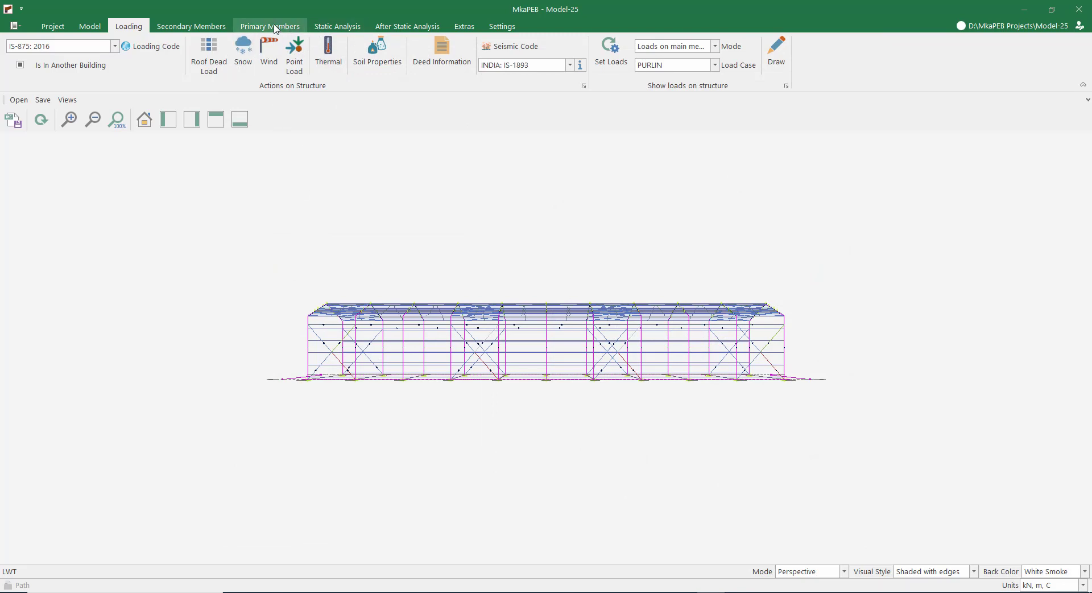
Step: Use the same cross section on all YZ axes, change every stability brace to a Ø30 S235 rod, and apply it
left_click(272, 26)
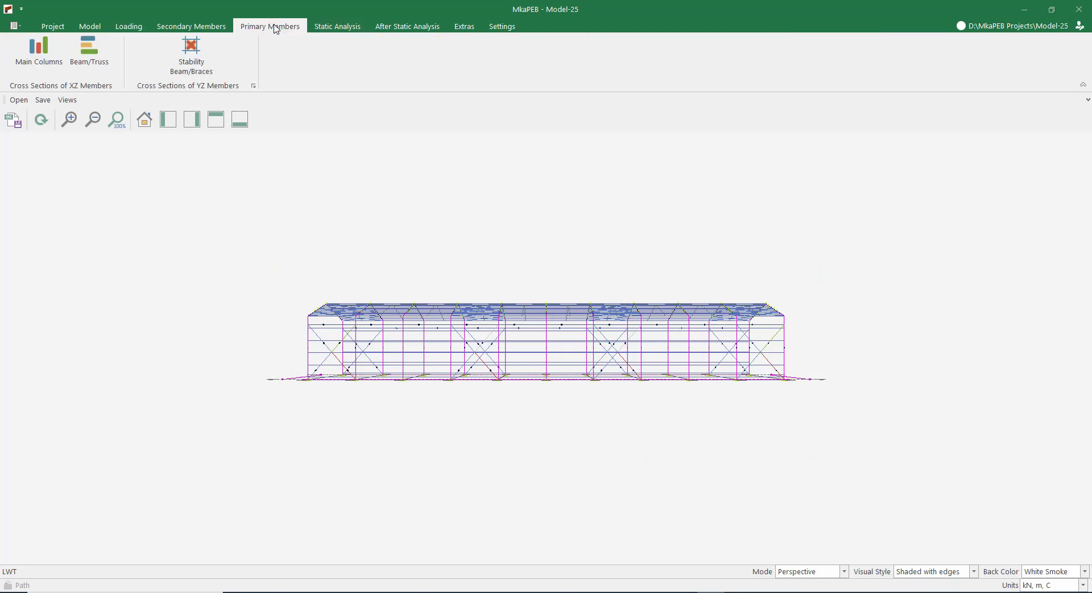
left_click(188, 65)
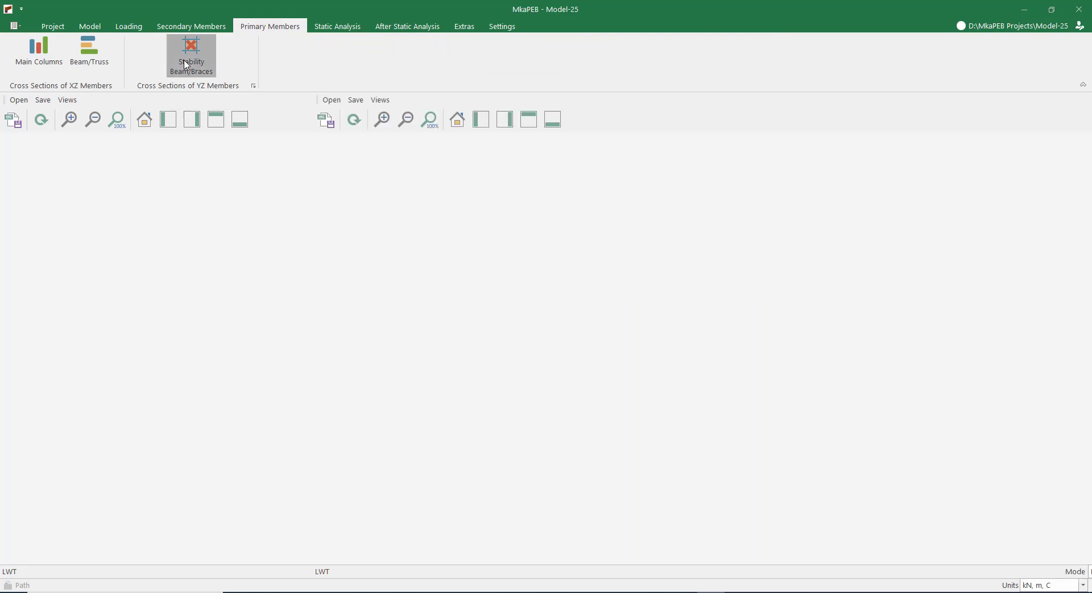
left_click(42, 253)
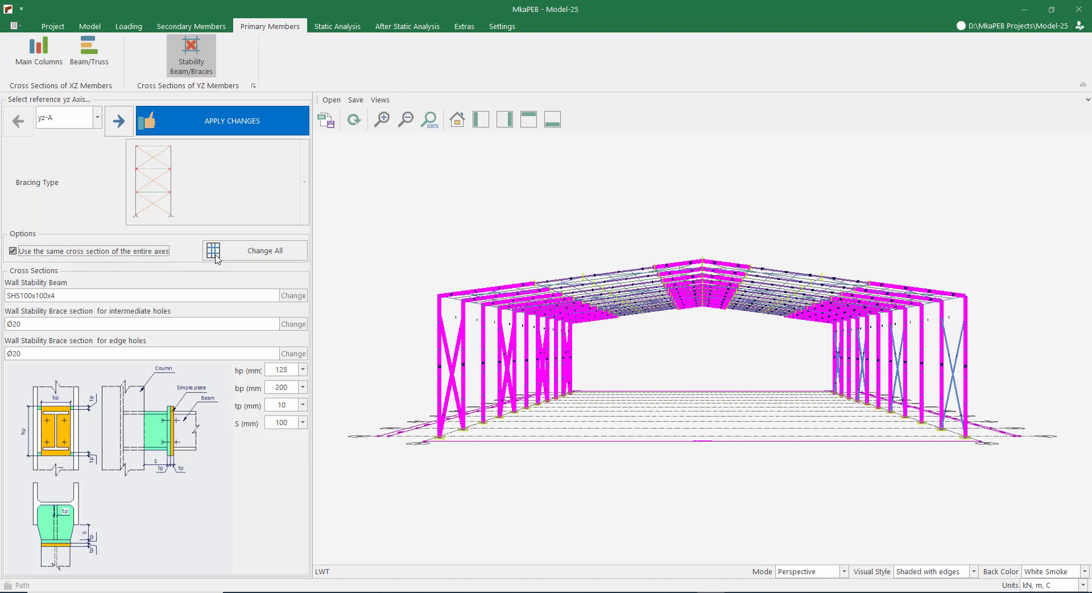
left_click(265, 255)
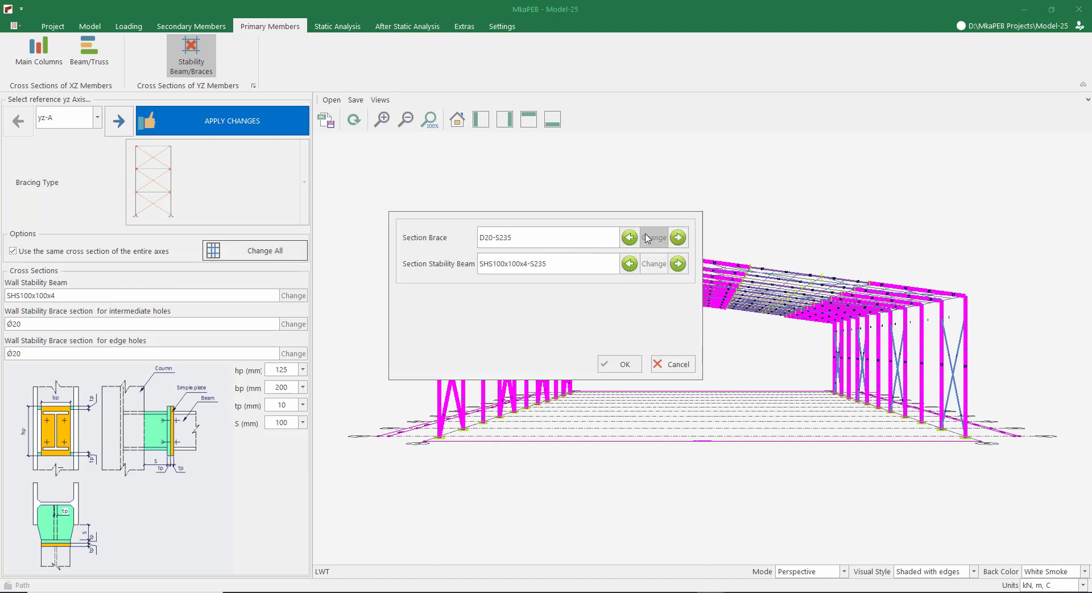
left_click(651, 239)
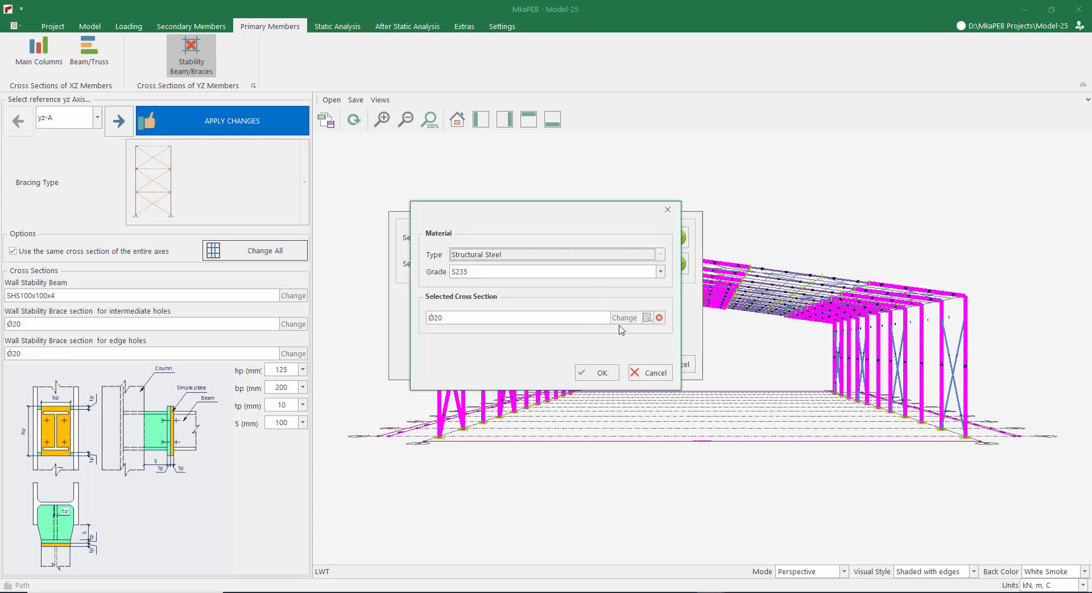
left_click(625, 317)
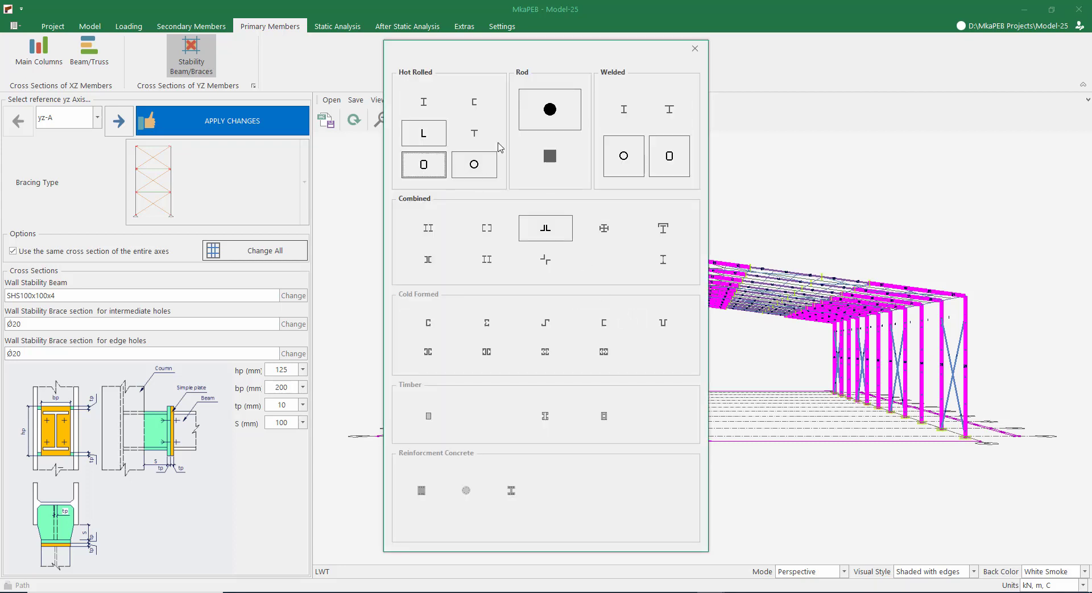
left_click(559, 117)
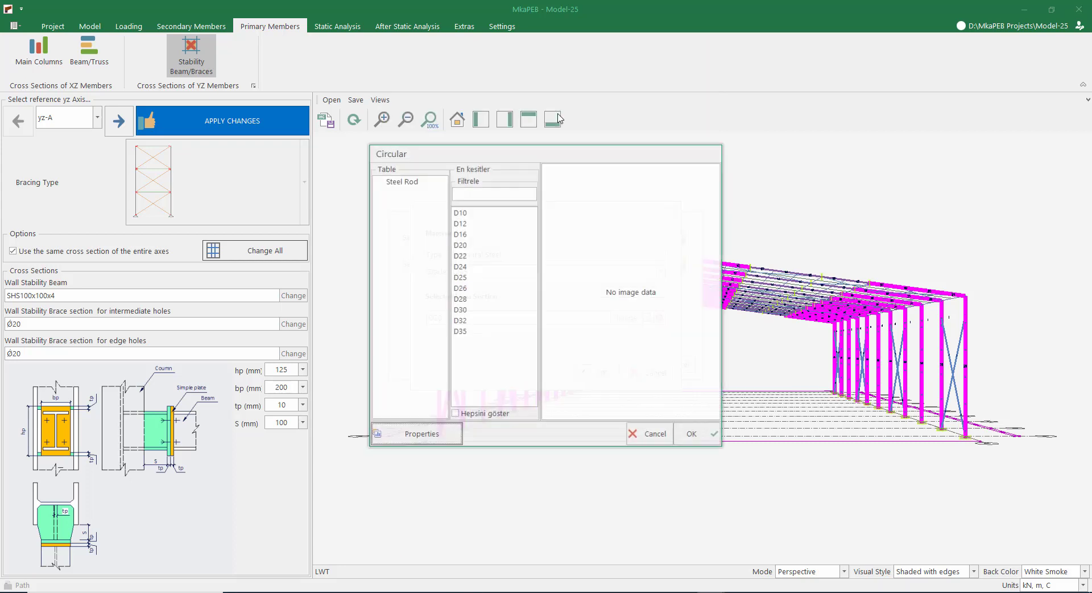
left_click(468, 310)
left_click(692, 434)
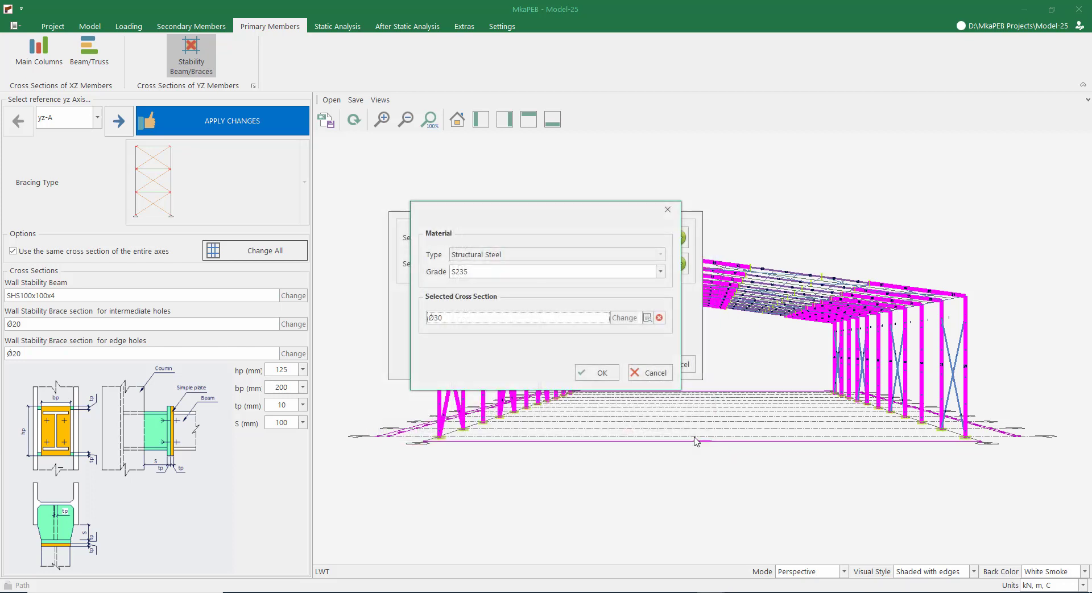
left_click(591, 376)
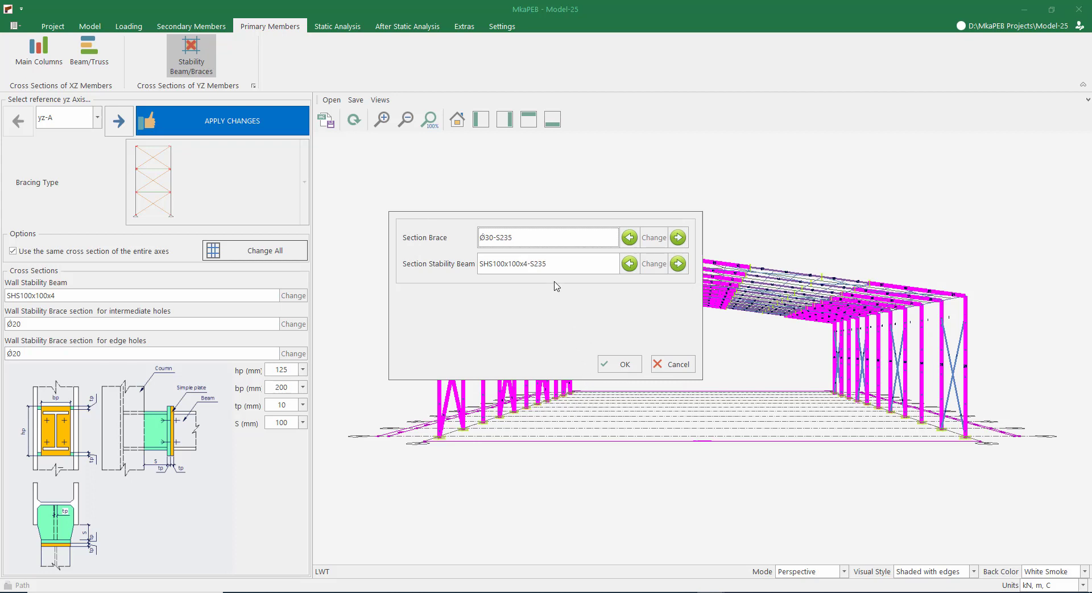
left_click(619, 369)
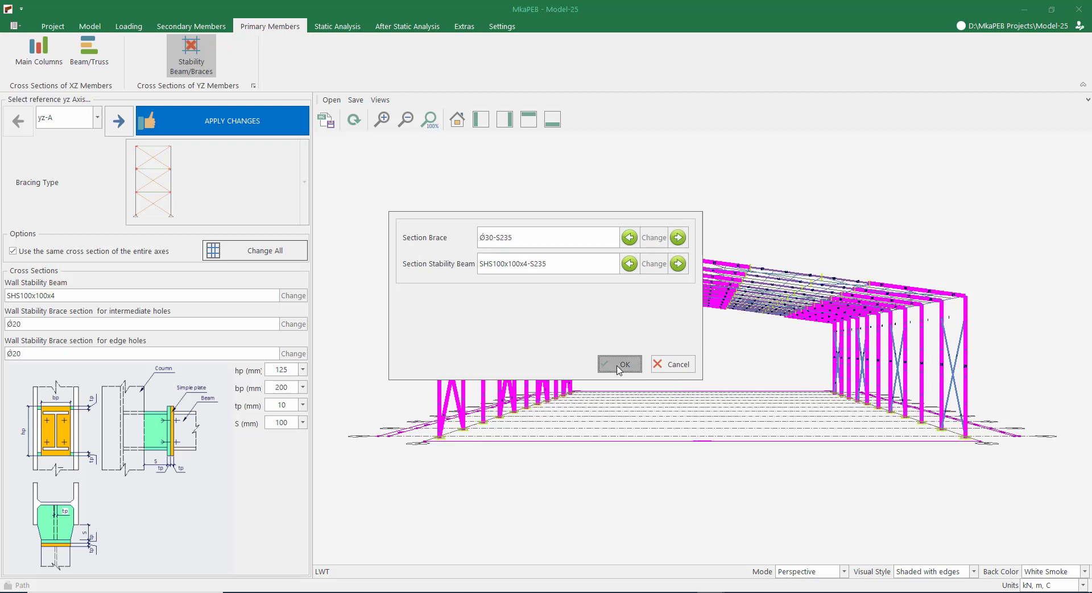
left_click(272, 133)
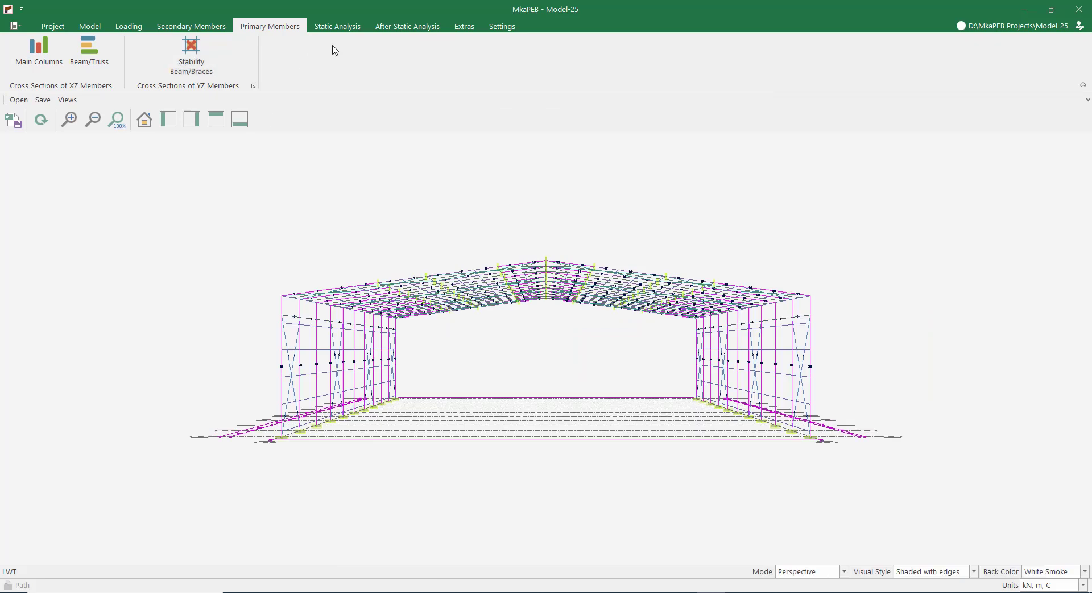
Step: Rerun the static analysis and display the applied loads of a load case on axis yz-A
left_click(339, 27)
left_click(34, 56)
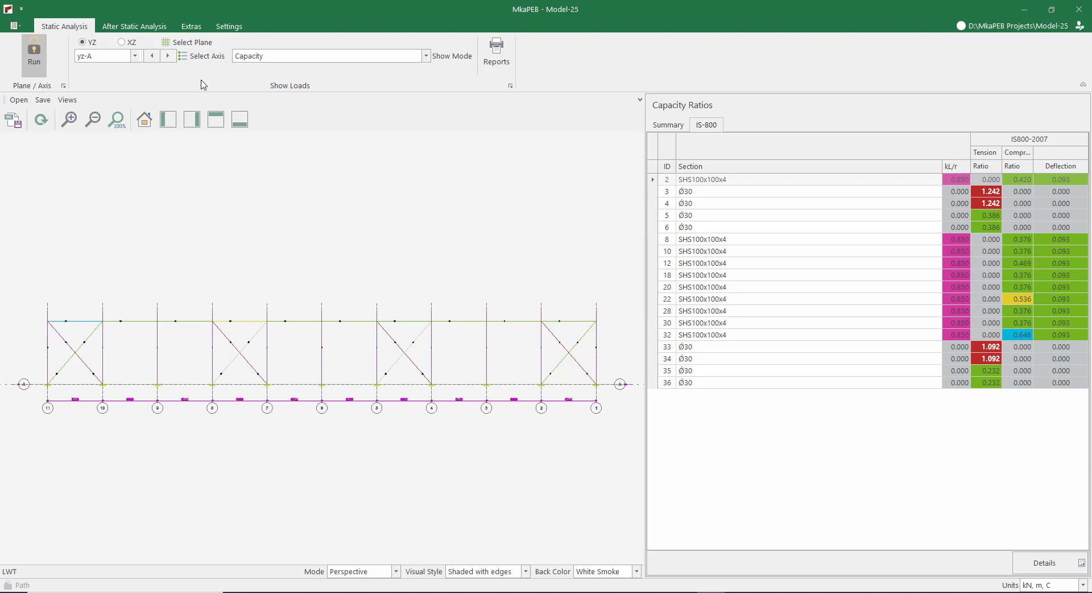
left_click(268, 57)
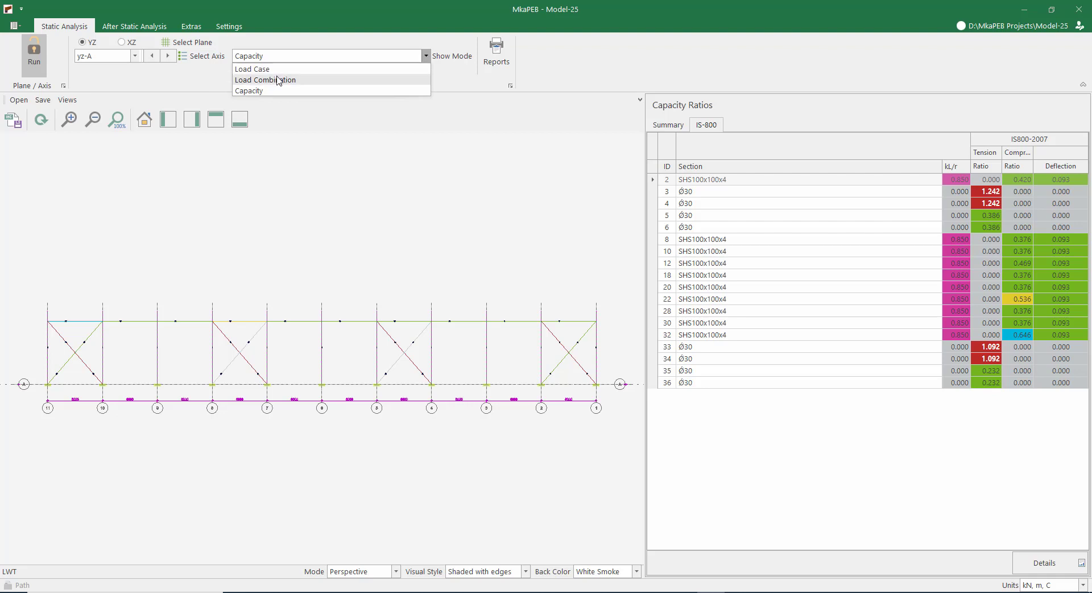
left_click(278, 70)
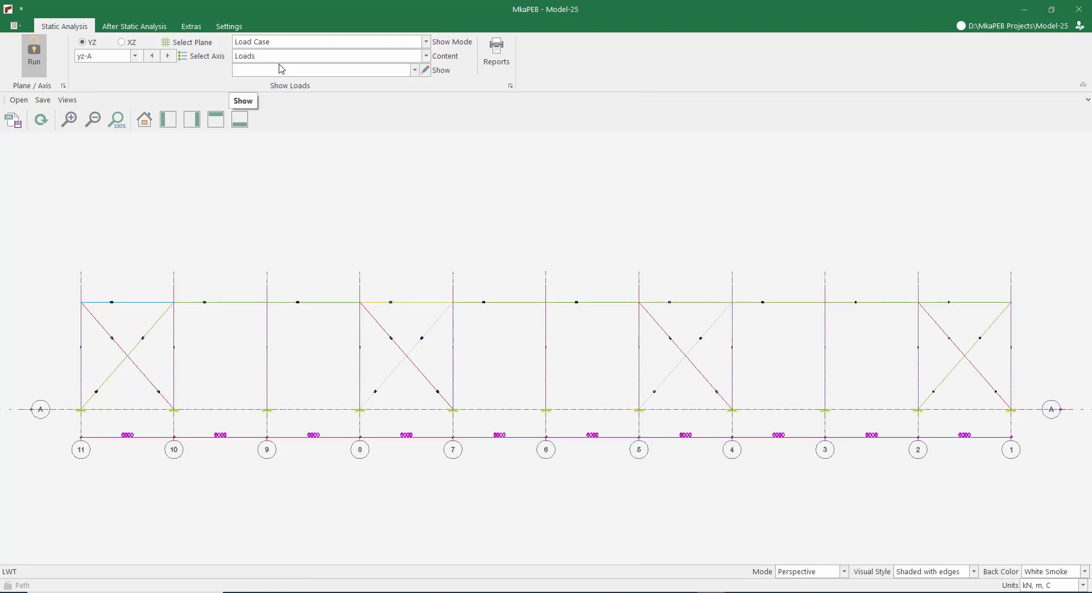
left_click(279, 71)
Step: Display the axial force N diagram on axis yz-A for the QUAKE_Y load case
left_click(264, 58)
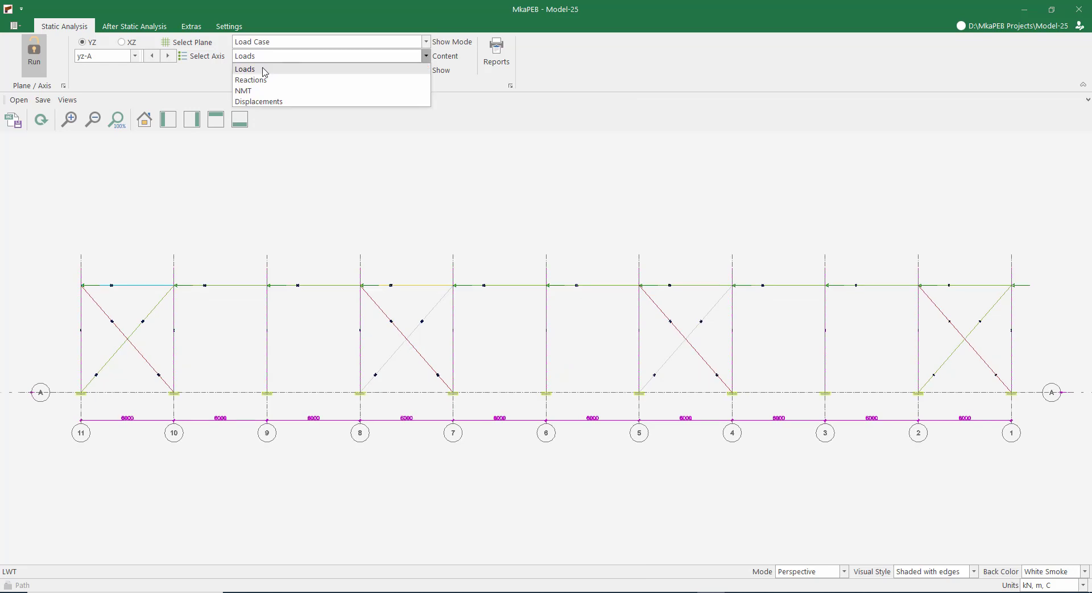
left_click(261, 91)
left_click(273, 70)
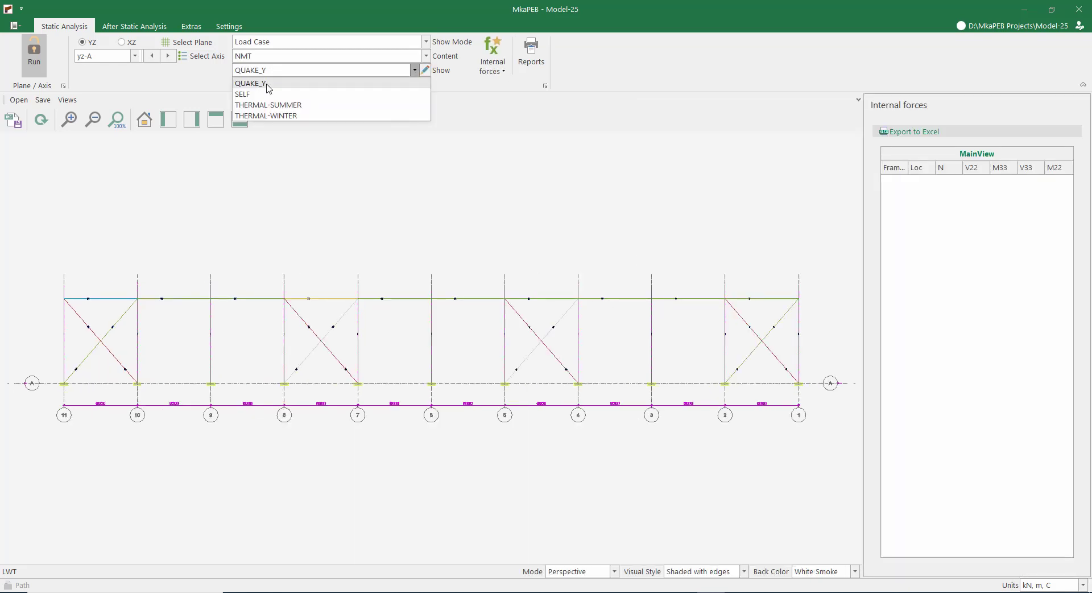
left_click(270, 86)
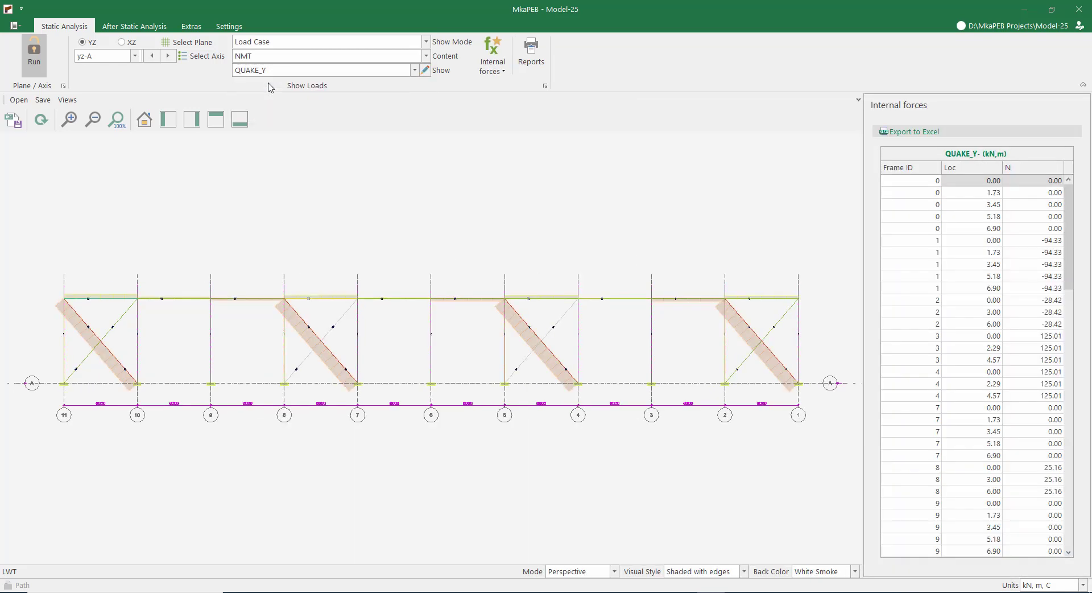
left_click(492, 51)
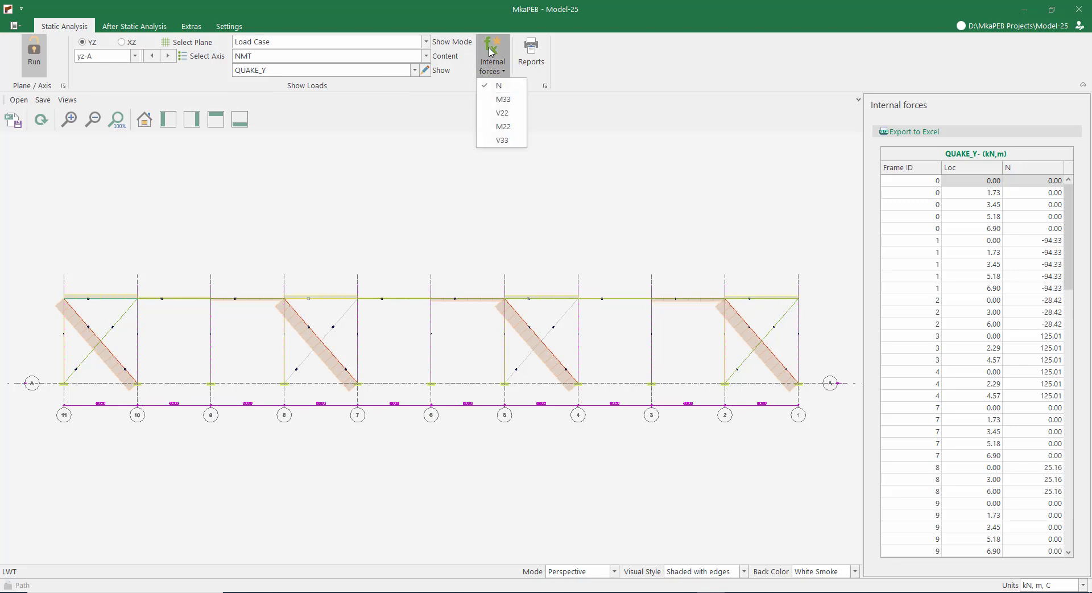
left_click(503, 87)
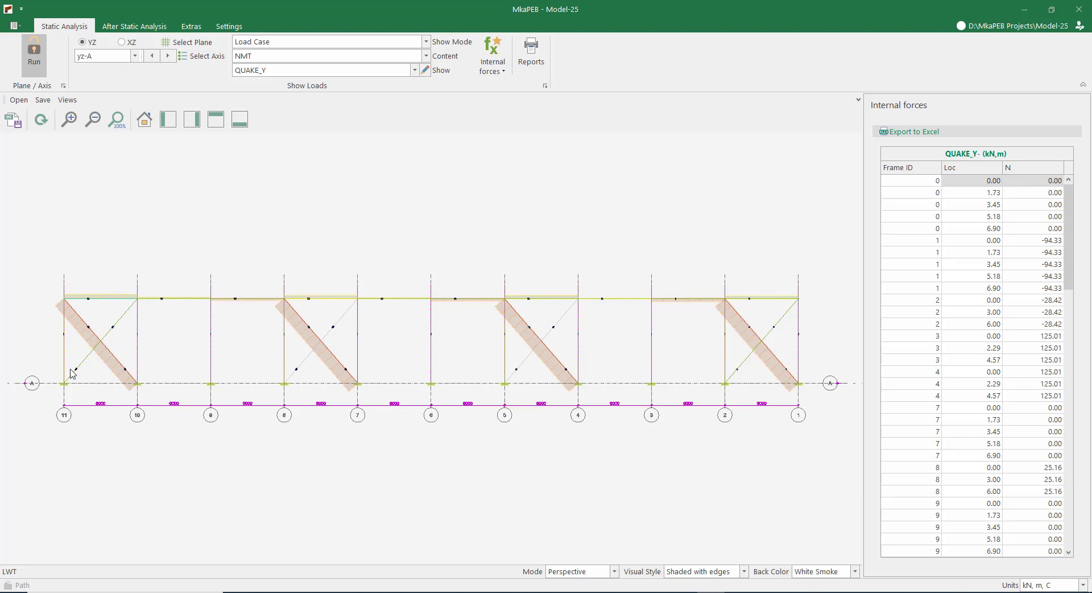
Step: Display the THERMAL-SUMMER axial forces and query the force in the tension brace between axes 10 and 11
left_click(270, 73)
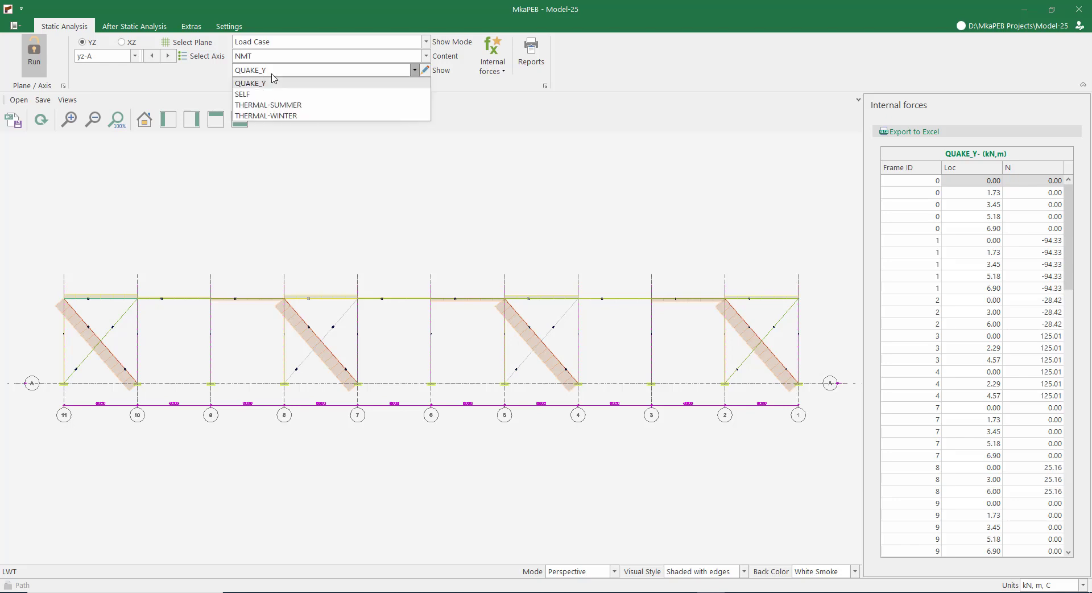
left_click(280, 105)
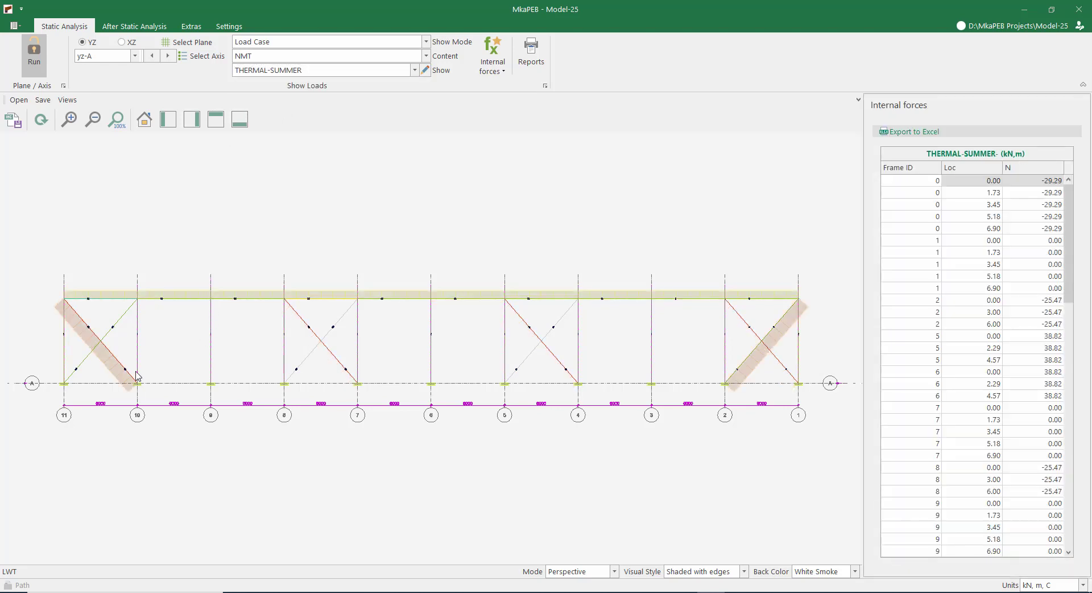
left_click(117, 373)
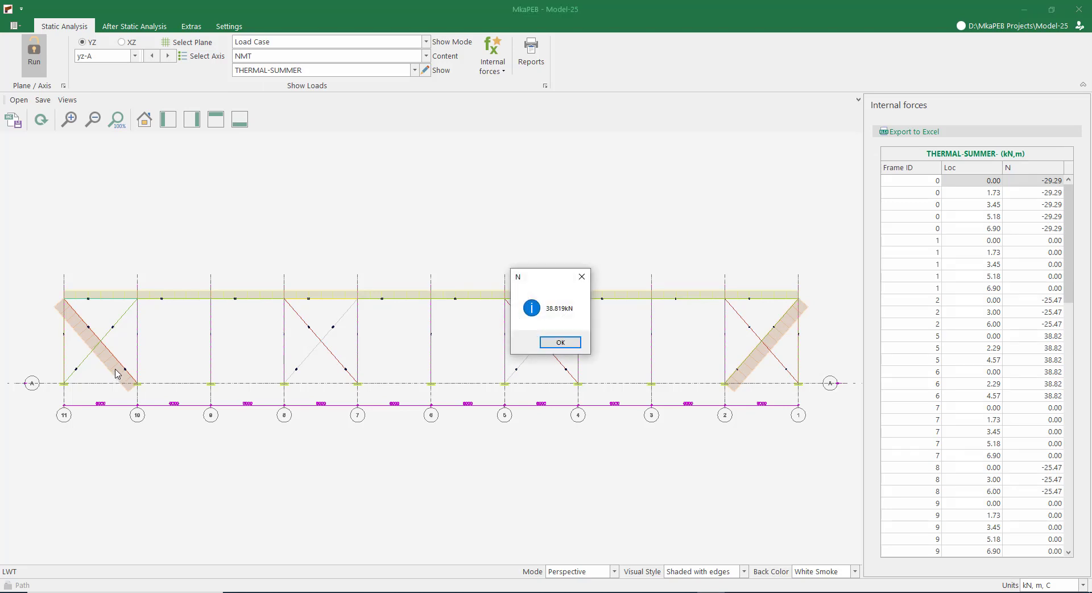
left_click(547, 343)
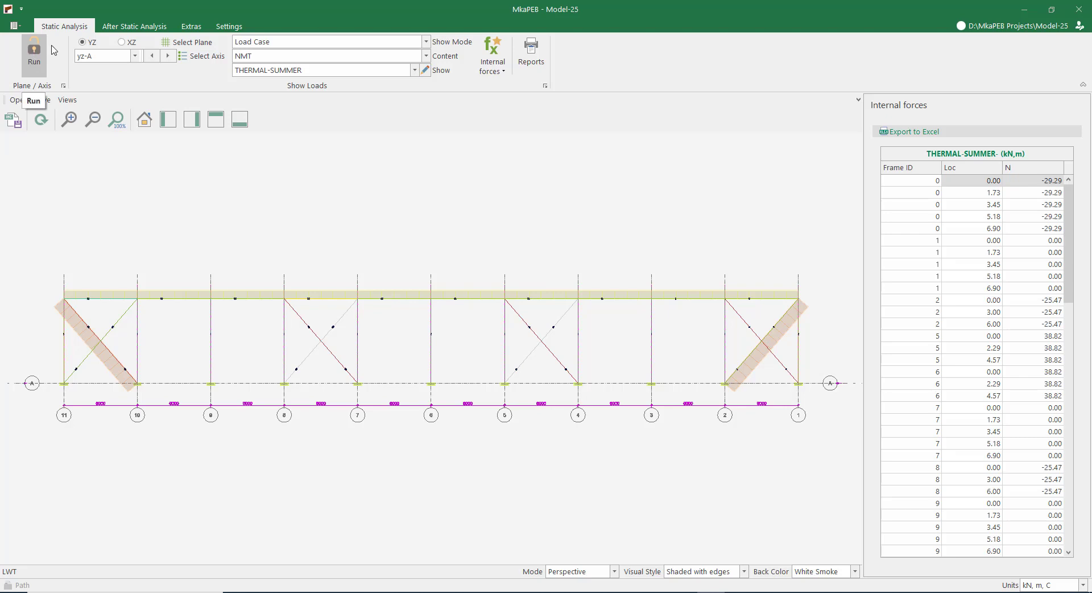
Step: Return to the capacity results on axis yz-A and examine the tension ratios of the Ø30 braces
left_click(258, 49)
left_click(268, 76)
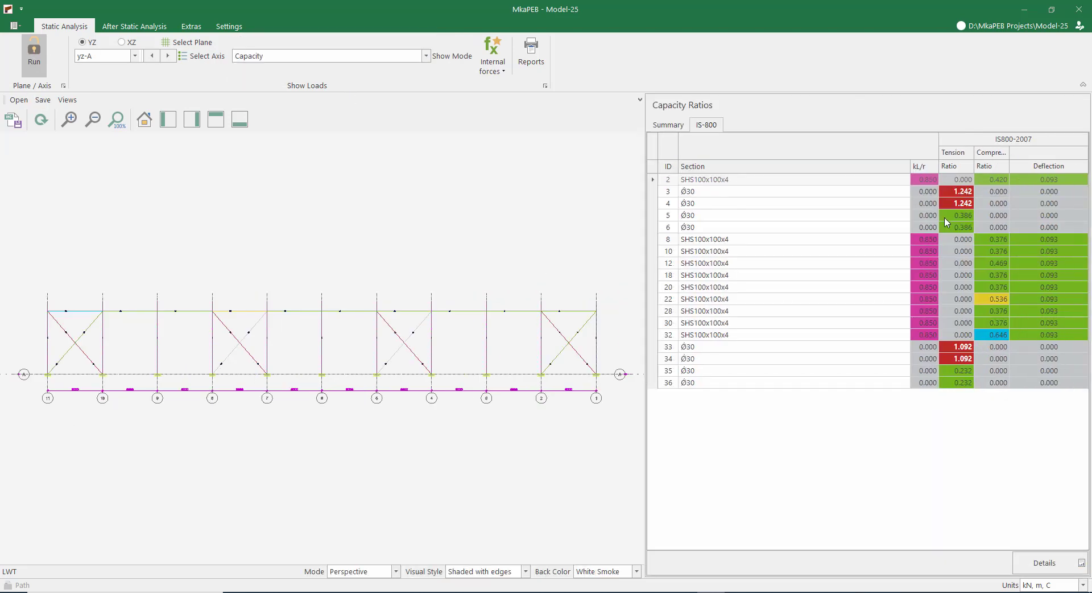
left_click(744, 194)
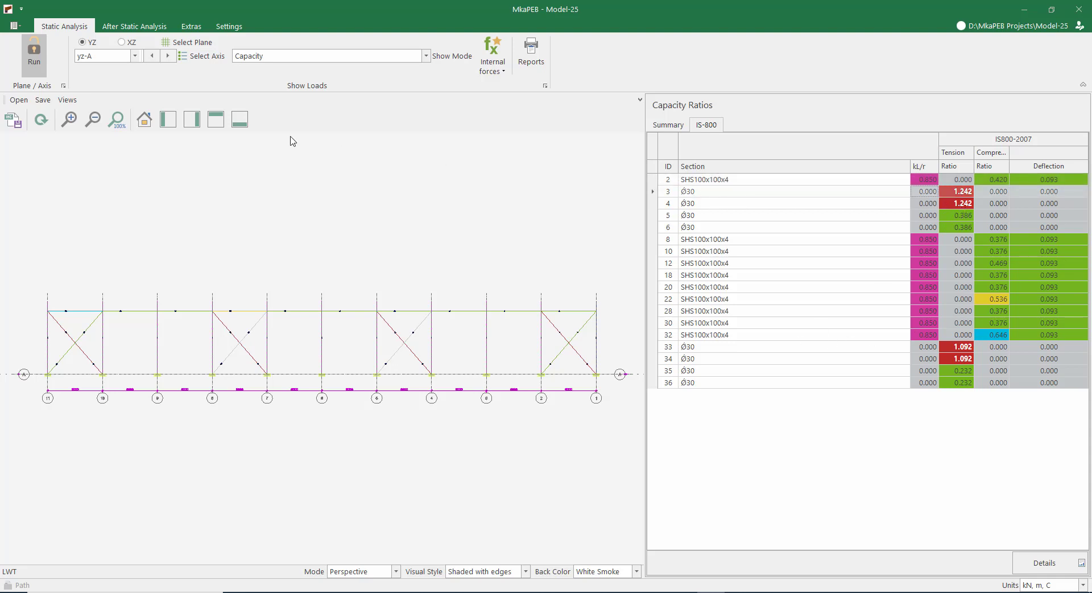
Step: Unlock the model, change the section of all YZ wall braces to the equal angle L60x6 and apply the changes
left_click(43, 50)
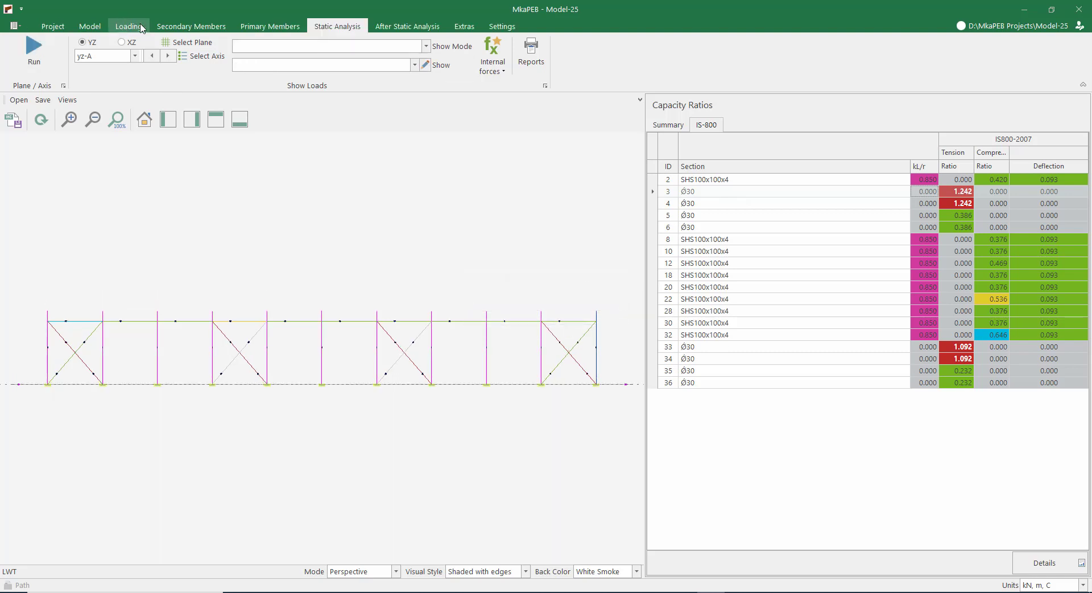
left_click(253, 27)
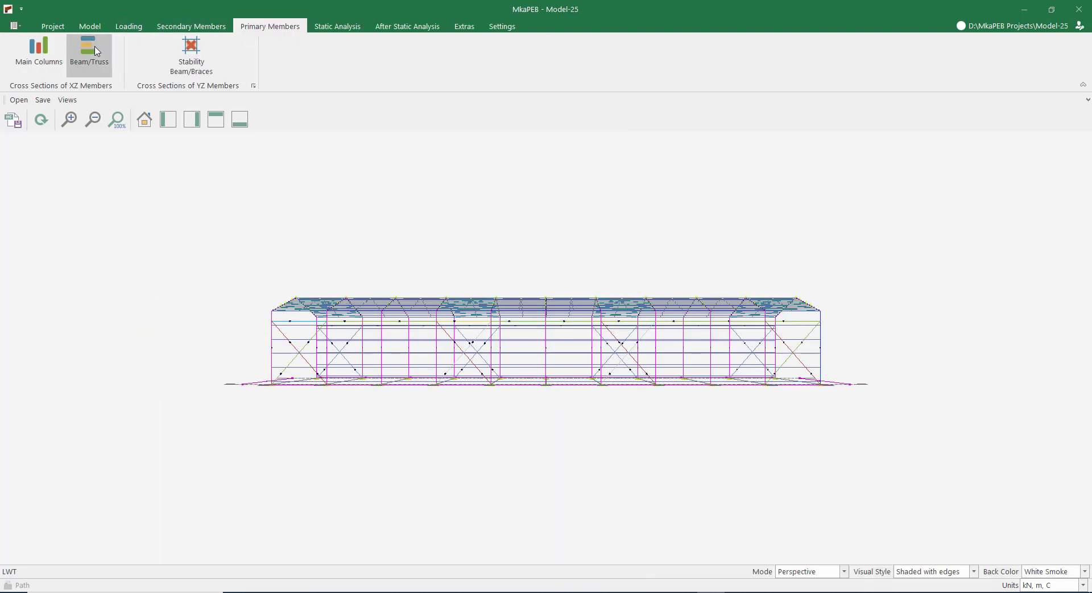
left_click(194, 62)
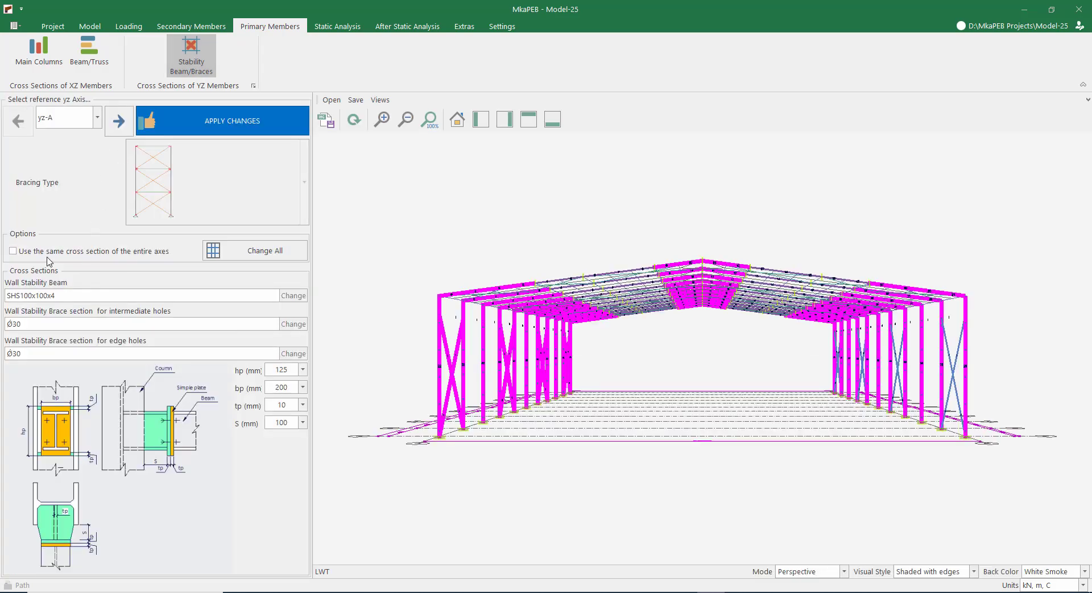
left_click(244, 256)
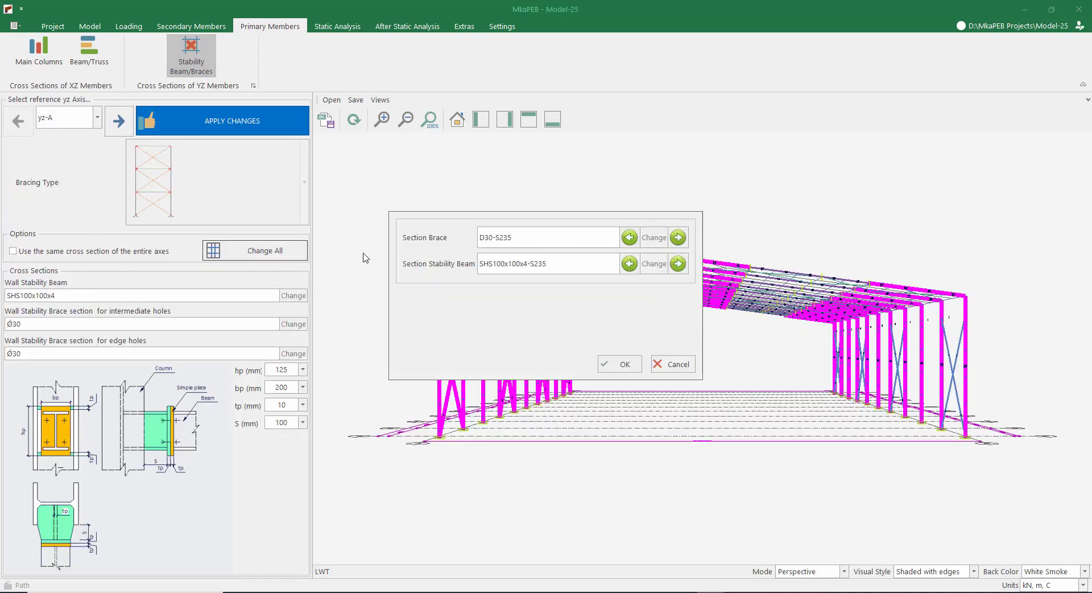
left_click(655, 237)
left_click(605, 317)
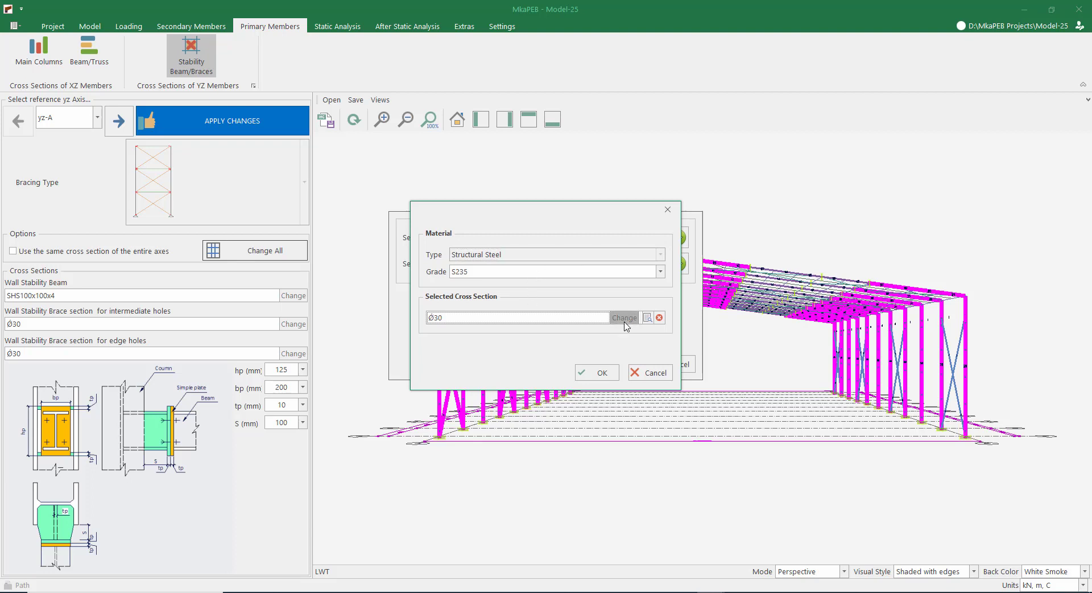
left_click(431, 142)
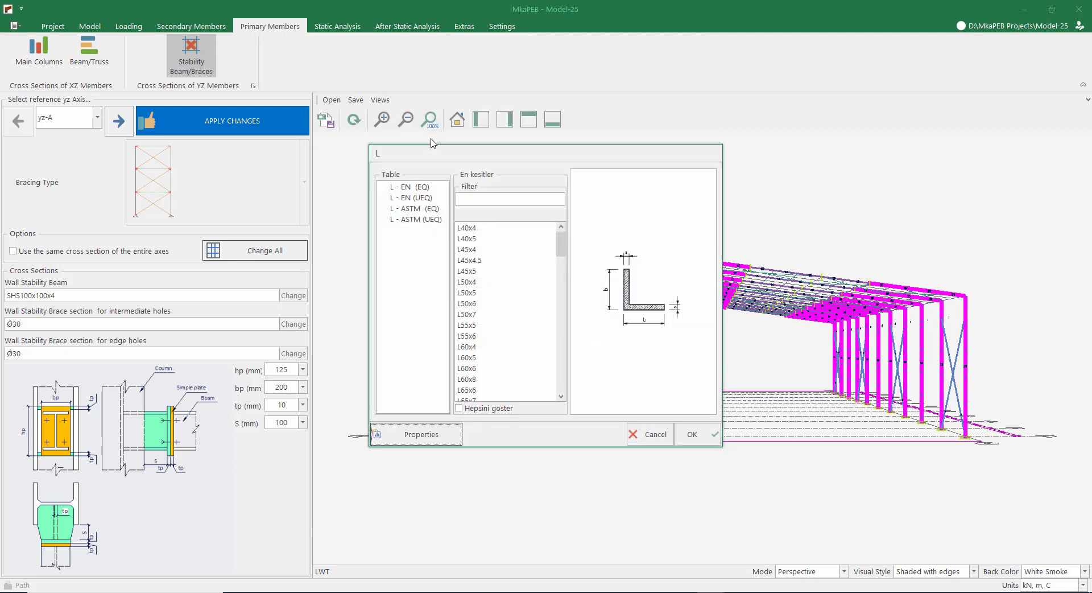
left_click(411, 188)
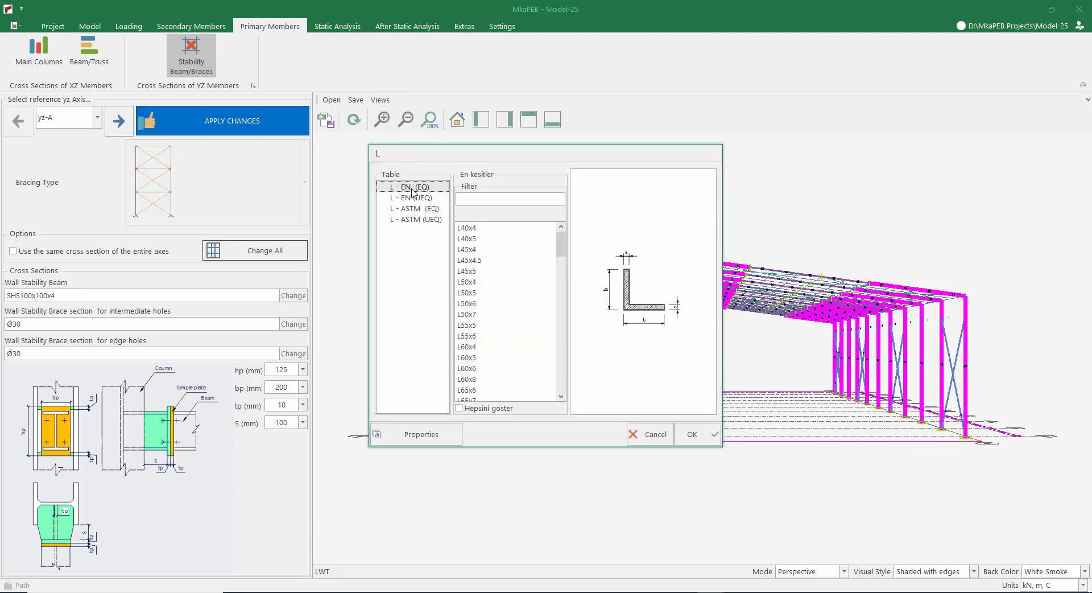
left_click(475, 370)
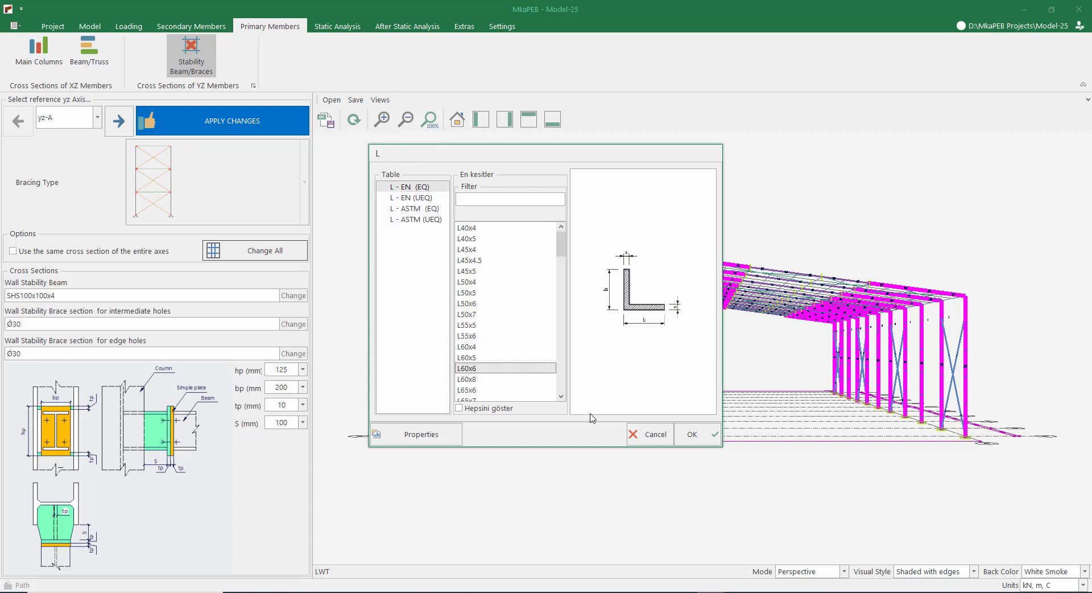
left_click(694, 436)
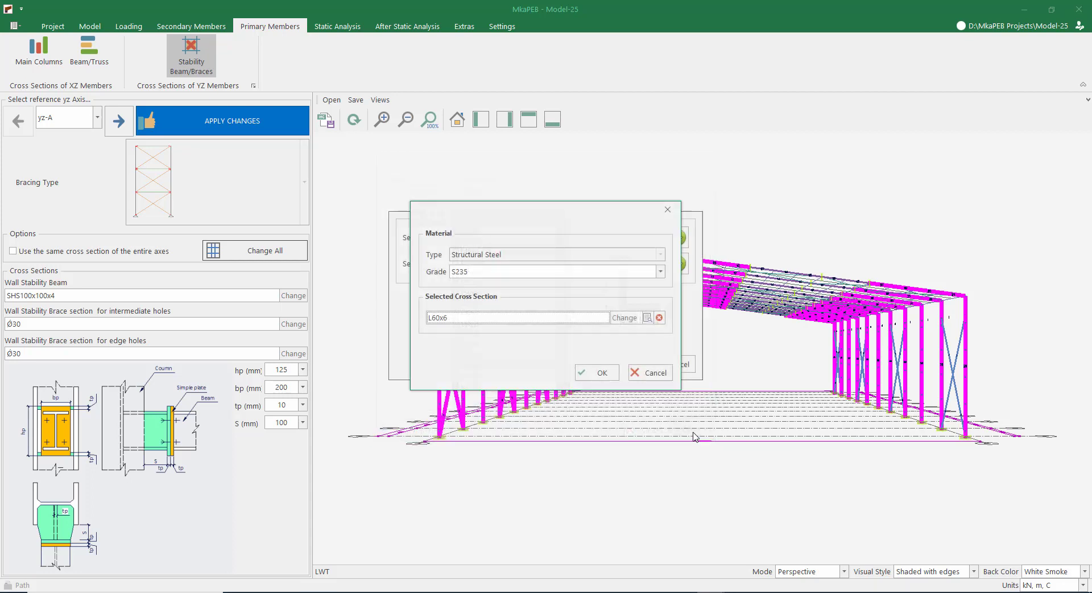
left_click(598, 374)
left_click(613, 366)
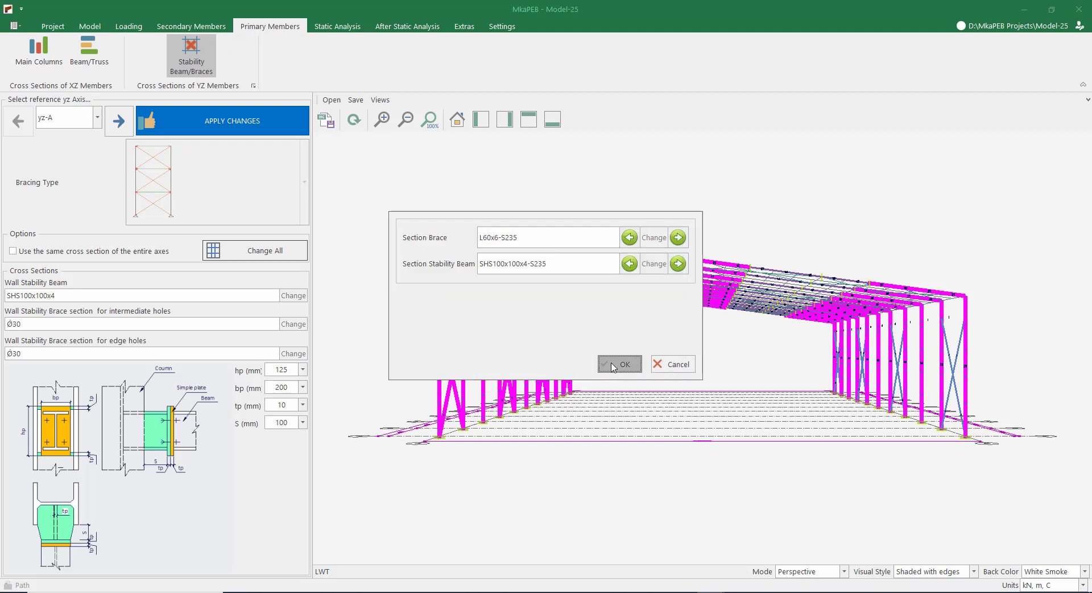
left_click(230, 120)
Step: Rerun the static analysis and examine the IS-800 tension ratios of the L60x6 braces on axis yz-A
left_click(344, 30)
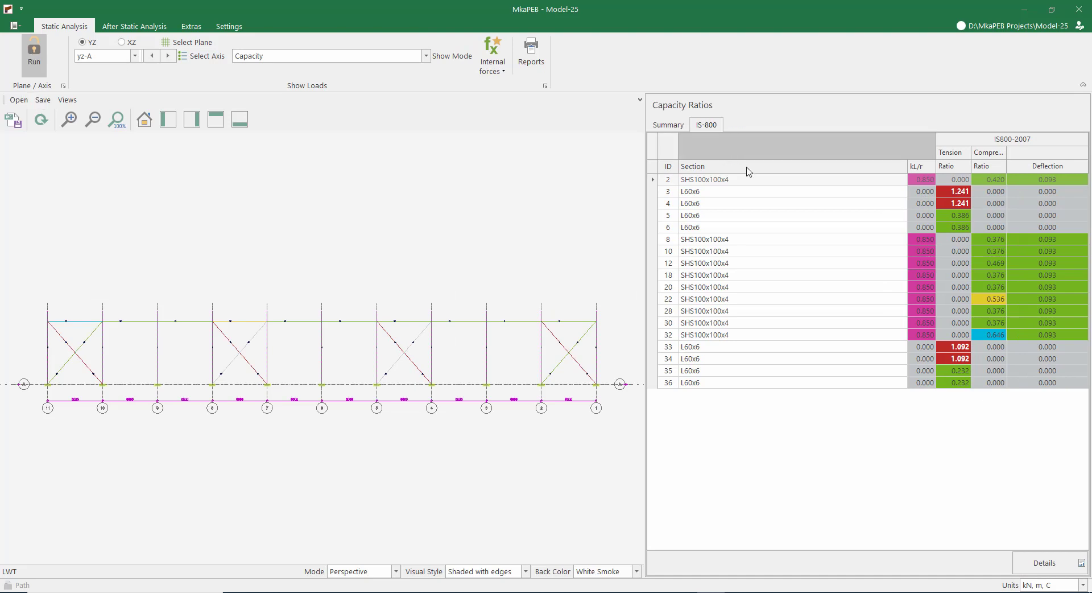
left_click(744, 216)
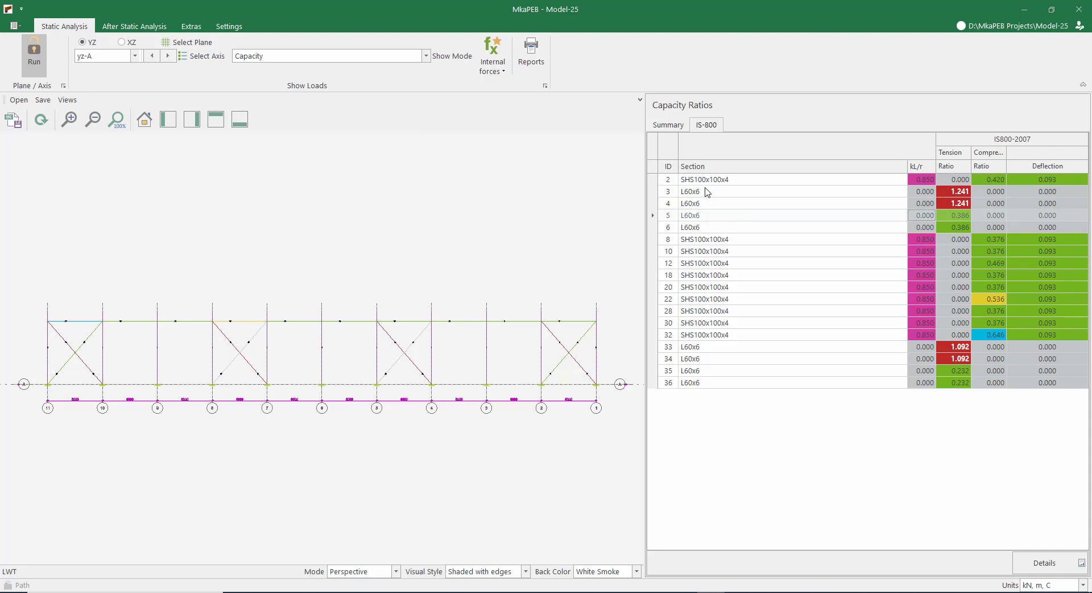
Step: Unlock the model and enable using the same cross section along entire axes for the YZ stability beams and braces
left_click(29, 56)
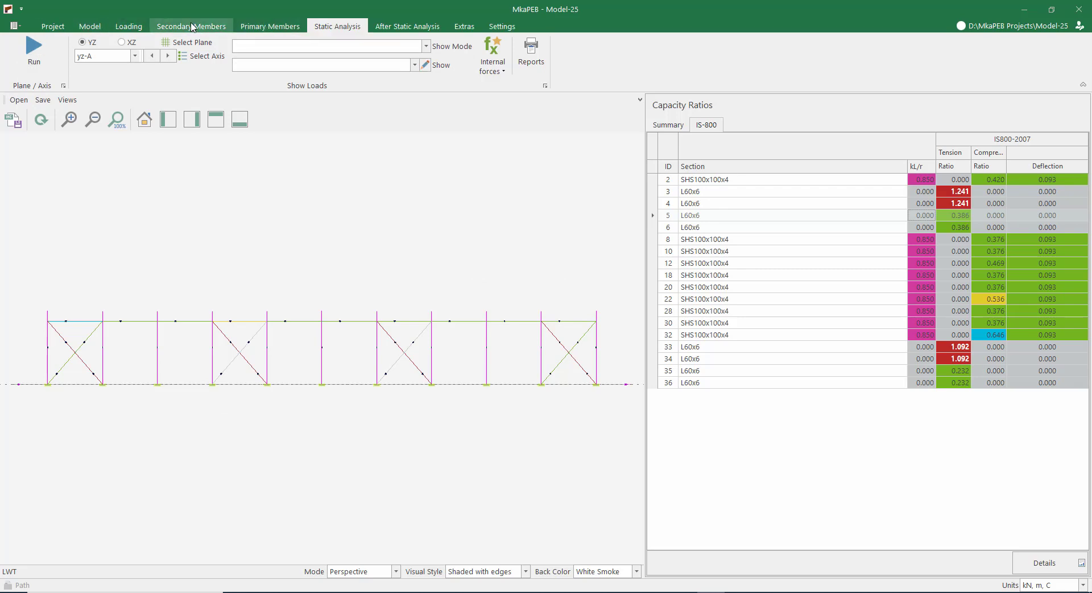
left_click(193, 27)
left_click(268, 26)
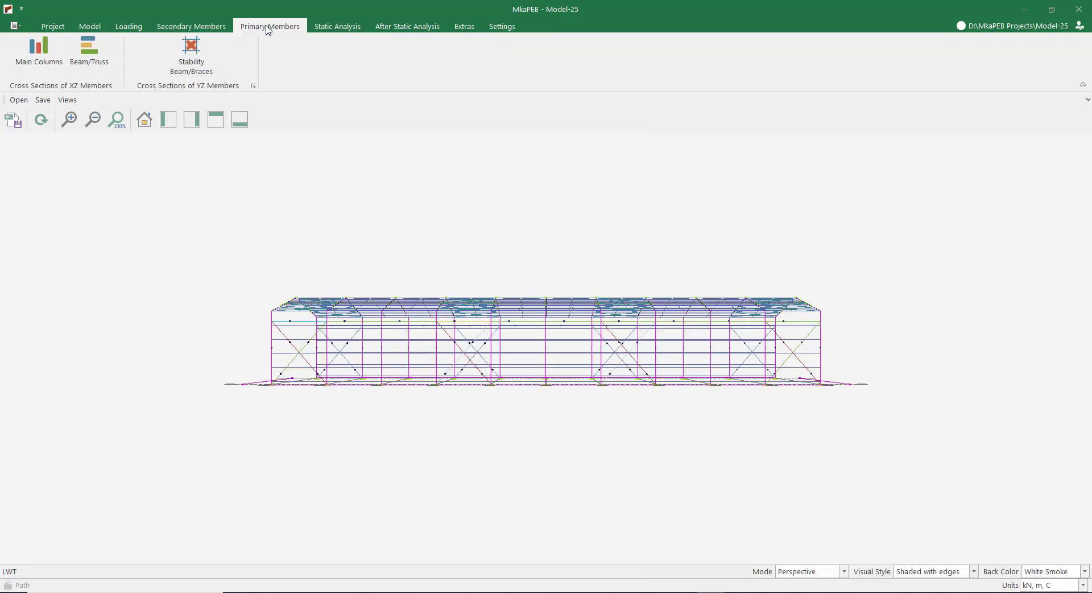
left_click(203, 65)
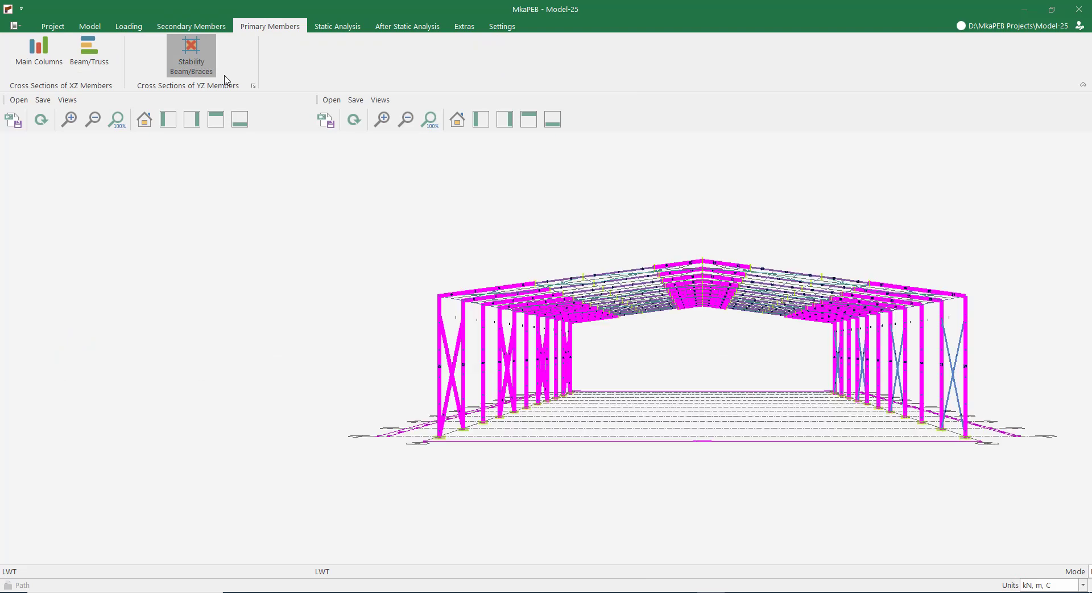
left_click(13, 251)
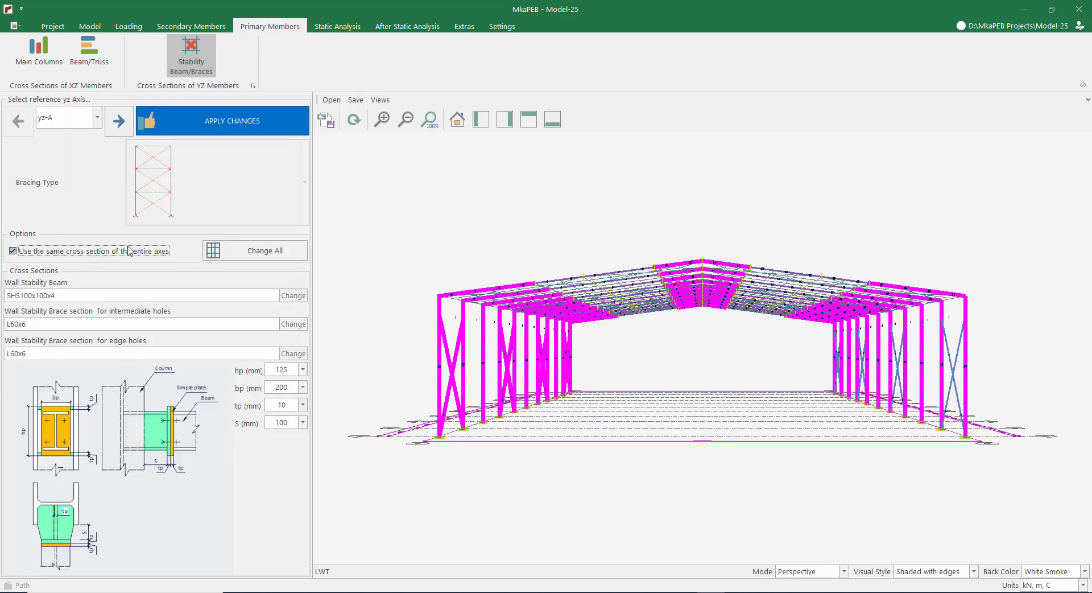
Step: Change the section of all YZ wall braces to the equal angle L80x8 and apply the changes
left_click(258, 252)
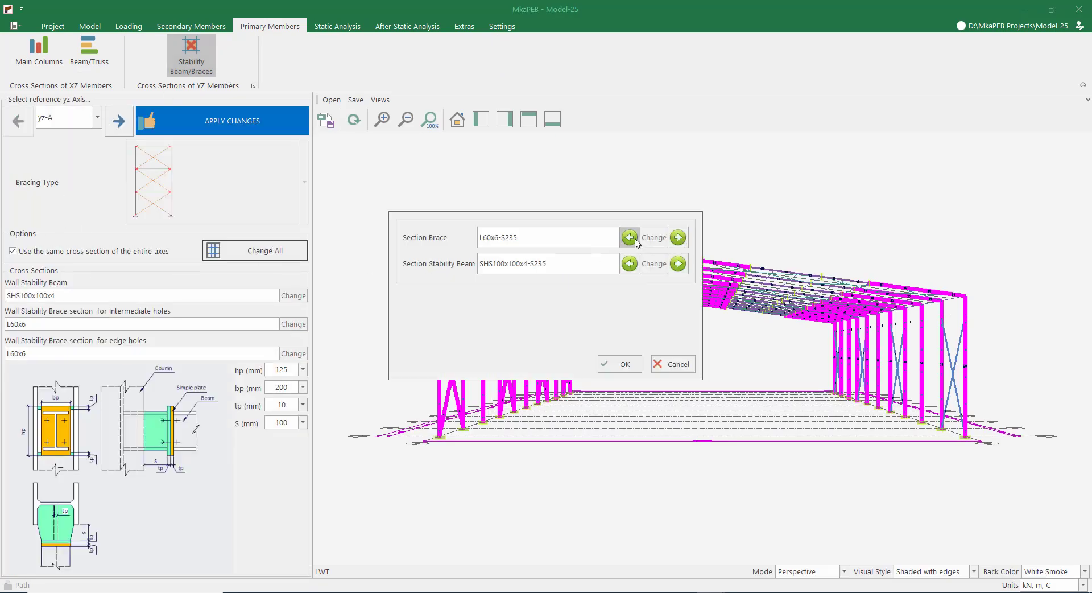
left_click(651, 239)
left_click(630, 319)
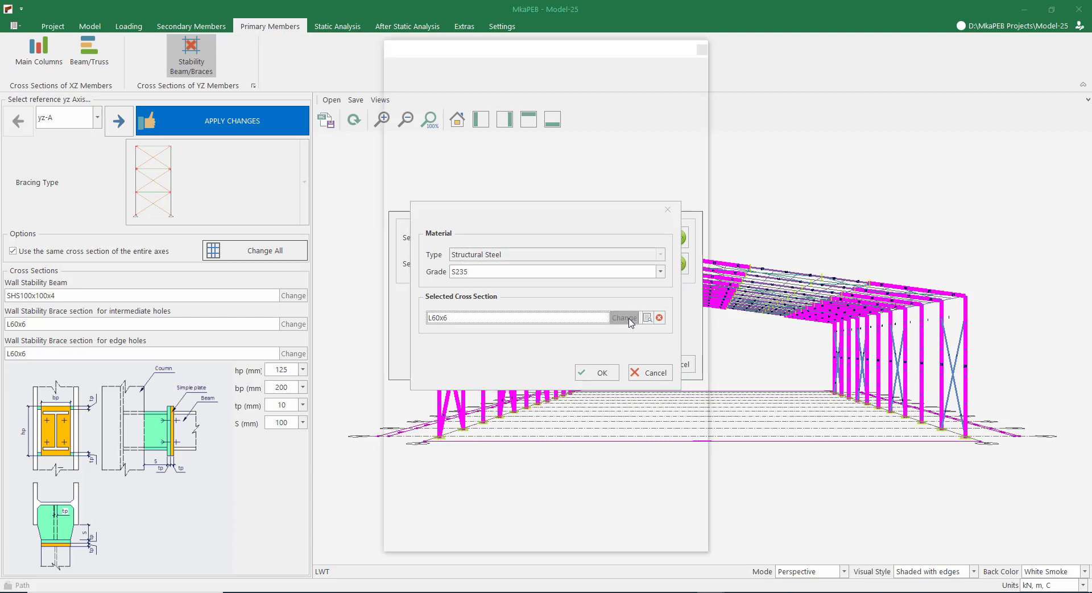
left_click(427, 142)
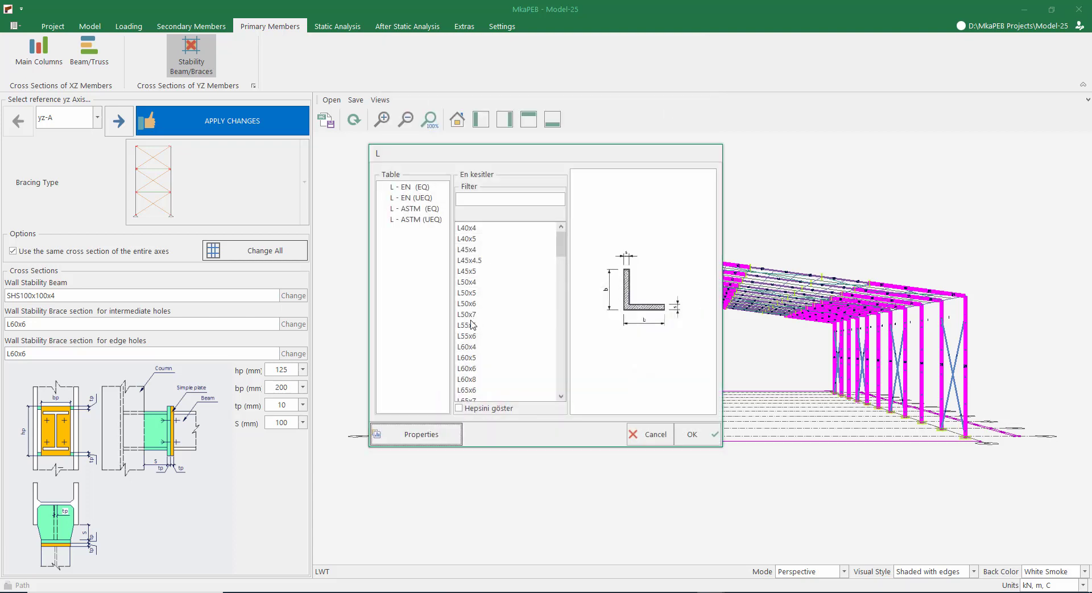
scroll(483, 370, "down", 2)
scroll(479, 398, "down", 1)
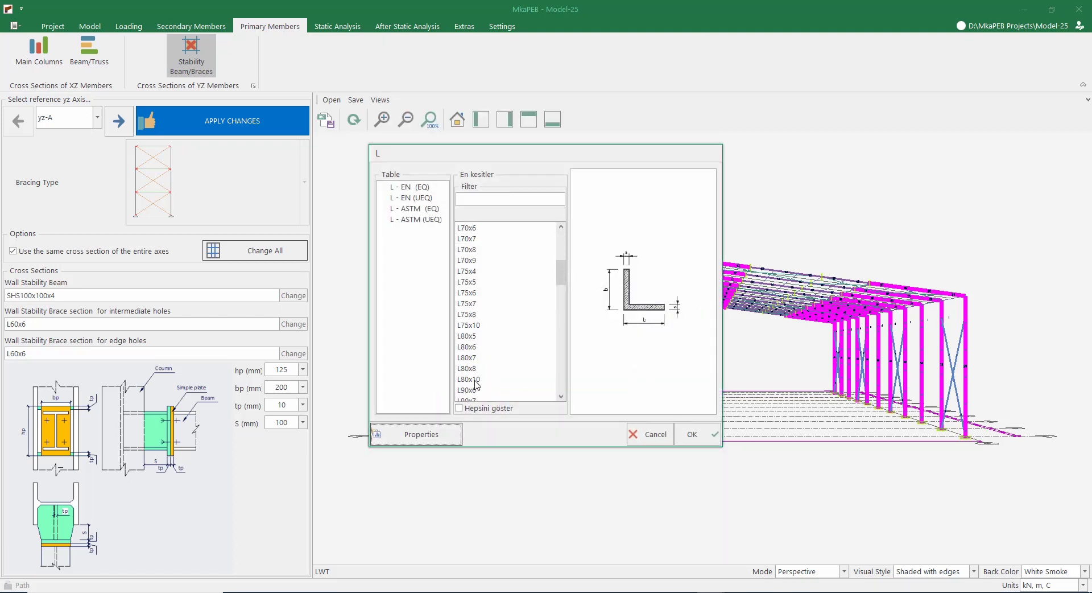
left_click(475, 370)
left_click(691, 434)
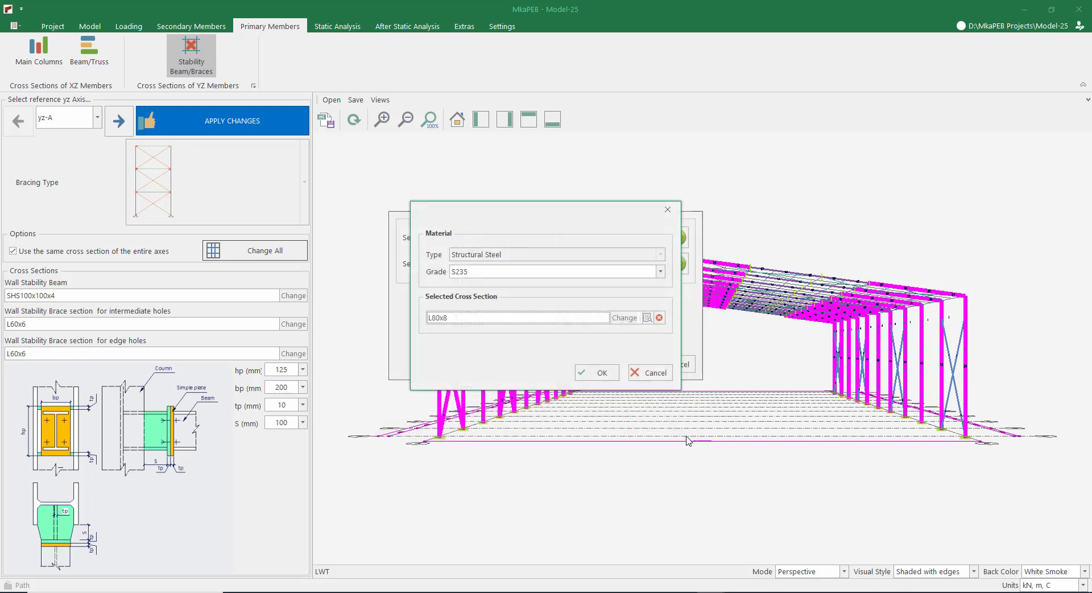
left_click(601, 373)
left_click(604, 361)
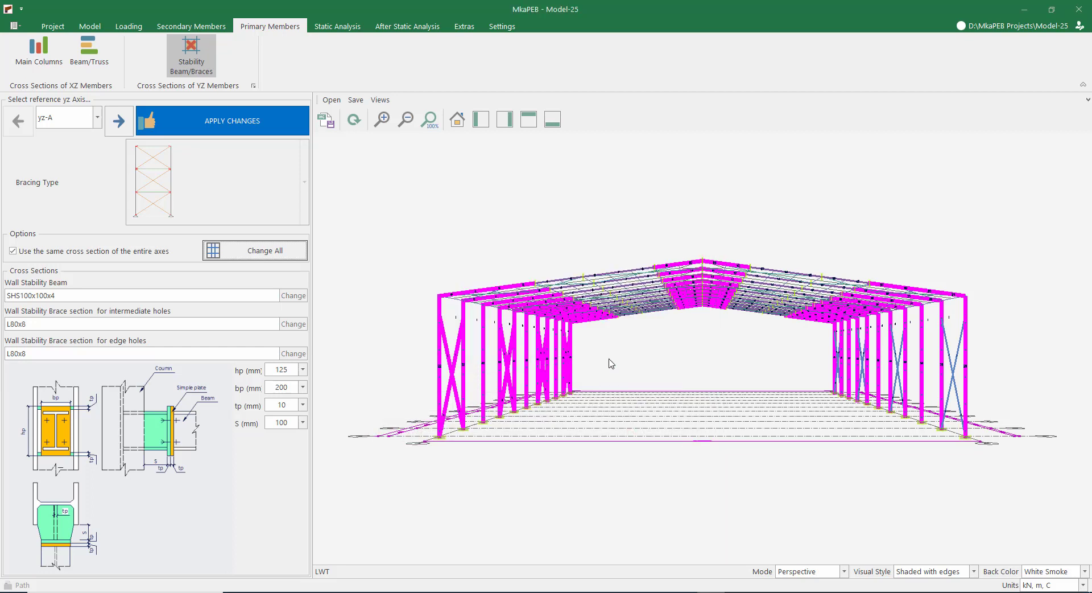
left_click(272, 115)
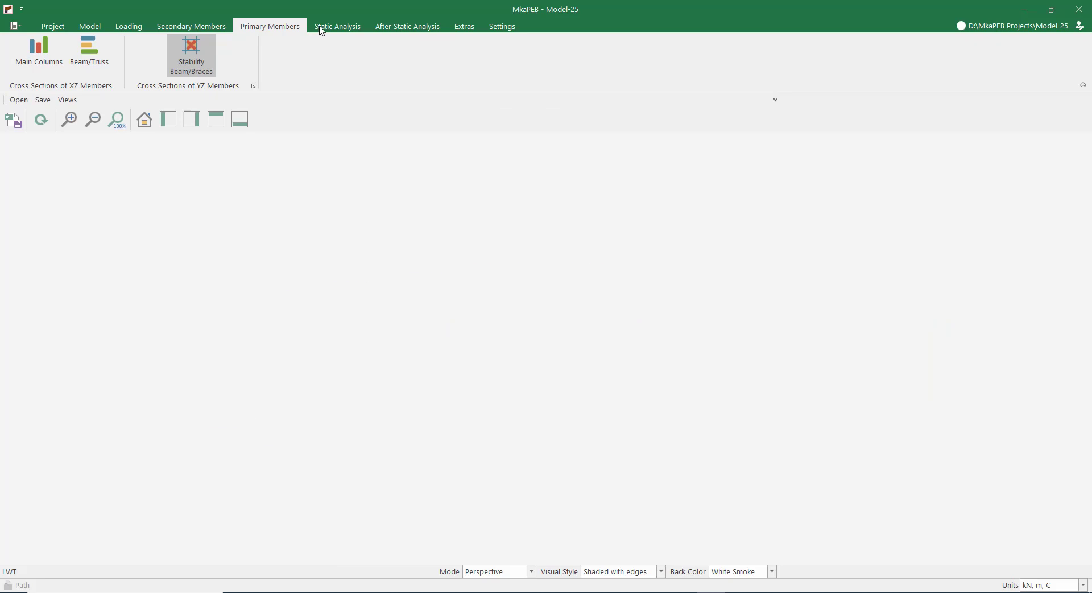
Step: Rerun the static analysis and check the IS-800 tension ratios of the L80x8 braces on axis yz-A
left_click(322, 28)
left_click(35, 53)
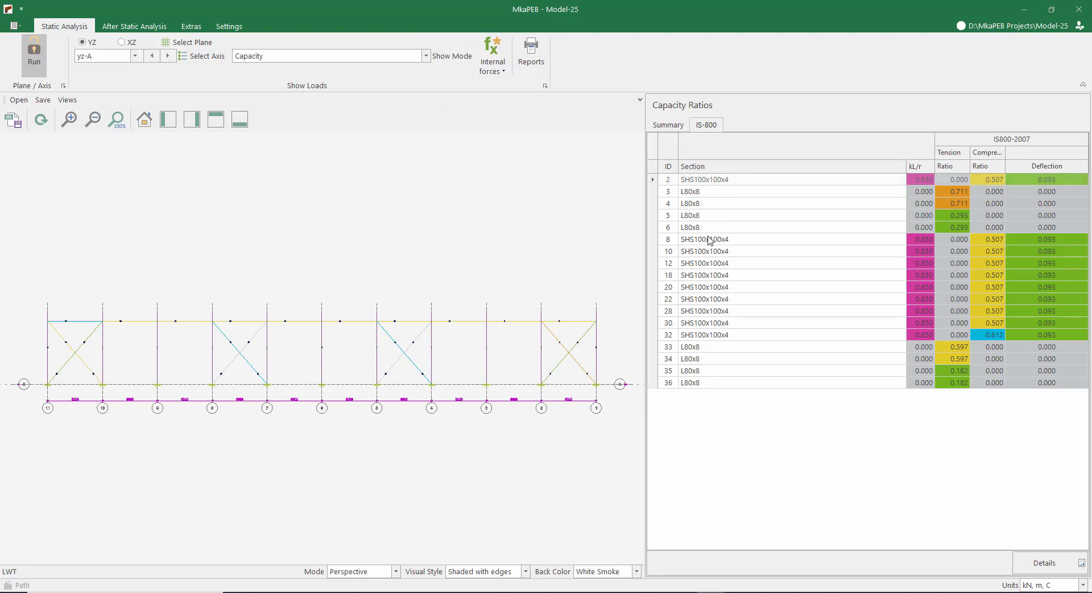
left_click(709, 216)
left_click(713, 204)
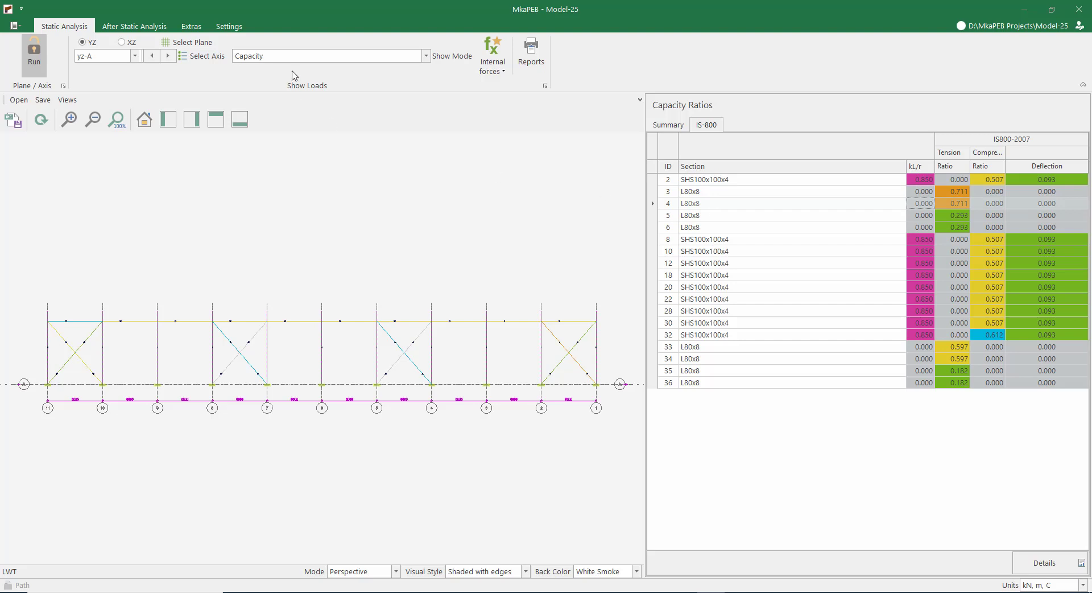
Step: Switch to the XZ plane and examine the IS-800 capacity ratios of the frame on axis xz-2
left_click(126, 43)
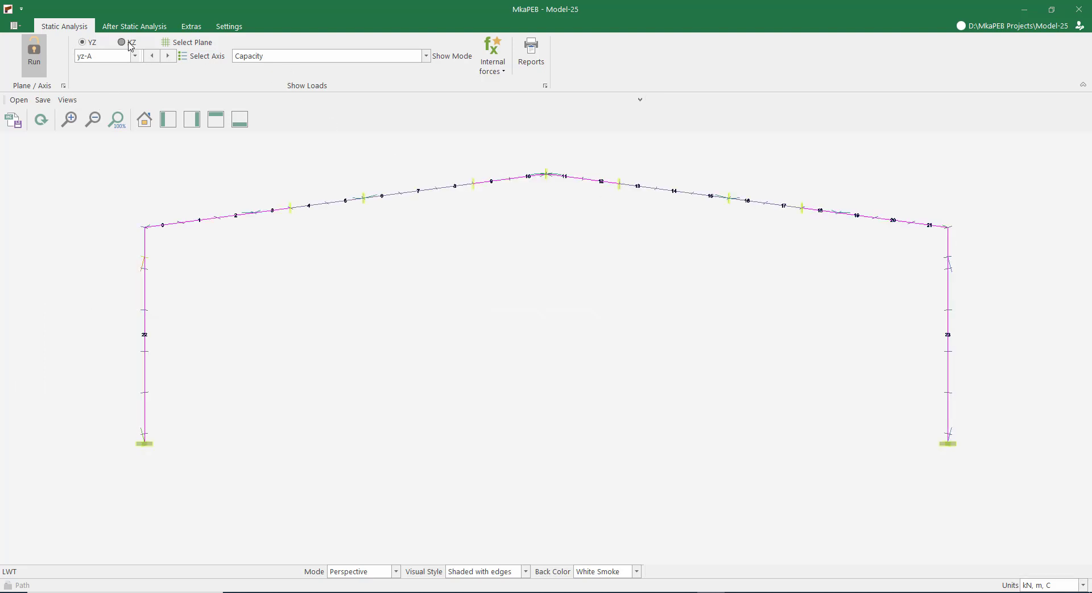
left_click(126, 43)
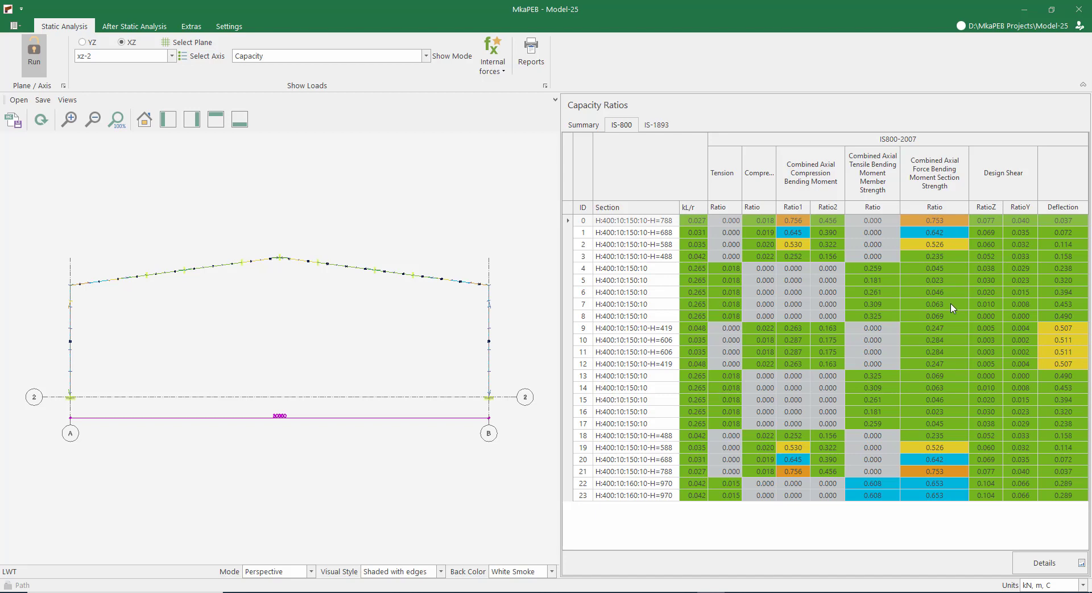
Step: Unlock the model and set the structural steel design code to AISC 360-16: LRFD
left_click(25, 65)
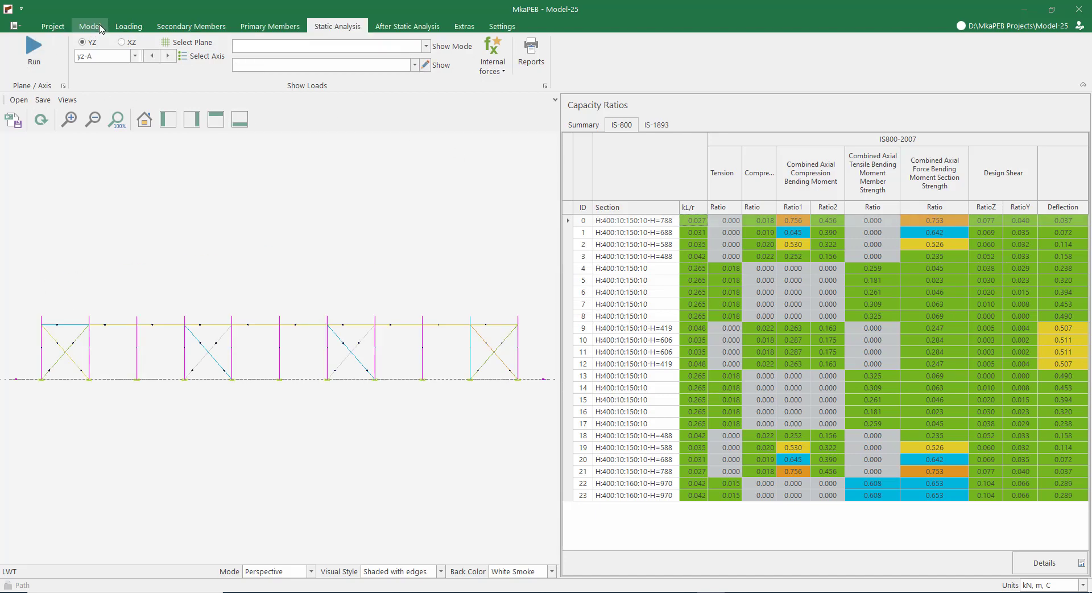
left_click(178, 27)
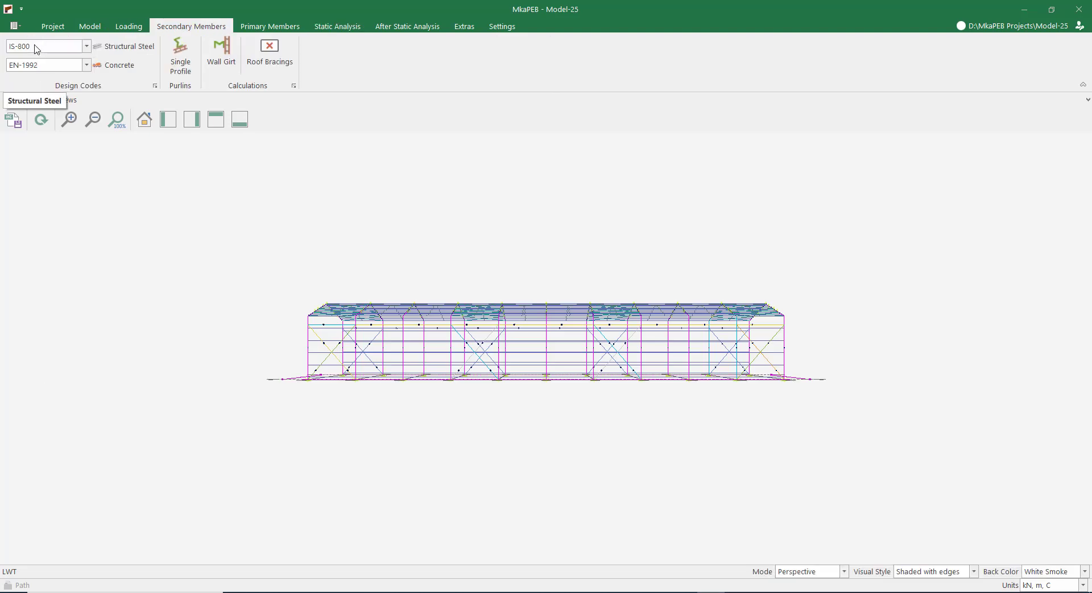
left_click(35, 48)
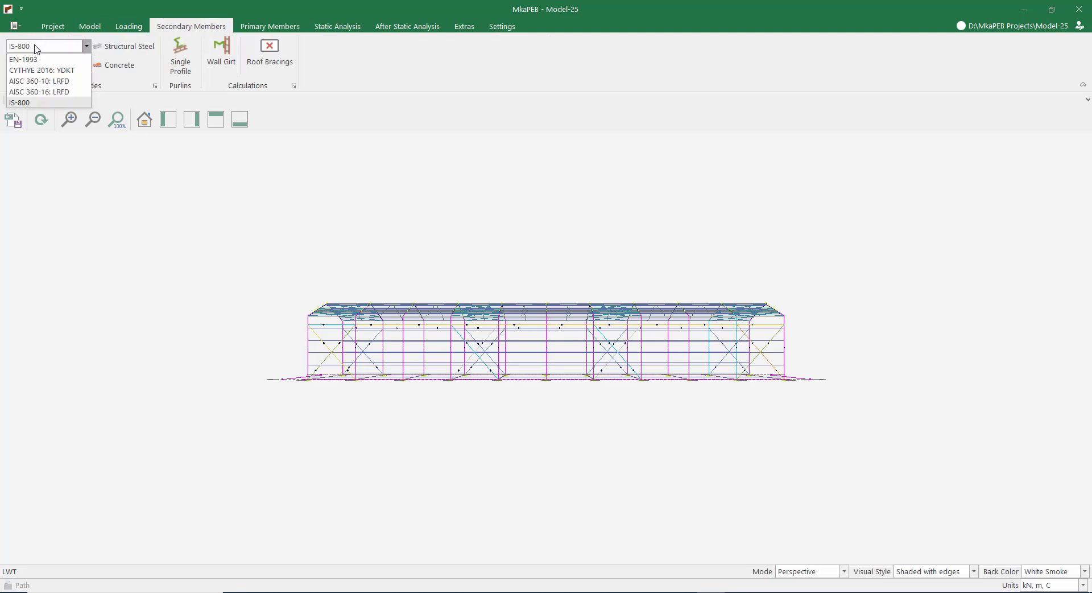
left_click(60, 92)
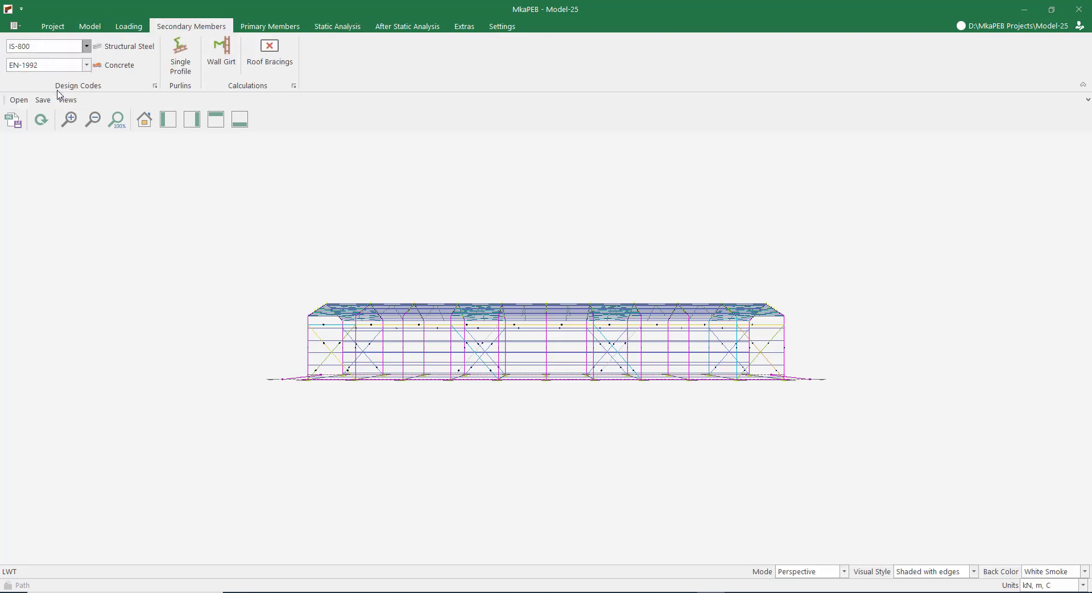
Step: Rerun the static analysis and review the AISC 360-16: LRFD and summary capacity ratios on axis yz-A
left_click(338, 27)
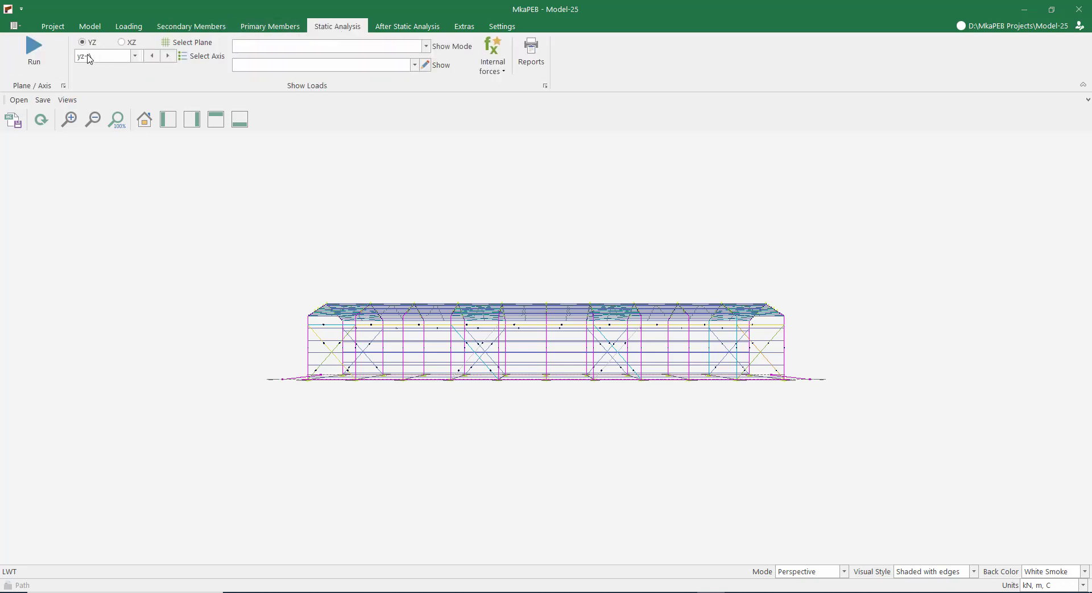
left_click(34, 57)
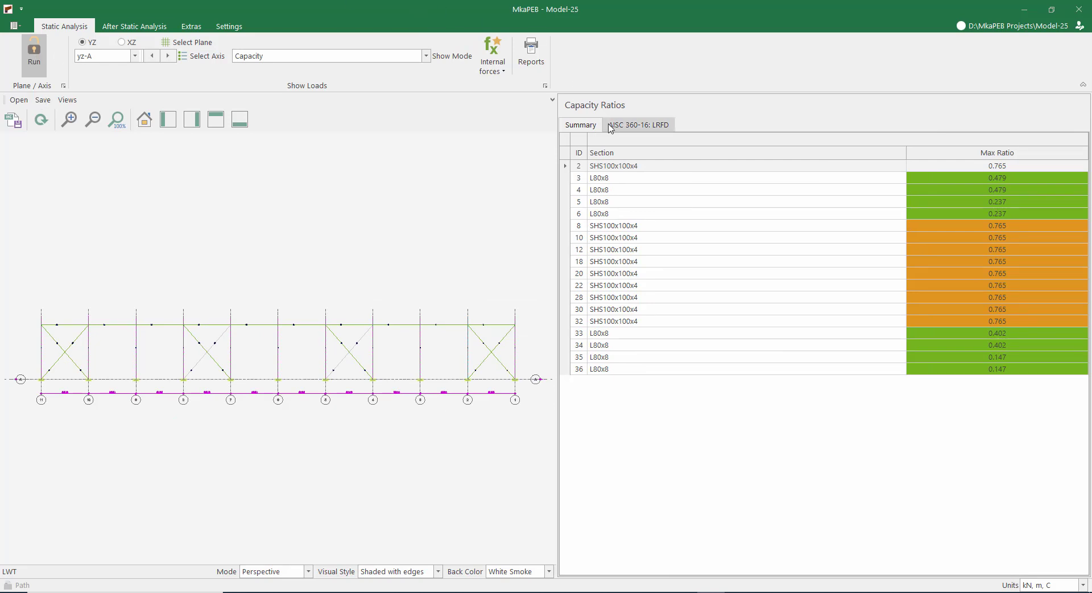
left_click(631, 126)
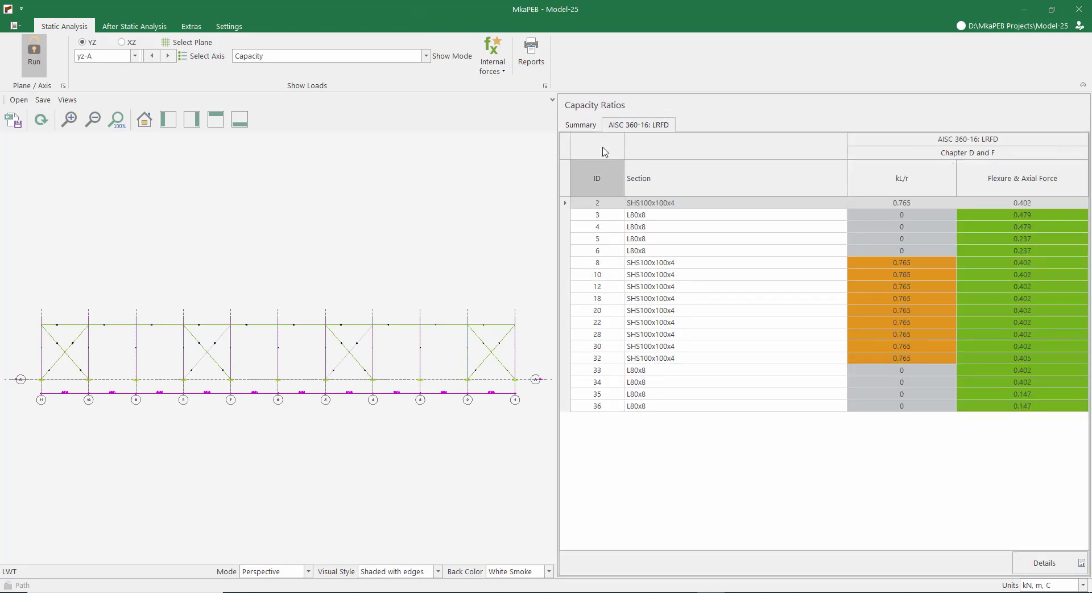
left_click(592, 126)
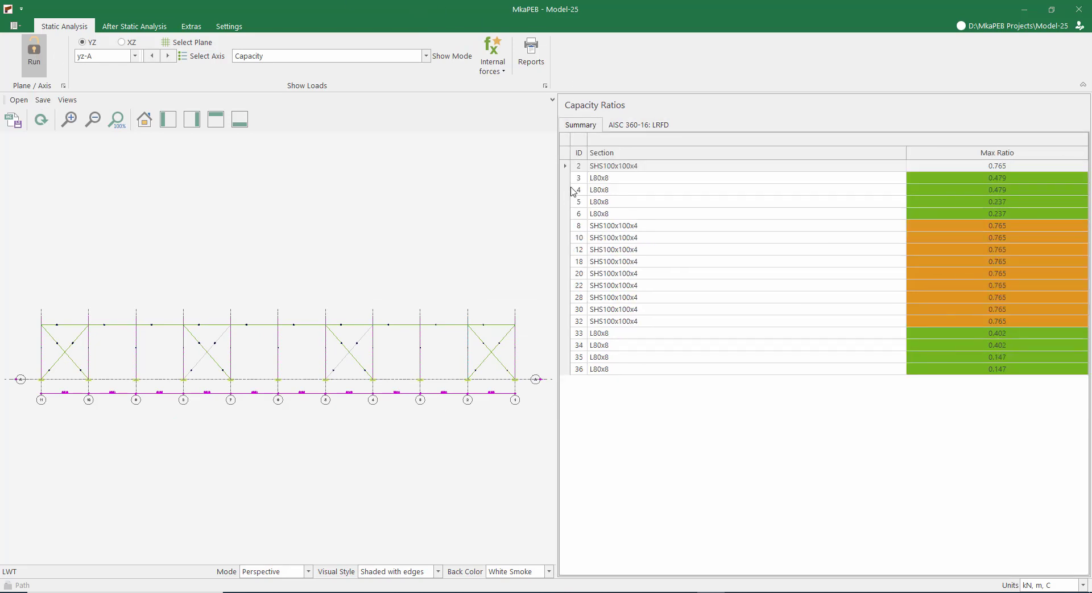
Step: Compare the AISC 360-16: LRFD capacity ratios on axes yz-A and xz-2, and check the IS-1893 slenderness ratios of the xz-2 frame
left_click_drag(557, 199, 698, 199)
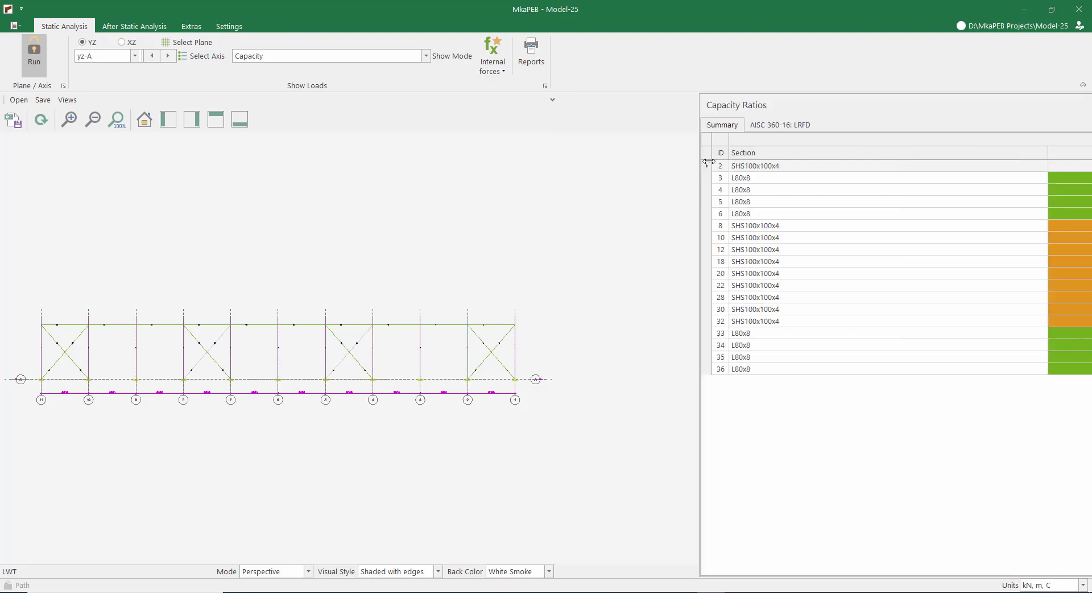
left_click(771, 128)
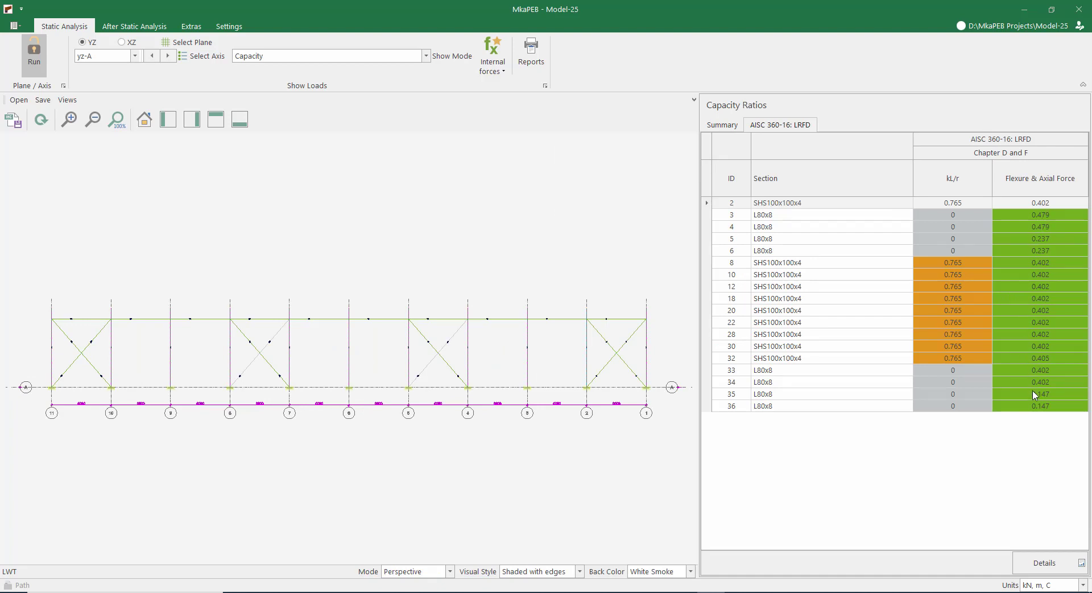
left_click(120, 43)
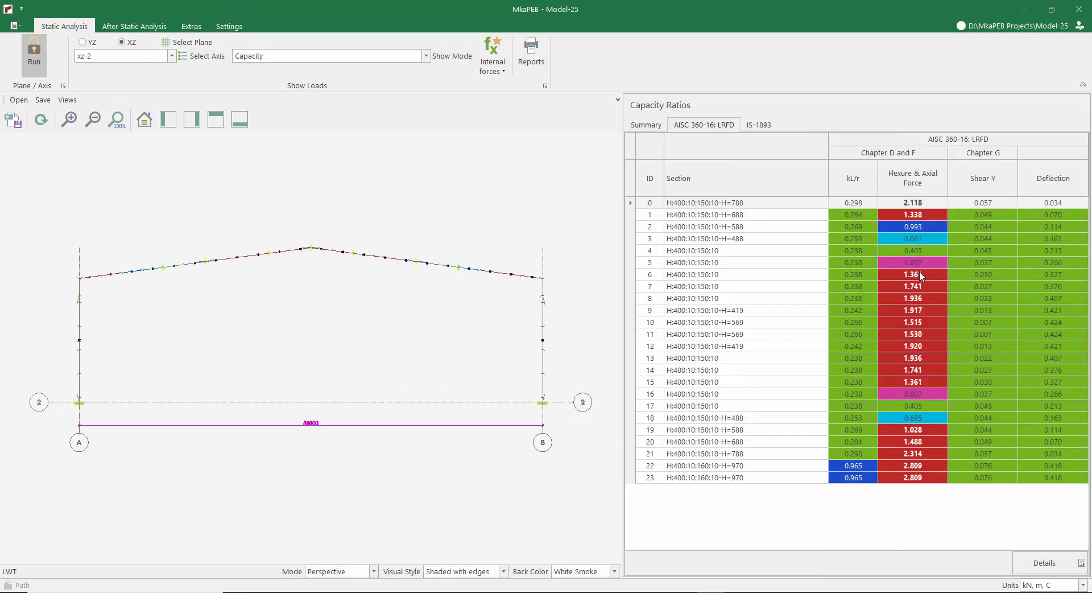
left_click(924, 218)
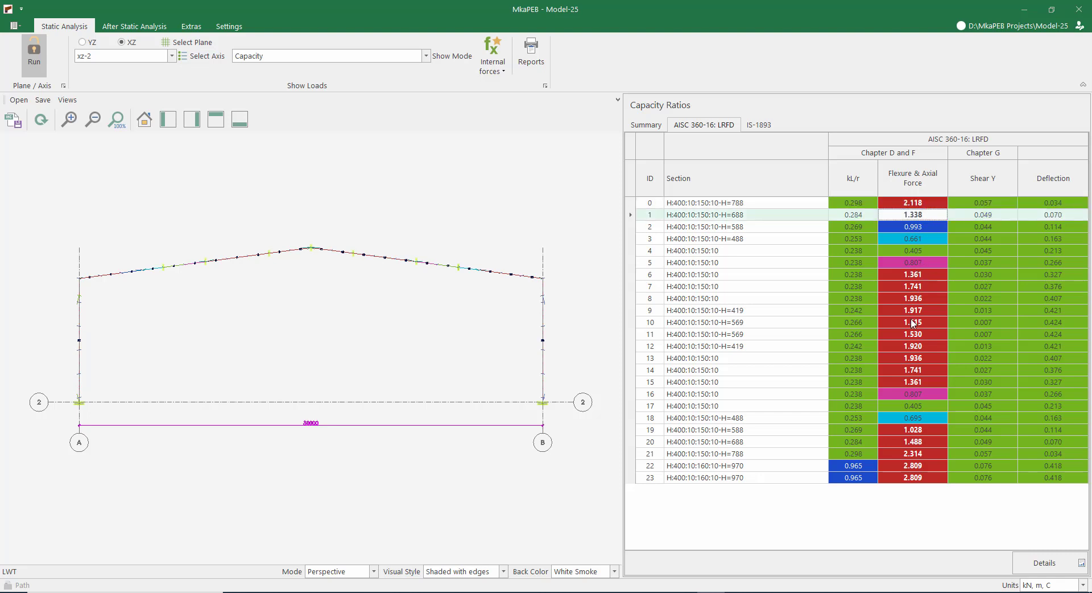
left_click(916, 454)
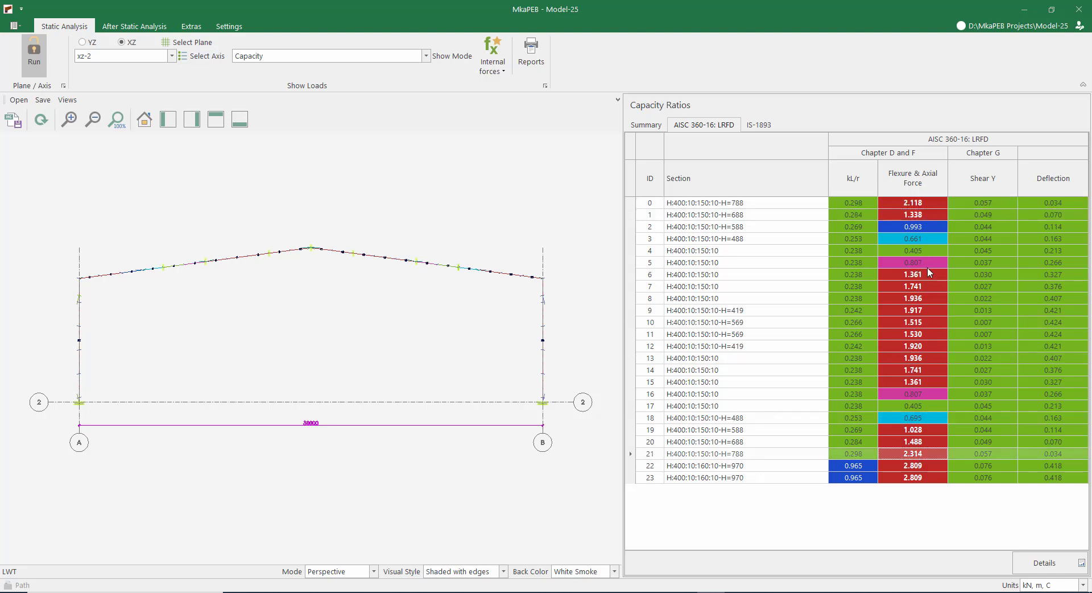
left_click(763, 126)
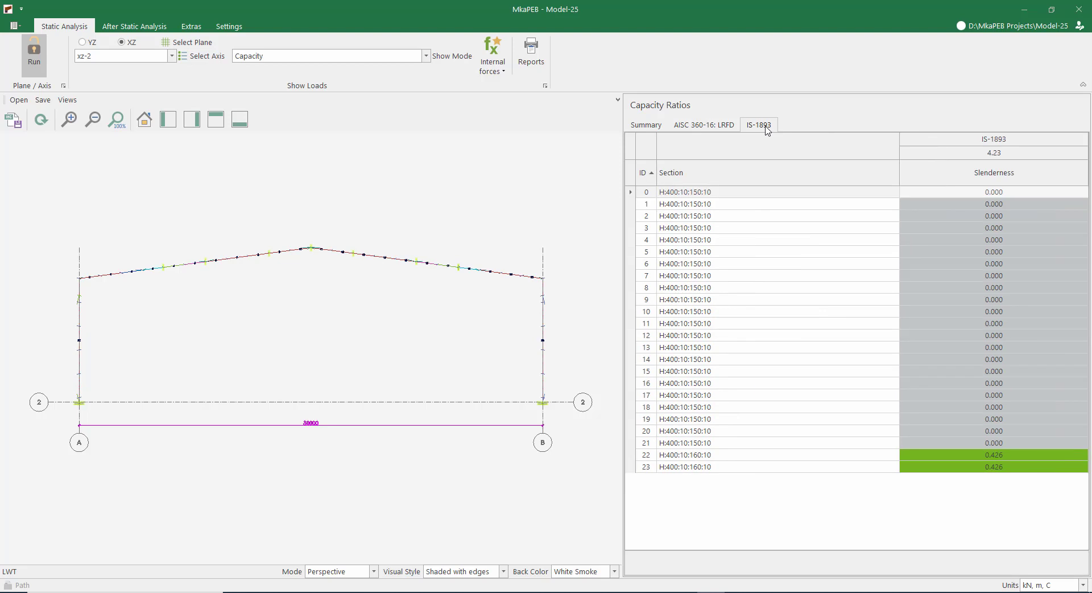
left_click(709, 126)
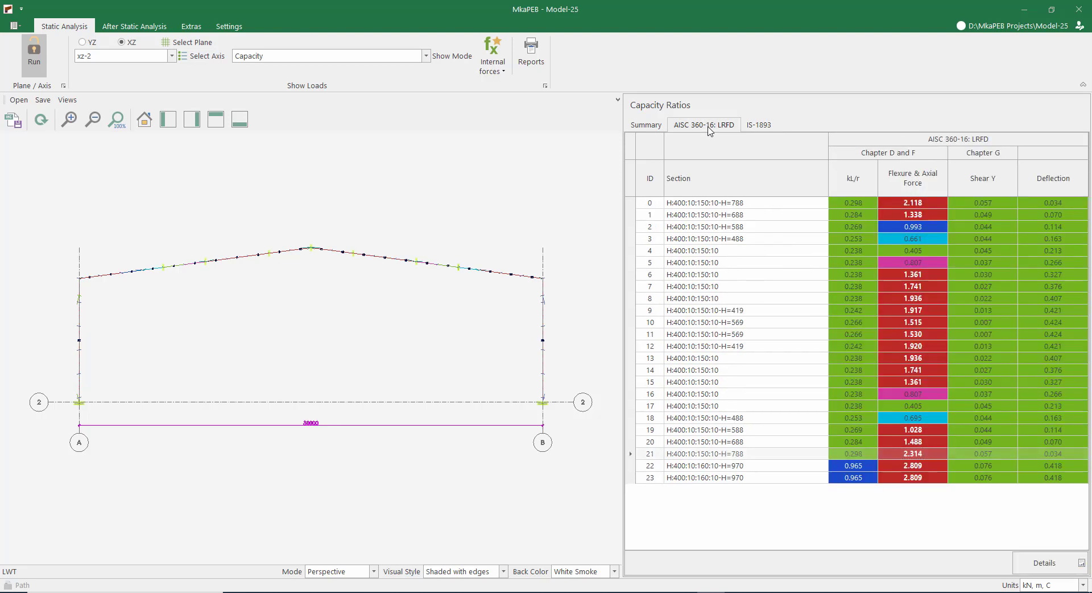
Step: Unlock the model and select the tapered roof truss spanning 0 to 30000 for beam lateral supports
left_click(34, 54)
left_click(89, 27)
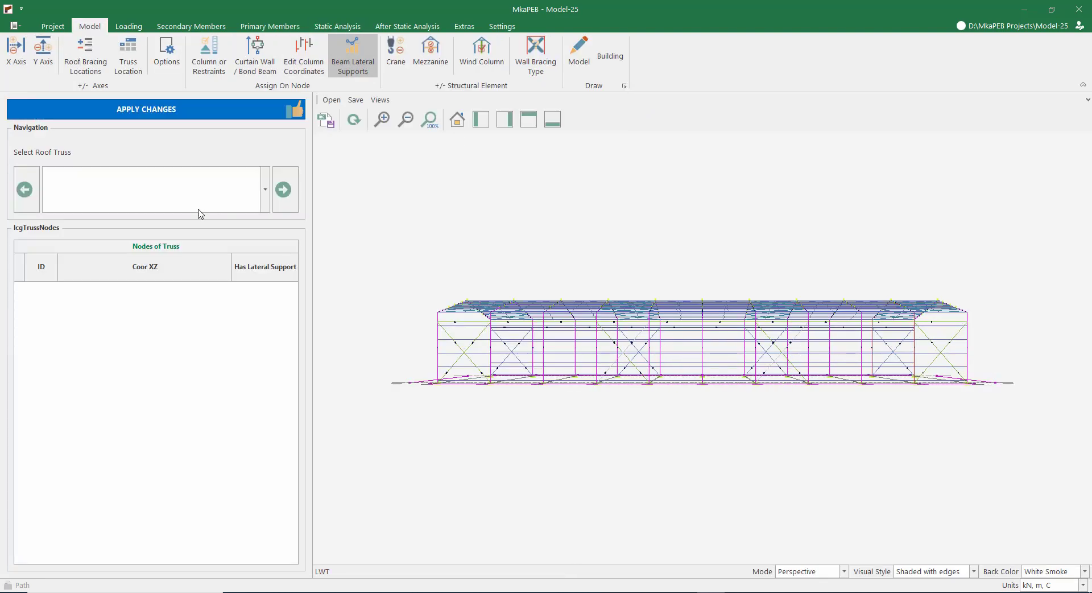
left_click(122, 203)
left_click(113, 238)
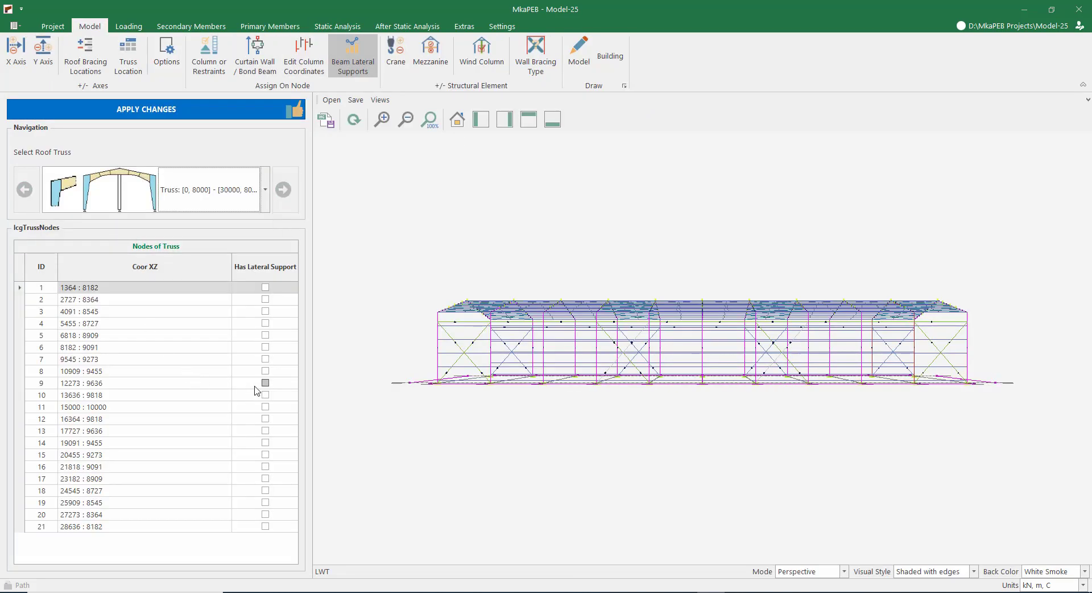
Step: Assign lateral supports to the even-numbered nodes 2 to 20 of the roof truss and apply the changes
left_click(265, 394)
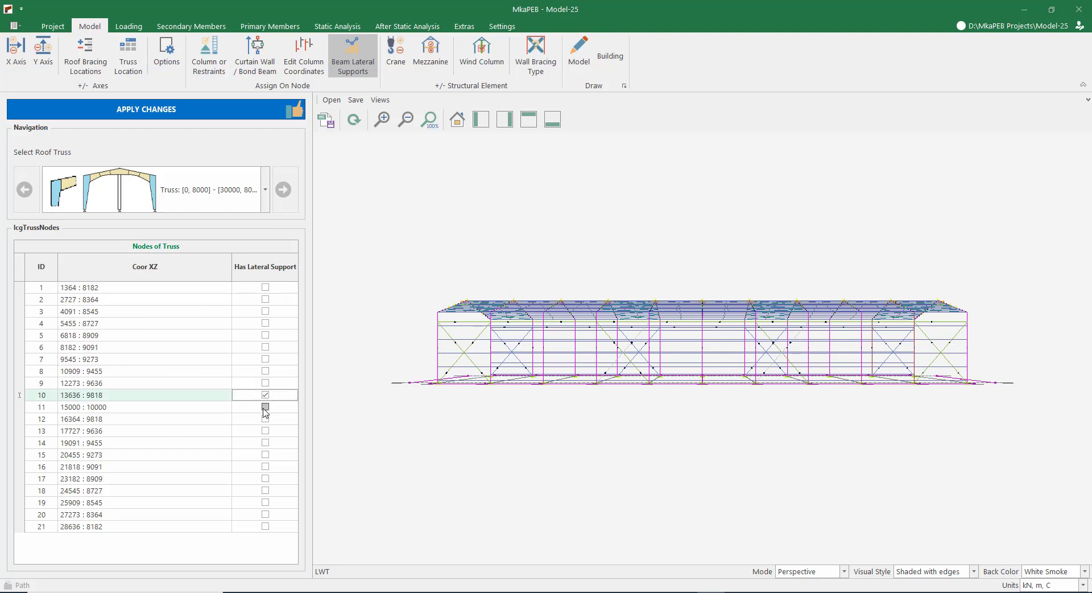
left_click(266, 419)
left_click(265, 370)
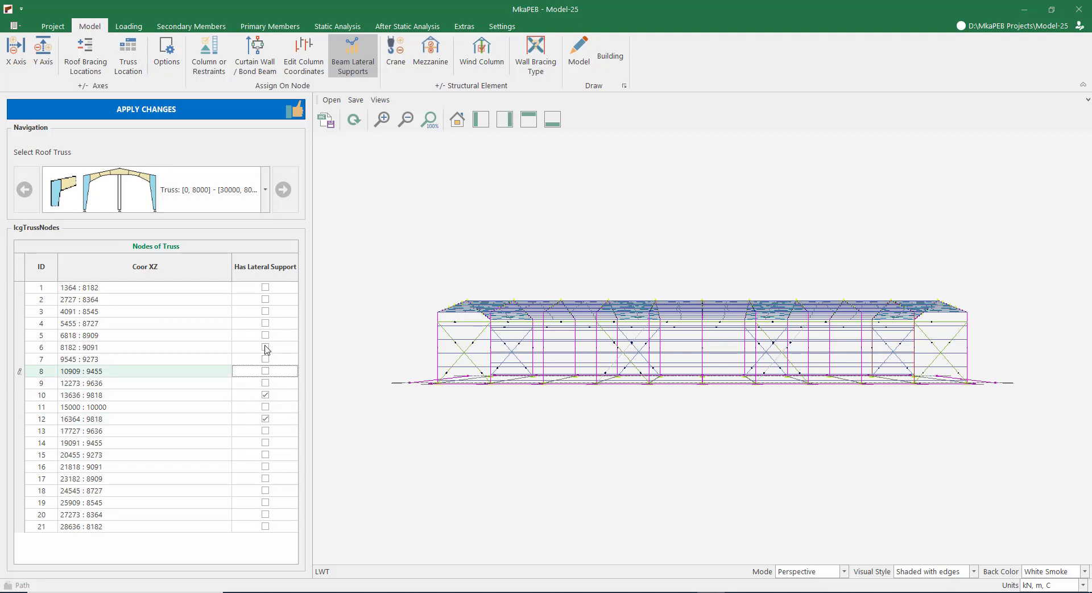
left_click(265, 347)
left_click(265, 324)
left_click(265, 299)
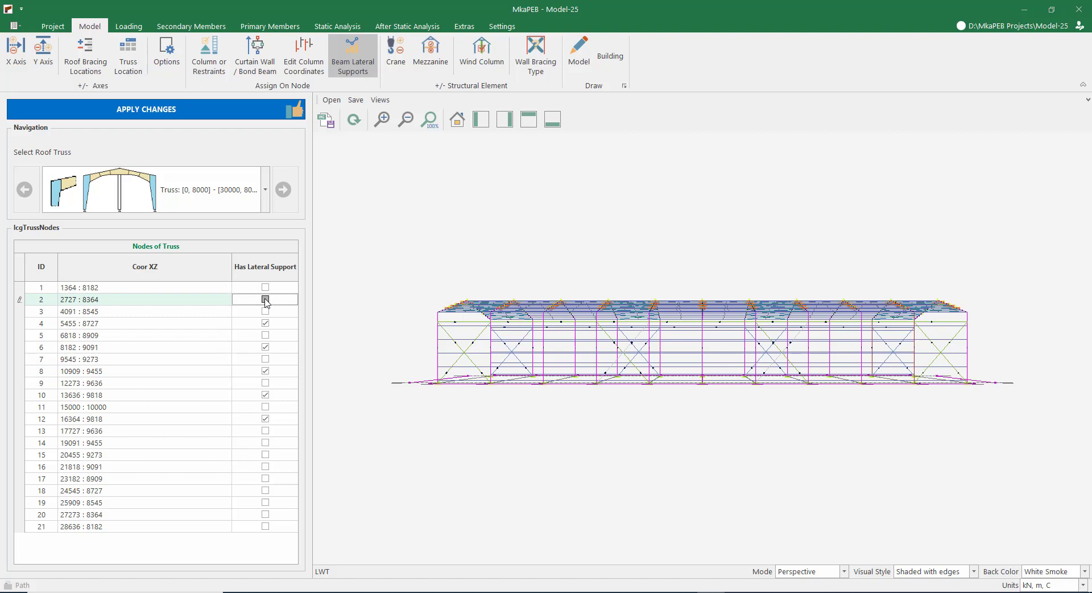
left_click(265, 442)
left_click(265, 466)
left_click(265, 491)
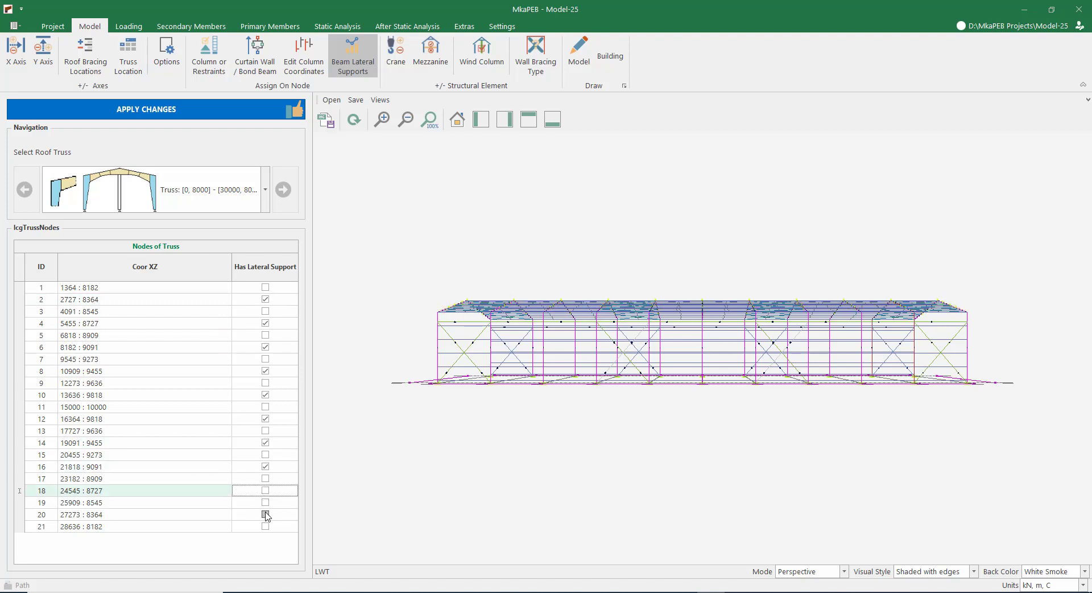
left_click(266, 514)
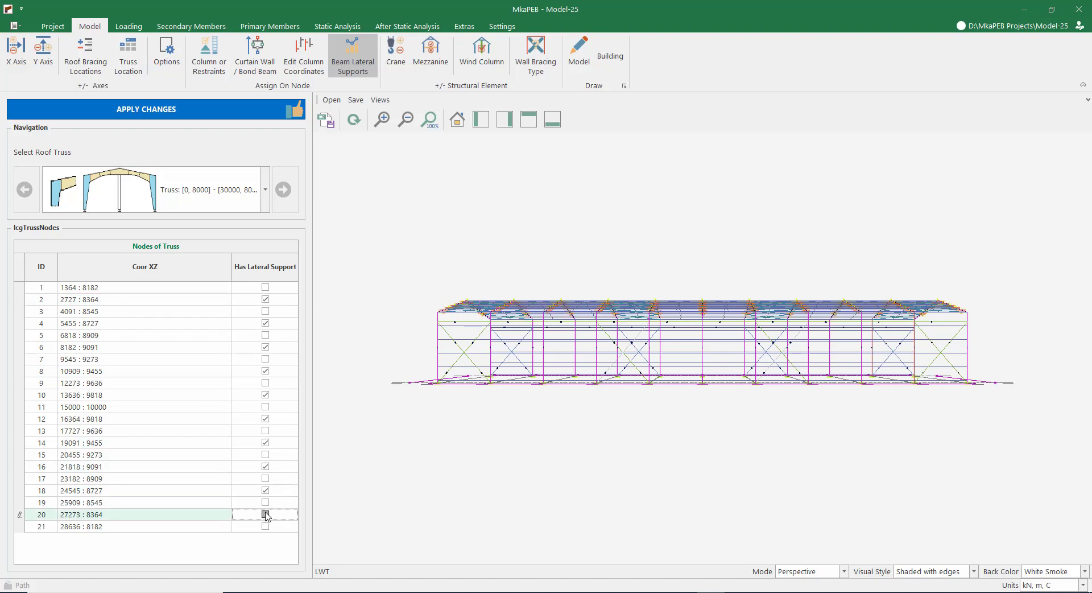
left_click(219, 115)
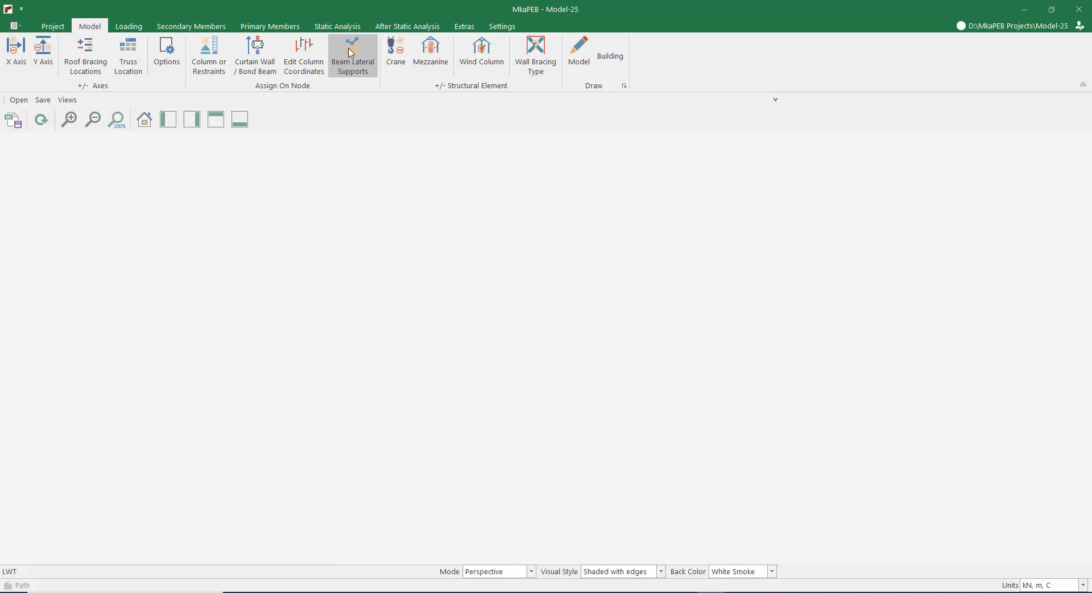
Step: Rerun the static analysis and check the AISC 360-16: LRFD ratios of the frame members on axis xz-2, including column 23
left_click(352, 26)
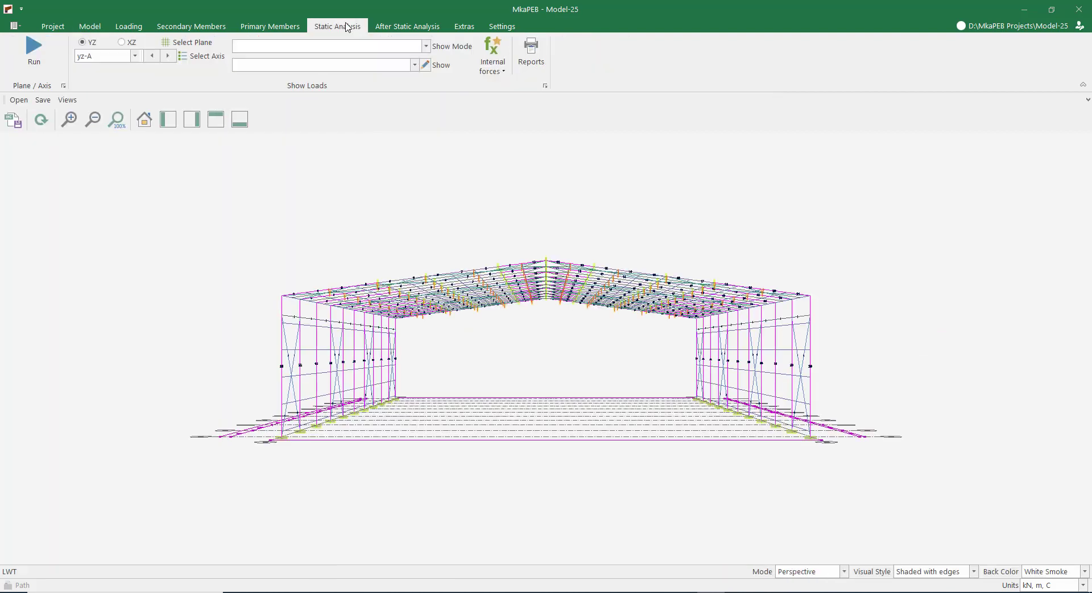
left_click(41, 59)
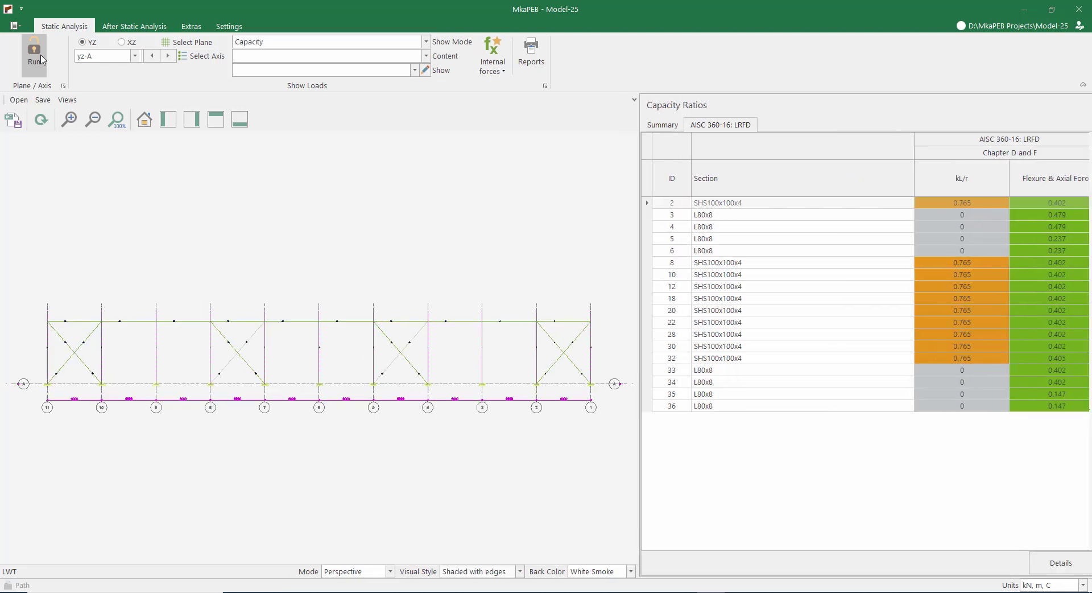
left_click(127, 44)
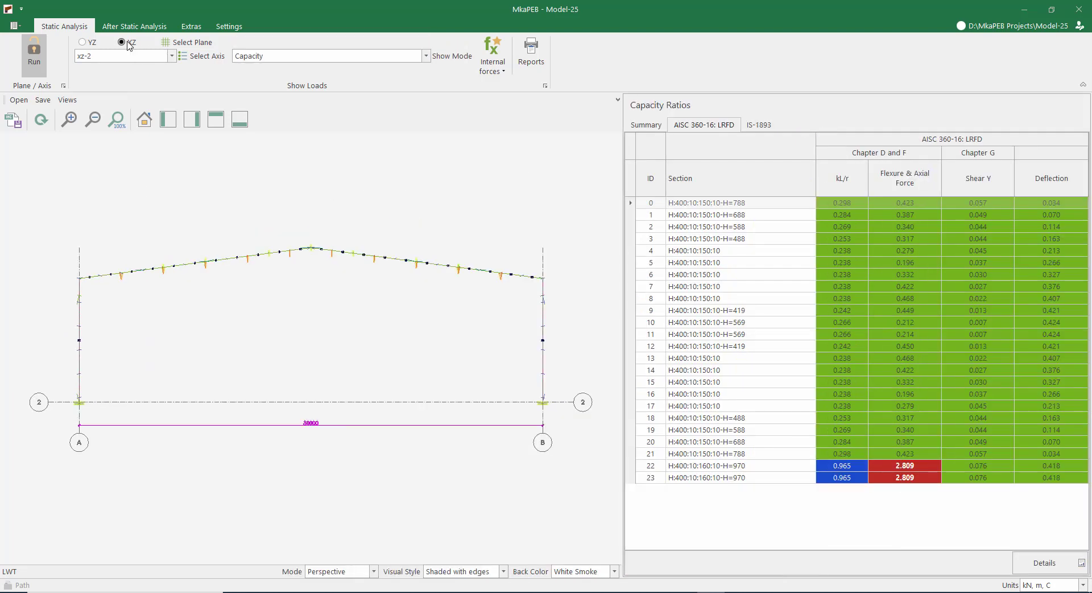
left_click(762, 477)
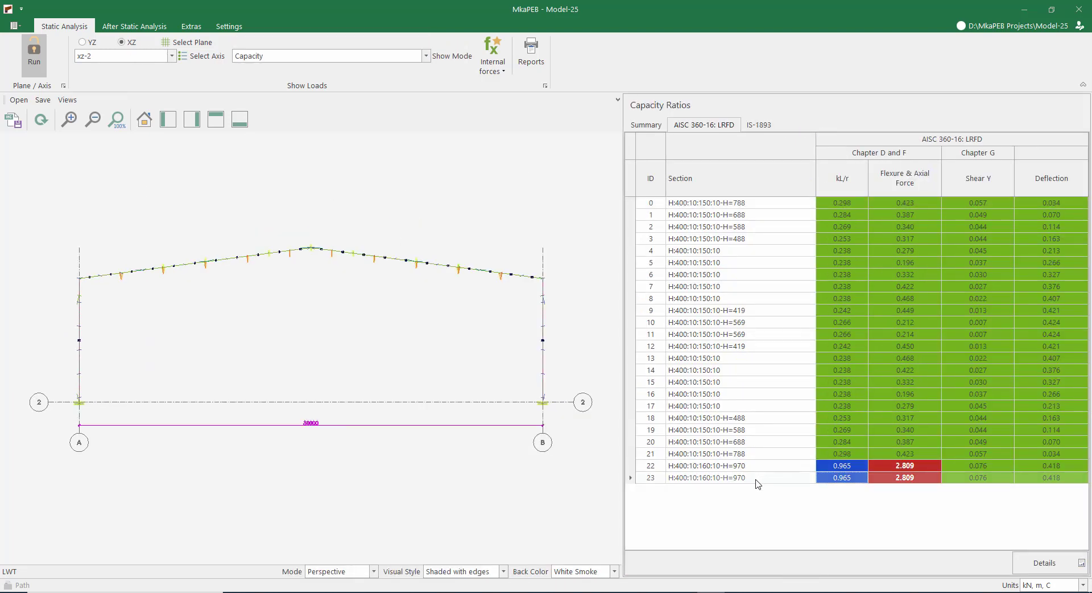
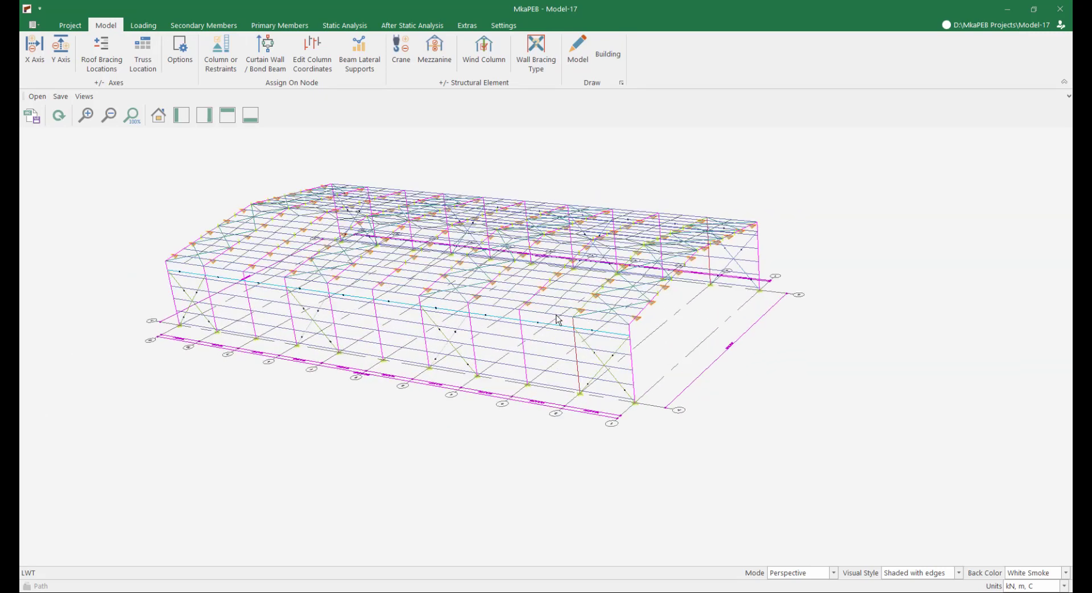
Step: Make the wall girts on axis yz-A of Model-17 act as lateral support for the columns
mouse_move(561, 297)
middle_mouse_down()
mouse_move(577, 270)
mouse_move(562, 316)
middle_mouse_up()
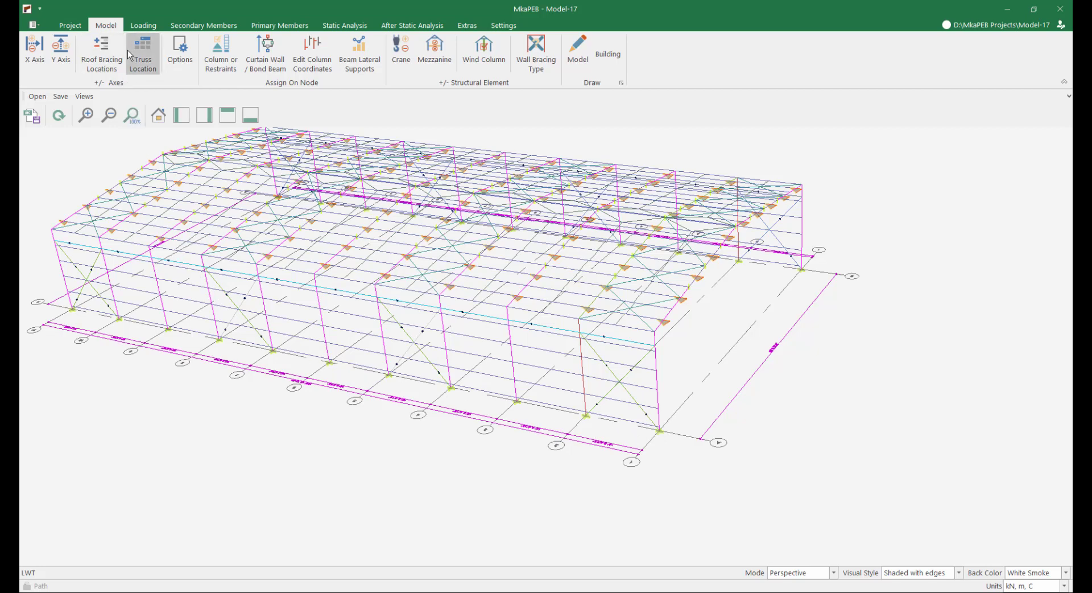
left_click(220, 27)
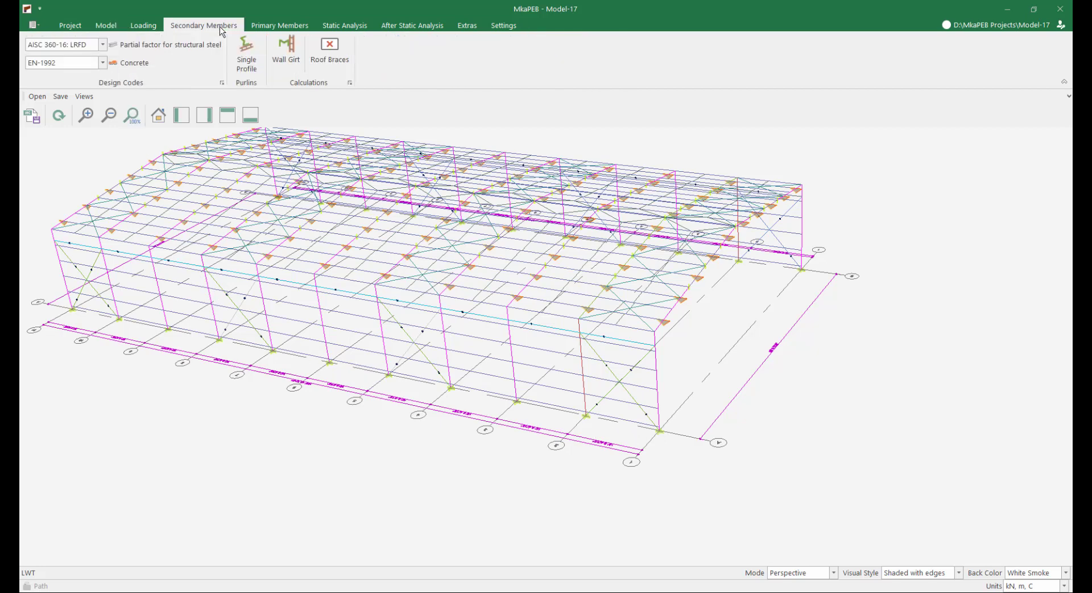
left_click(289, 61)
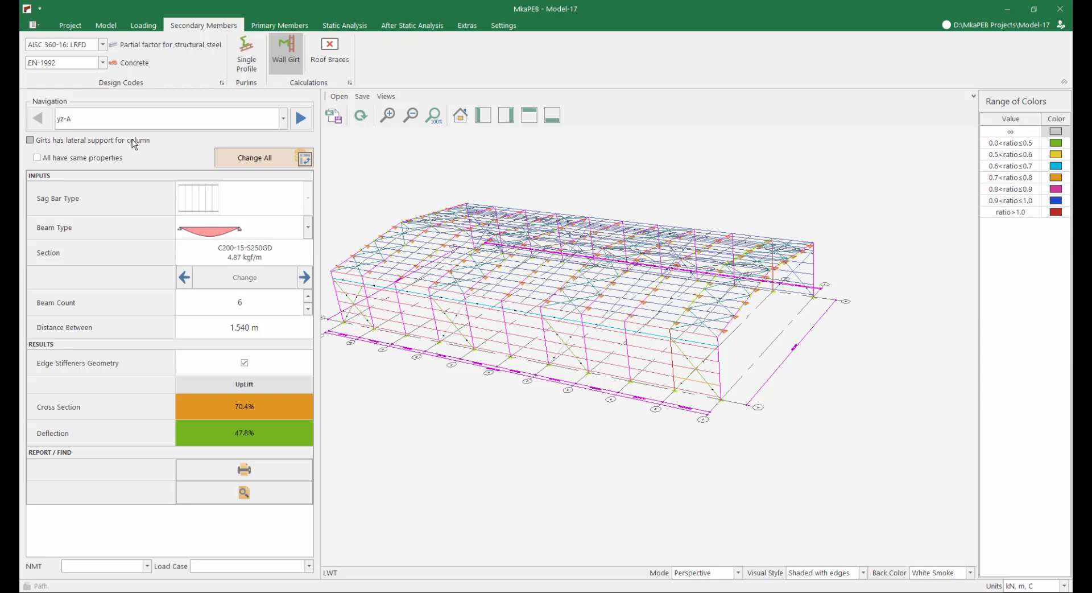
left_click(93, 142)
scroll(757, 387, "up", 5)
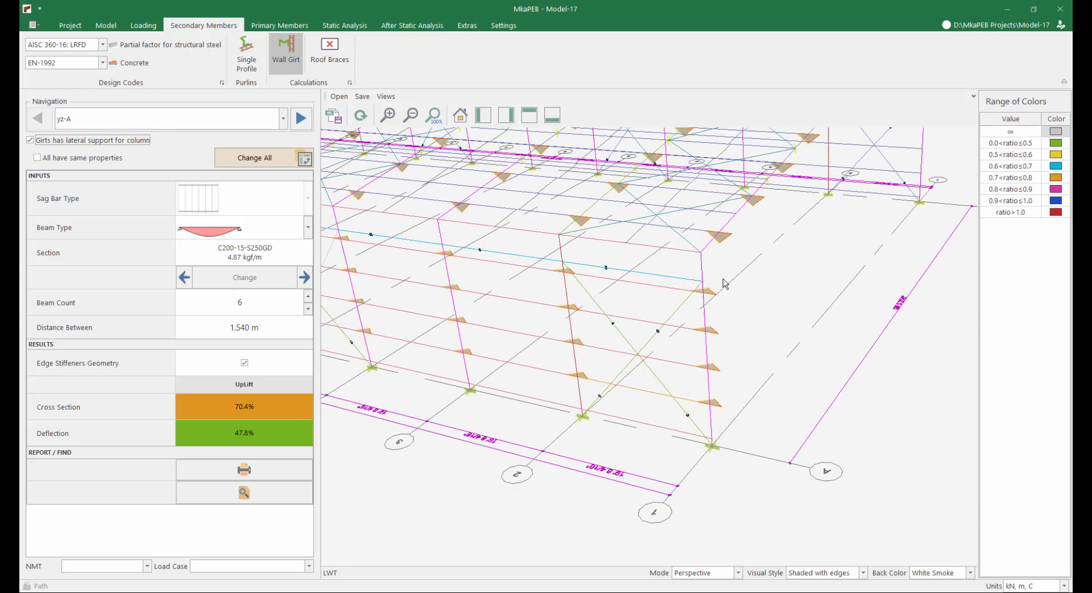
Step: Switch the wall girt settings to axis yz-B and make its girts act as lateral support for the columns too
left_click(239, 125)
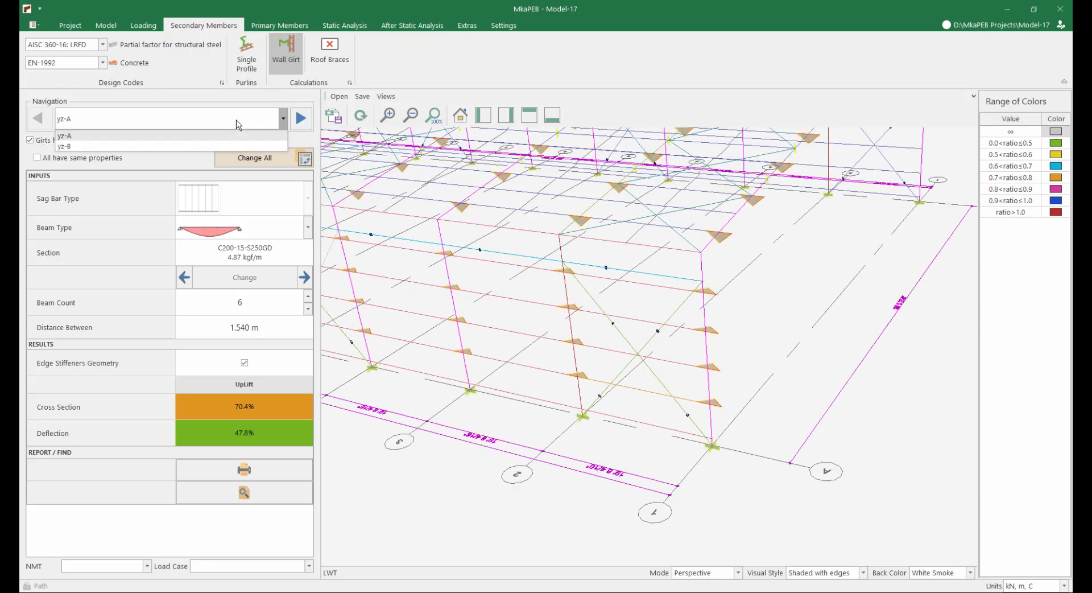
left_click(108, 146)
left_click(30, 140)
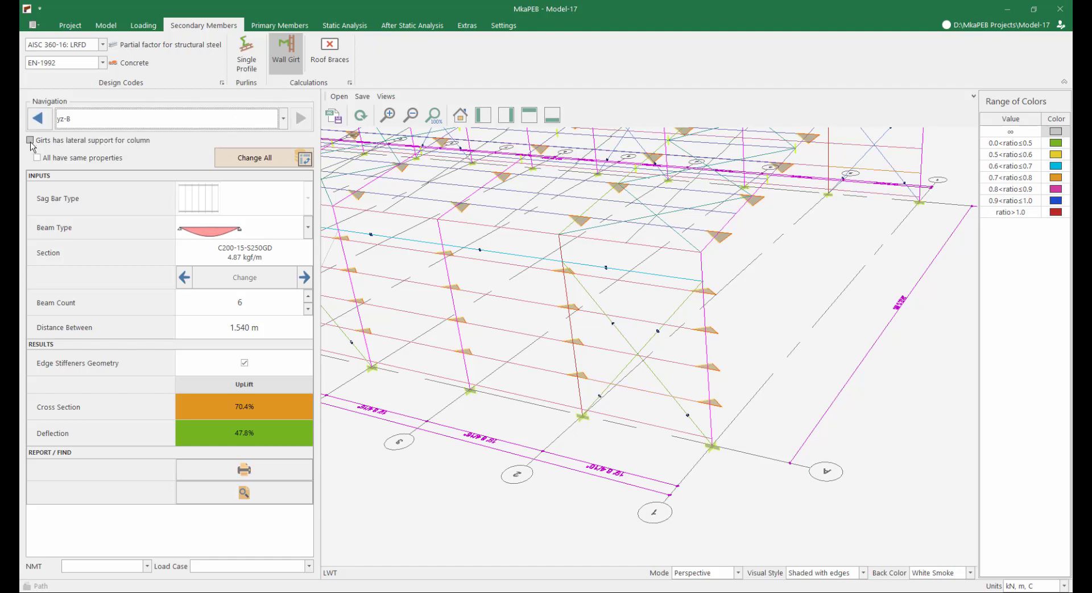
scroll(658, 348, "down", 5)
middle_click_drag(716, 341, 554, 335)
left_click(63, 140)
middle_click_drag(684, 403, 370, 151)
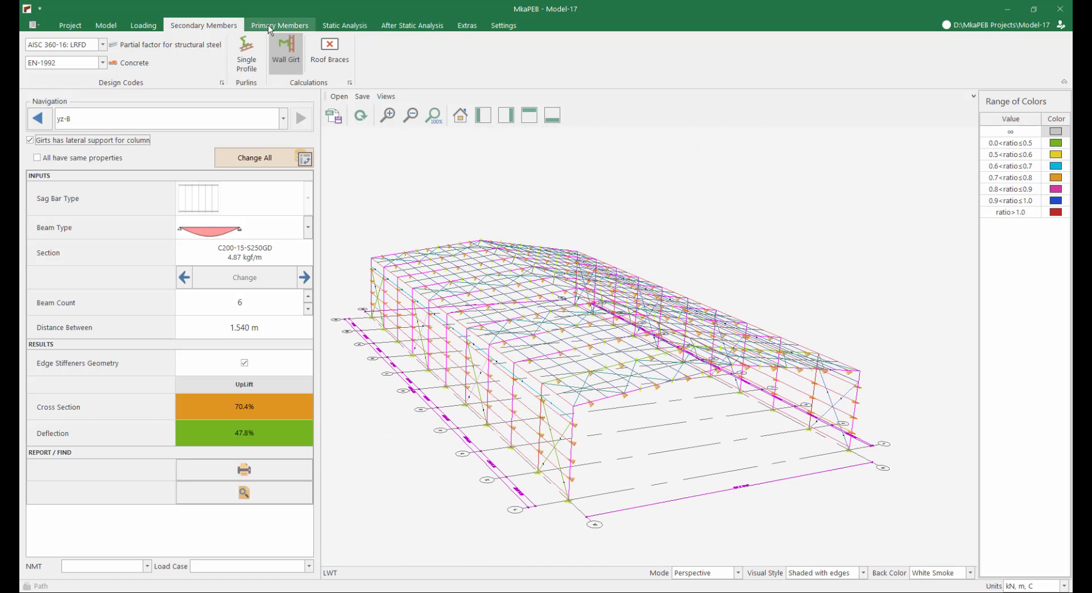
Step: Run the static analysis of Model-17 and review the AISC 360-16: LRFD capacity ratios on axes yz-A and xz-2
left_click(354, 27)
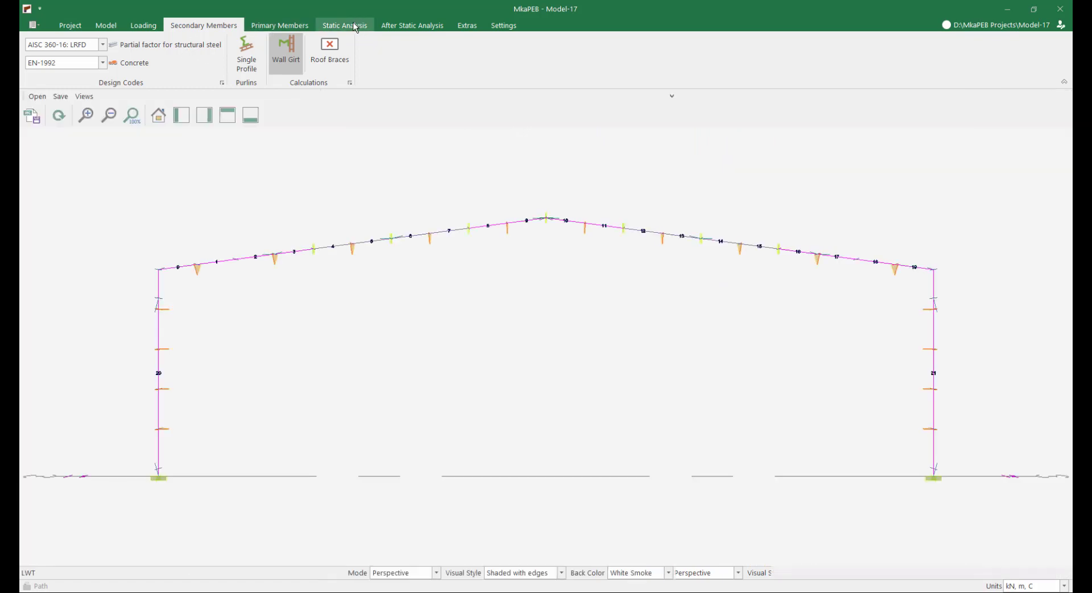
left_click(52, 52)
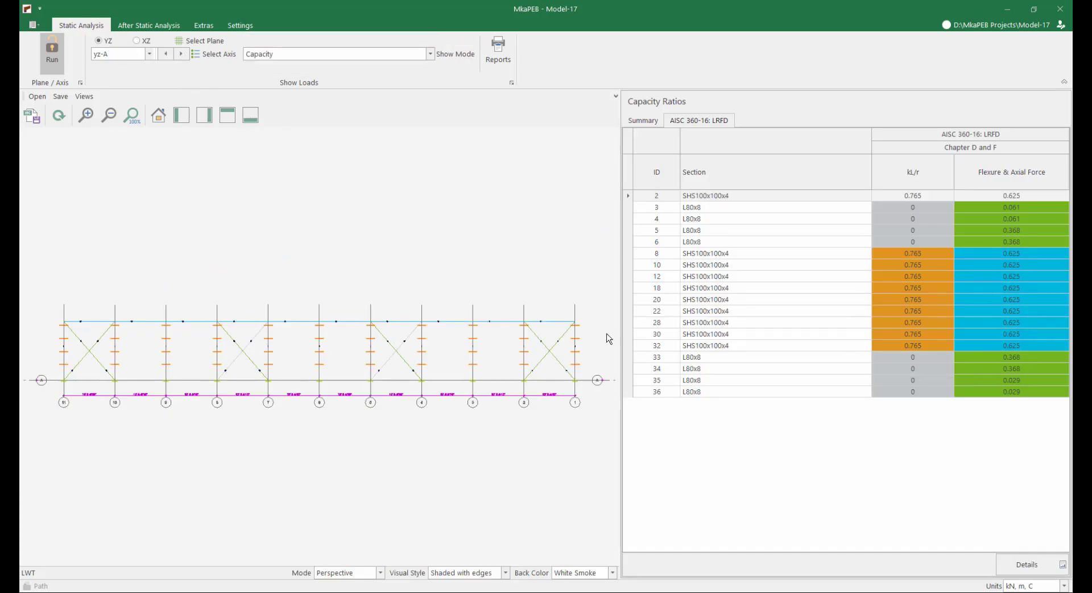
left_click(146, 45)
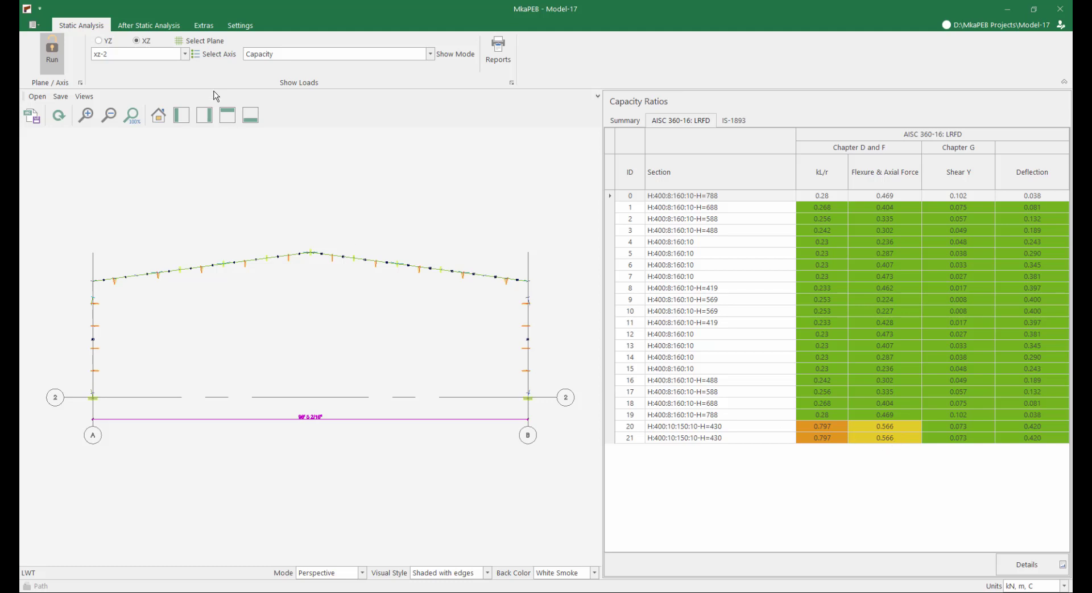
Step: Open the cost estimation and view the building's steel materials
left_click(150, 26)
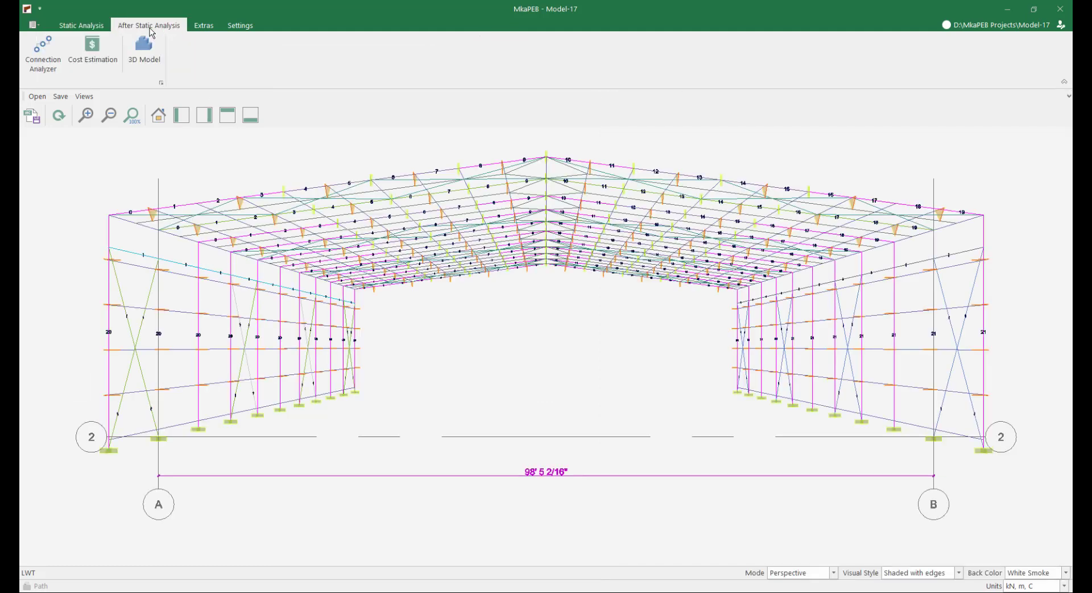
left_click(99, 60)
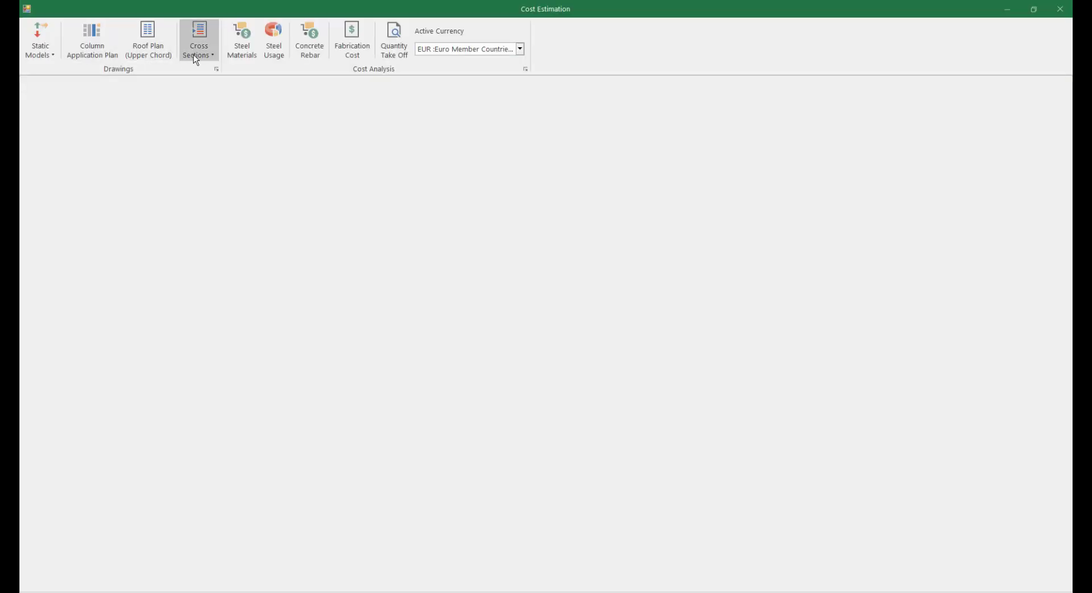
left_click(248, 60)
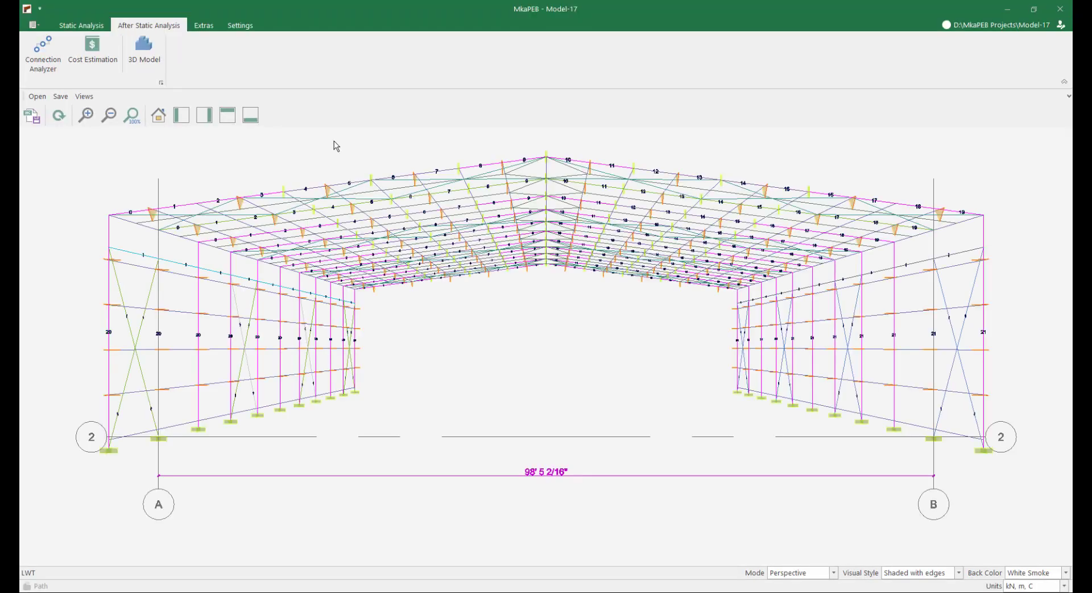
Step: Generate the detailed 3D drawing of the building with its frames, girts, purlins and foundations
left_click(149, 57)
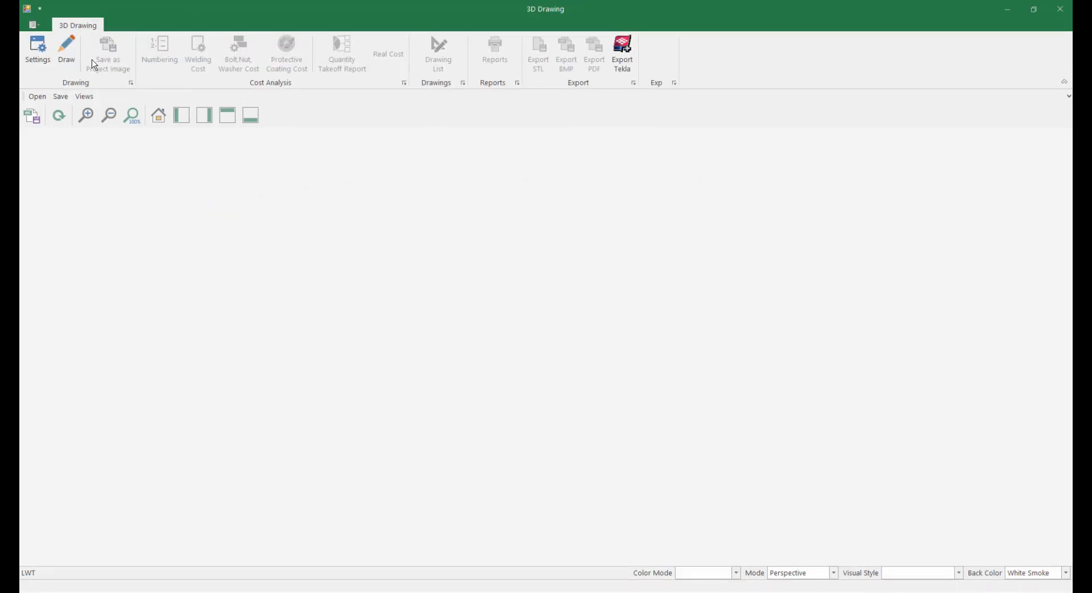
left_click(74, 58)
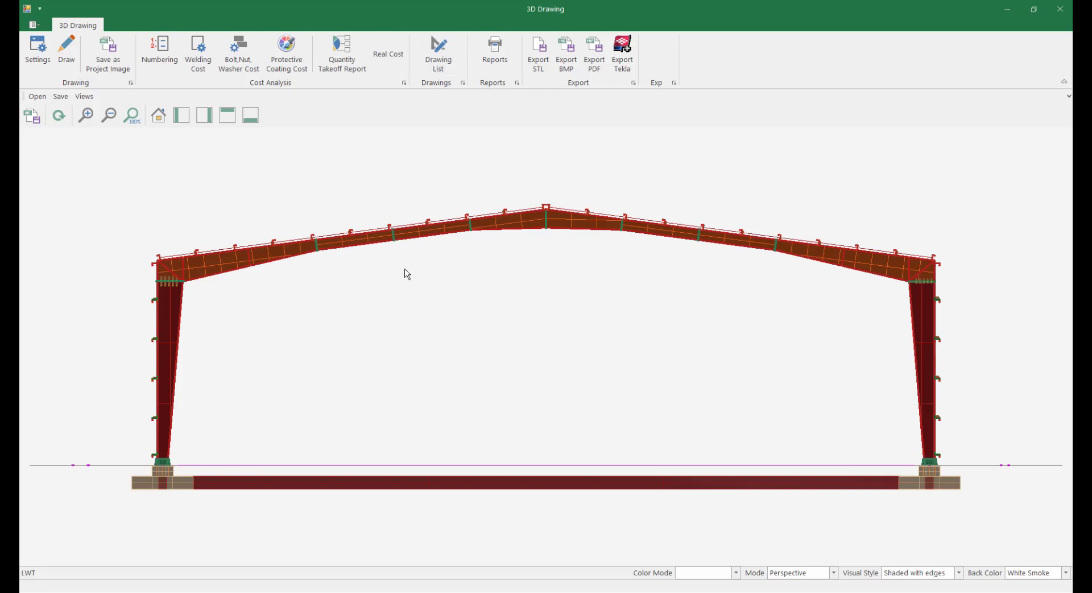
Step: Examine the girt braces along the columns in the 3D drawing, and close the drawing
middle_click_drag(408, 290, 492, 306)
scroll(359, 377, "up", 6)
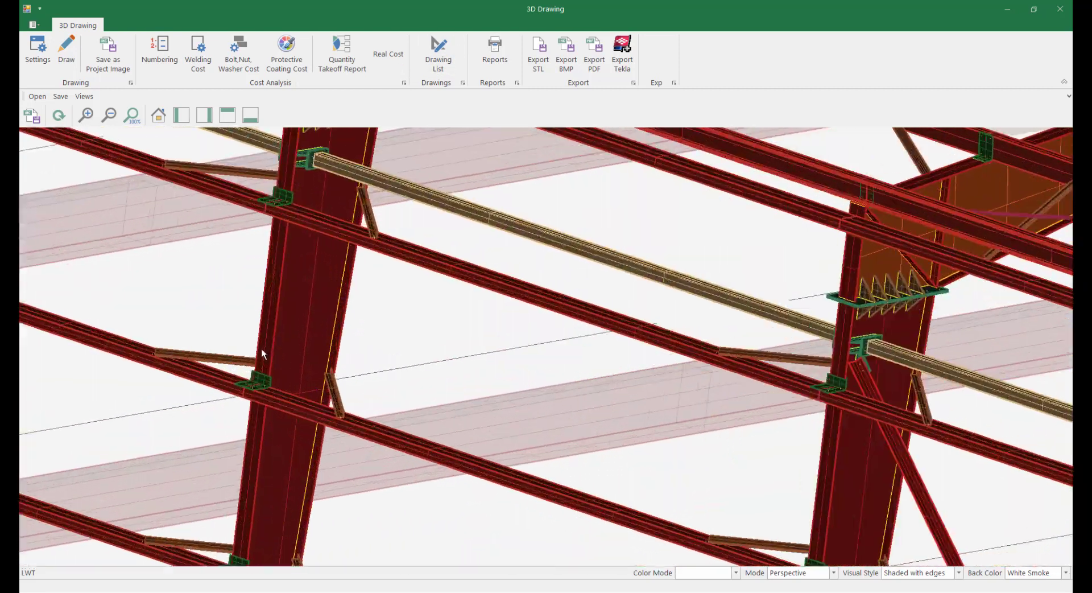
middle_click_drag(262, 349, 550, 330)
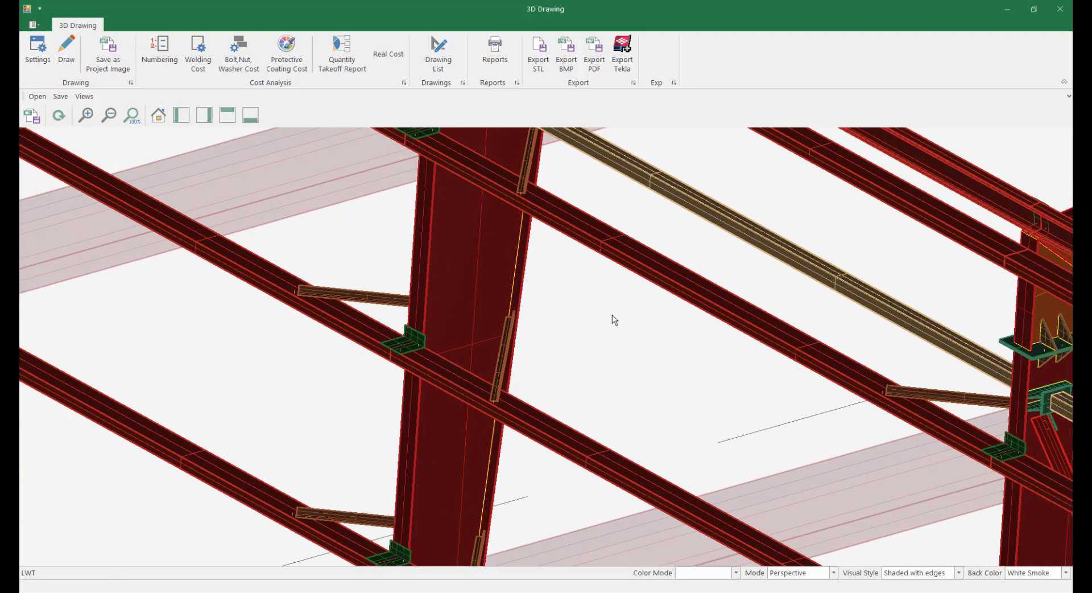
scroll(432, 350, "down", 6)
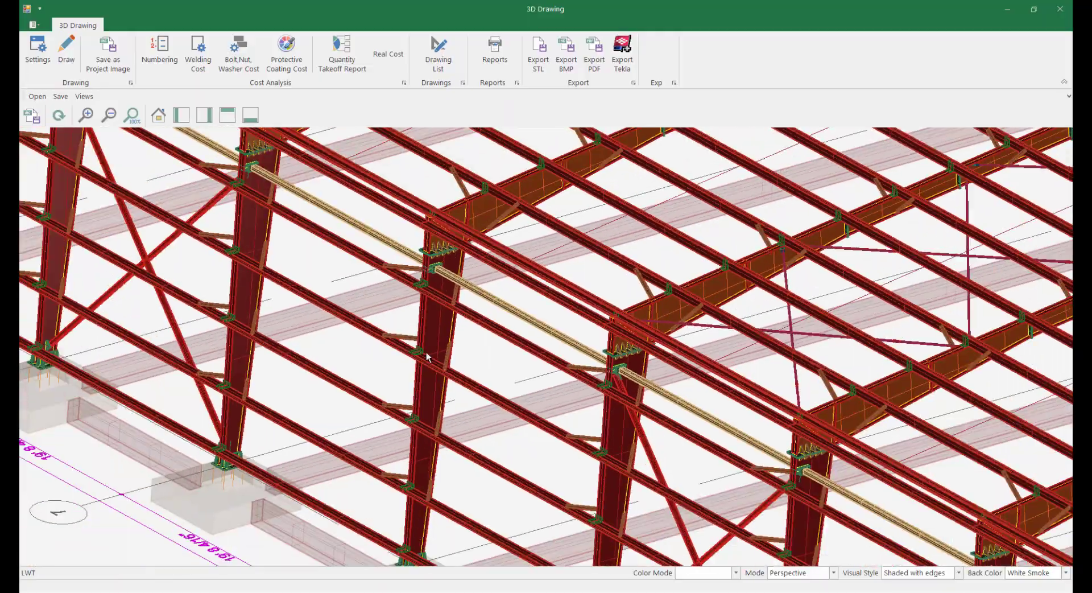
middle_click_drag(415, 329, 367, 355)
scroll(368, 323, "down", 5)
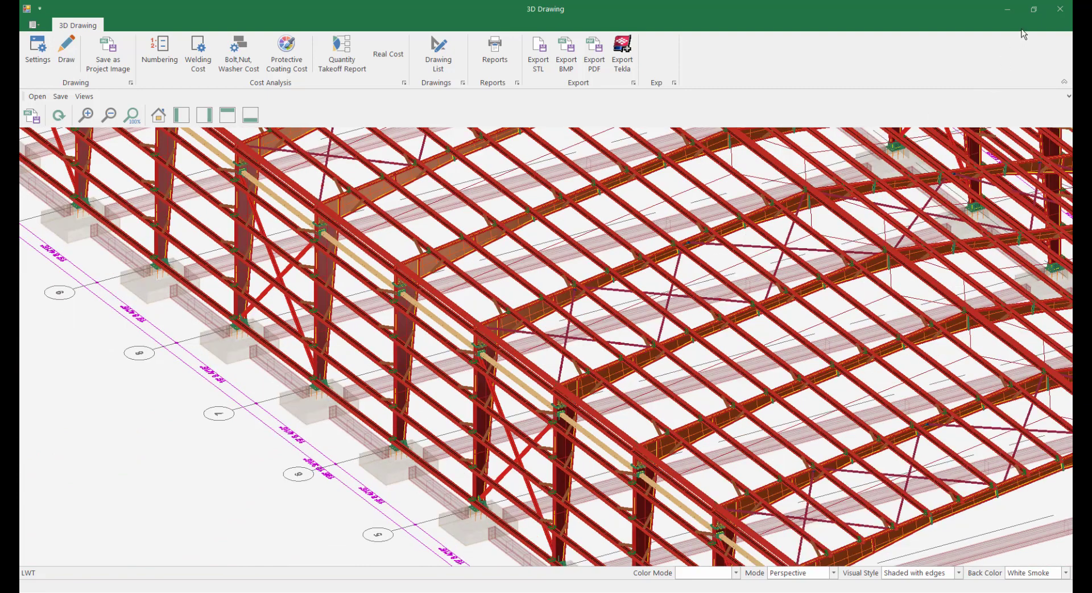
left_click(1060, 9)
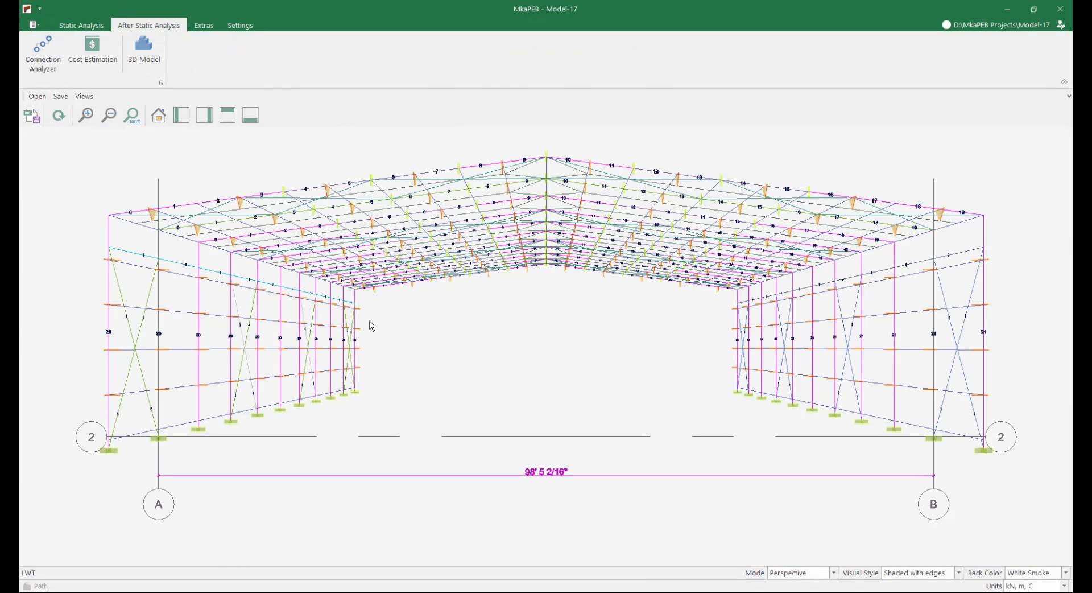
Step: Return to the building model and open the wind column settings for the gable at Y 0 mm
left_click(96, 25)
left_click(136, 40)
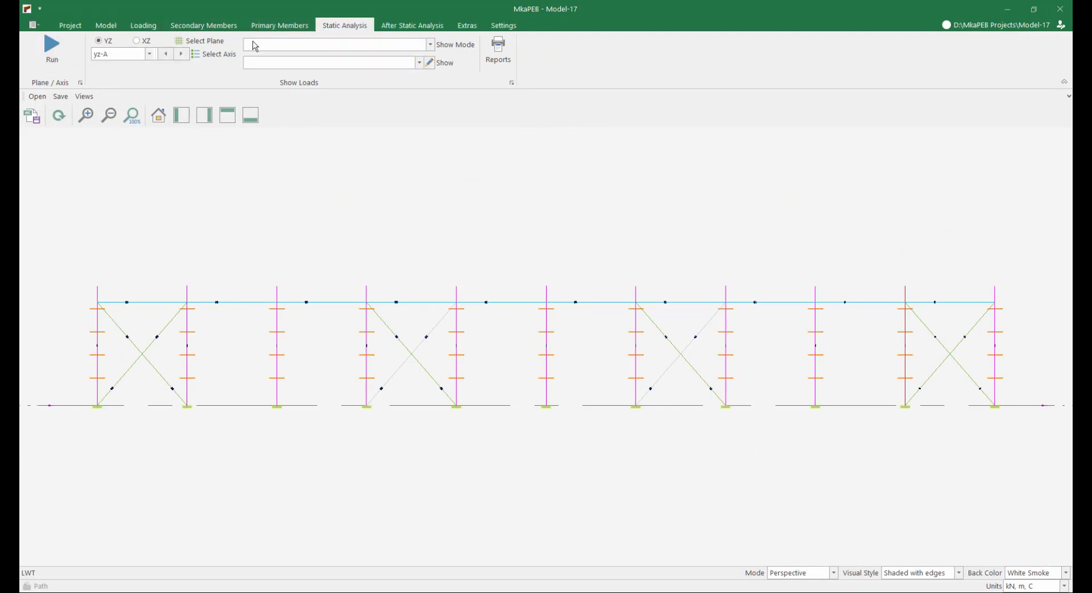
left_click(106, 26)
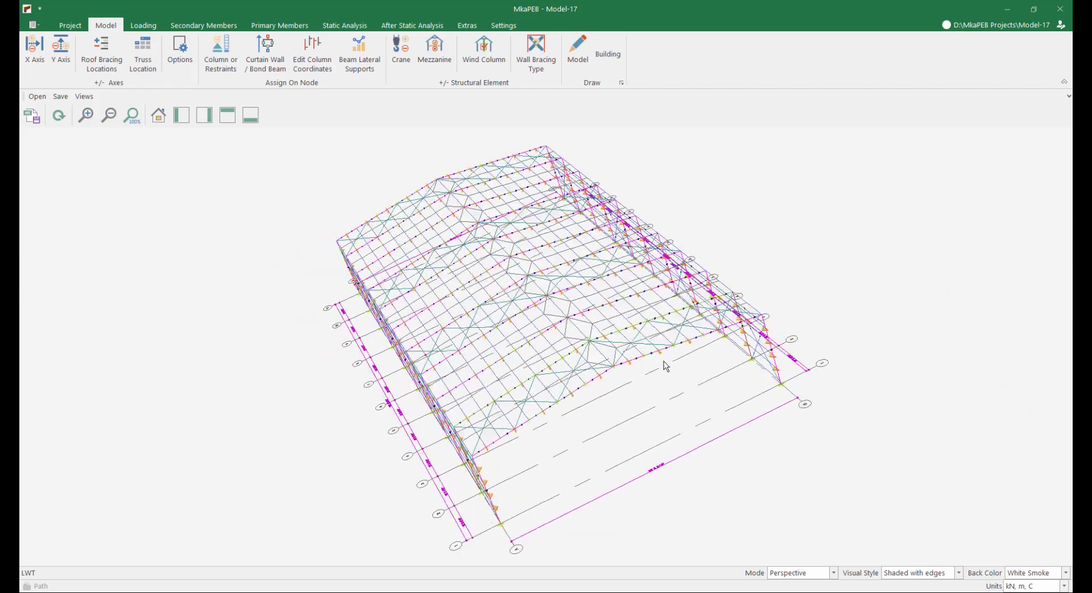
scroll(636, 358, "down", 3)
scroll(480, 362, "up", 5)
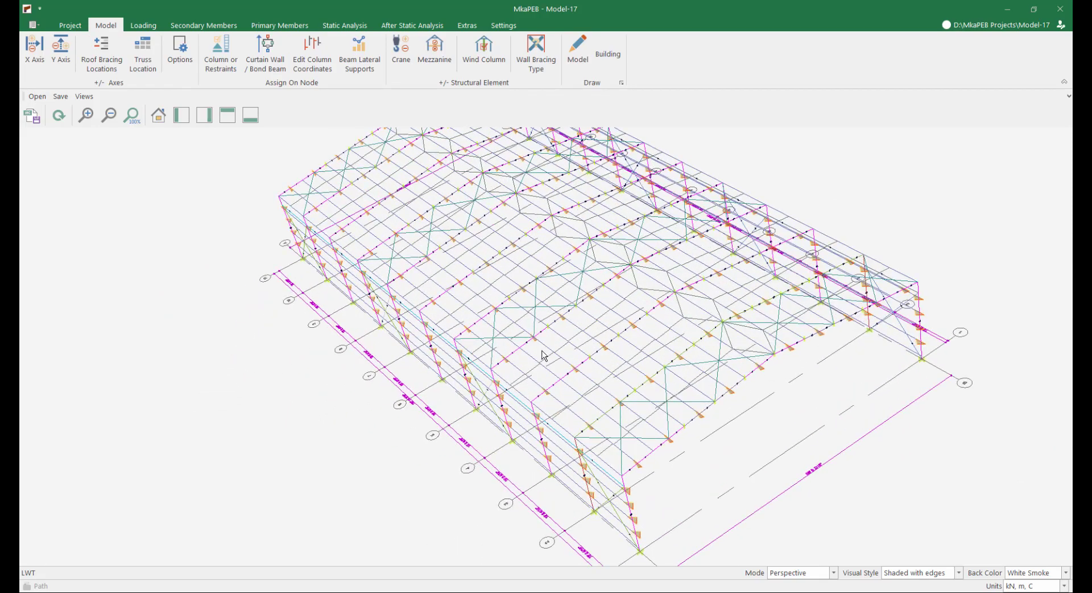
scroll(541, 350, "down", 2)
middle_click_drag(558, 374, 393, 336)
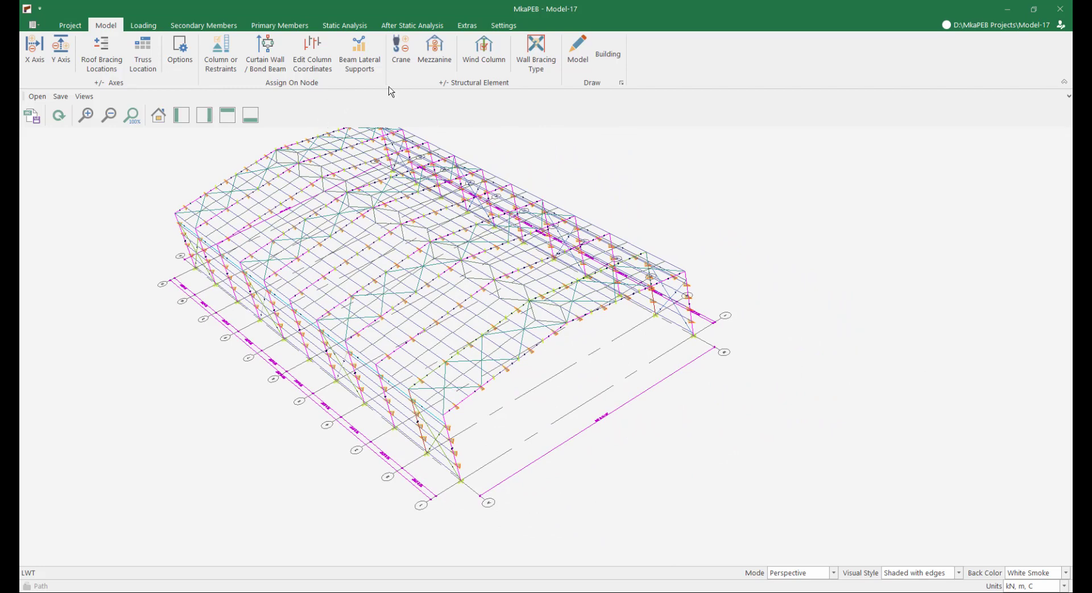
left_click(472, 66)
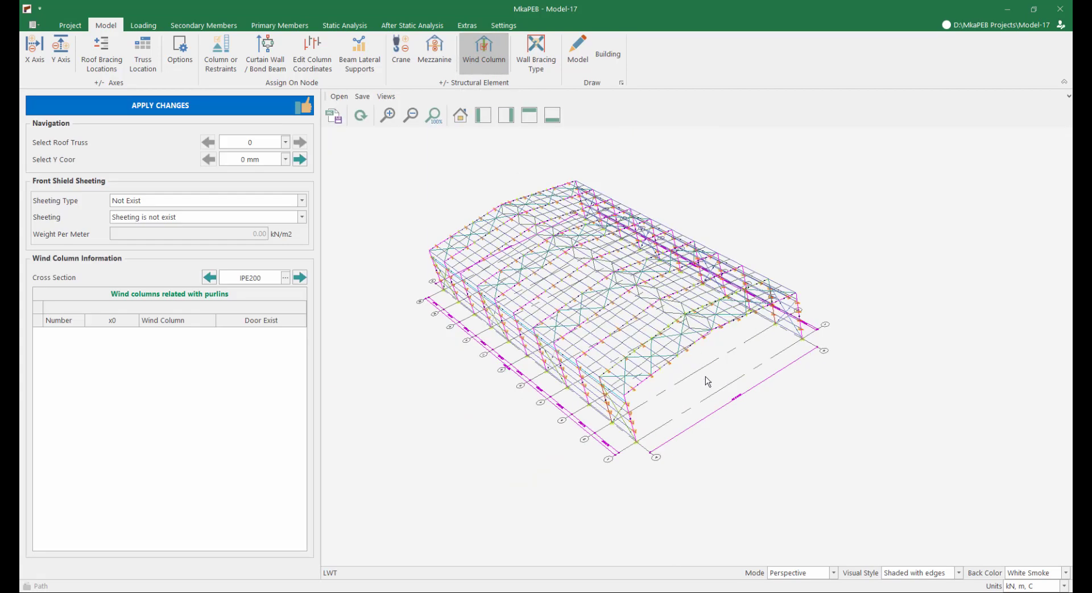
scroll(707, 378, "up", 4)
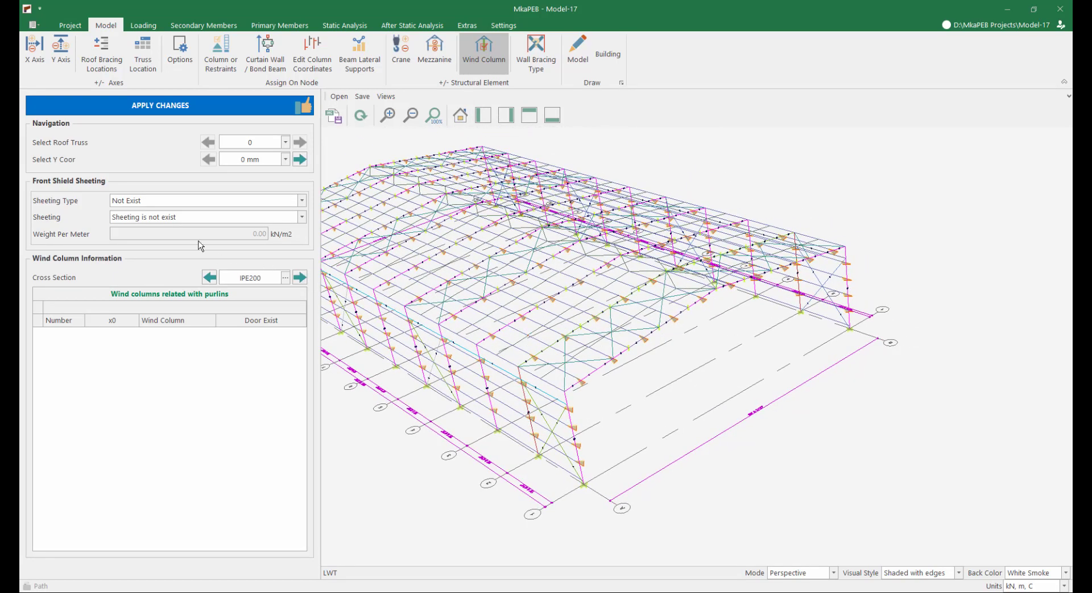
Step: Set the front shield sheeting of the Y 0 mm gable to Sandwich Panel and its wind column section to IPE300
left_click(162, 201)
scroll(157, 246, "up", 3)
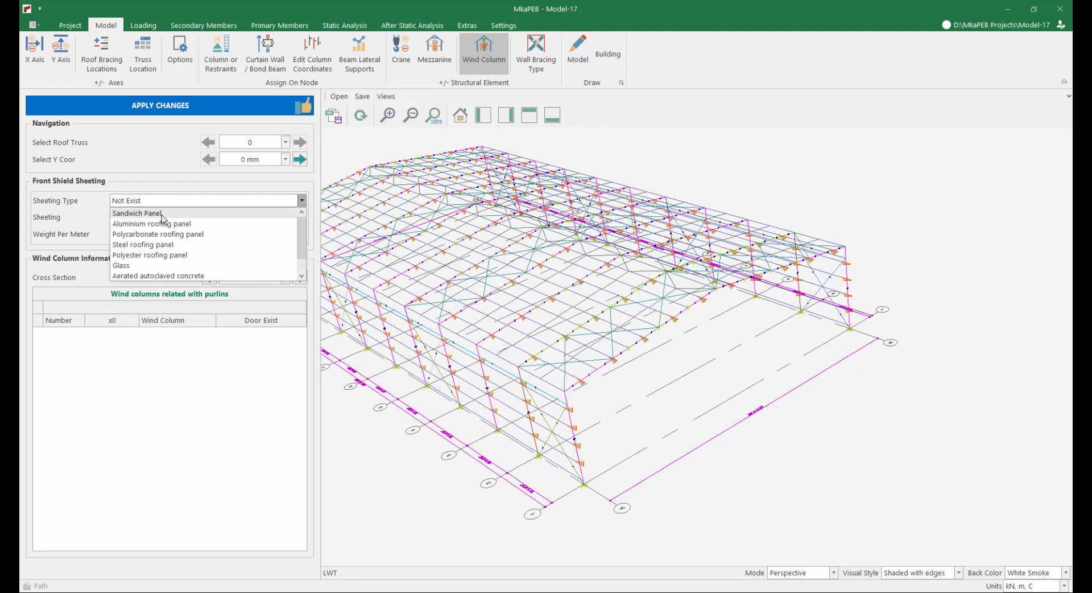
left_click(160, 213)
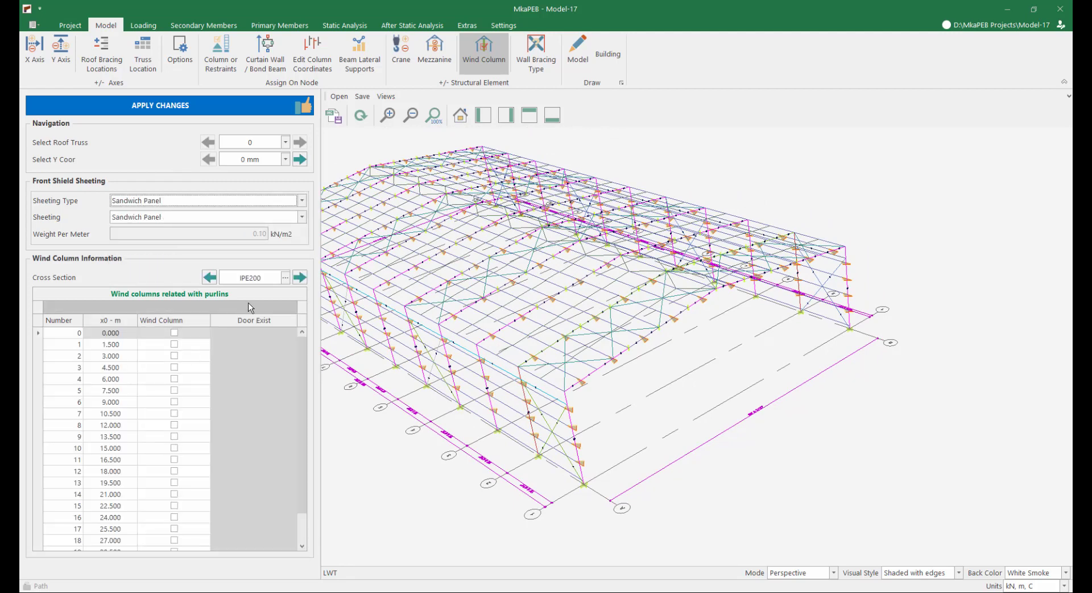
left_click(301, 279)
left_click(302, 279)
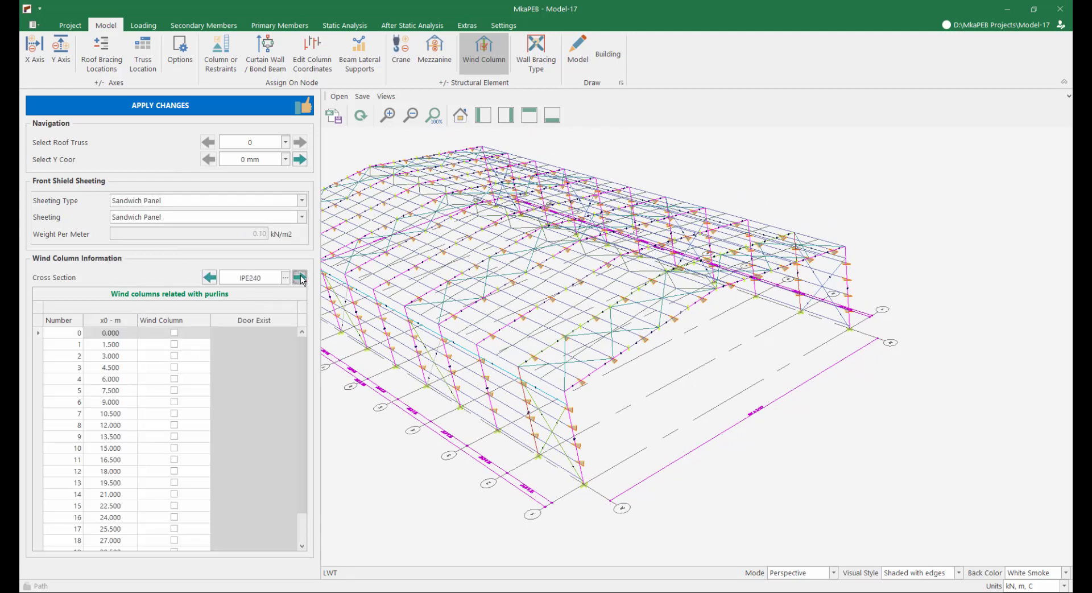
left_click(301, 278)
left_click(302, 278)
left_click(174, 355)
left_click(174, 378)
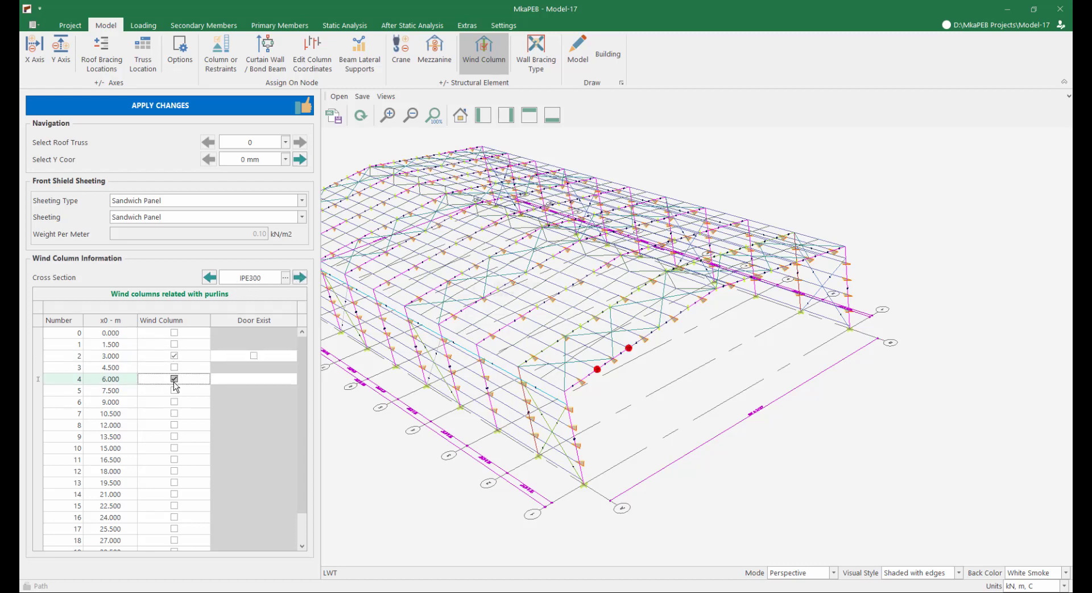
left_click(174, 378)
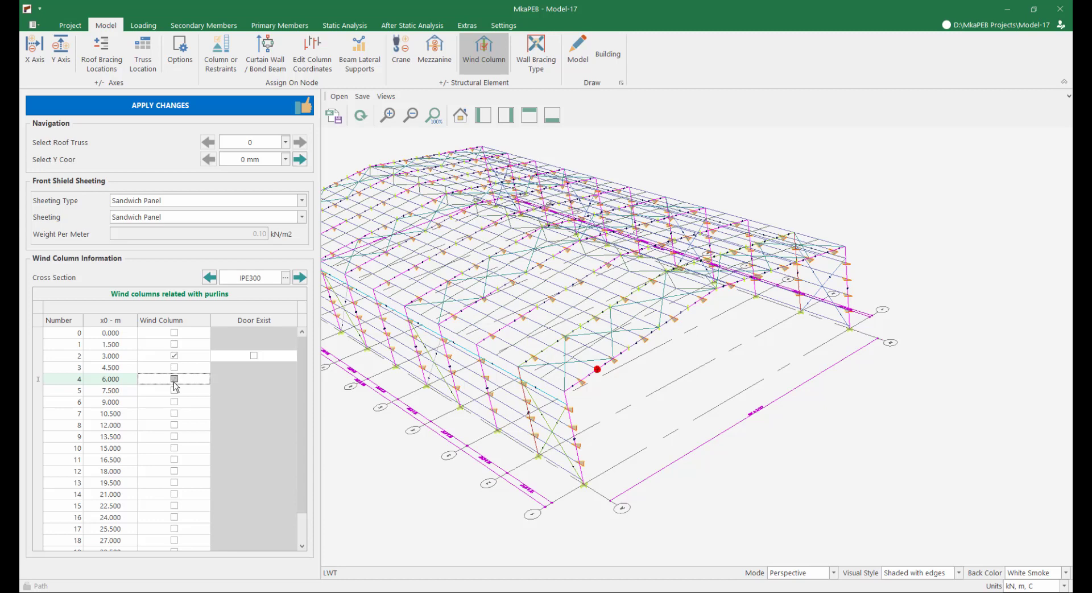
left_click(174, 356)
Step: Add wind columns to the Y 0 mm gable at 4.500, 9.000 and 15.000 m
left_click(174, 367)
left_click(174, 369)
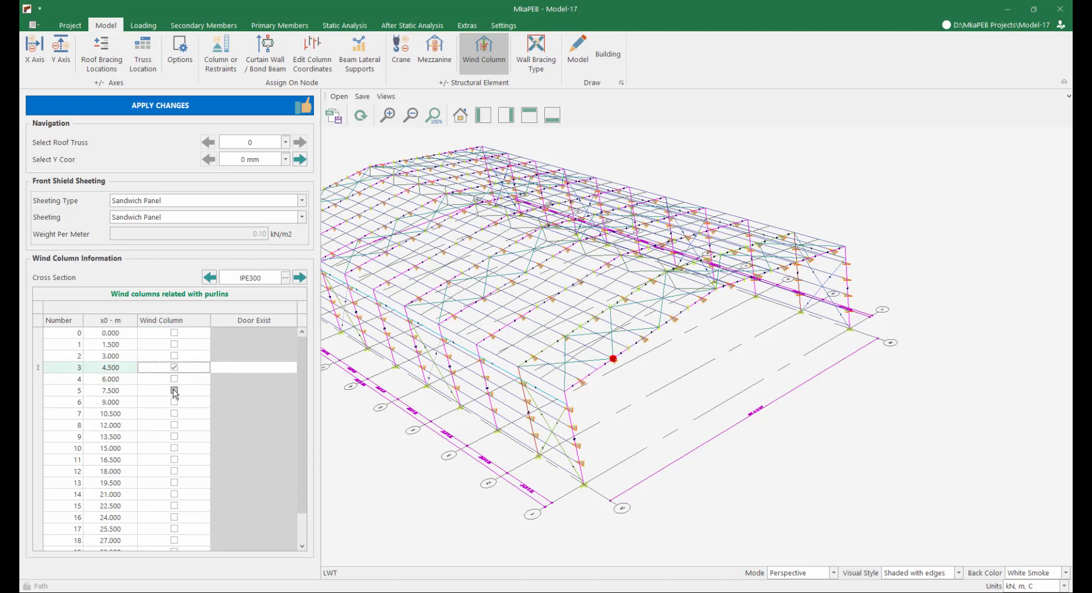
left_click(174, 403)
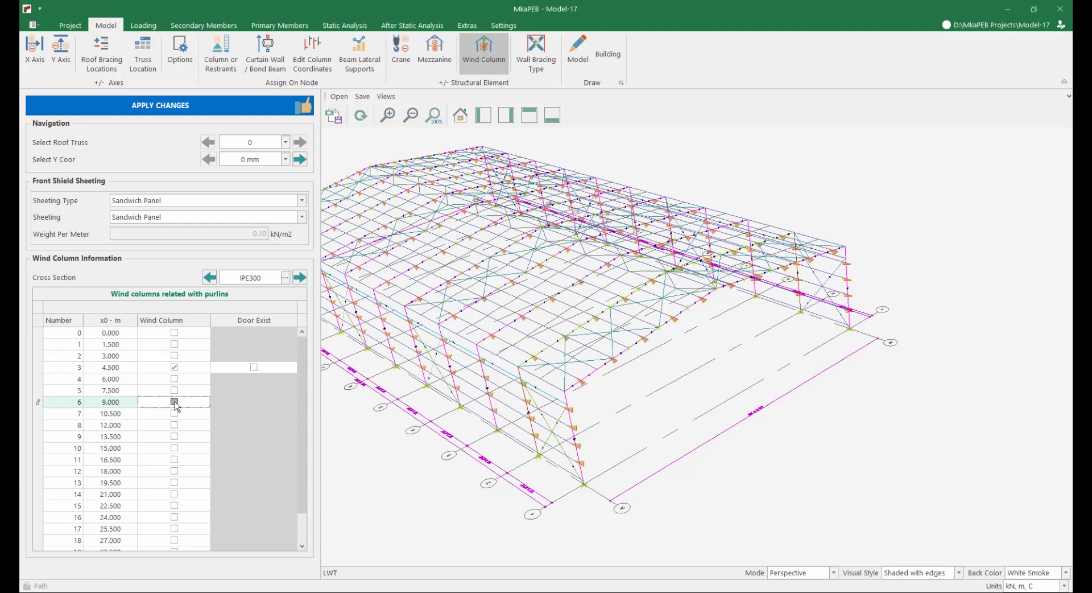
left_click(175, 449)
middle_click_drag(728, 382, 712, 437)
scroll(733, 380, "down", 2)
middle_click_drag(731, 349, 742, 373)
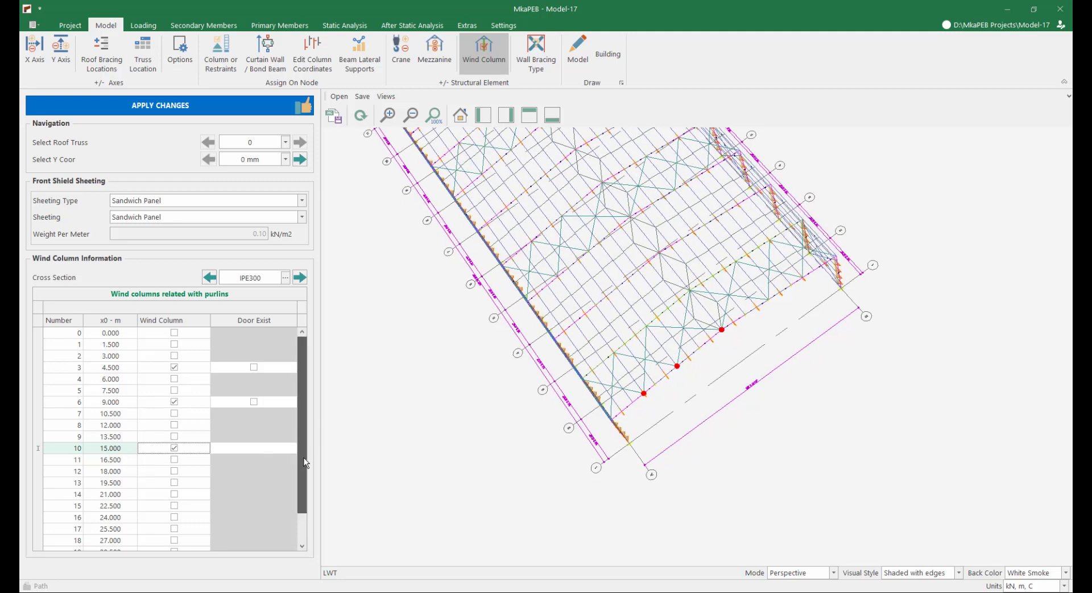
scroll(306, 463, "down", 1)
left_click(178, 517)
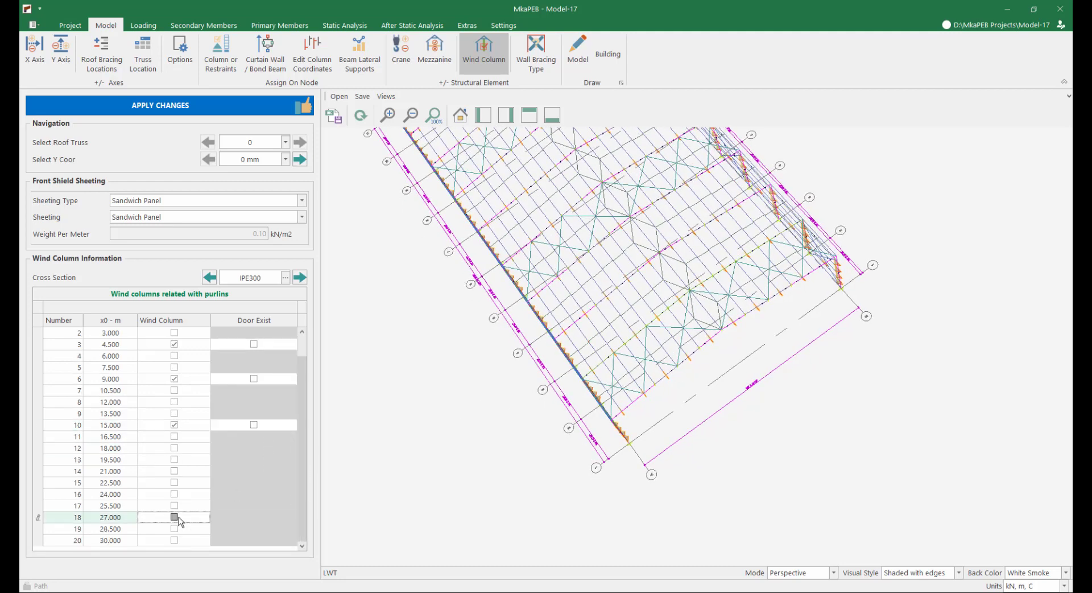
left_click(178, 518)
left_click(176, 483)
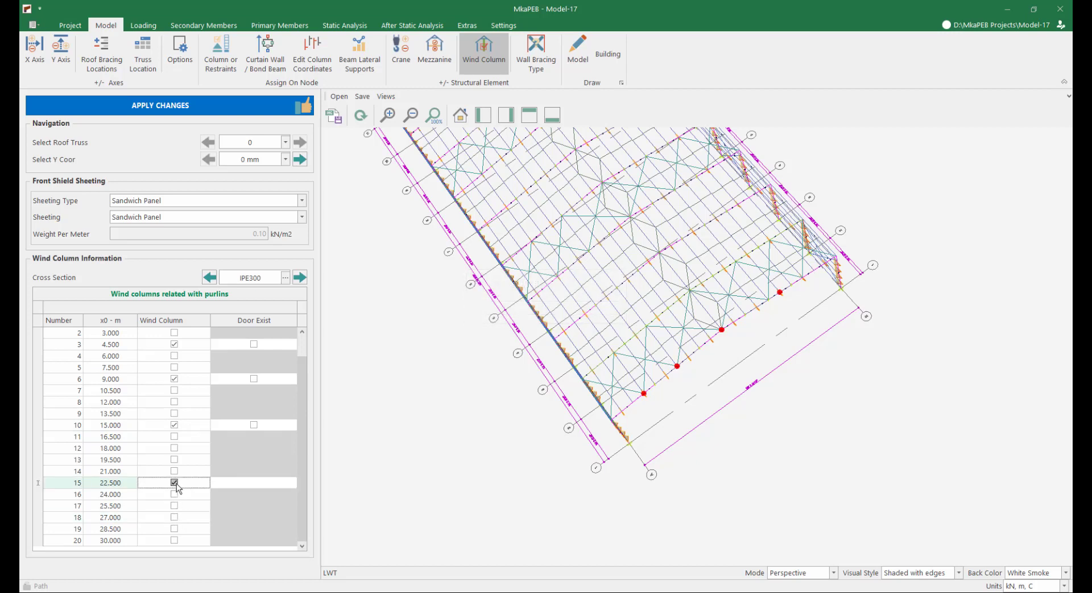
left_click(175, 483)
Step: Add wind columns to the Y 0 mm gable at 21.000 and 25.500 m
left_click(175, 472)
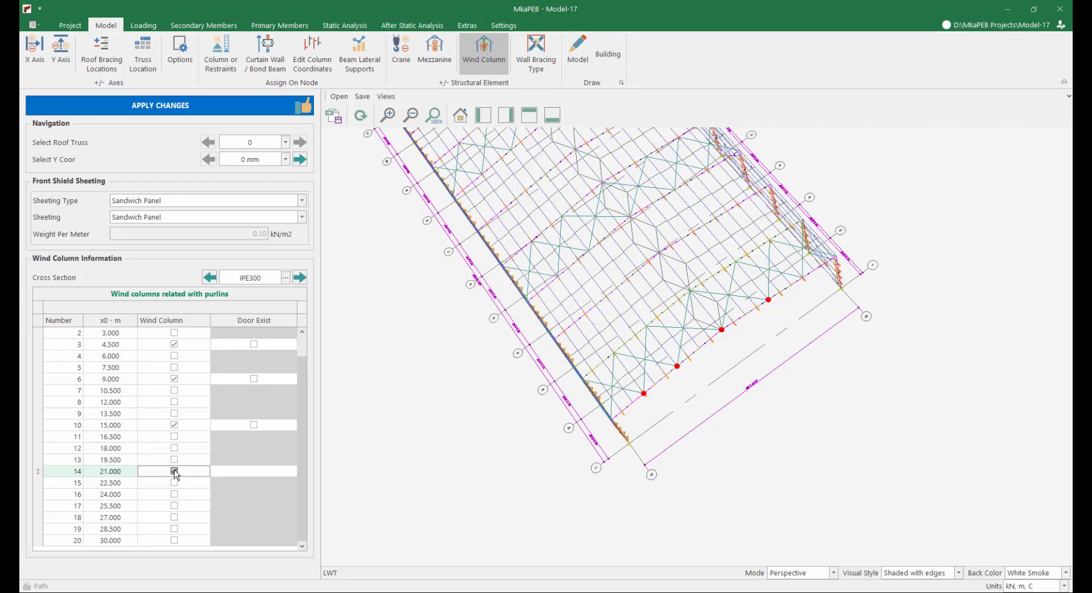
left_click(175, 506)
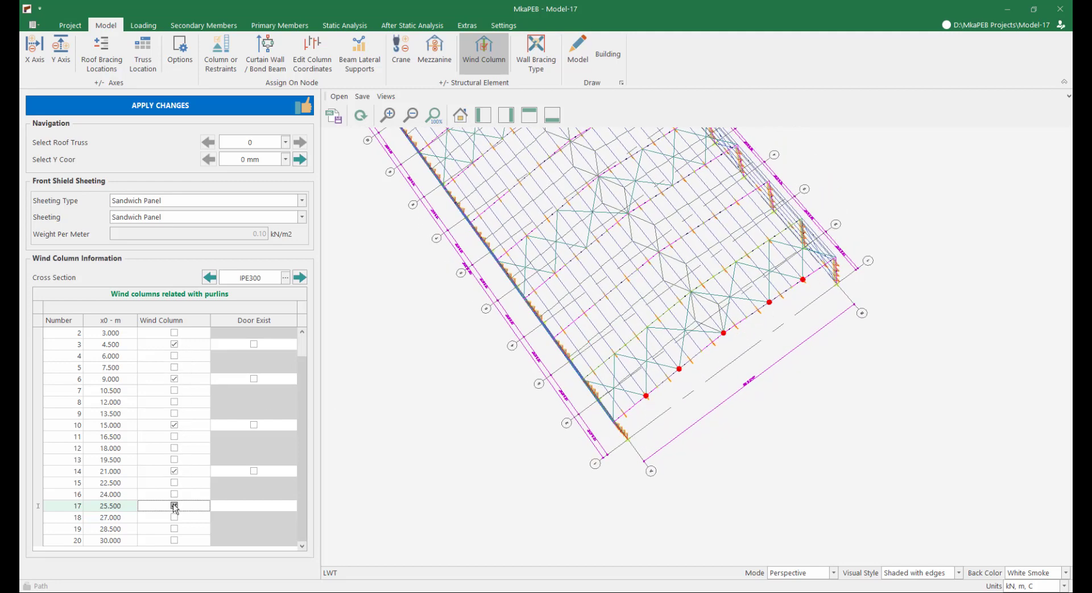
Step: Switch to the gable at Y 60000 mm and set its front shield sheeting type to Sandwich Panel
left_click(251, 160)
left_click(244, 182)
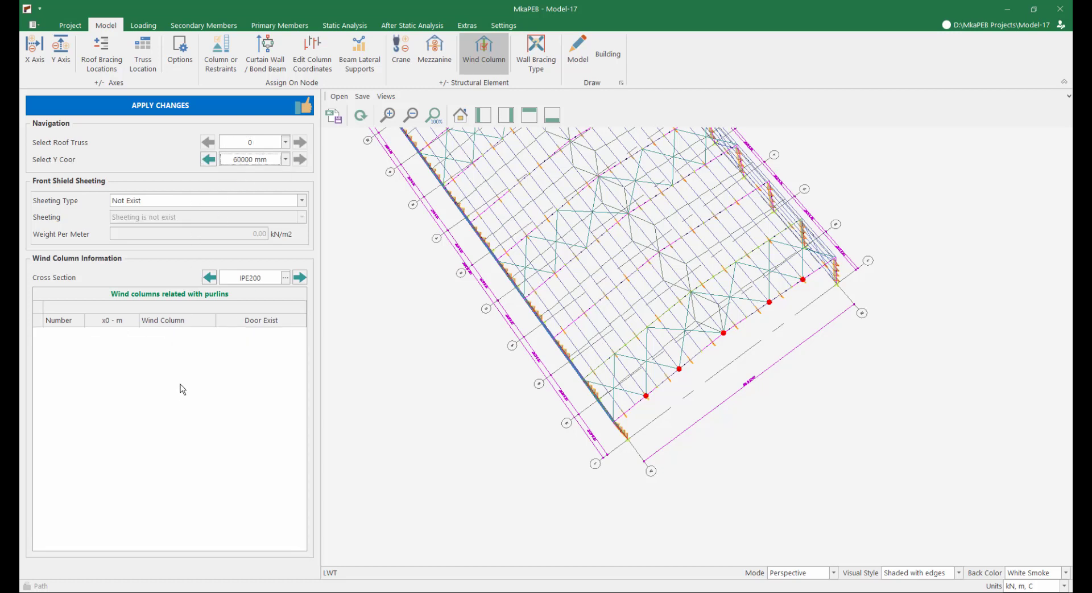
left_click(199, 200)
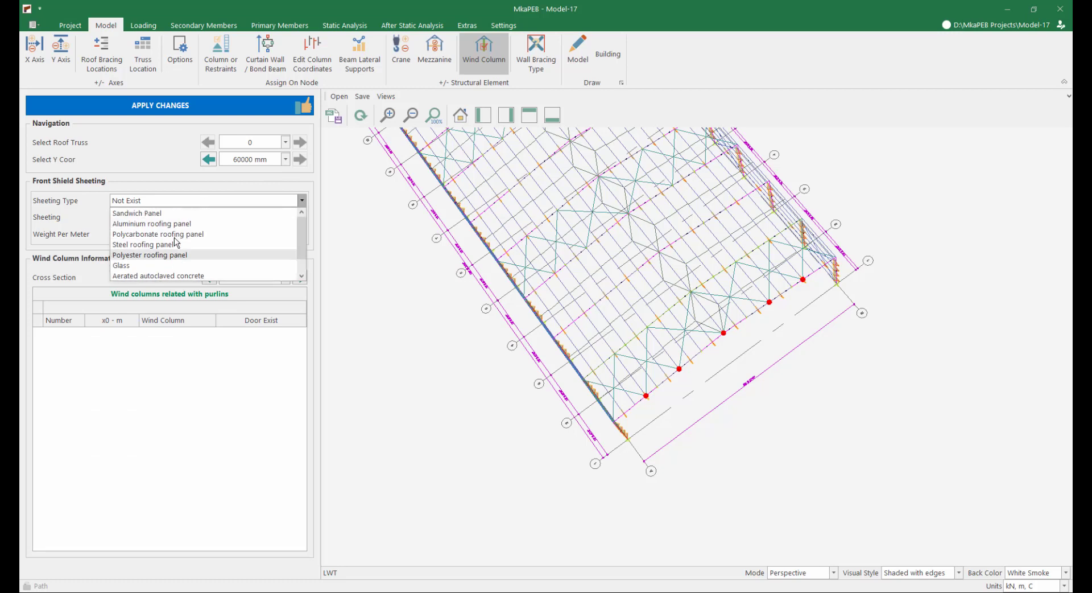
left_click(149, 216)
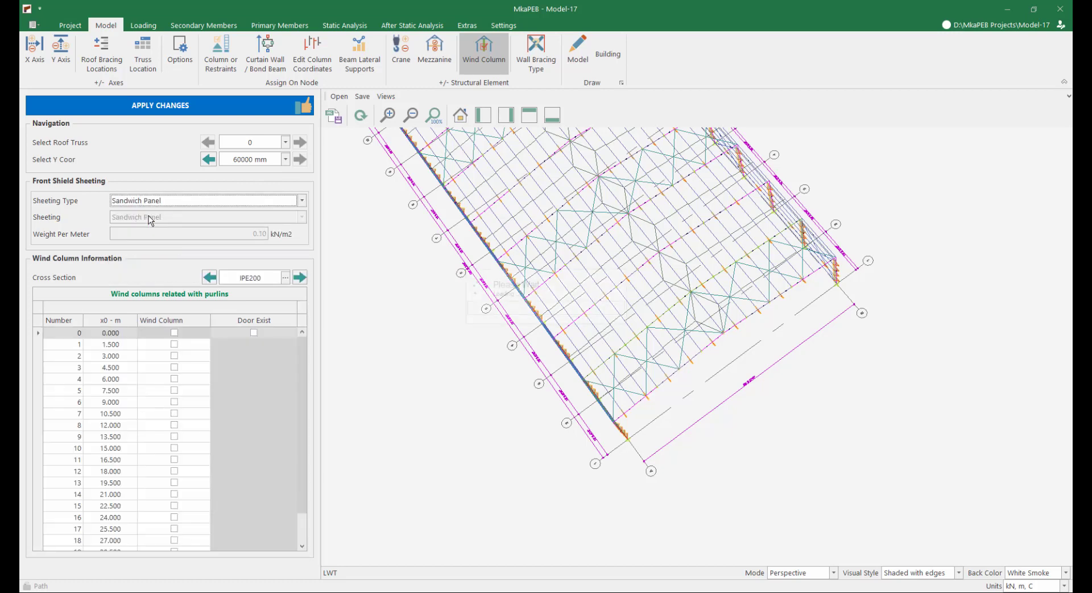
Step: Set the wind column cross section of the Y 60000 mm gable to IPE300
left_click(302, 281)
left_click(302, 280)
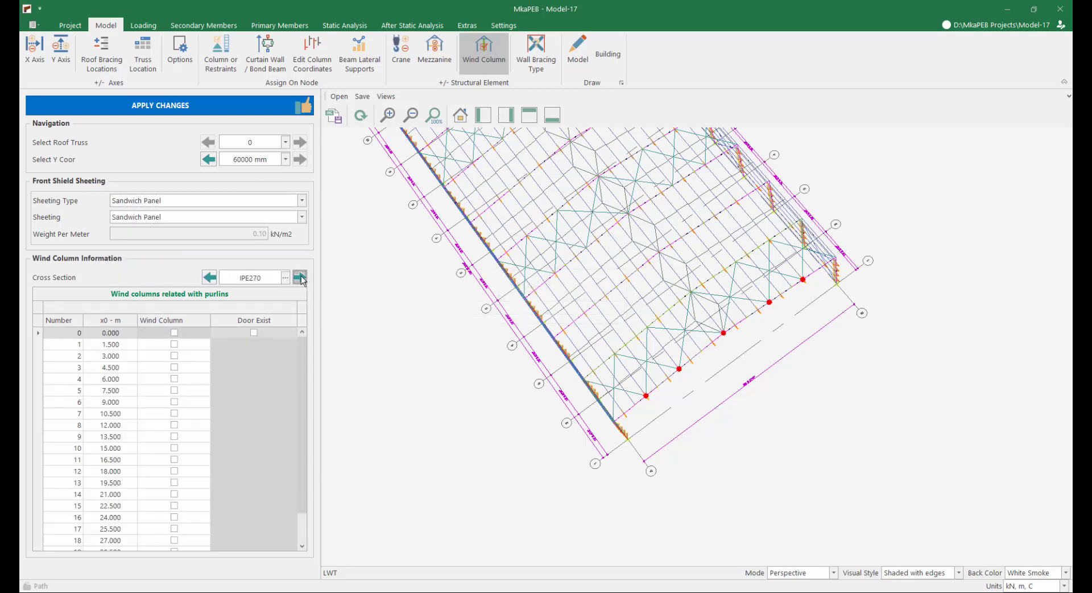
left_click(302, 281)
left_click(302, 280)
left_click(302, 280)
left_click(213, 279)
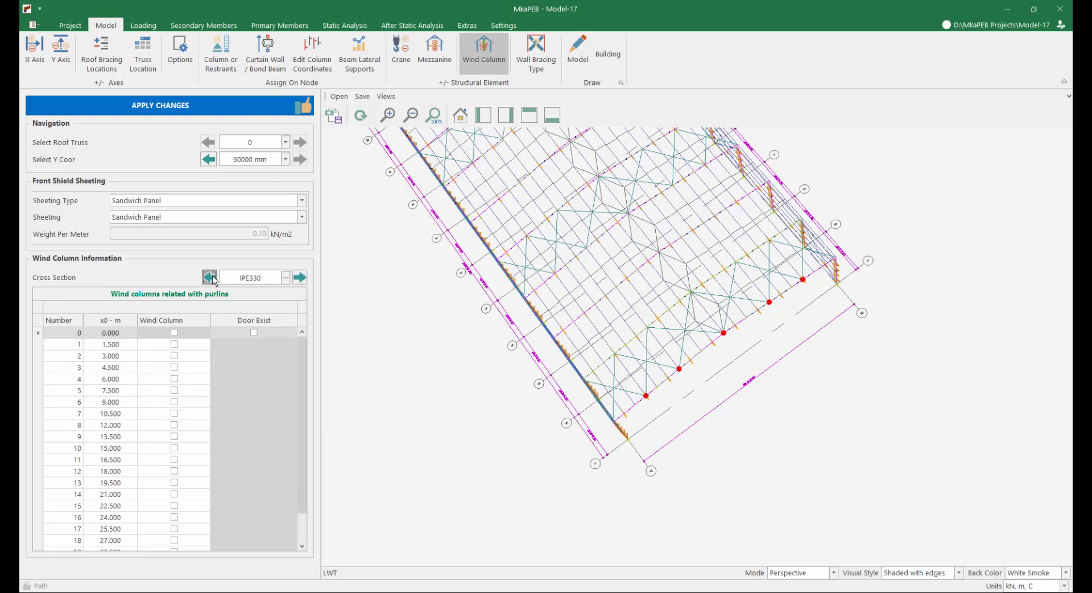
Step: Add wind columns to the Y 60000 mm gable at 4.500, 9.000, 15.000, 21.000 and 25.500 m
left_click(175, 367)
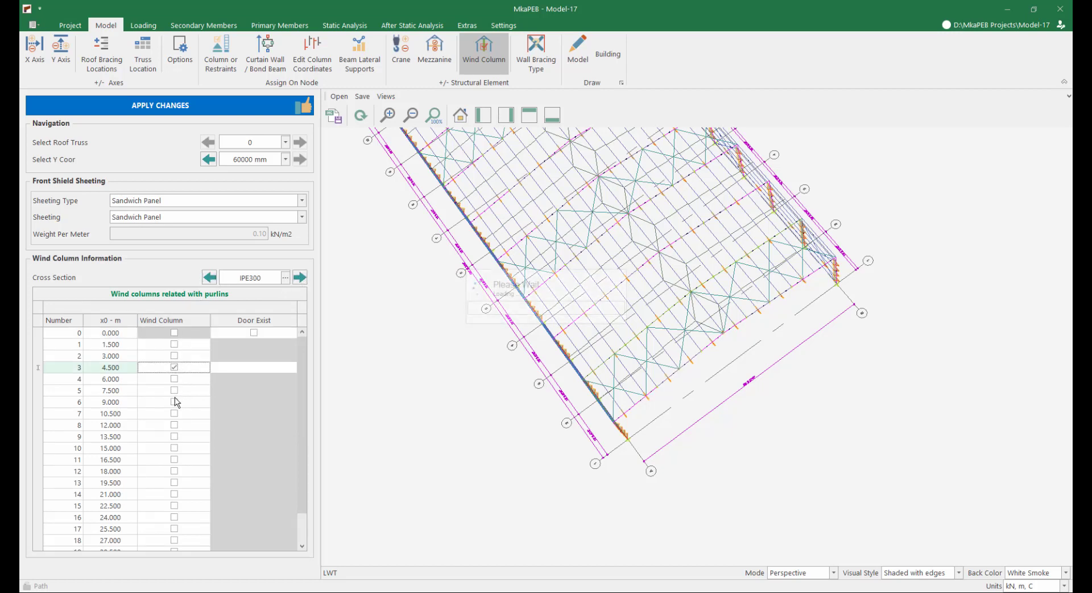
left_click(174, 401)
left_click(175, 447)
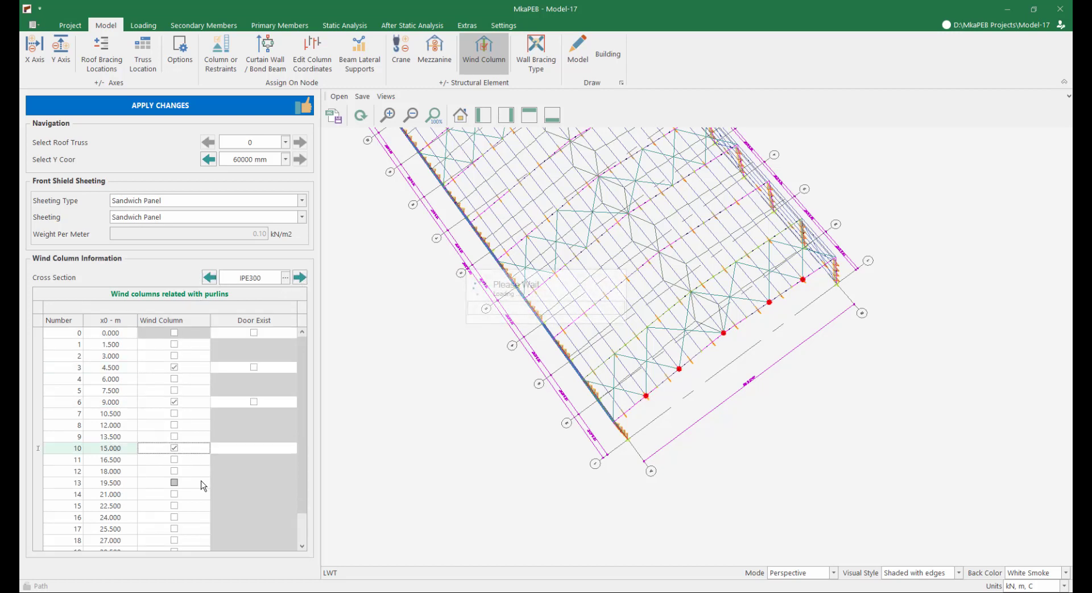
left_click(174, 529)
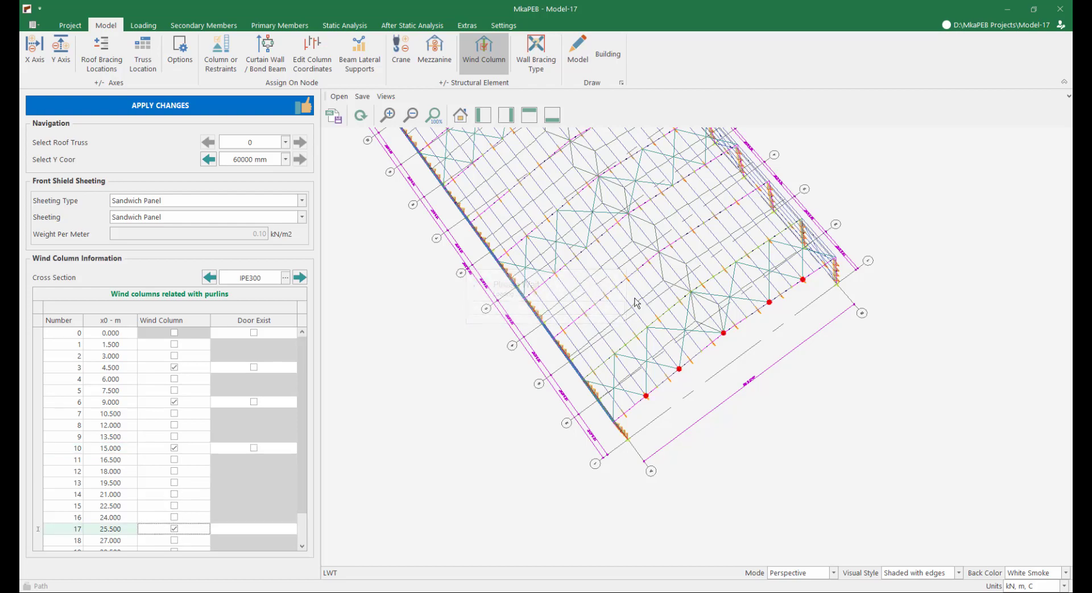
scroll(639, 303, "down", 5)
middle_click_drag(575, 170, 585, 214)
scroll(589, 221, "up", 5)
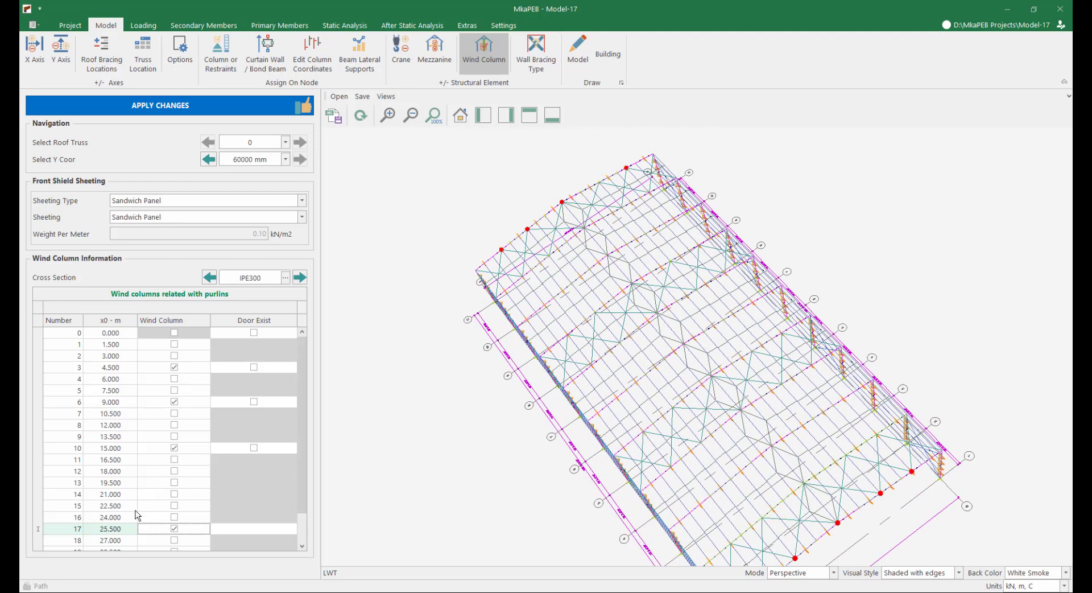
left_click(175, 494)
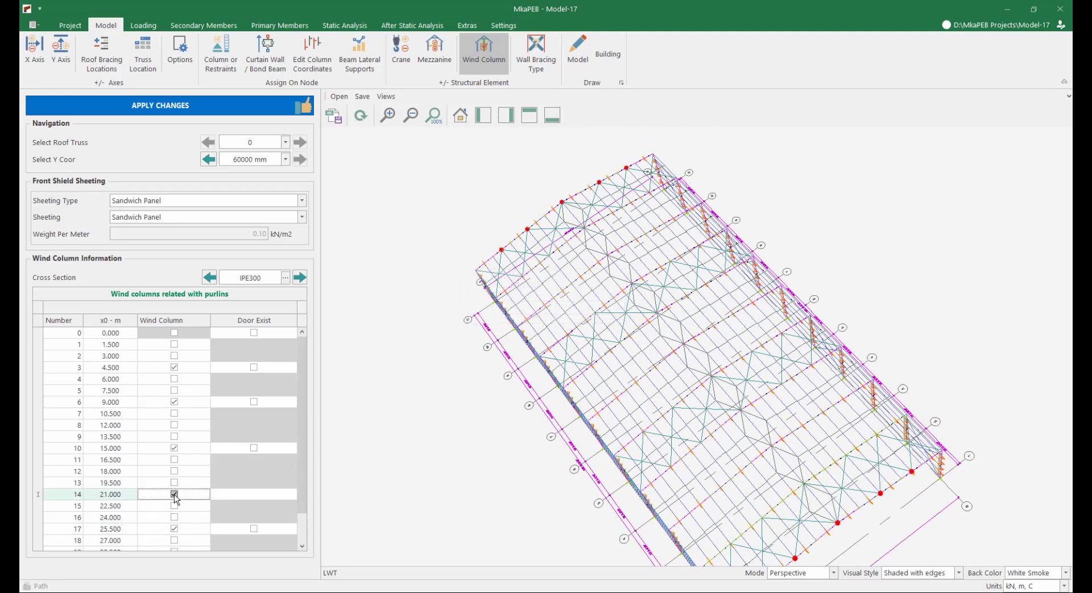
scroll(569, 276, "down", 2)
middle_click_drag(725, 406, 728, 364)
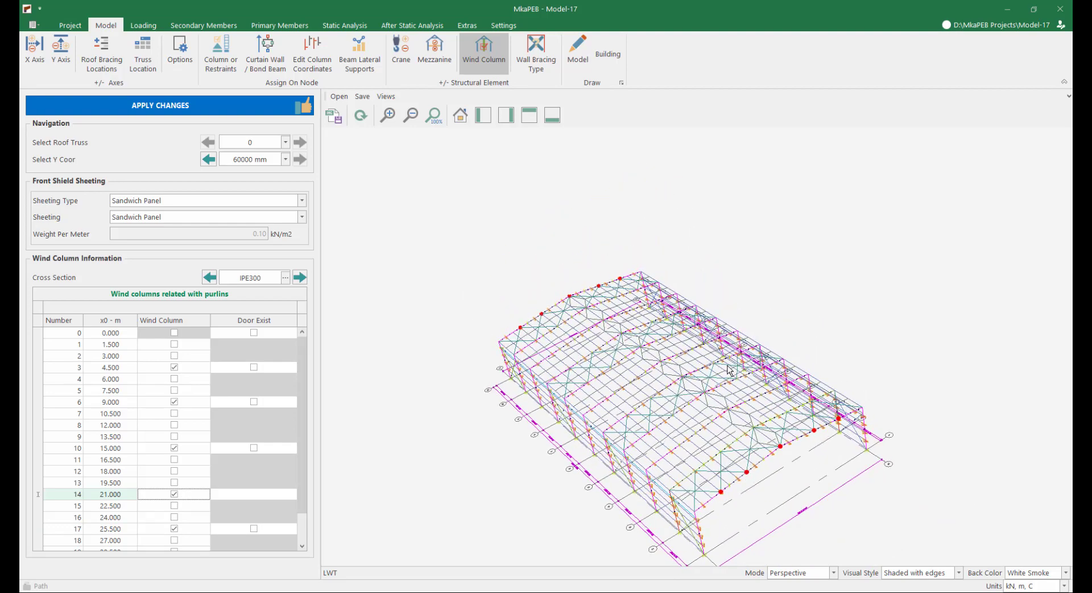
middle_click_drag(750, 439, 641, 372)
middle_click_drag(718, 362, 710, 380)
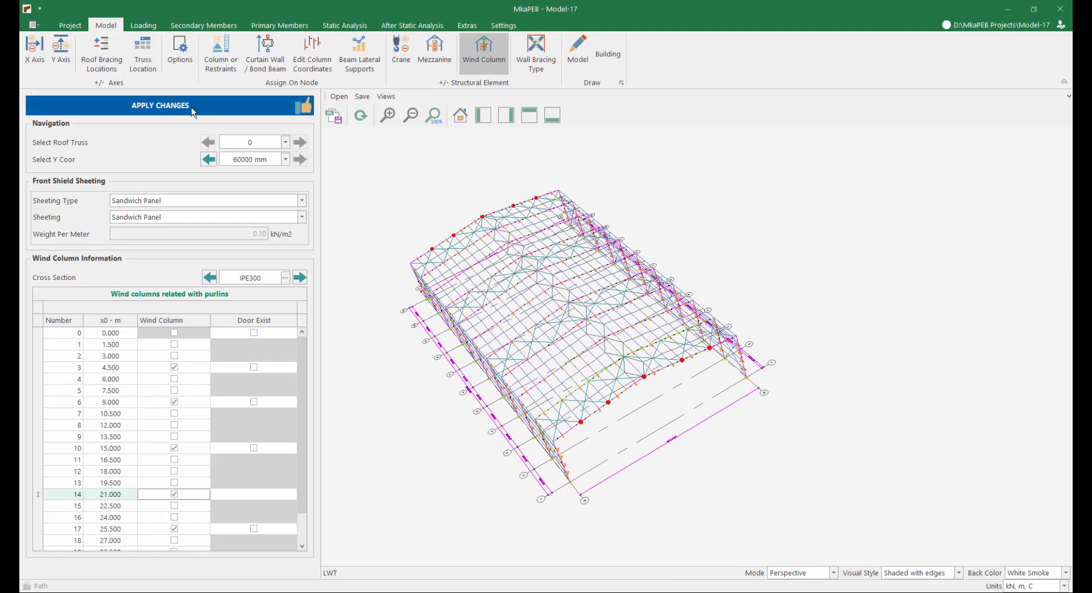
Step: Apply the wind column and front shield sheeting changes to the building model
left_click(191, 107)
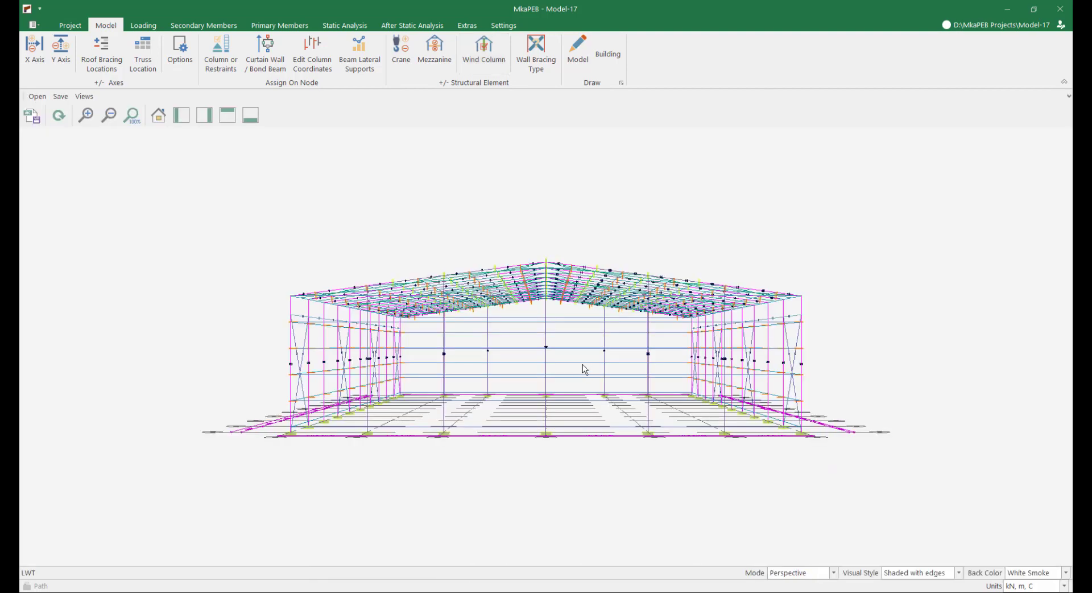
middle_click_drag(501, 329, 488, 373)
scroll(516, 376, "down", 1)
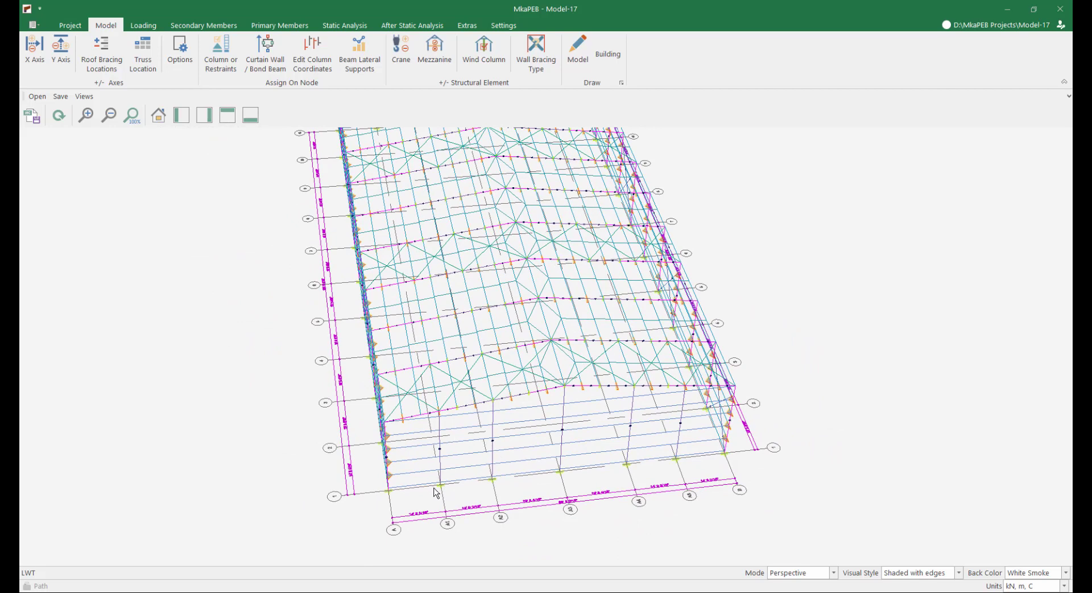
Step: Add a door at the 4.500 m wind column of the Y 0 mm gable and apply the change
left_click(471, 59)
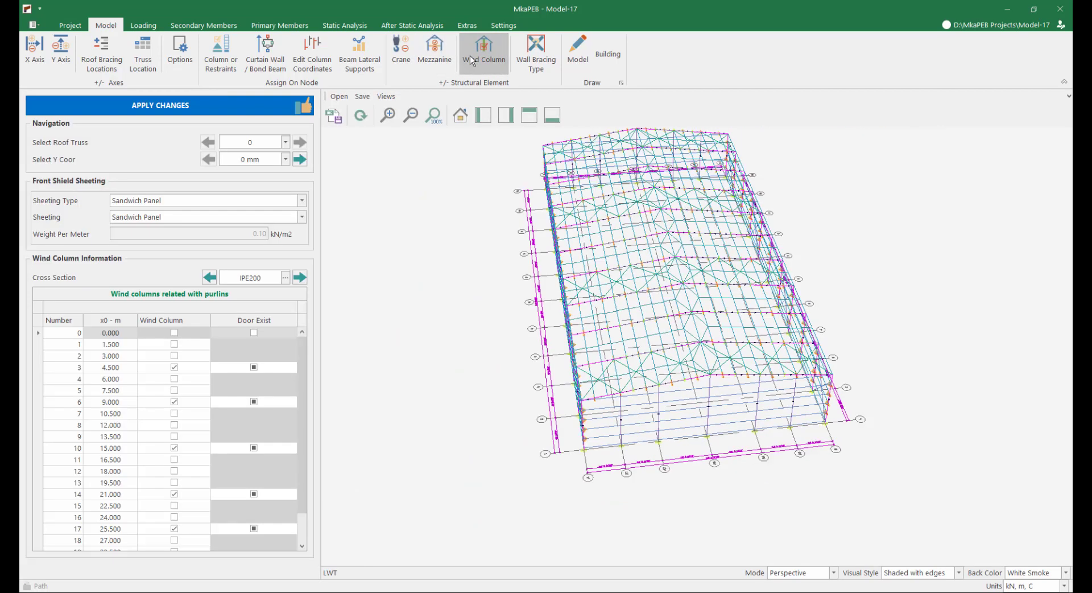
left_click(254, 367)
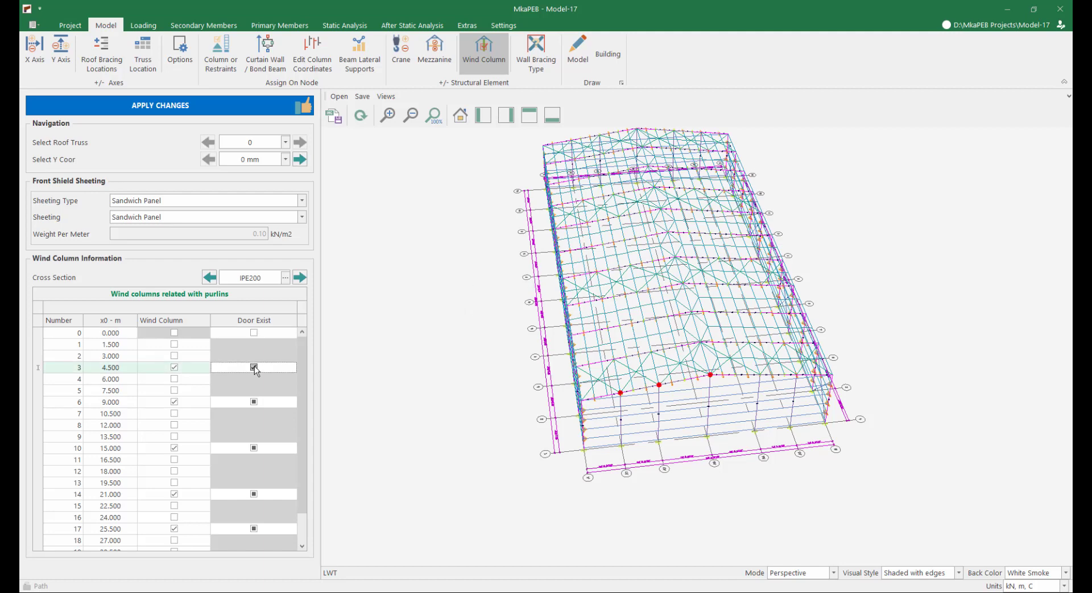
left_click(236, 111)
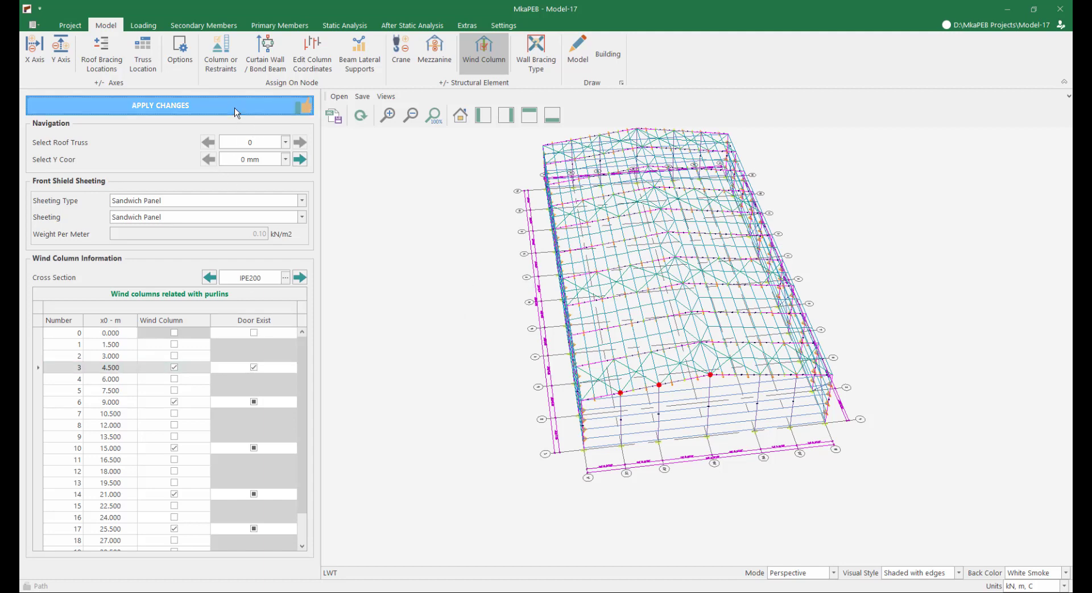
middle_click_drag(459, 273, 476, 389)
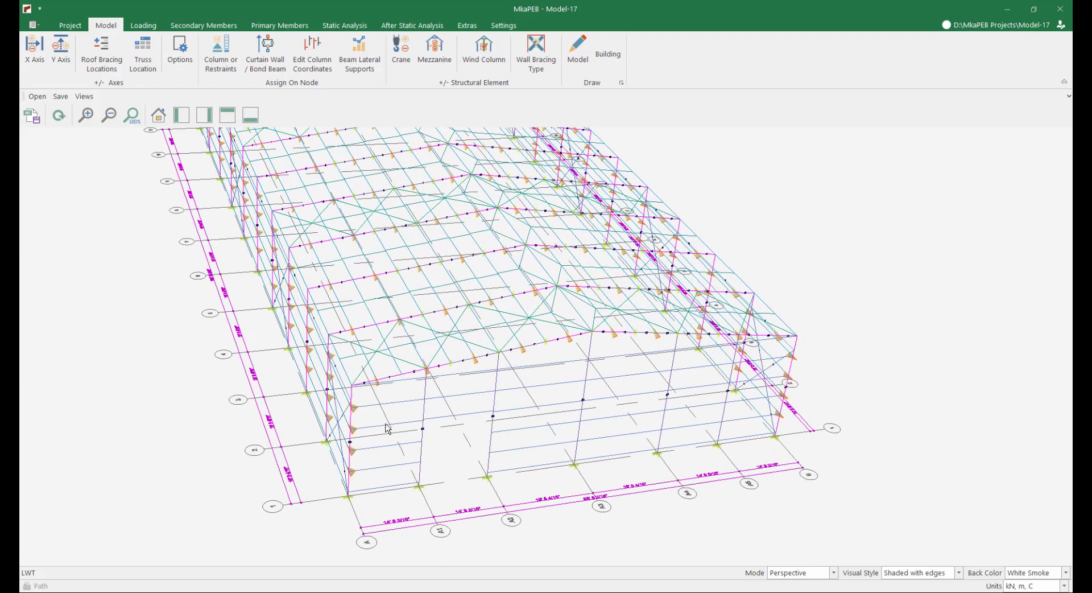
Step: Run the static analysis and display the capacity ratios for the xz-1 frame
left_click(345, 26)
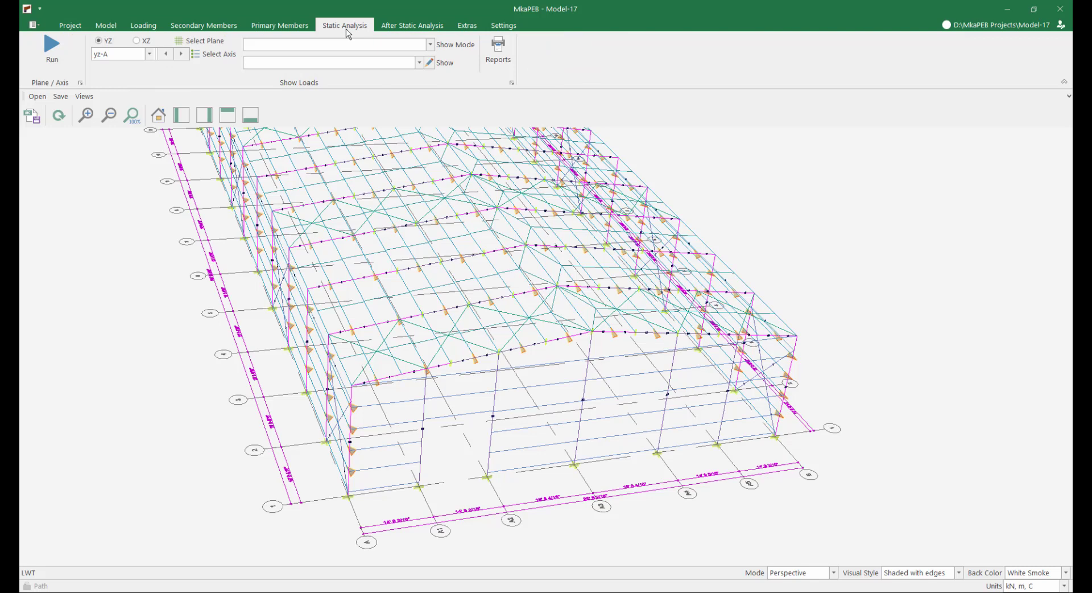
left_click(52, 50)
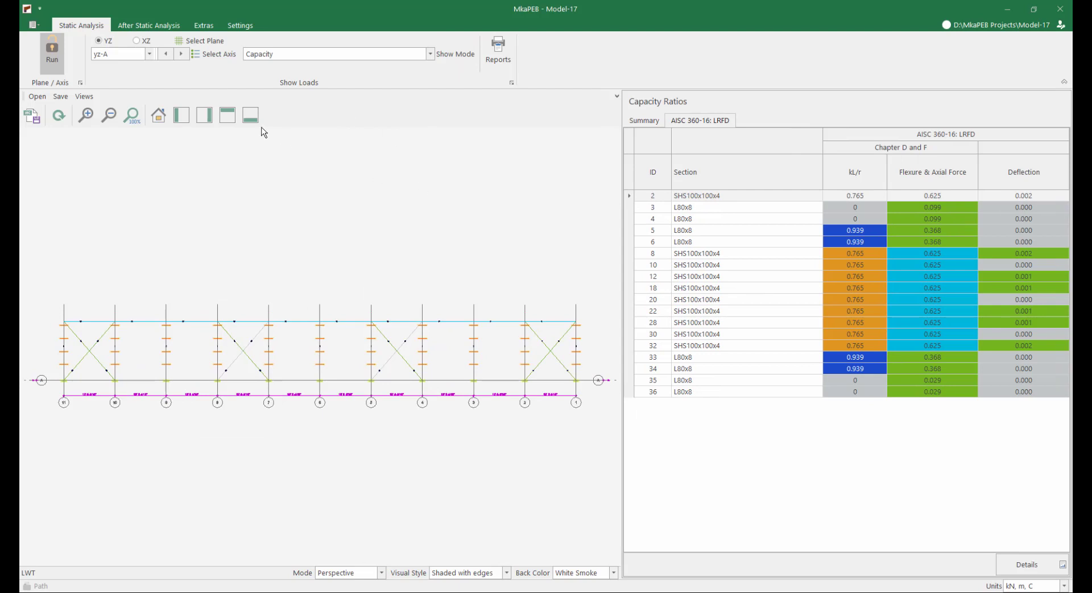
left_click(149, 54)
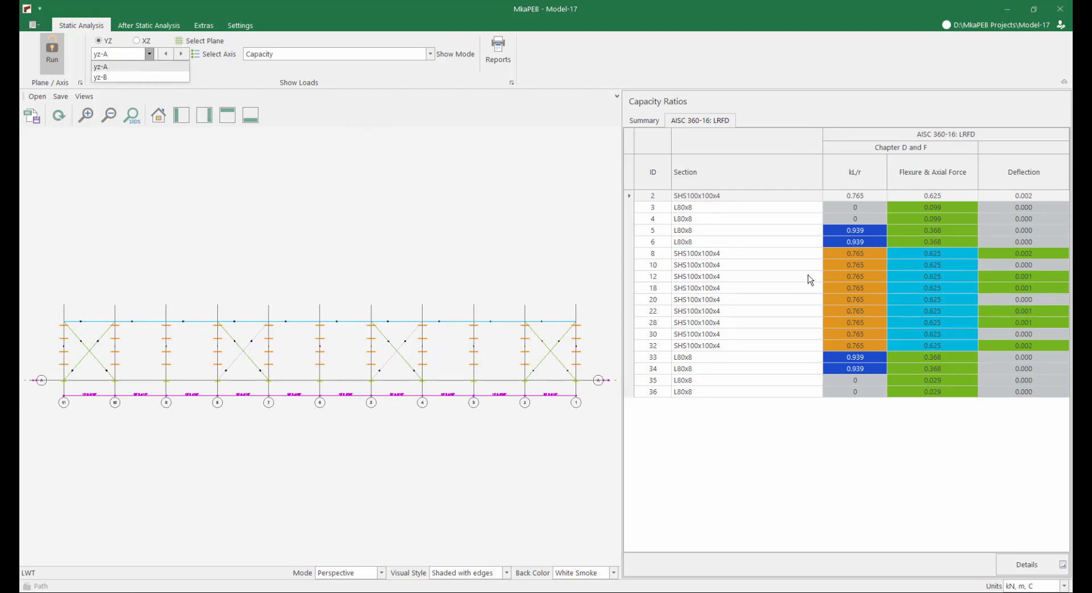
left_click(137, 41)
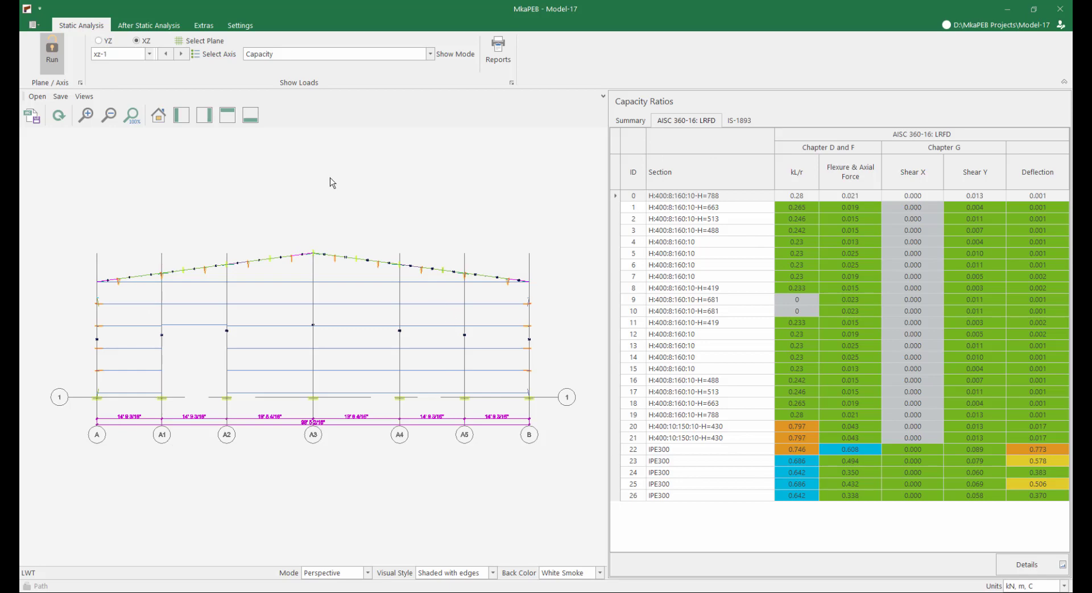
Step: Open the cost estimation and check the steel material quantities and costs
left_click(149, 25)
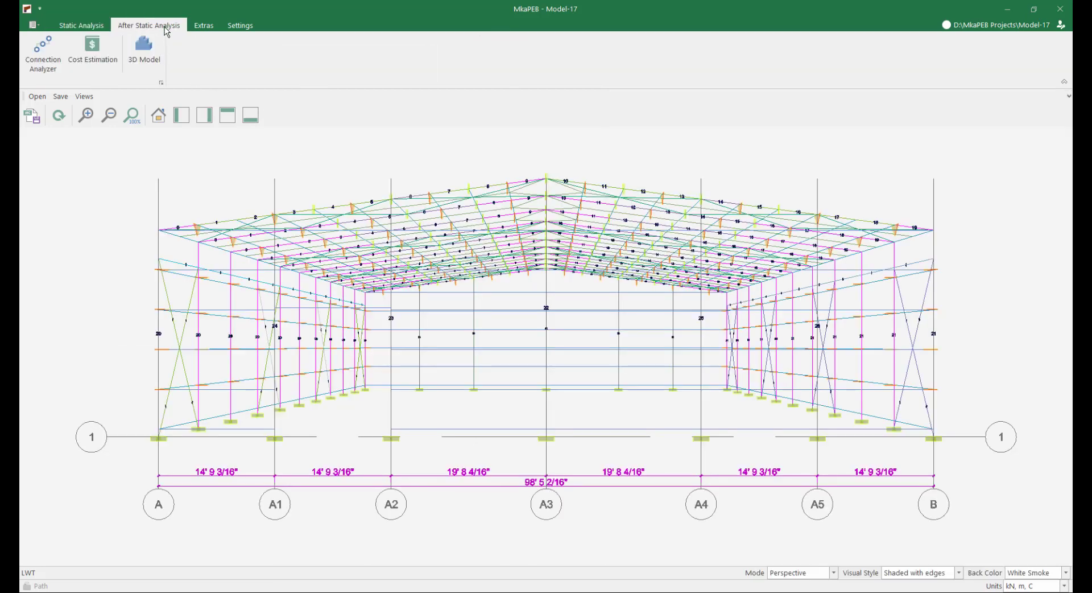
left_click(98, 64)
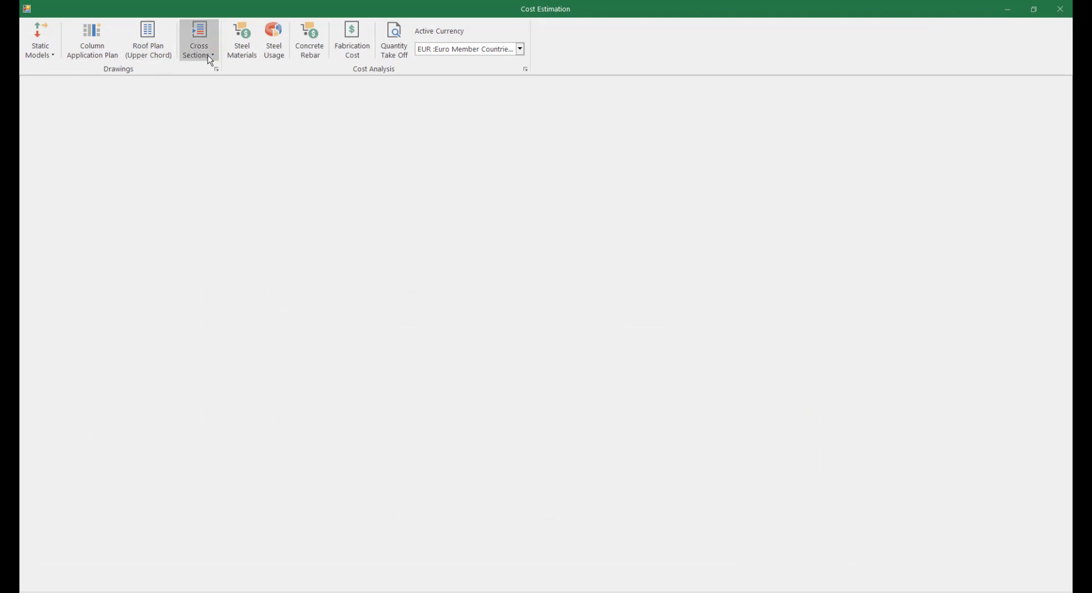
left_click(242, 57)
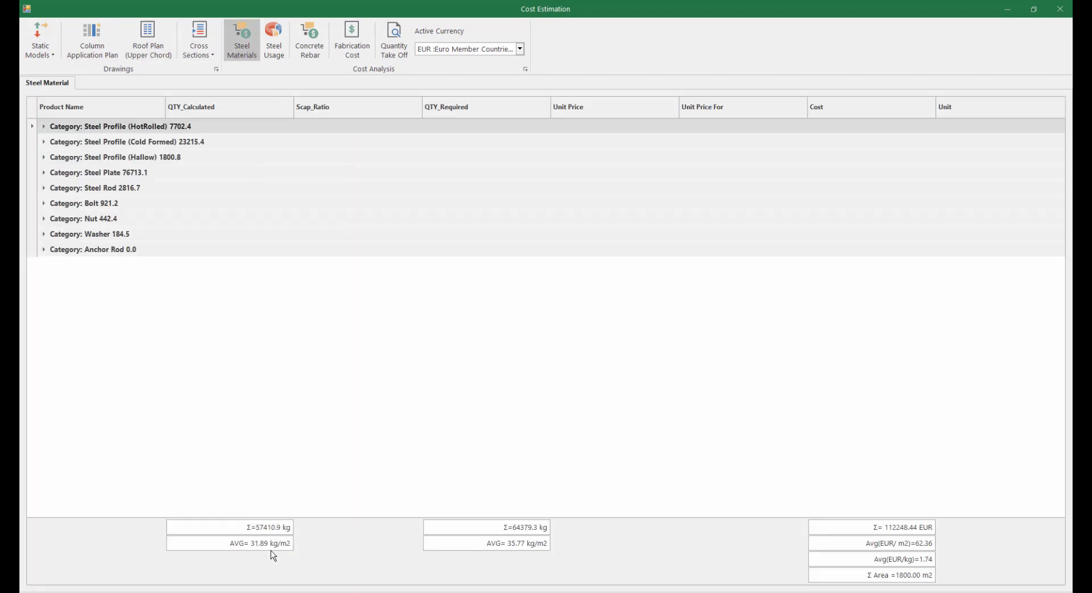
Step: View the nodes and frames drawings for the xz-1, xz-2 and yz-A static models
left_click(51, 56)
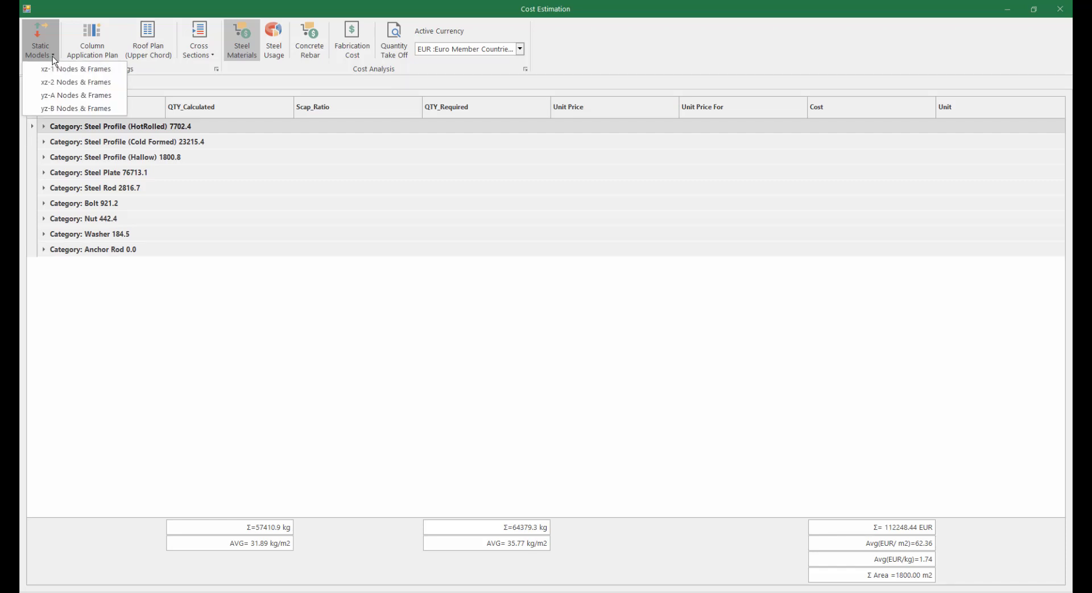
left_click(74, 69)
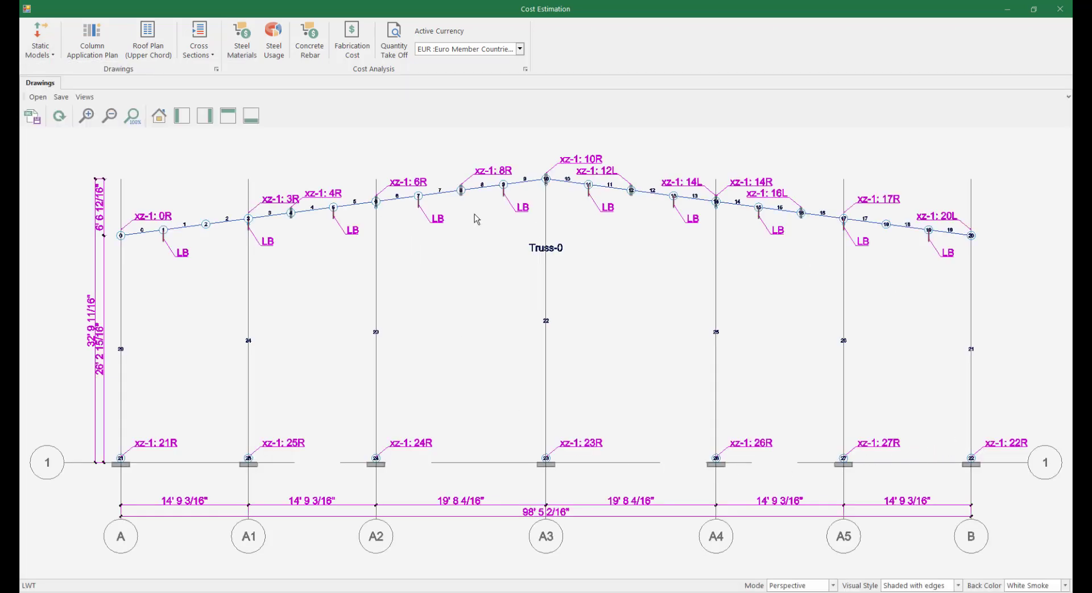
left_click(51, 55)
left_click(77, 82)
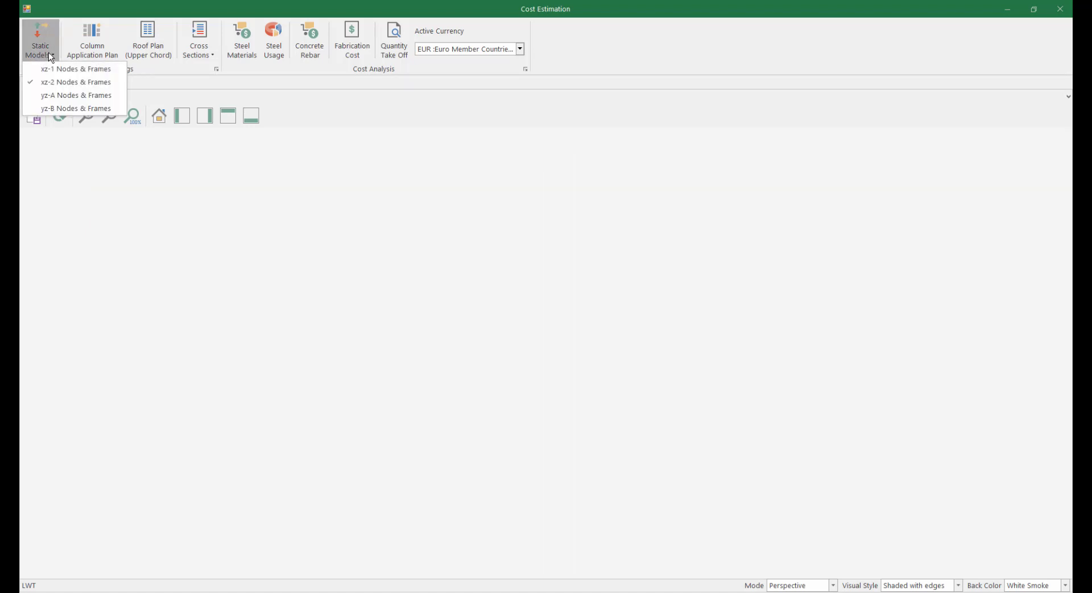
left_click(76, 95)
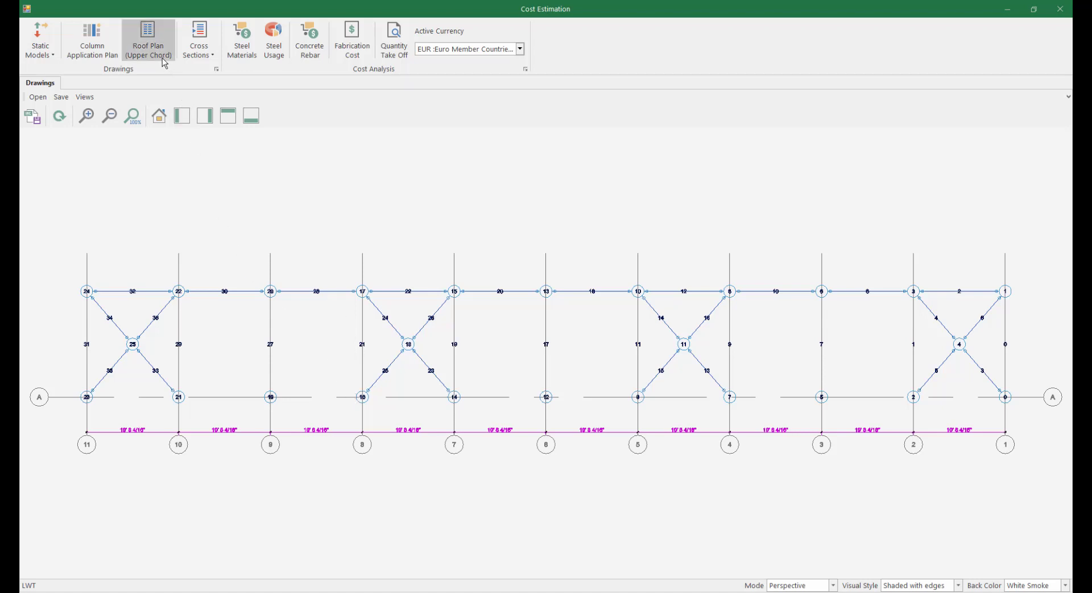
Step: Examine the column application plan, including its gable wind columns, and close the cost estimation
left_click(103, 56)
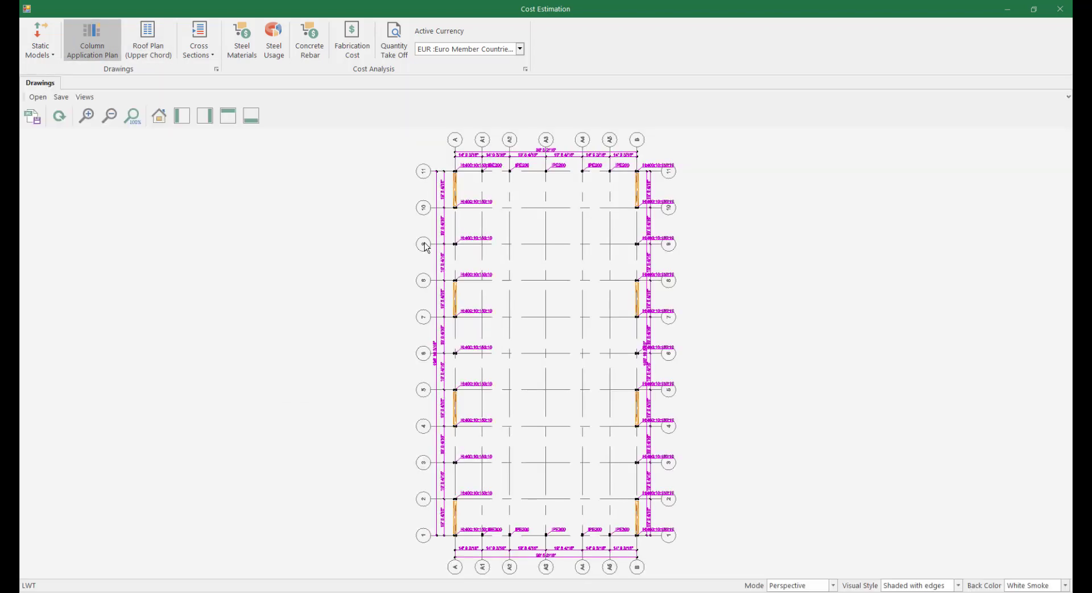
scroll(493, 160, "up", 6)
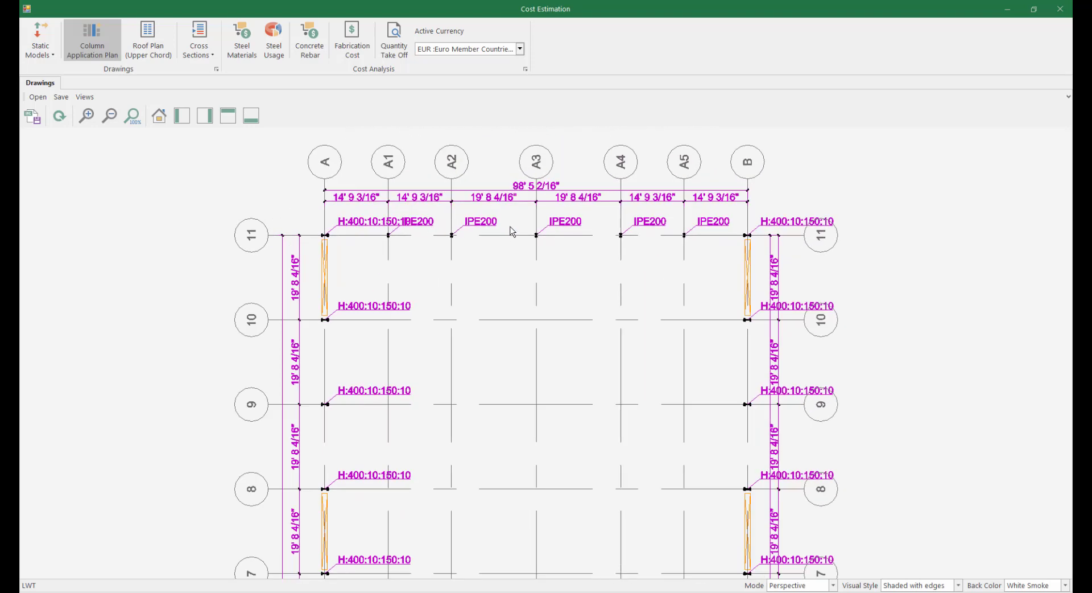
scroll(706, 194, "down", 6)
scroll(666, 288, "up", 7)
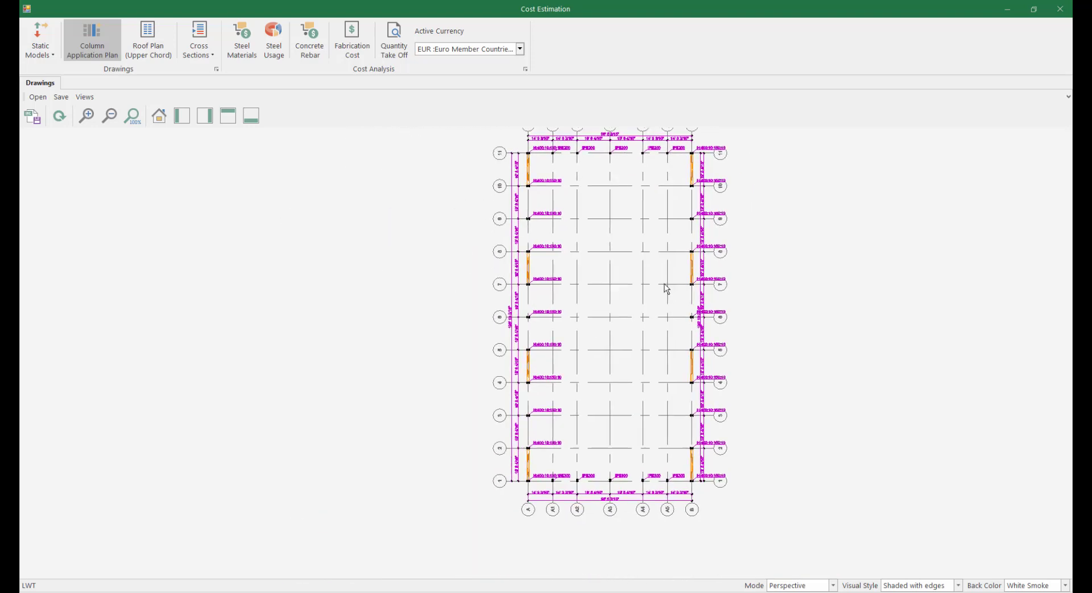
scroll(510, 528, "down", 8)
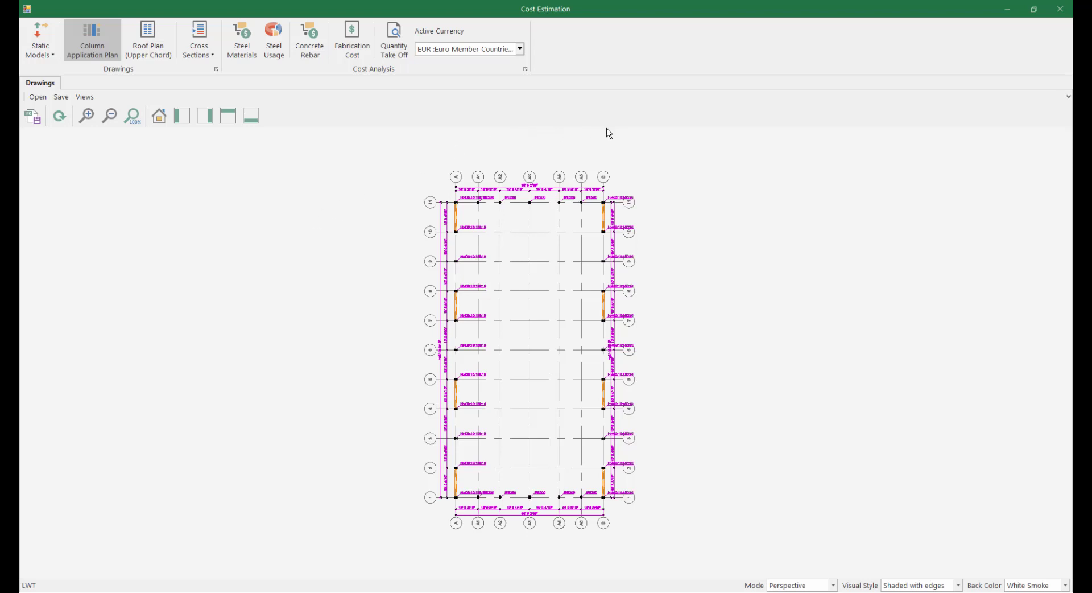
left_click(1060, 9)
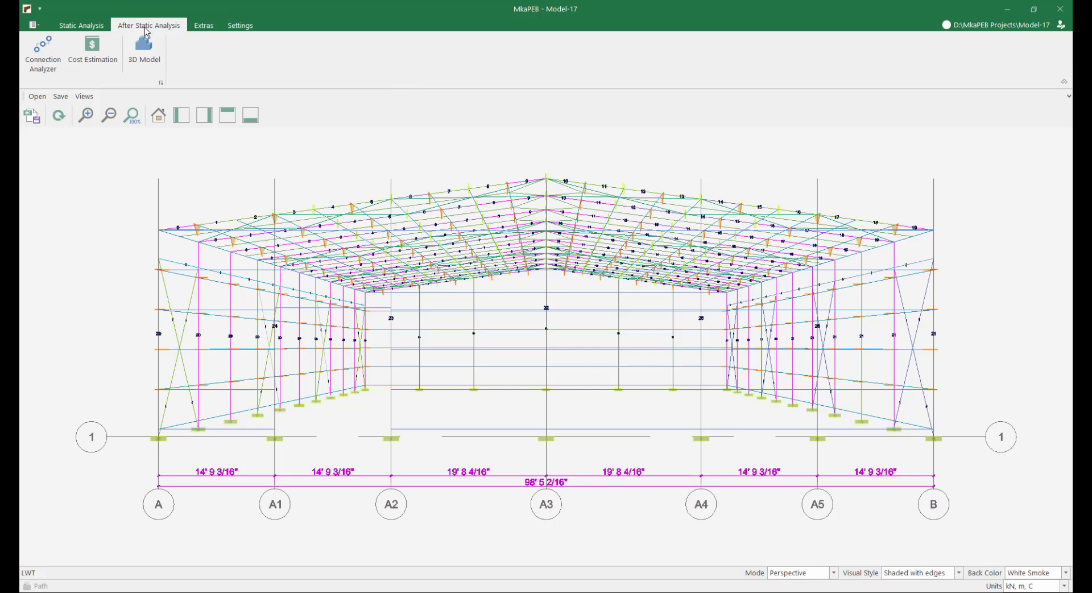
Step: Open the calculation reports and include Building Information, Actions on Structure and Secondary Member Calculations
left_click(100, 28)
left_click(100, 29)
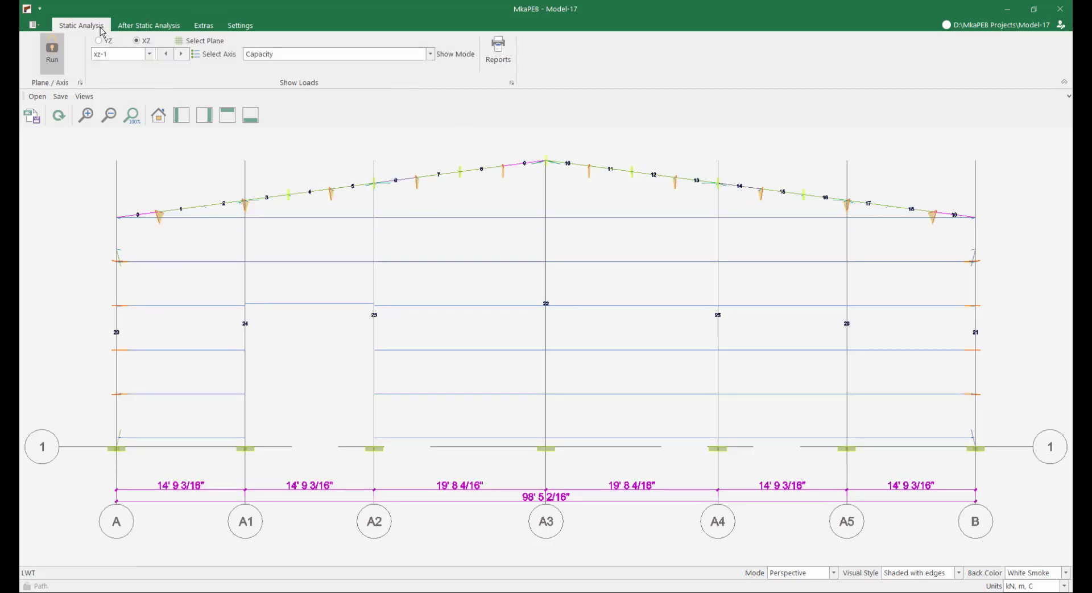
left_click(507, 61)
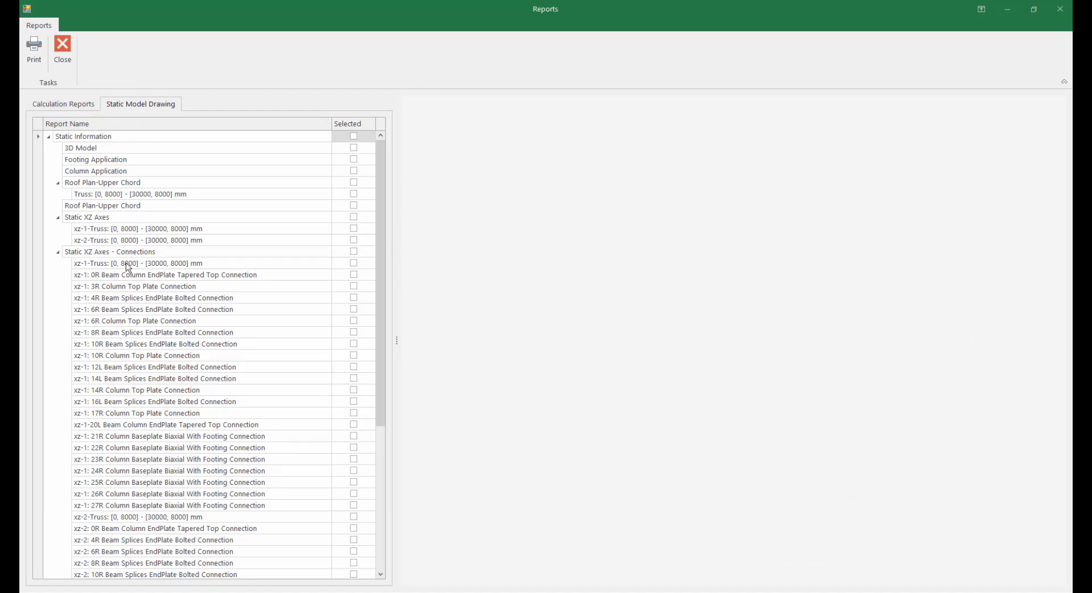
left_click(70, 103)
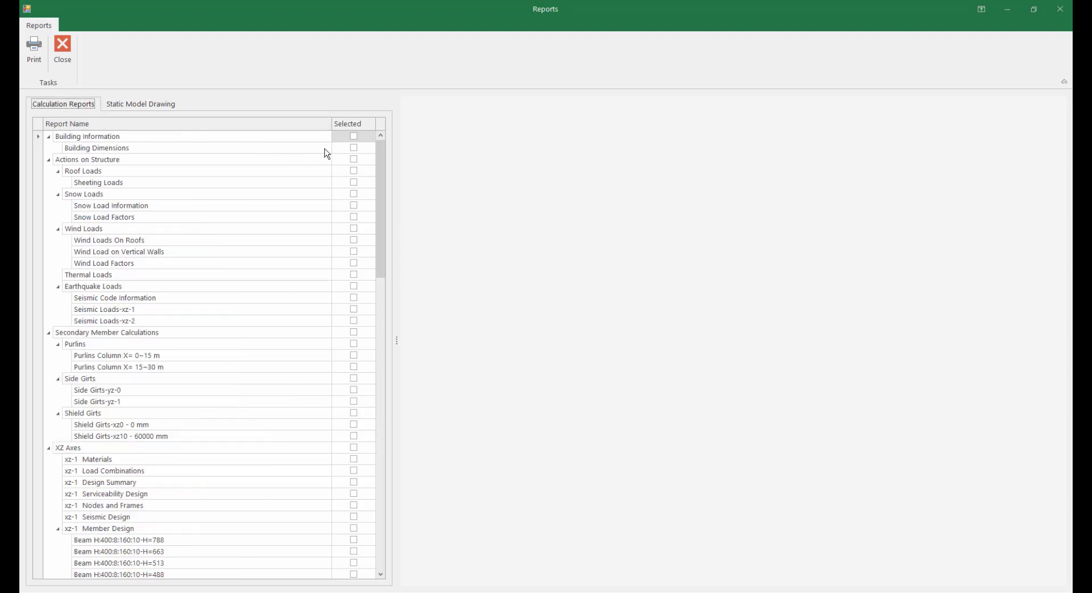
left_click(354, 136)
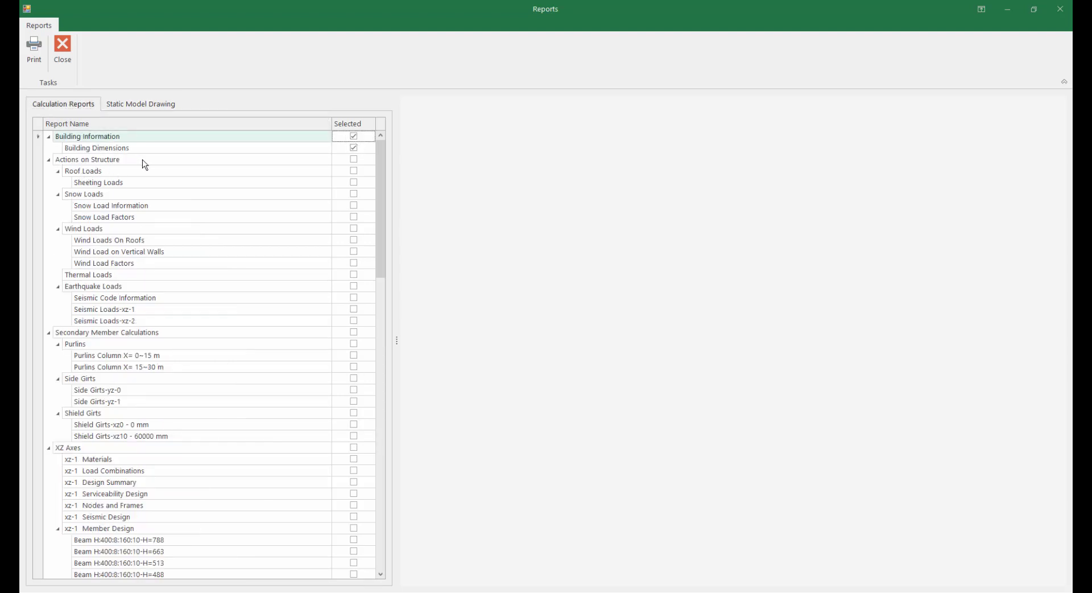
left_click(354, 159)
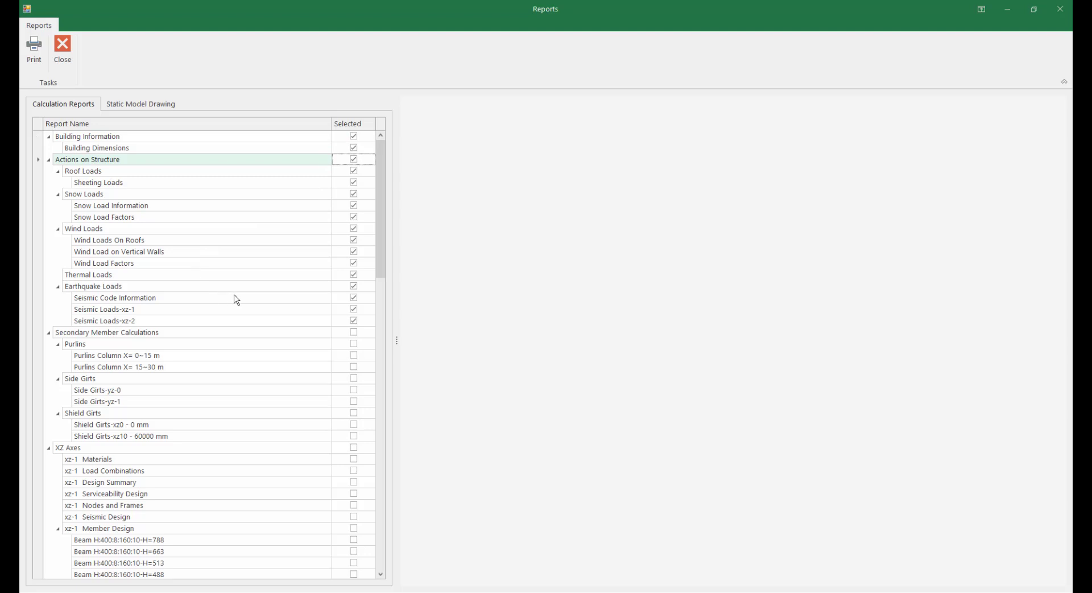
scroll(237, 300, "down", 1)
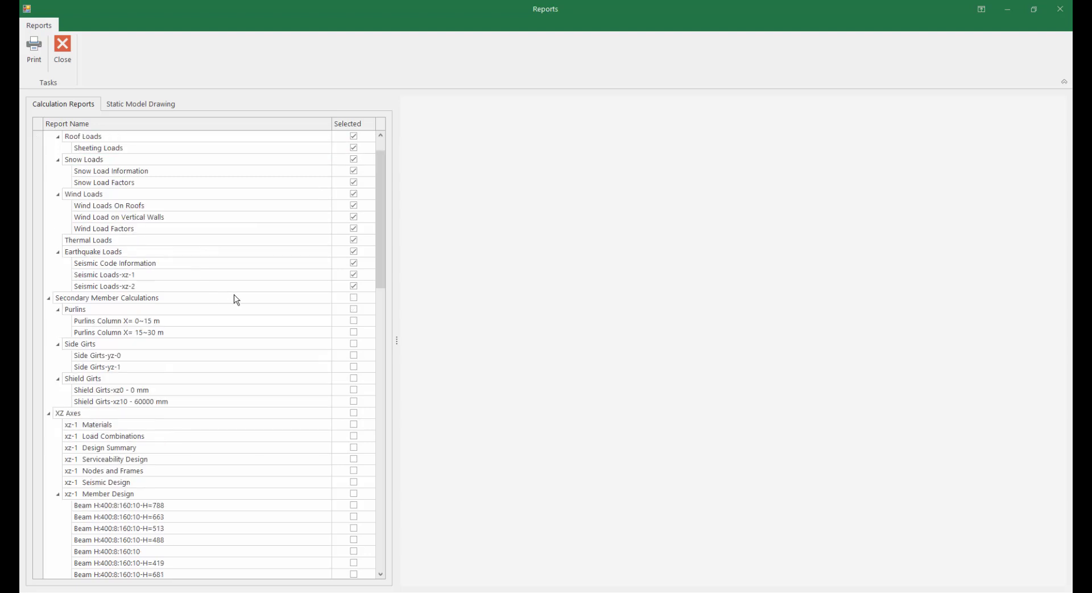
left_click(354, 298)
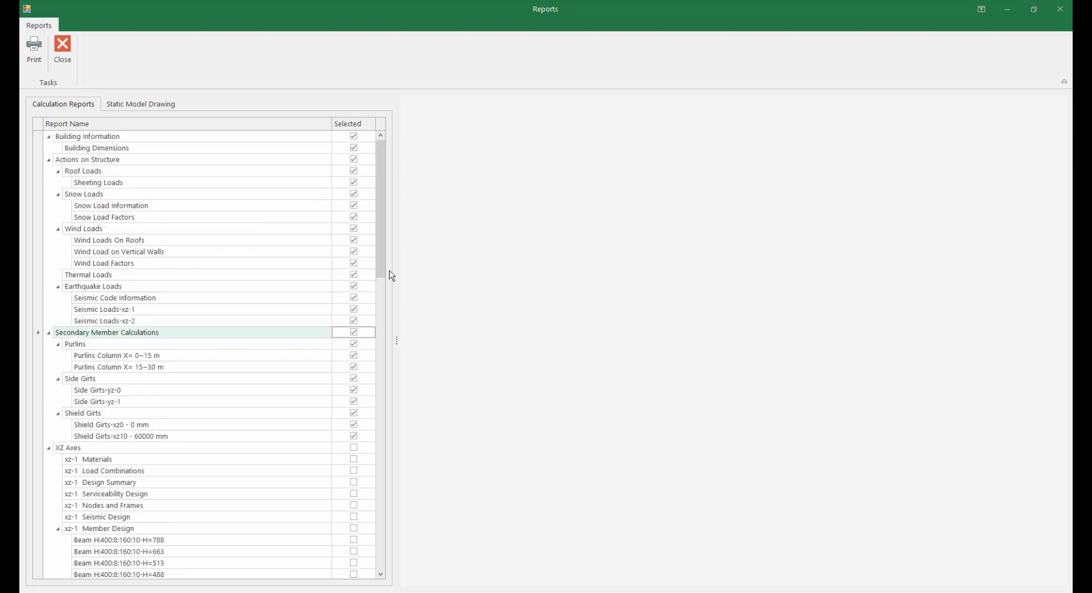
Step: Include the xz-1 member design of Beam H:400:8:160:10-H=788 and generate the report for print preview
left_click_drag(383, 272, 387, 340)
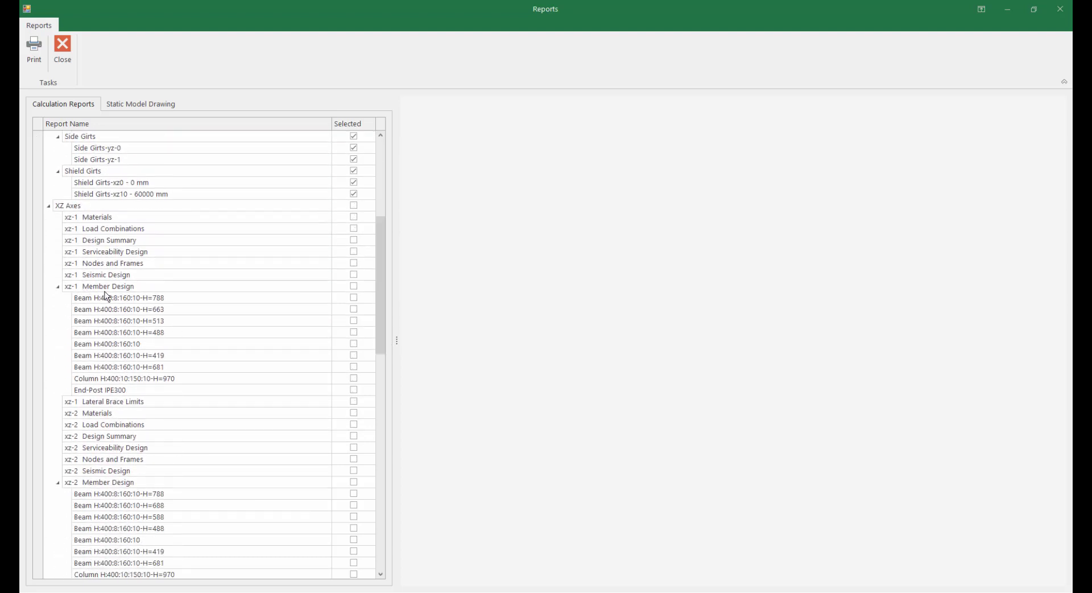
left_click(353, 297)
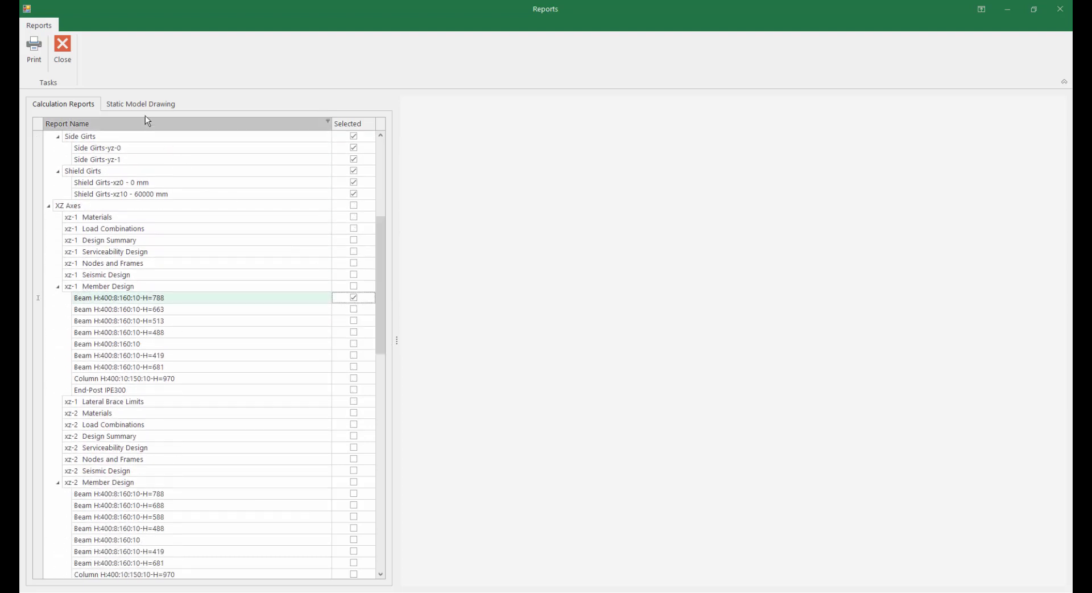
left_click(42, 64)
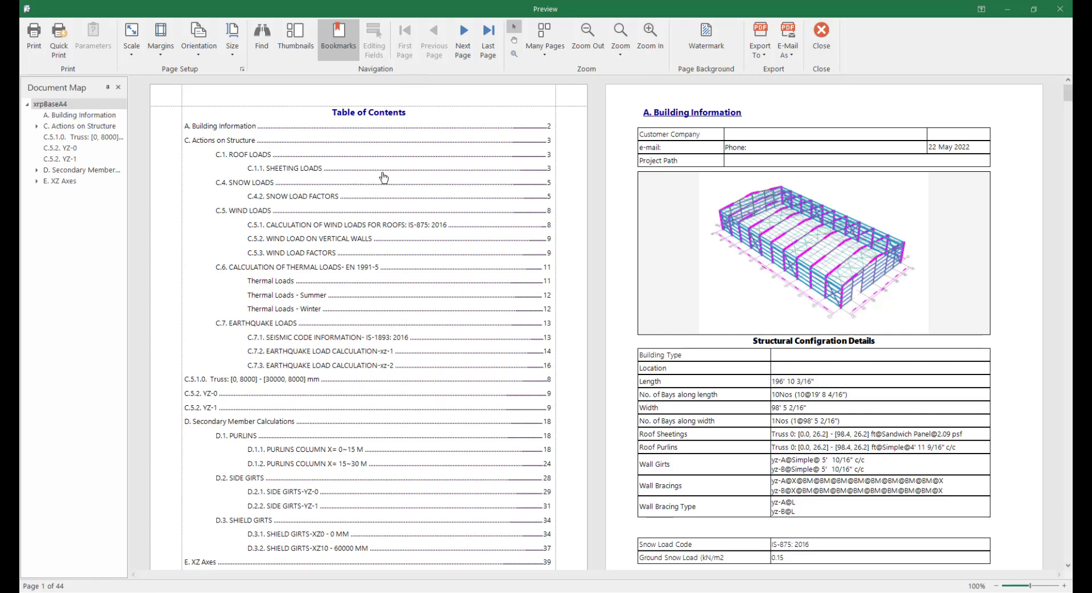
Step: Review the report's table of contents, building information, seismic and soil data, and the roof sheeting loads
scroll(671, 166, "down", 3)
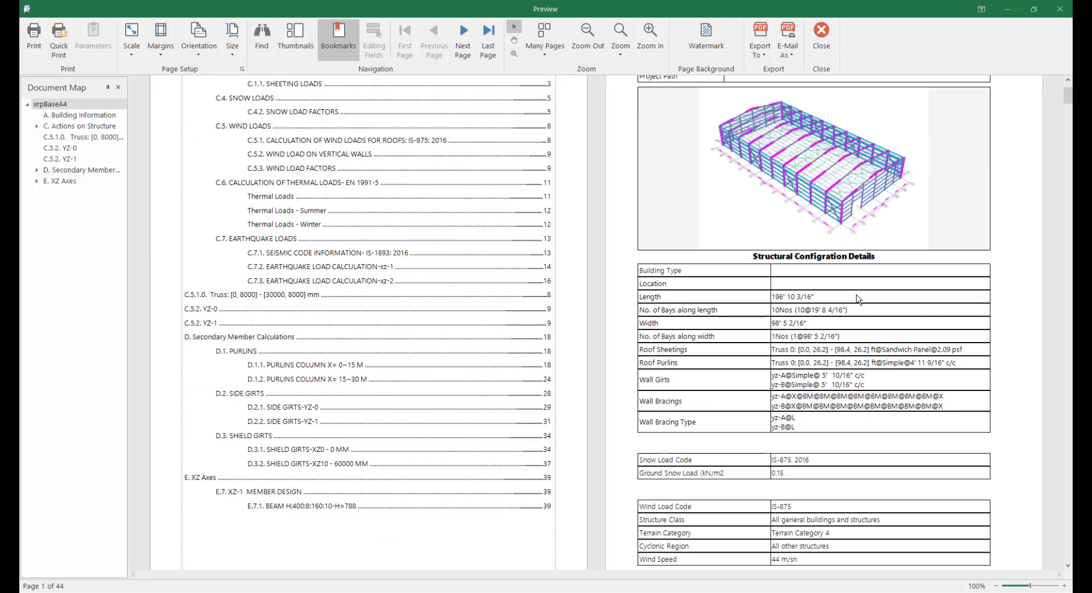
scroll(853, 356, "down", 4)
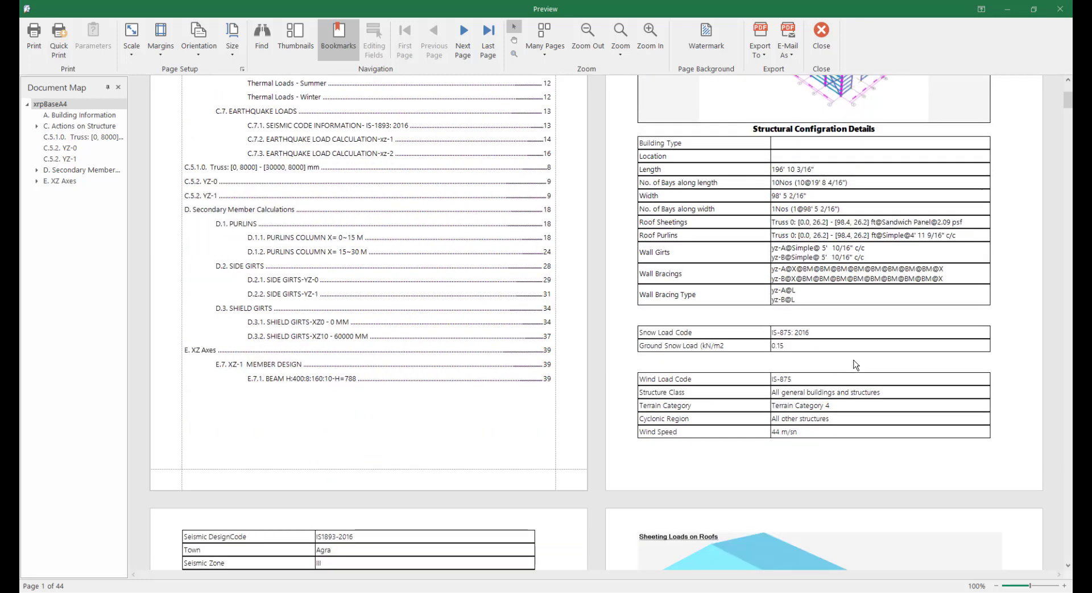
scroll(856, 364, "down", 6)
scroll(394, 296, "down", 5)
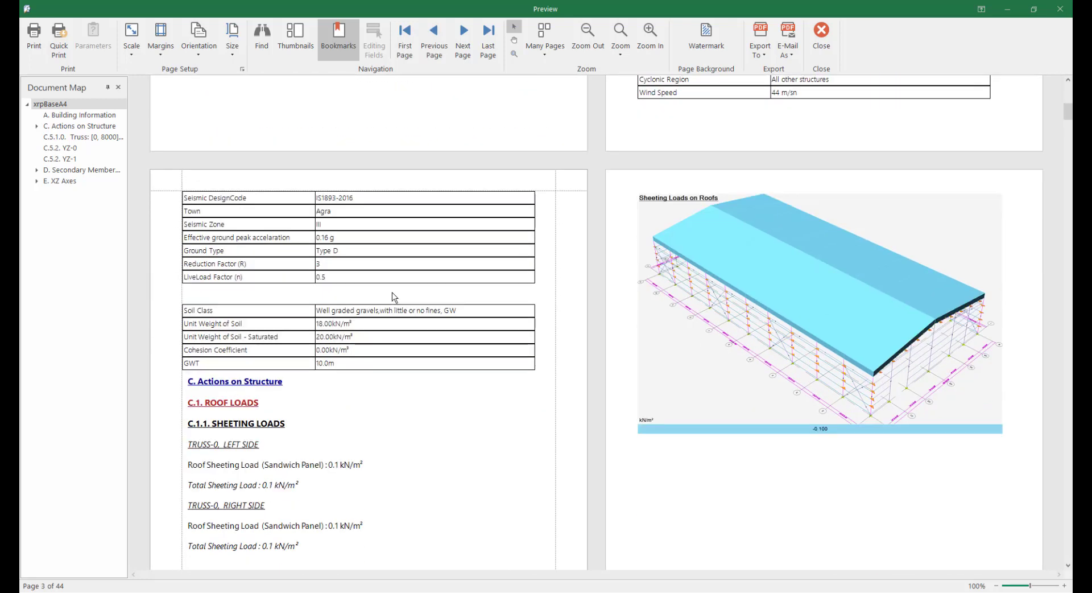
scroll(394, 296, "down", 3)
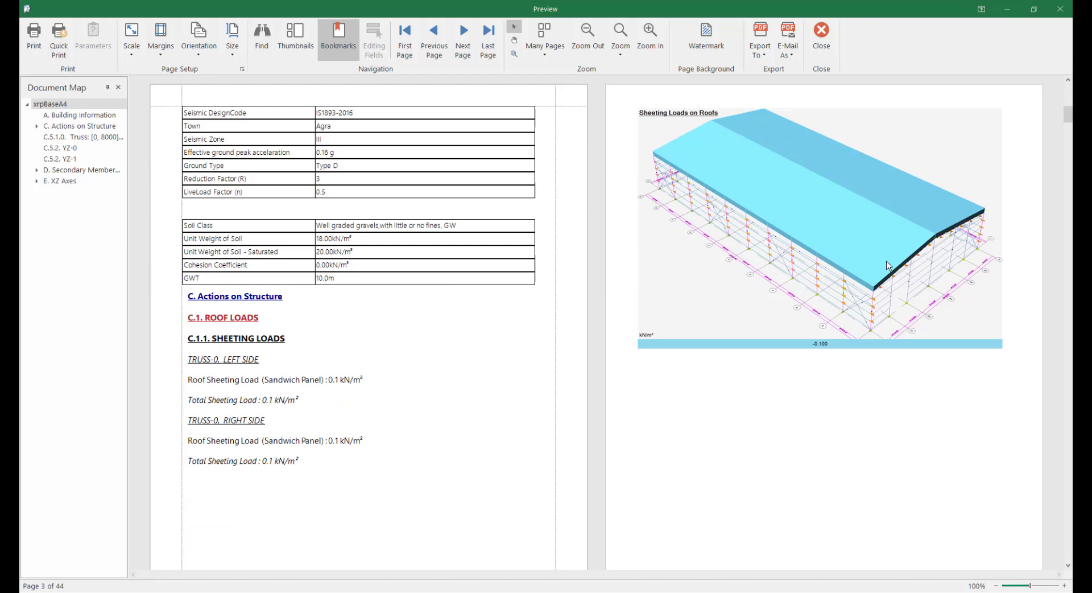
scroll(323, 365, "down", 17)
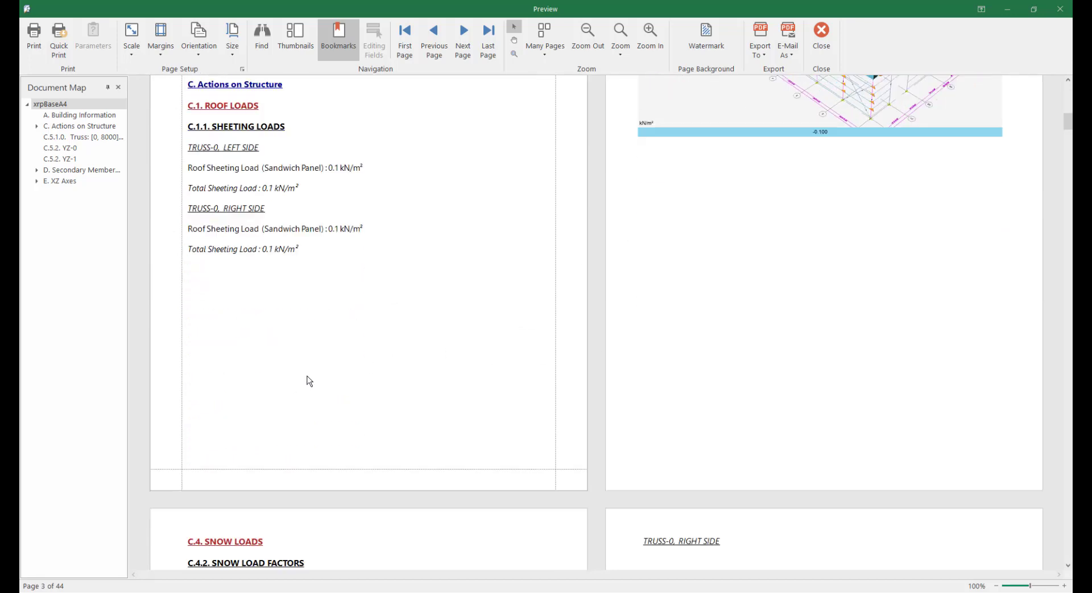
Step: Examine the snow load section and the IS-875 wind load calculations, including the WIND-L, WIND-R, WIND-F and WIND-B load diagrams
scroll(316, 376, "down", 15)
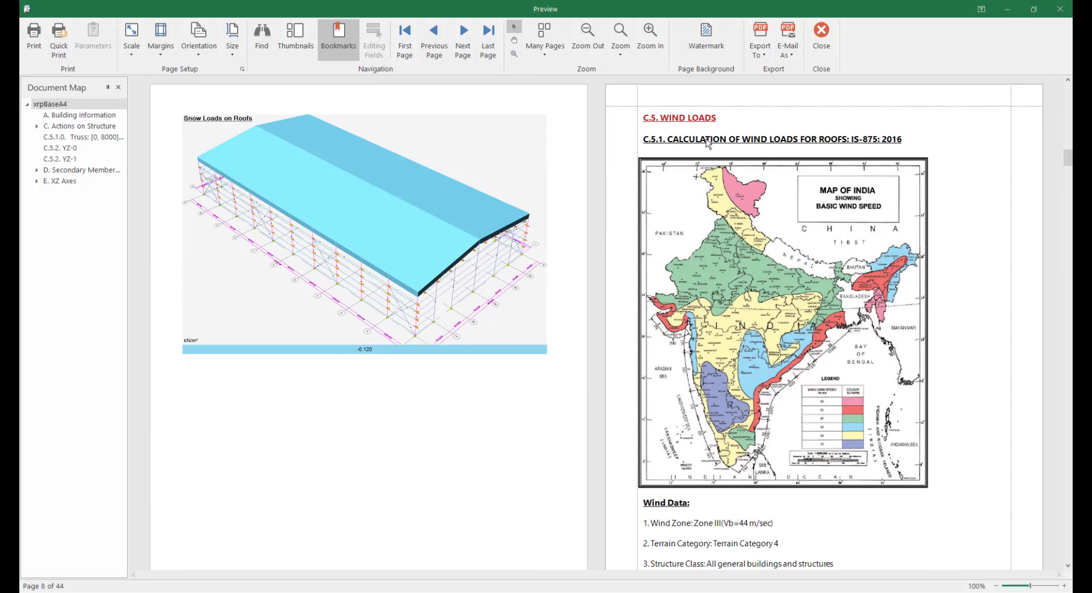
scroll(709, 329, "down", 1)
scroll(343, 270, "down", 5)
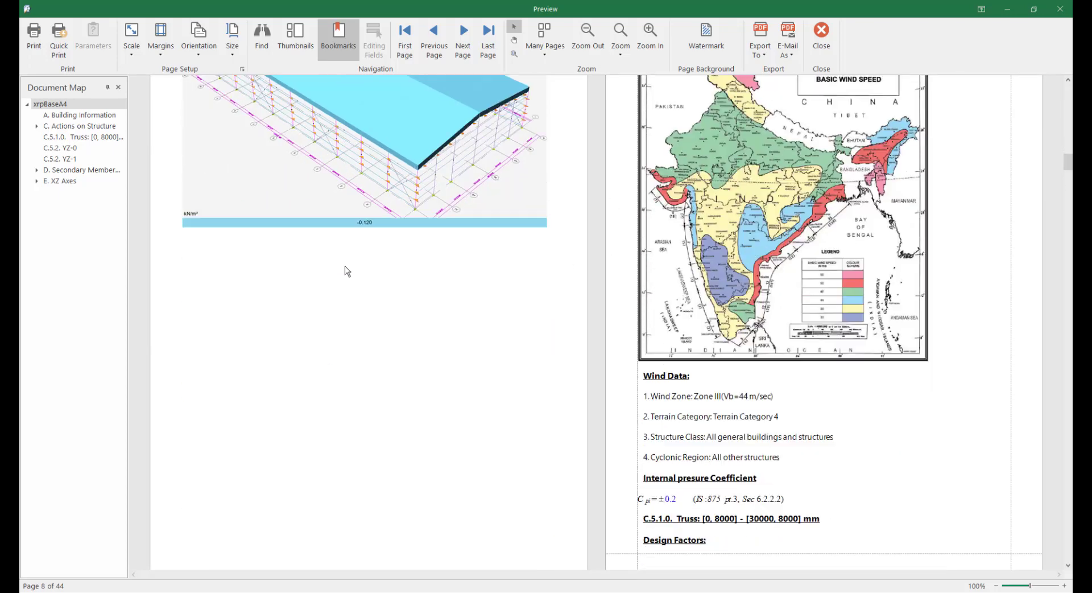
scroll(562, 273, "down", 1)
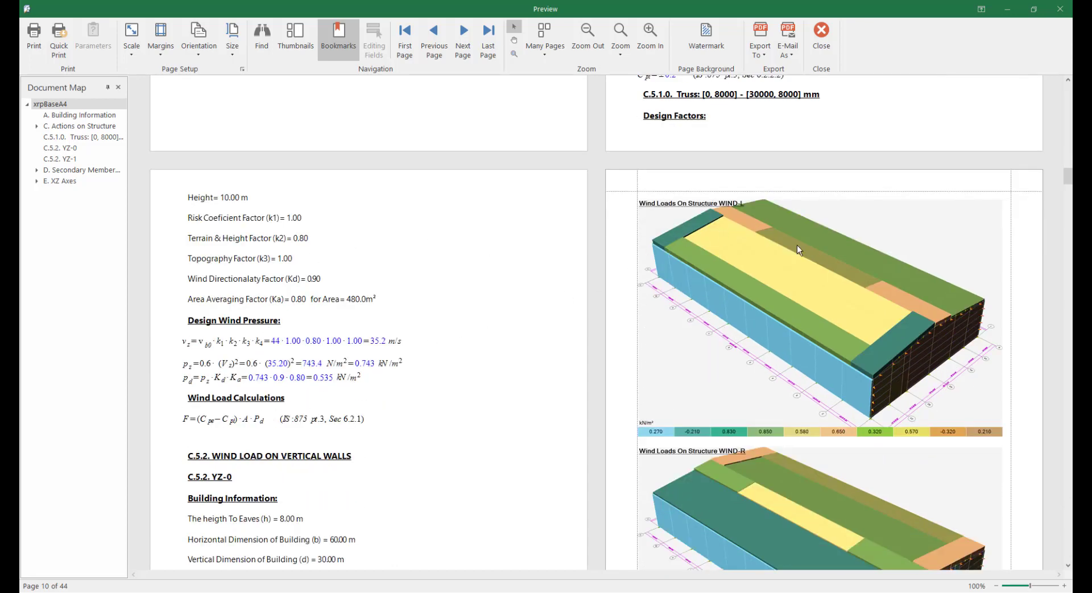
scroll(800, 250, "down", 2)
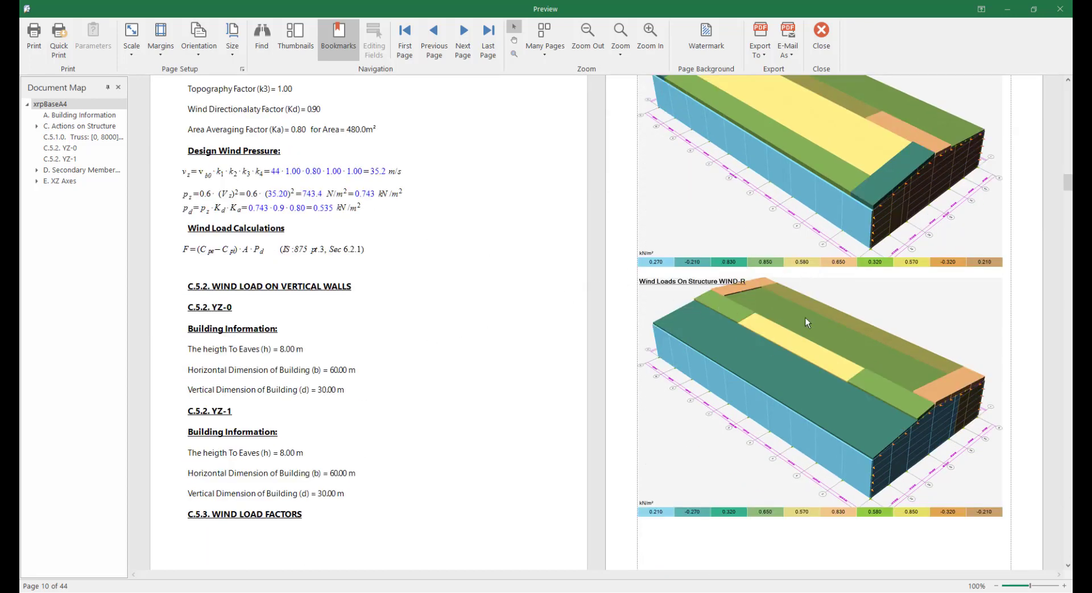
scroll(921, 327, "down", 6)
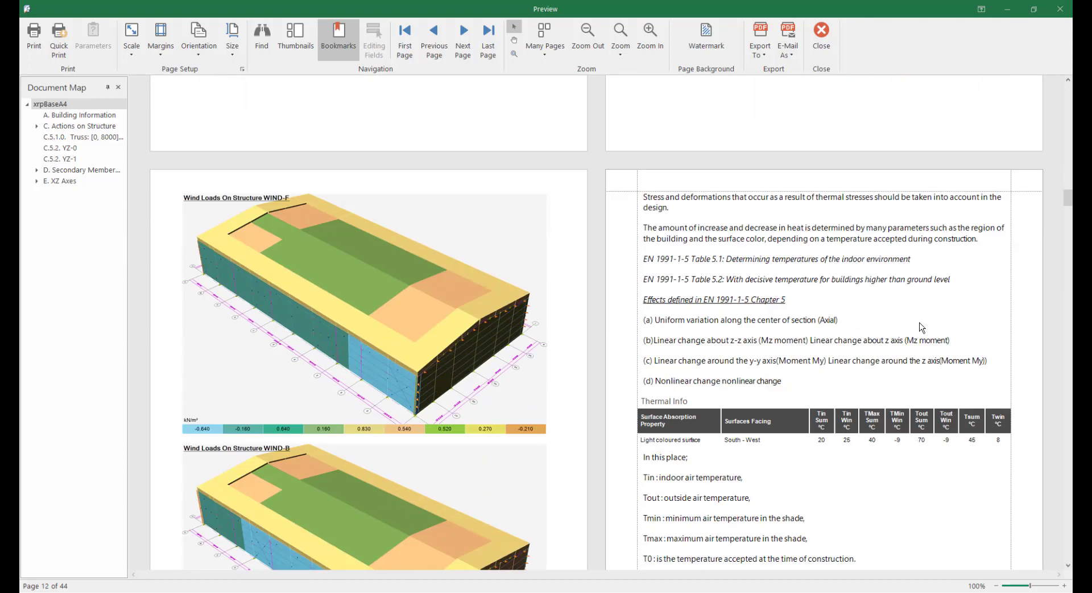
Step: Read through the EN 1991-1-5 thermal loads and the IS-1893 earthquake load calculations for xz-1 and xz-2
scroll(922, 327, "down", 3)
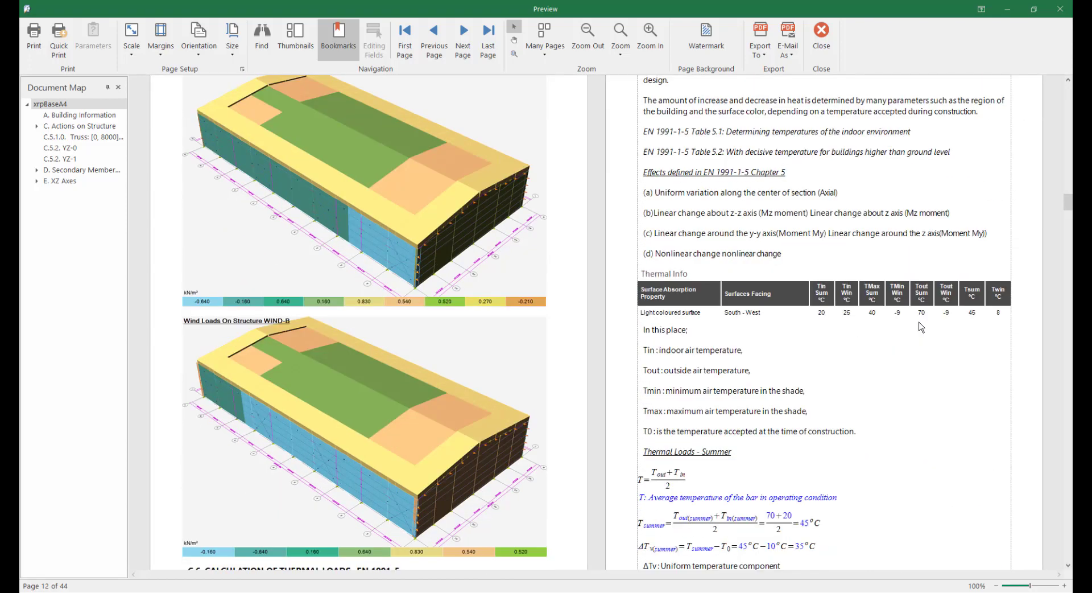
scroll(922, 328, "down", 6)
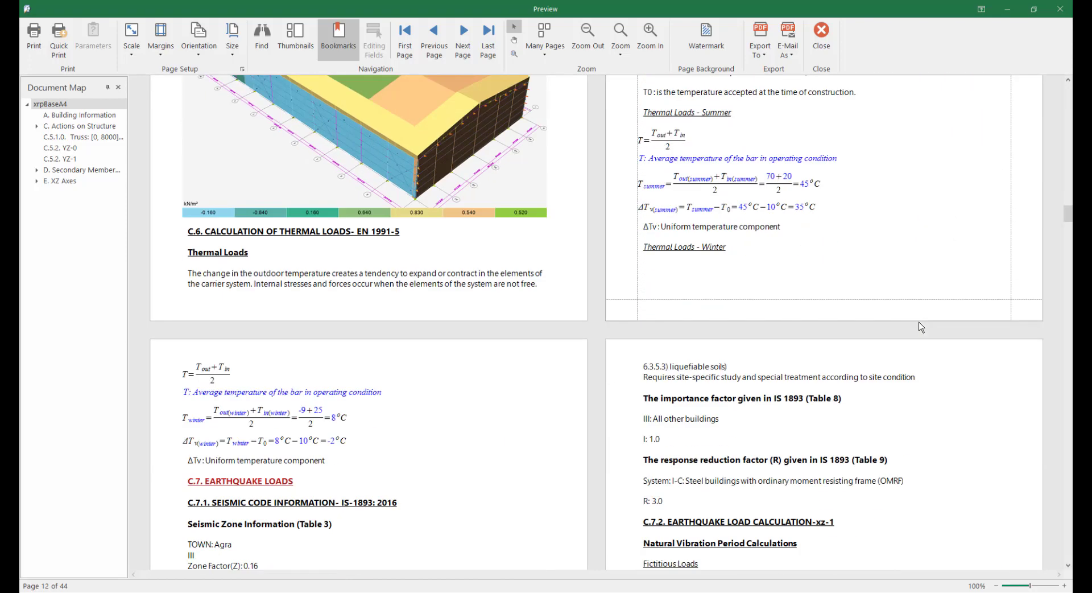
scroll(922, 328, "down", 7)
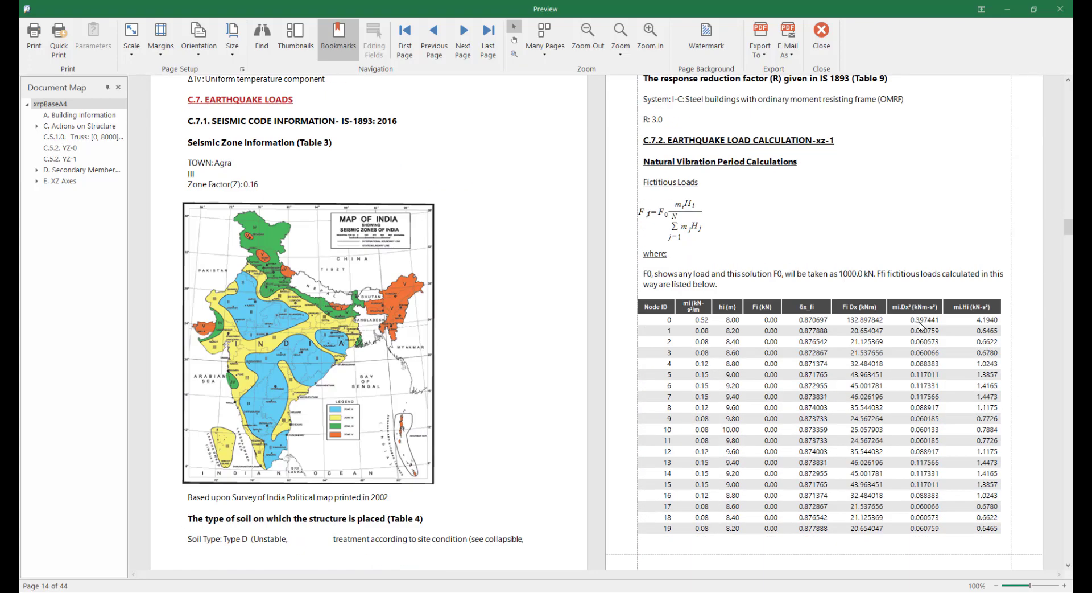
scroll(487, 288, "down", 11)
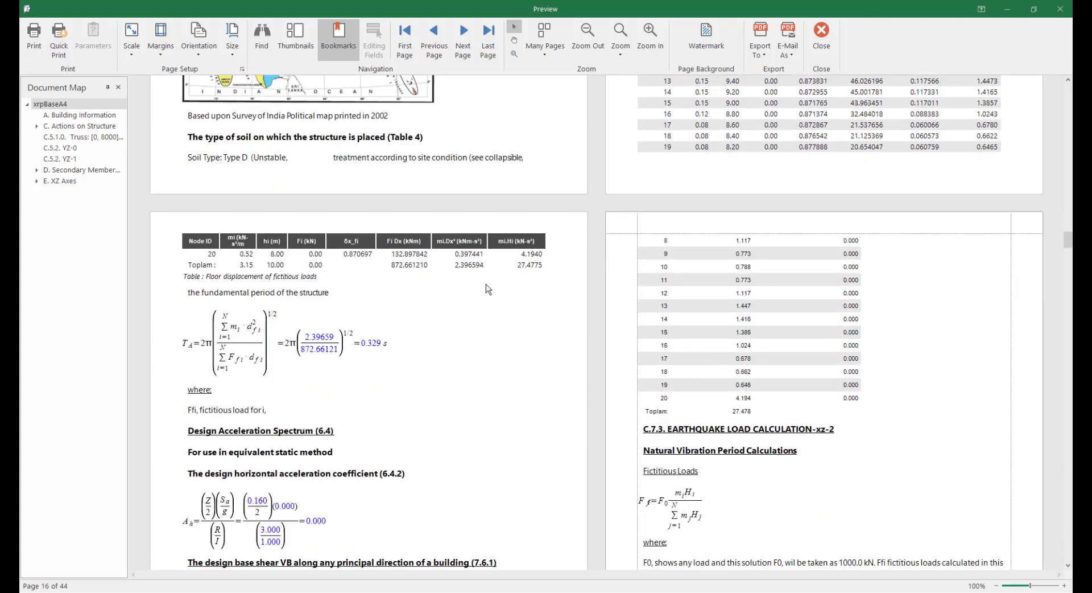
scroll(487, 289, "down", 20)
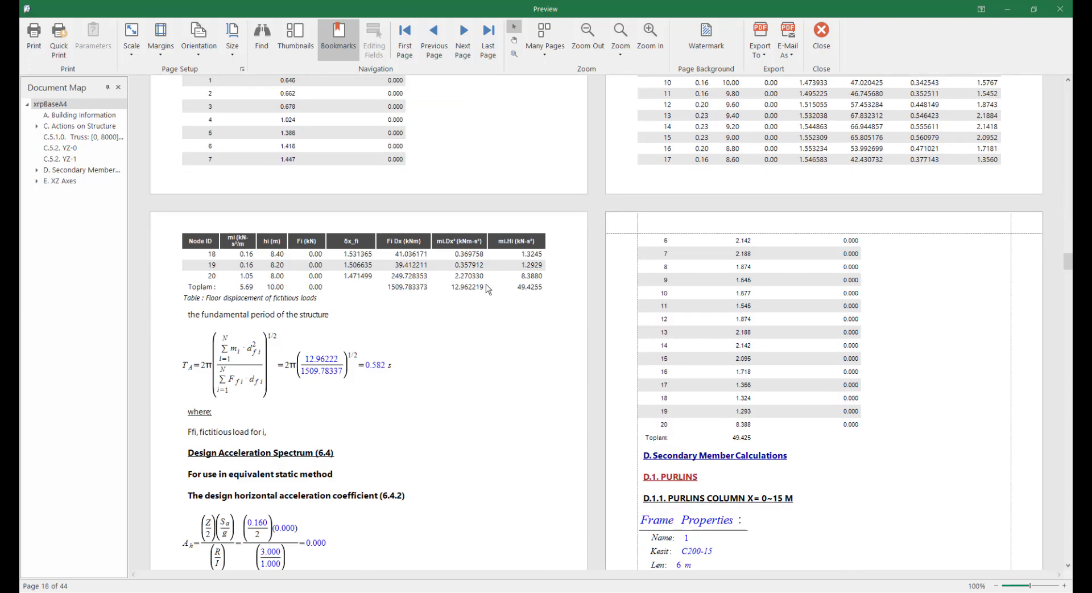
Step: Examine the secondary member calculations for the purlins and side girts, including their bending resistance and deflection checks
scroll(487, 289, "down", 12)
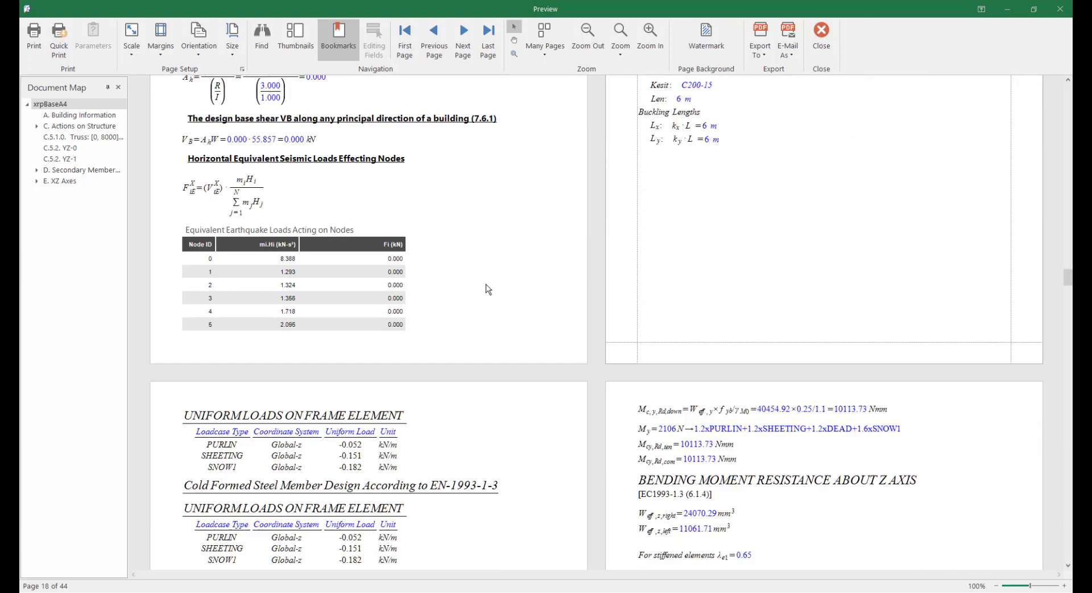
scroll(487, 289, "down", 2)
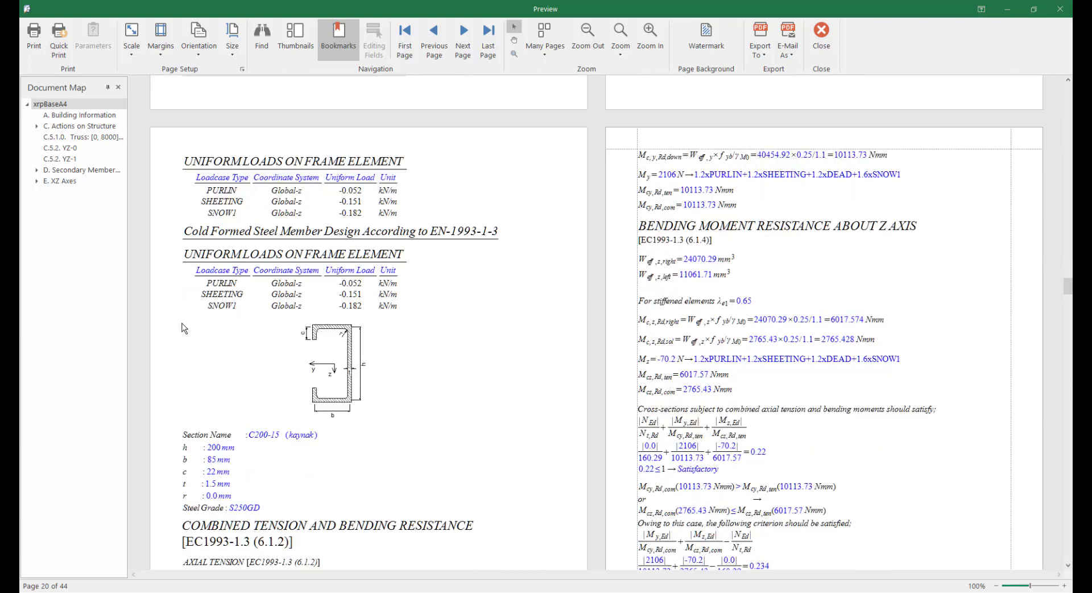
scroll(354, 318, "down", 8)
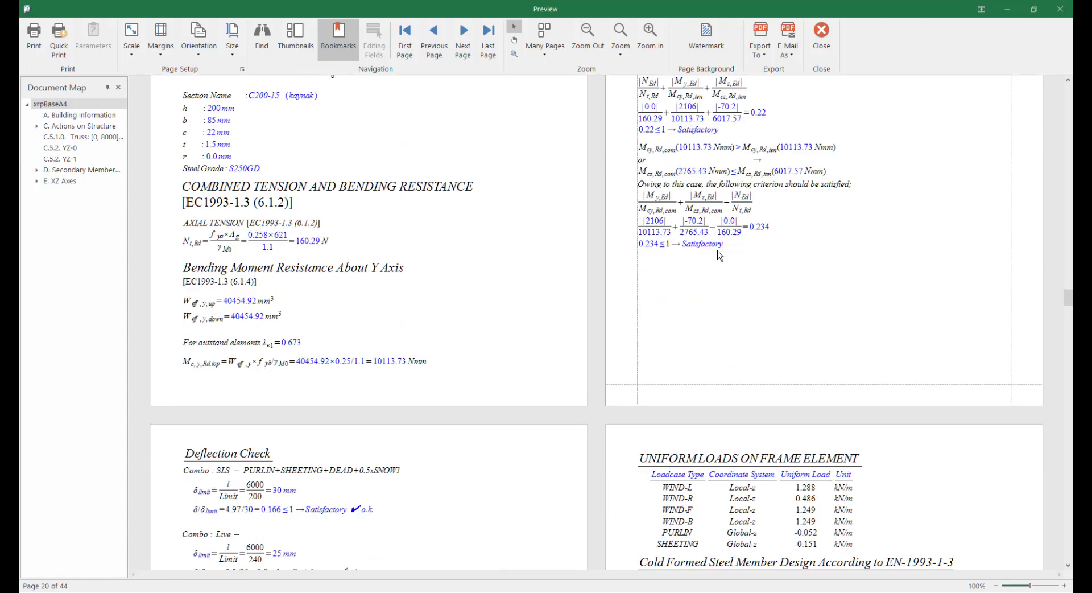
scroll(720, 255, "down", 12)
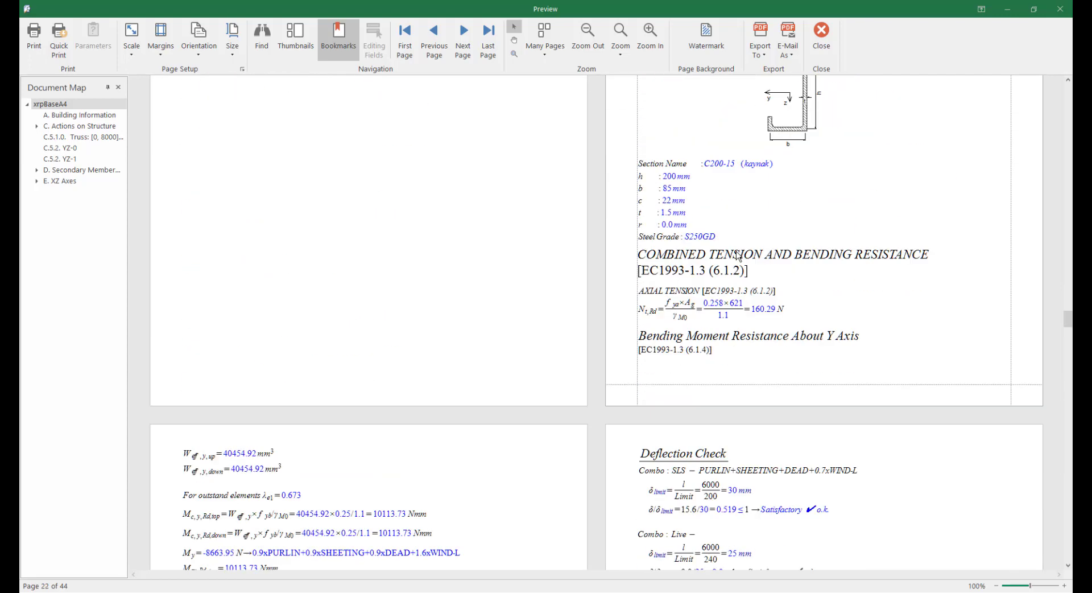
scroll(738, 256, "down", 6)
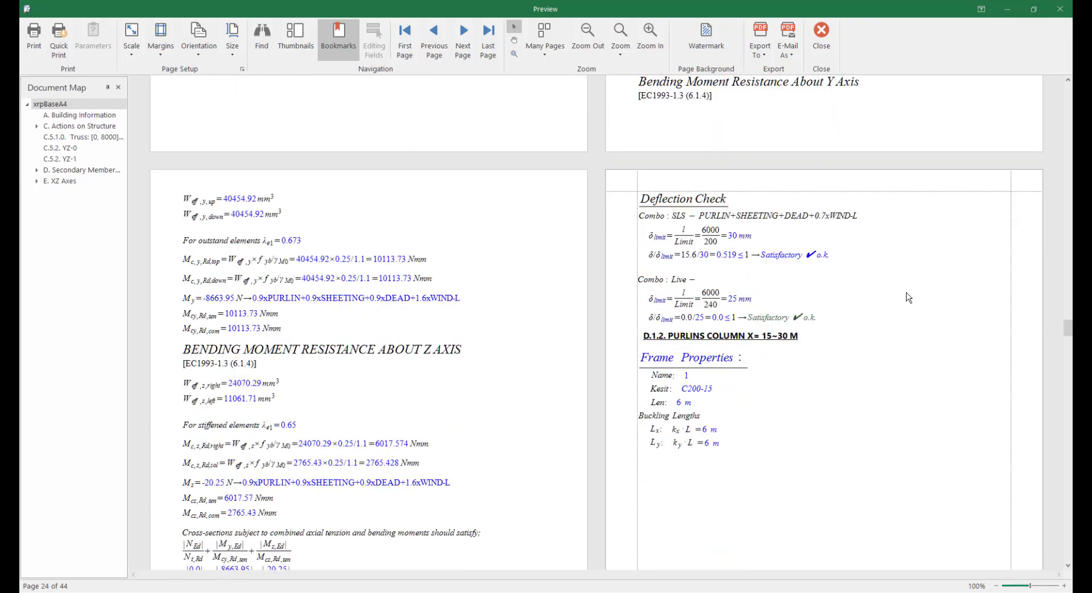
scroll(908, 297, "down", 4)
scroll(335, 387, "down", 15)
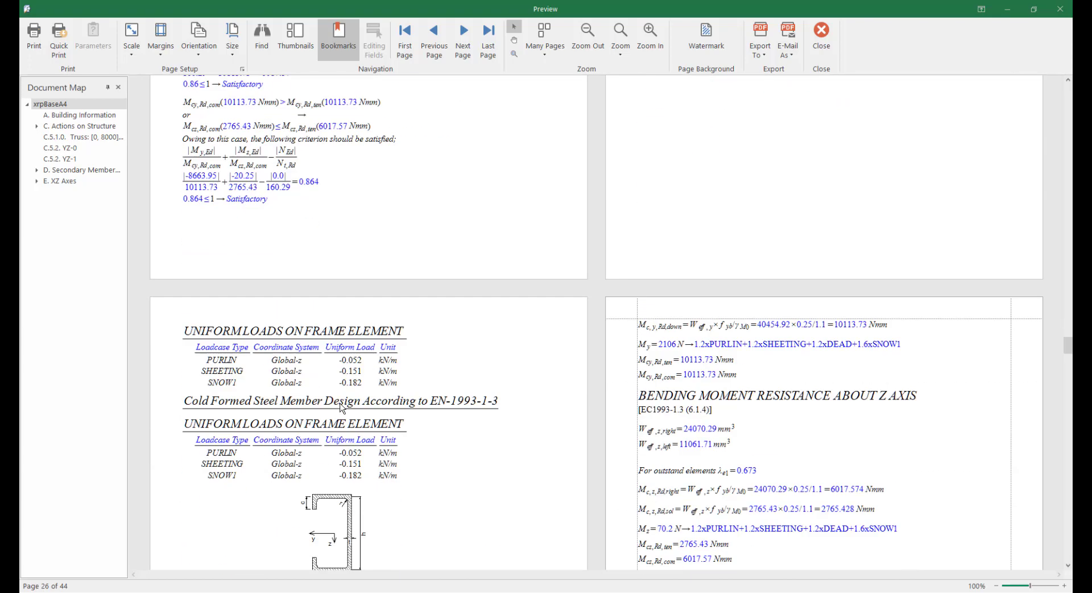
scroll(344, 399, "down", 18)
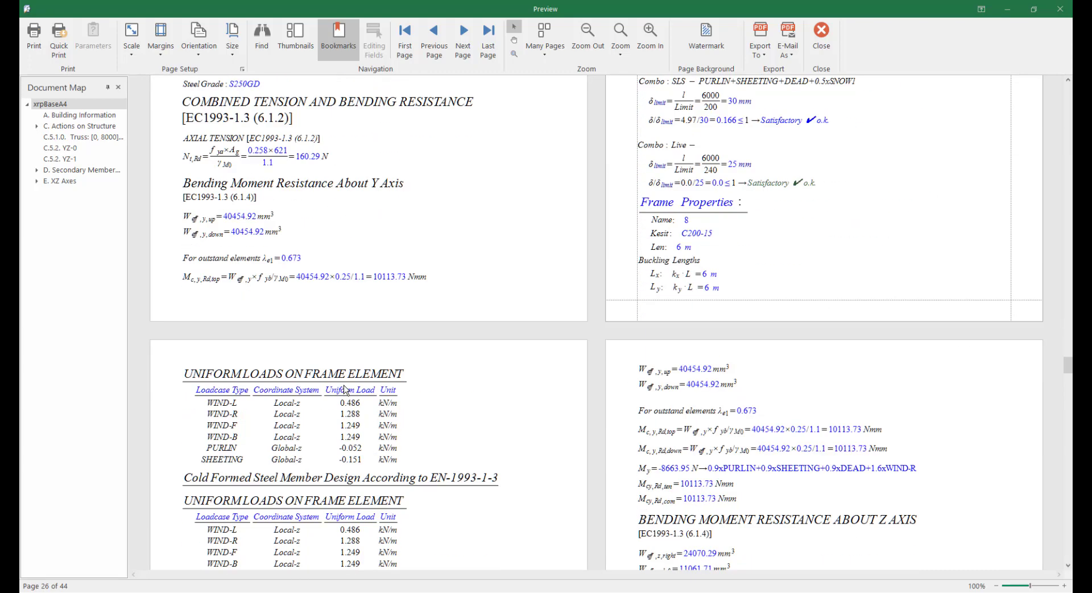
scroll(346, 385, "down", 12)
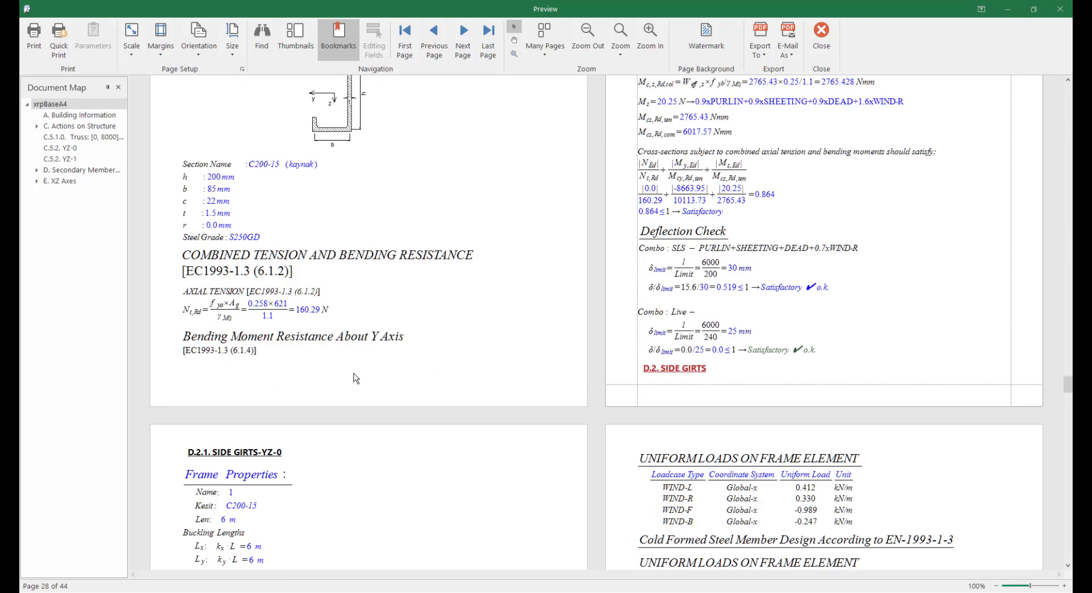
scroll(355, 378, "down", 20)
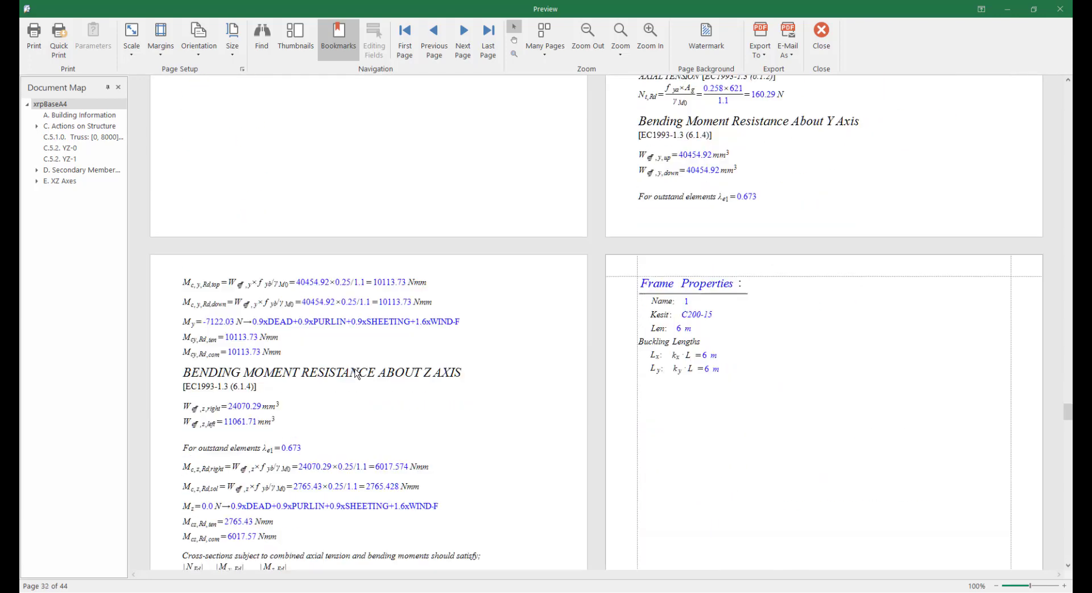
scroll(357, 374, "down", 10)
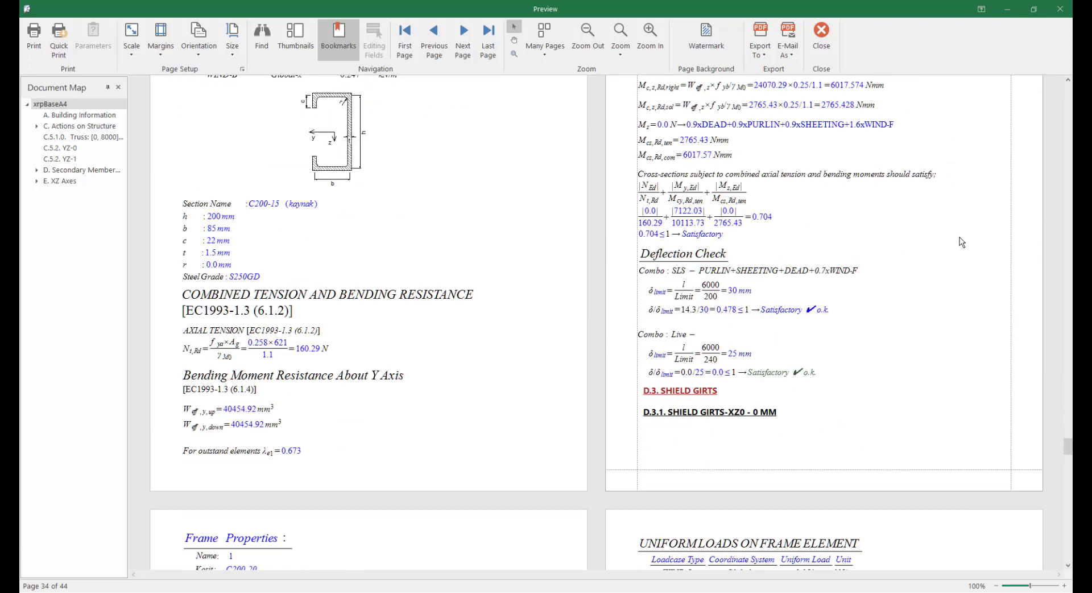
Step: Examine the AISC 360-16 LRFD design of xz-1 Beam H:400:8:160:10-H=788, from section classification through tension, bending and shear checks
left_click_drag(1068, 447, 1067, 508)
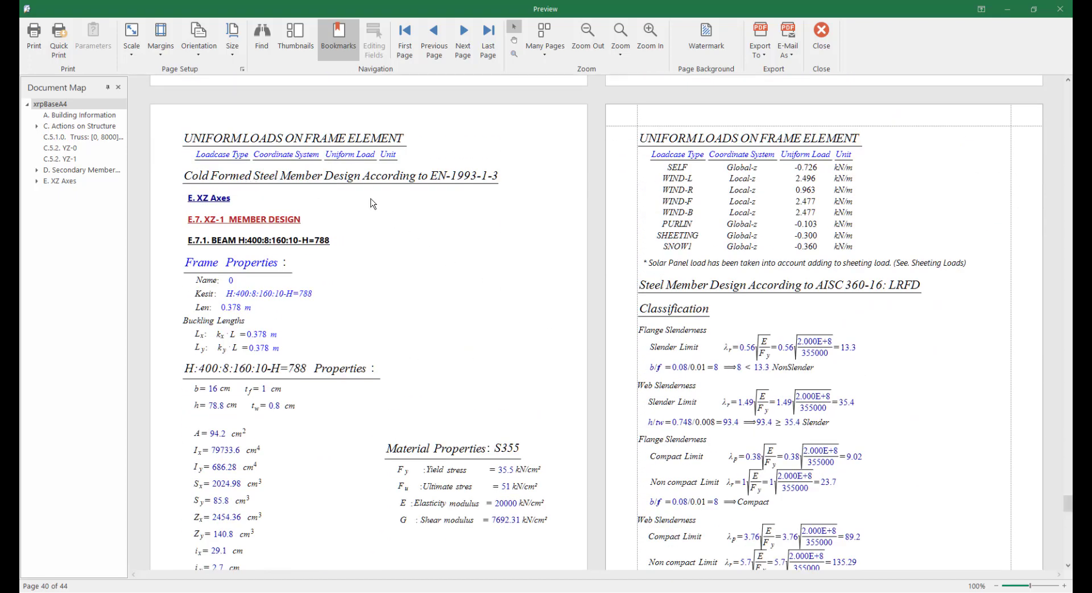
scroll(503, 233, "down", 5)
scroll(502, 234, "down", 15)
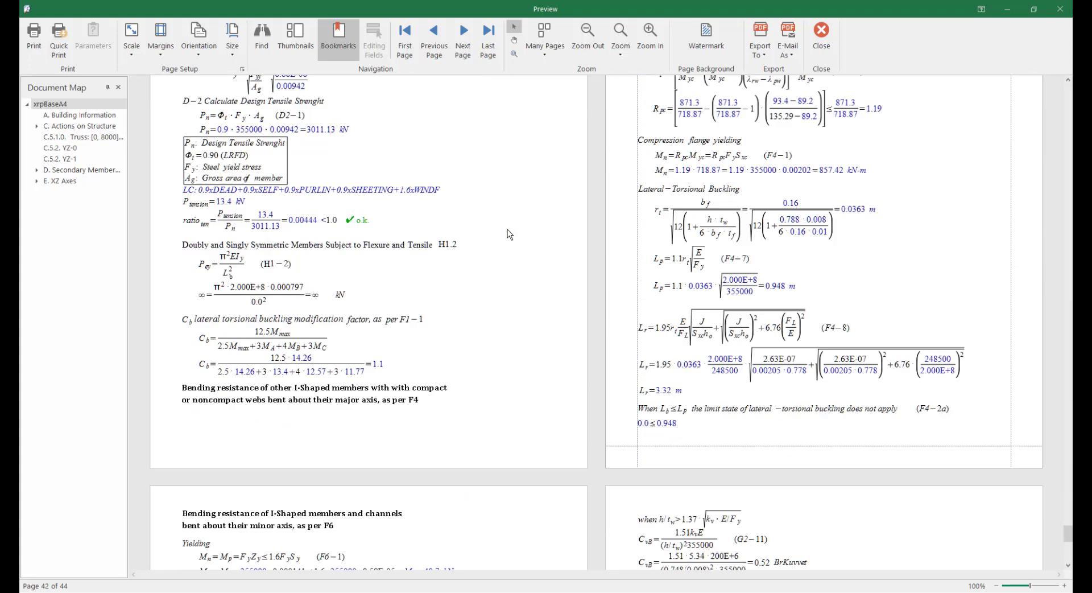
scroll(509, 234, "up", 6)
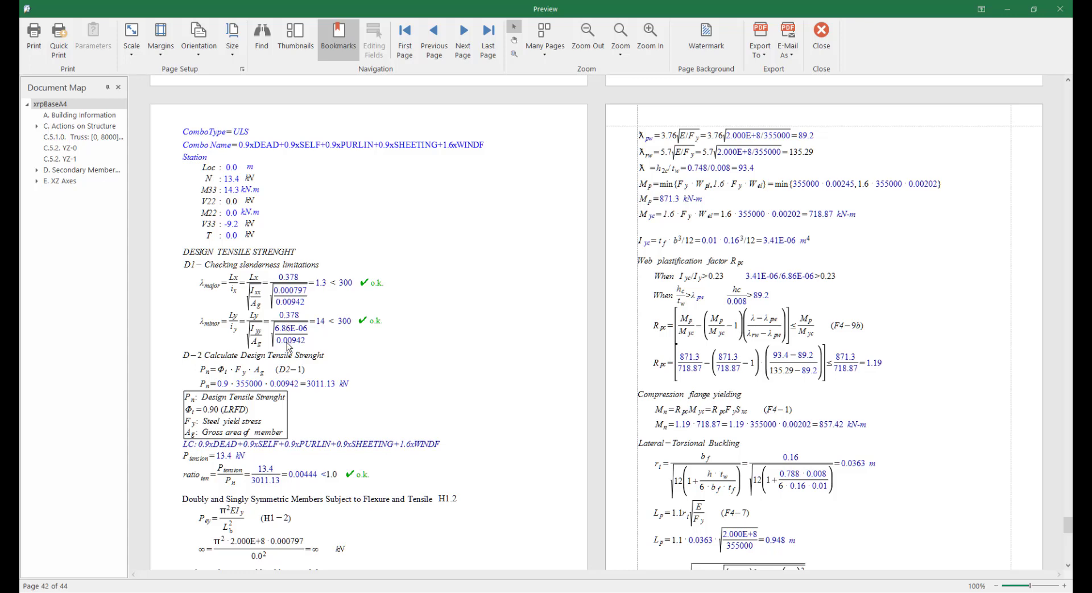
scroll(325, 457, "down", 5)
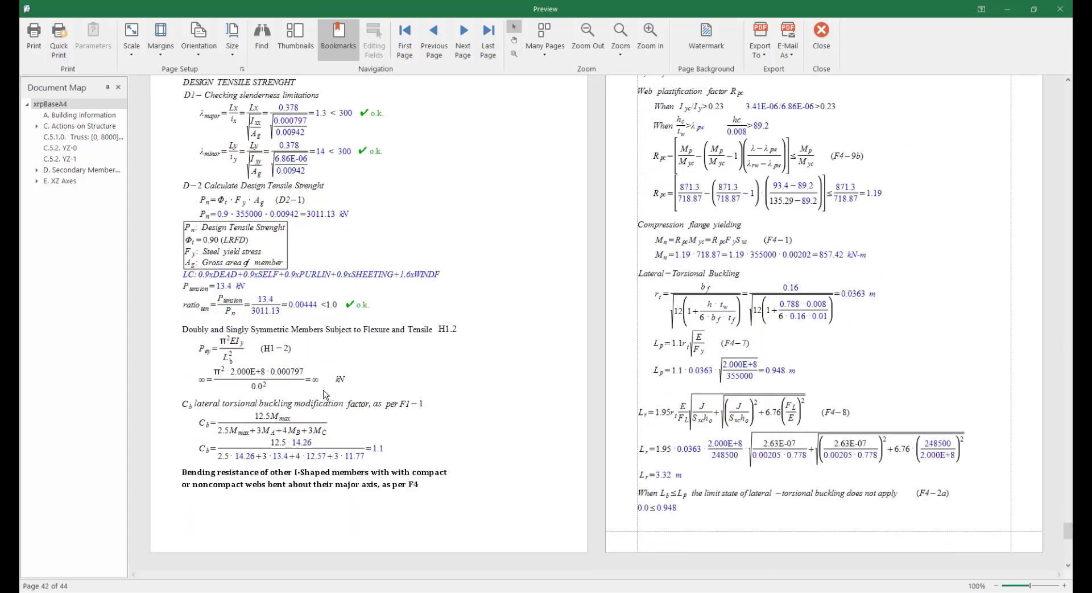
scroll(815, 277, "up", 3)
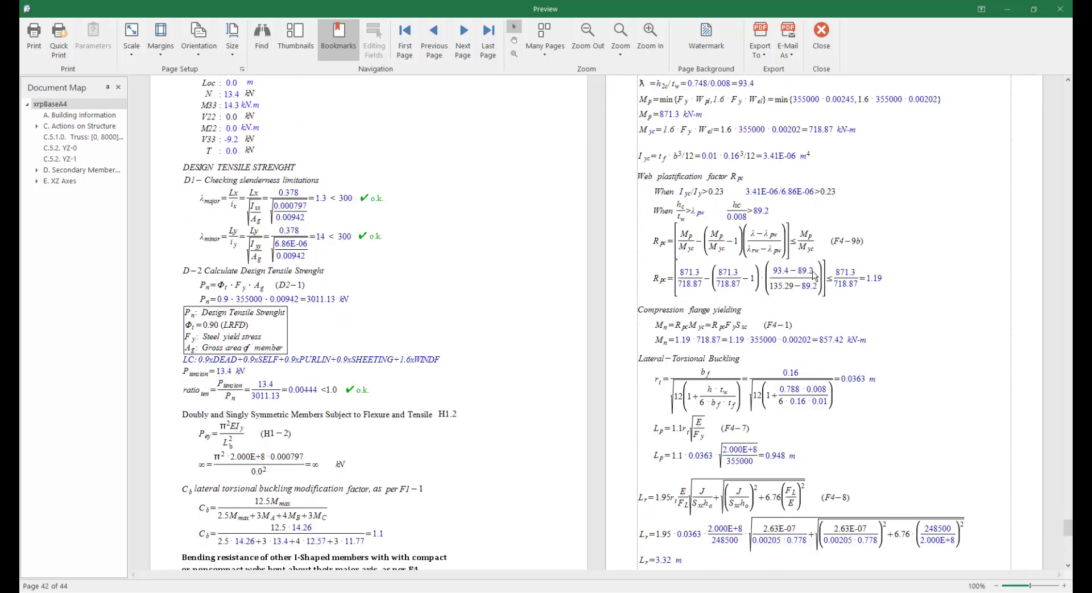
scroll(765, 298, "down", 12)
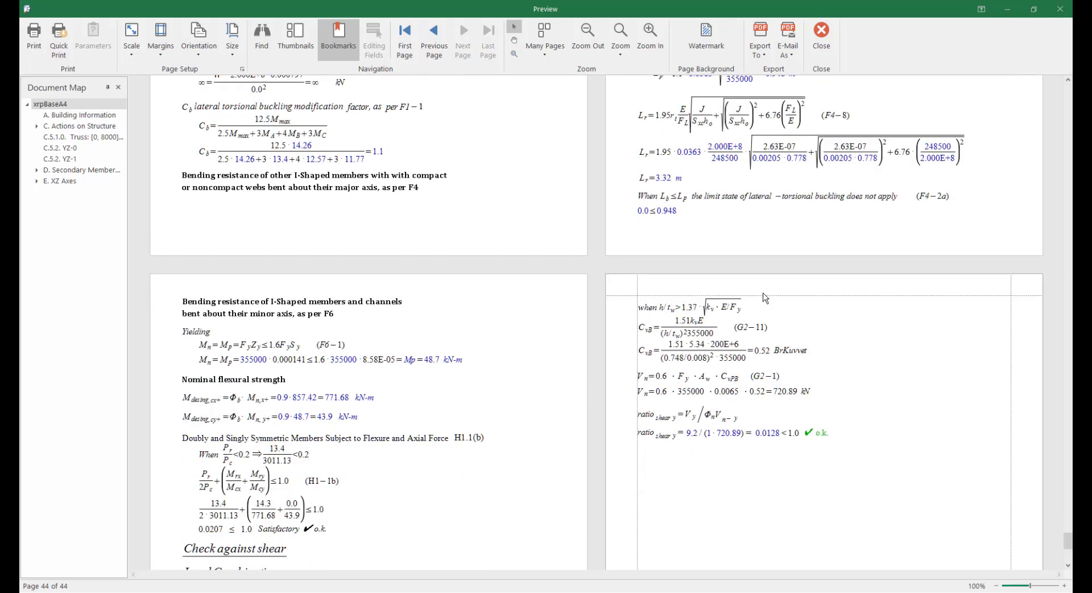
scroll(765, 298, "down", 4)
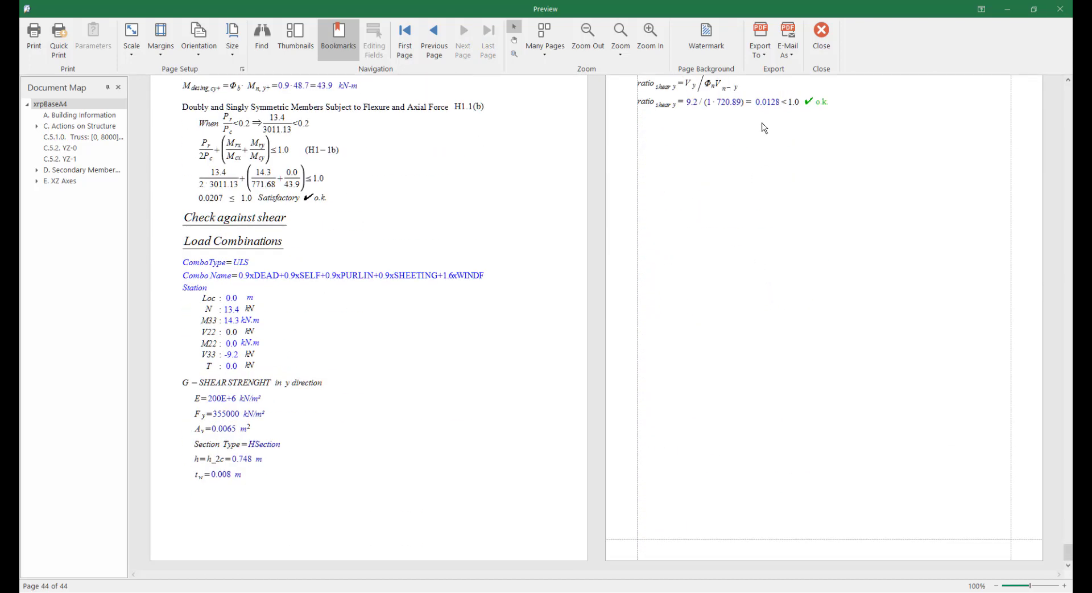
Step: Check the export formats offered for the report and close the print preview
left_click(765, 57)
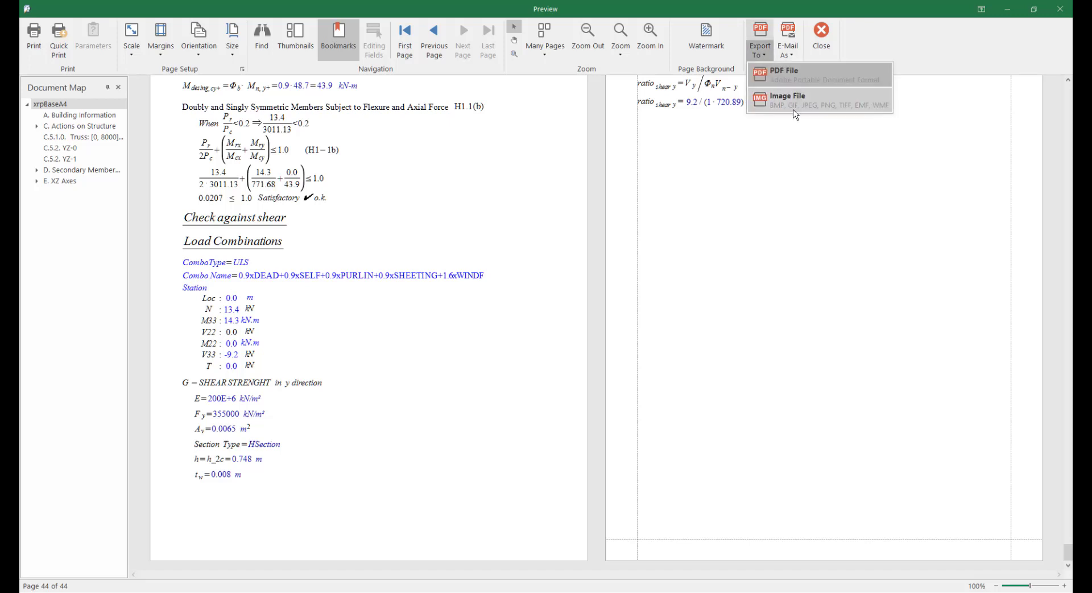
left_click(821, 34)
left_click(821, 34)
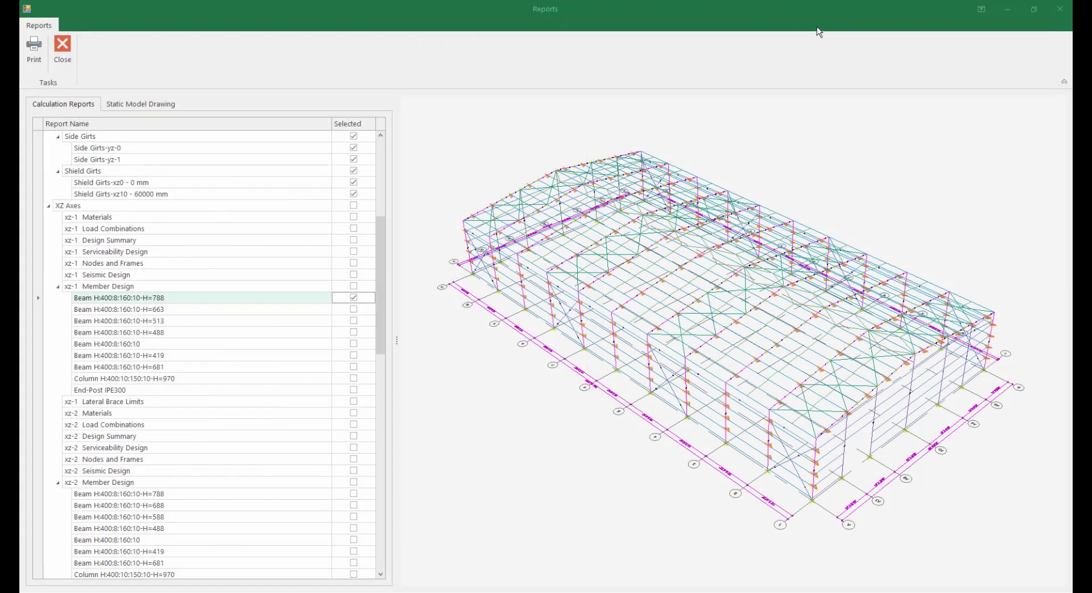
Step: Close the reports, leave the static analysis run and return to the 3D building model
left_click(62, 44)
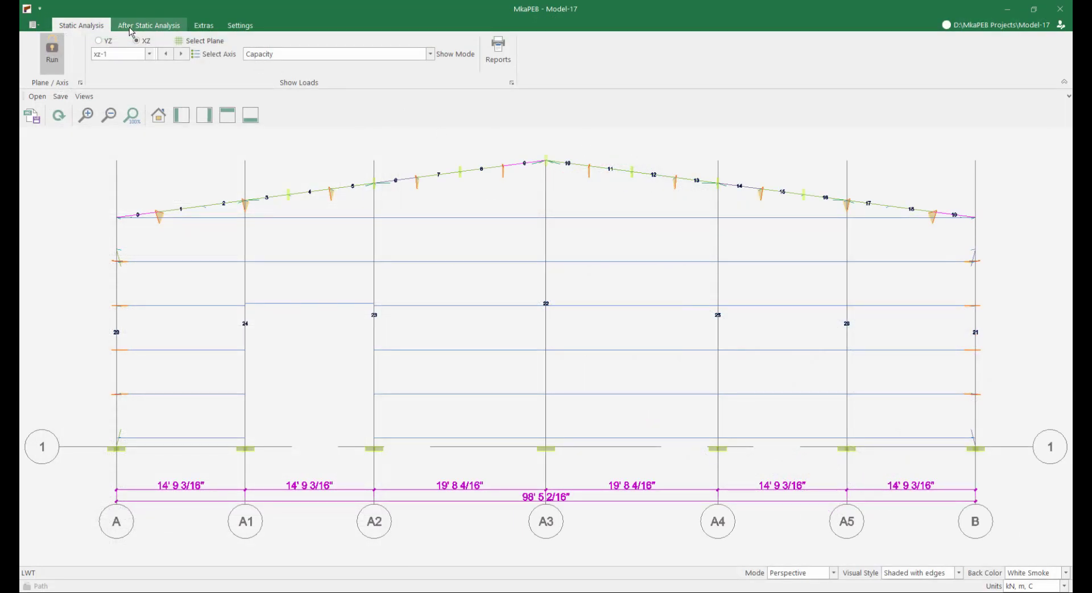
left_click(50, 53)
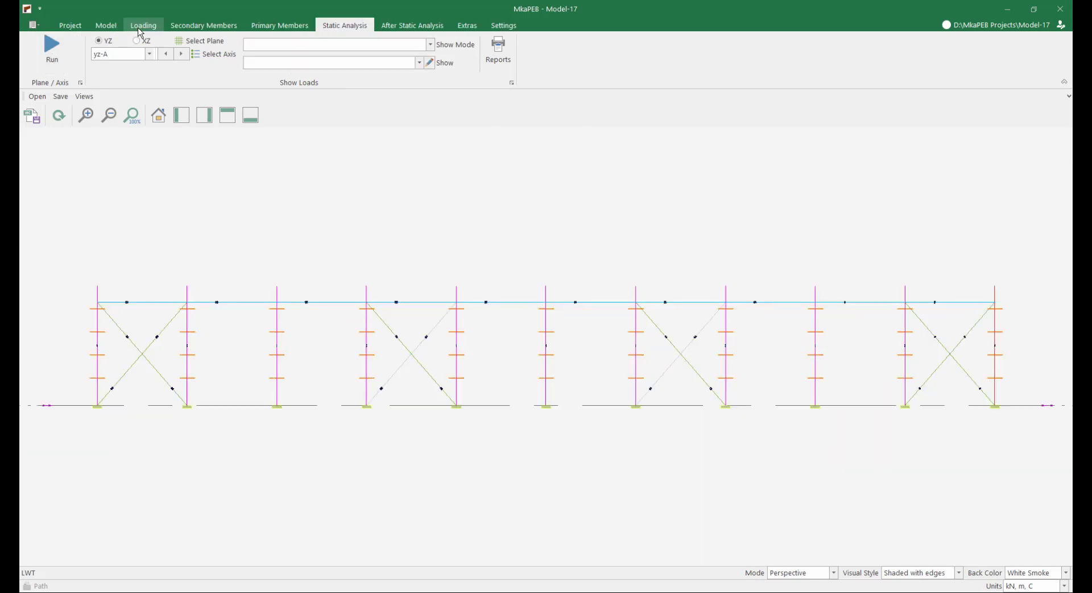
left_click(107, 27)
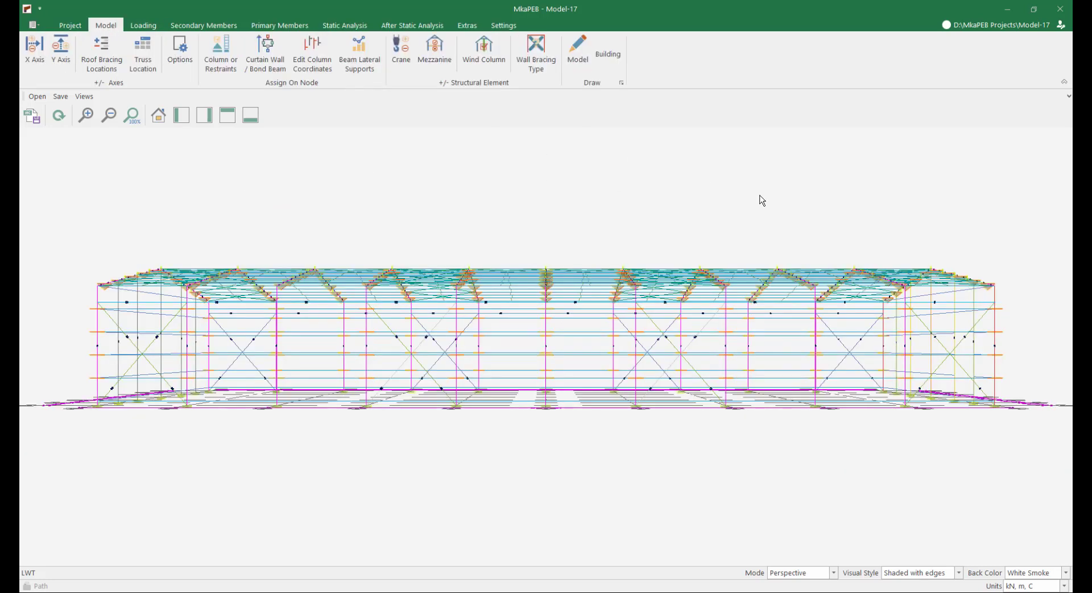